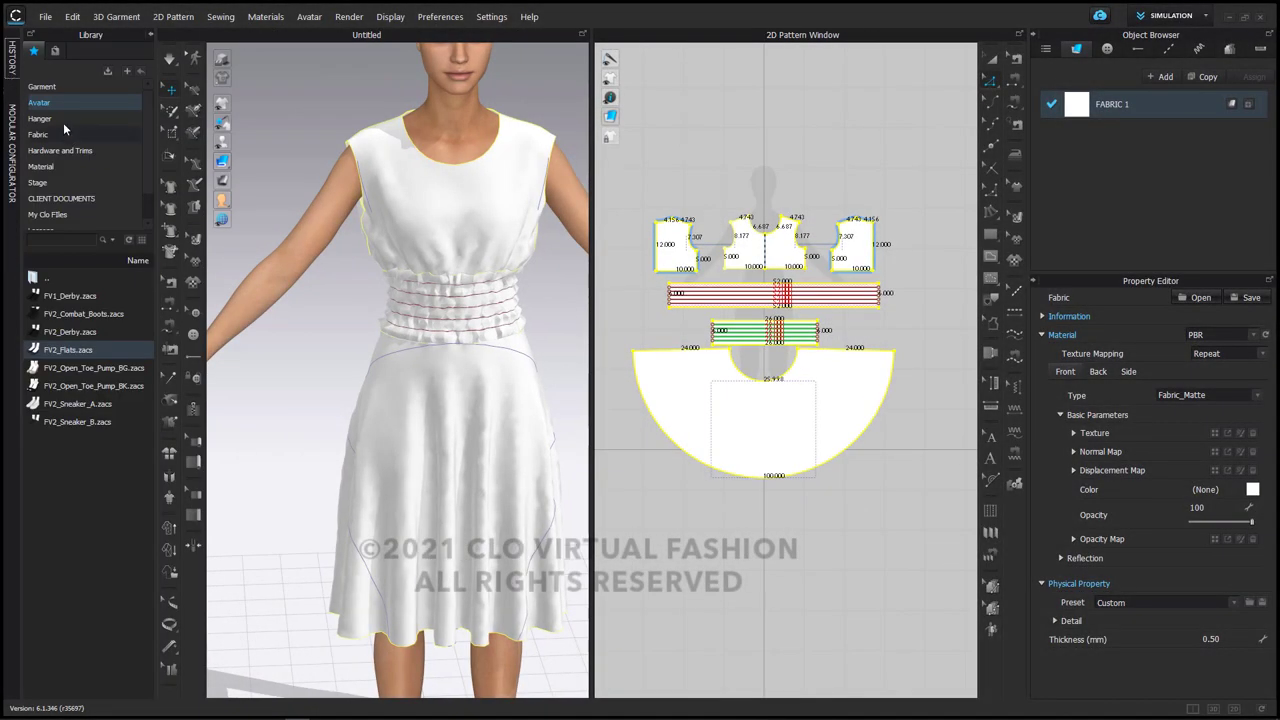
Apply the Cotton_40s_Poplin library fabric to the dress by replacing FABRIC 1.
left_click(63, 133)
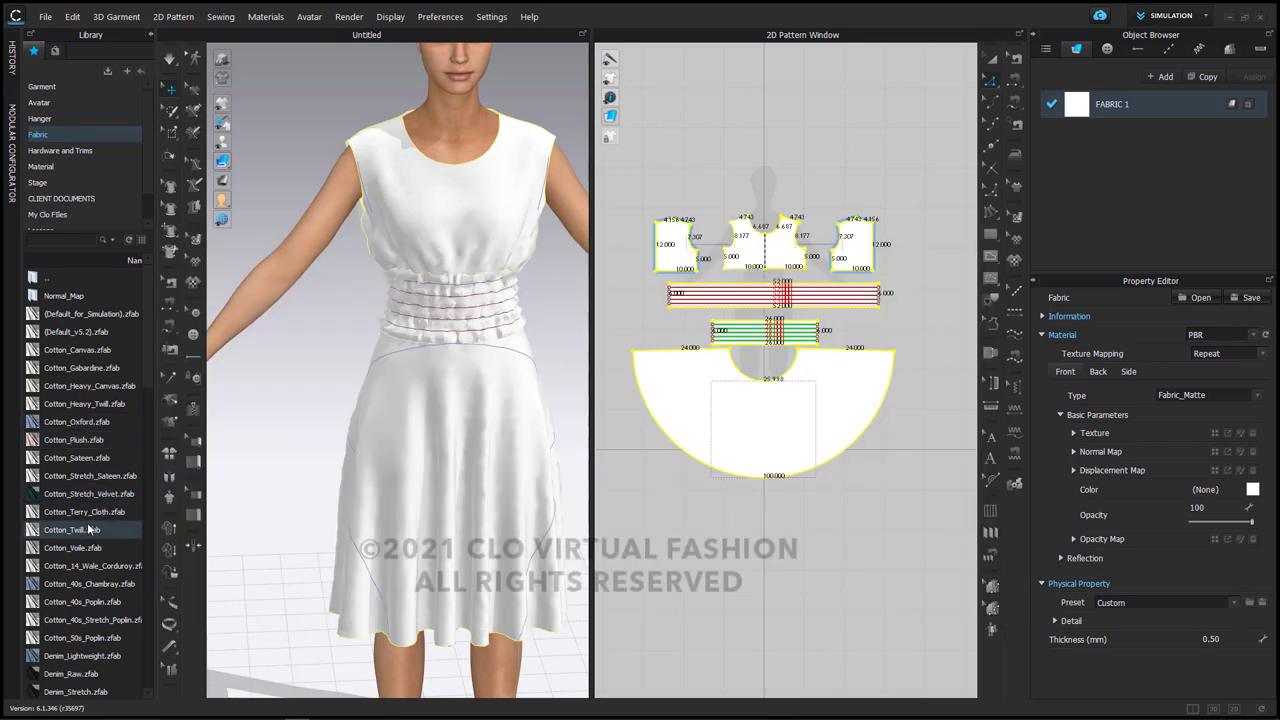
mouse_move(60, 604)
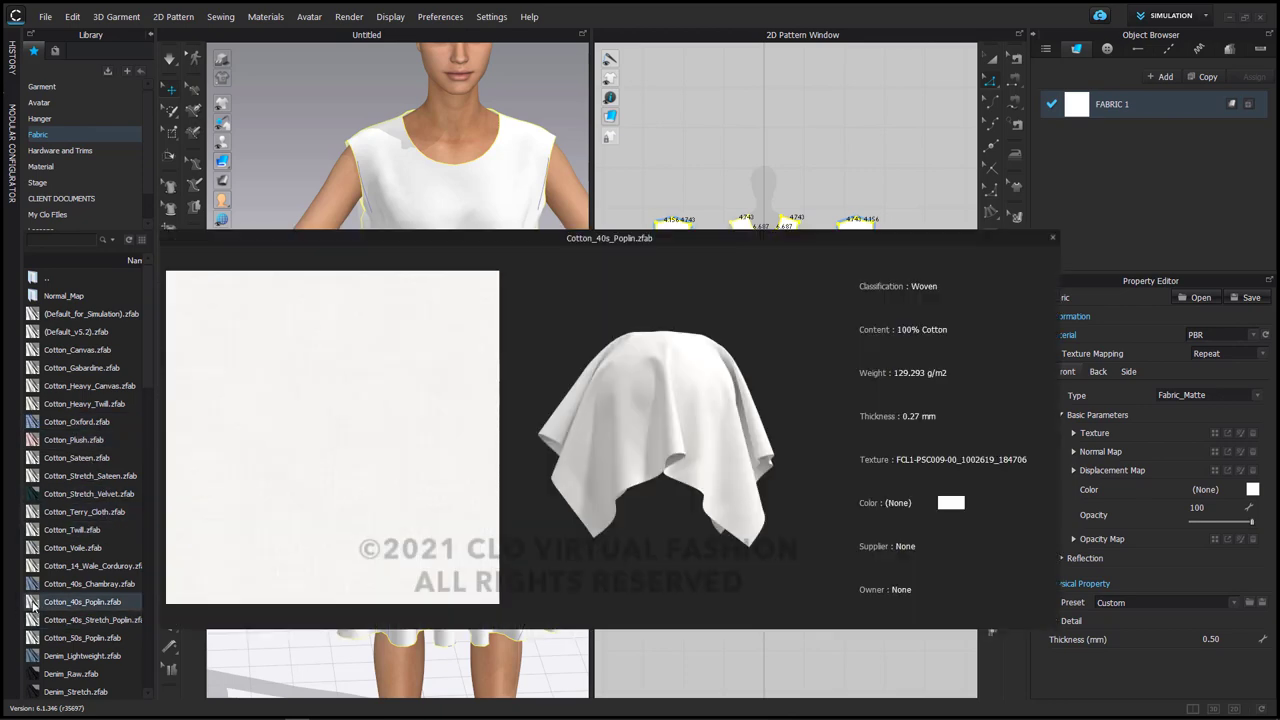
mouse_move(60, 604)
left_mouse_down()
mouse_move(736, 302)
mouse_move(1050, 112)
mouse_move(1083, 110)
left_mouse_up()
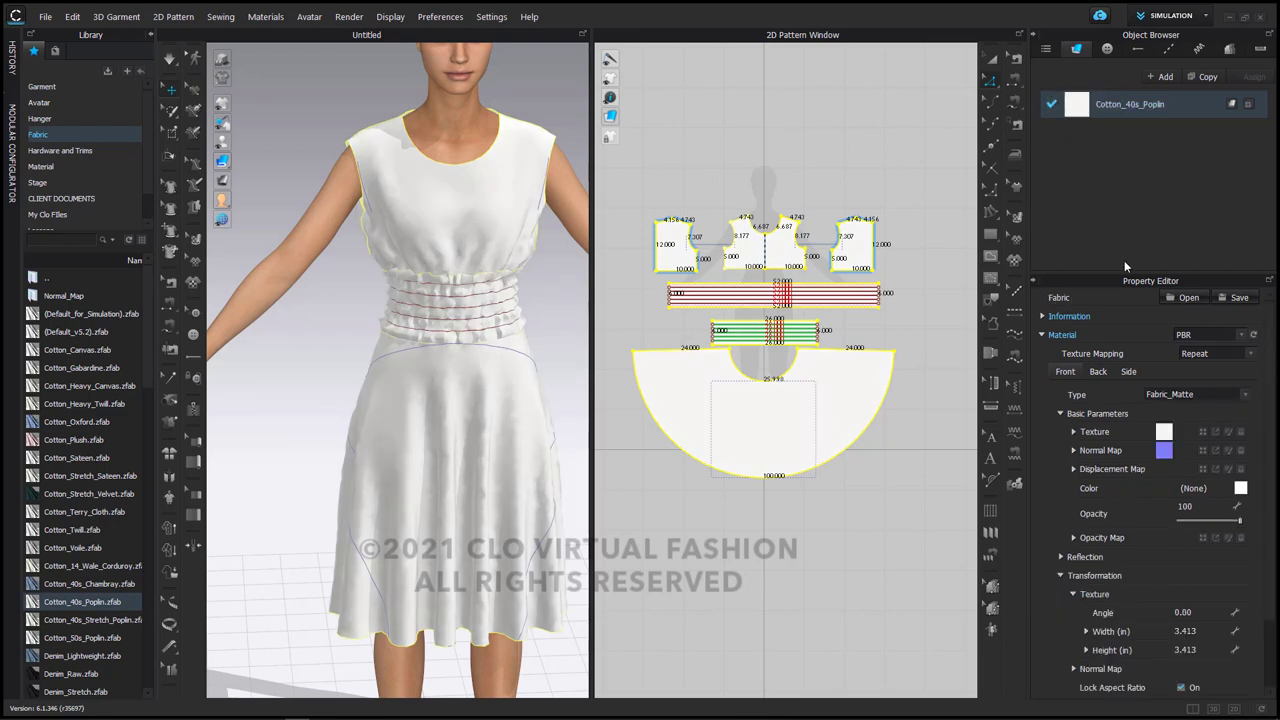
Turn on texture desaturation for the poplin fabric and set its color to tan DEA985 from the Skin-Hair palette.
left_click(1074, 432)
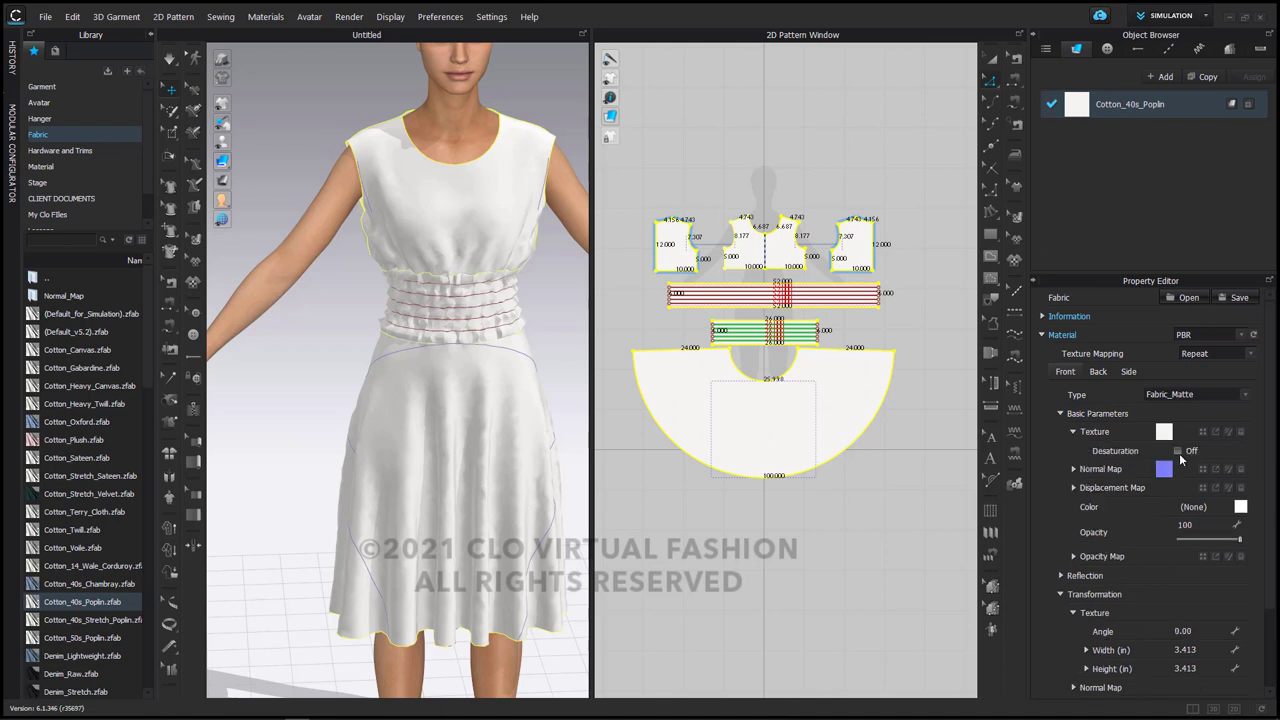
left_click(1178, 451)
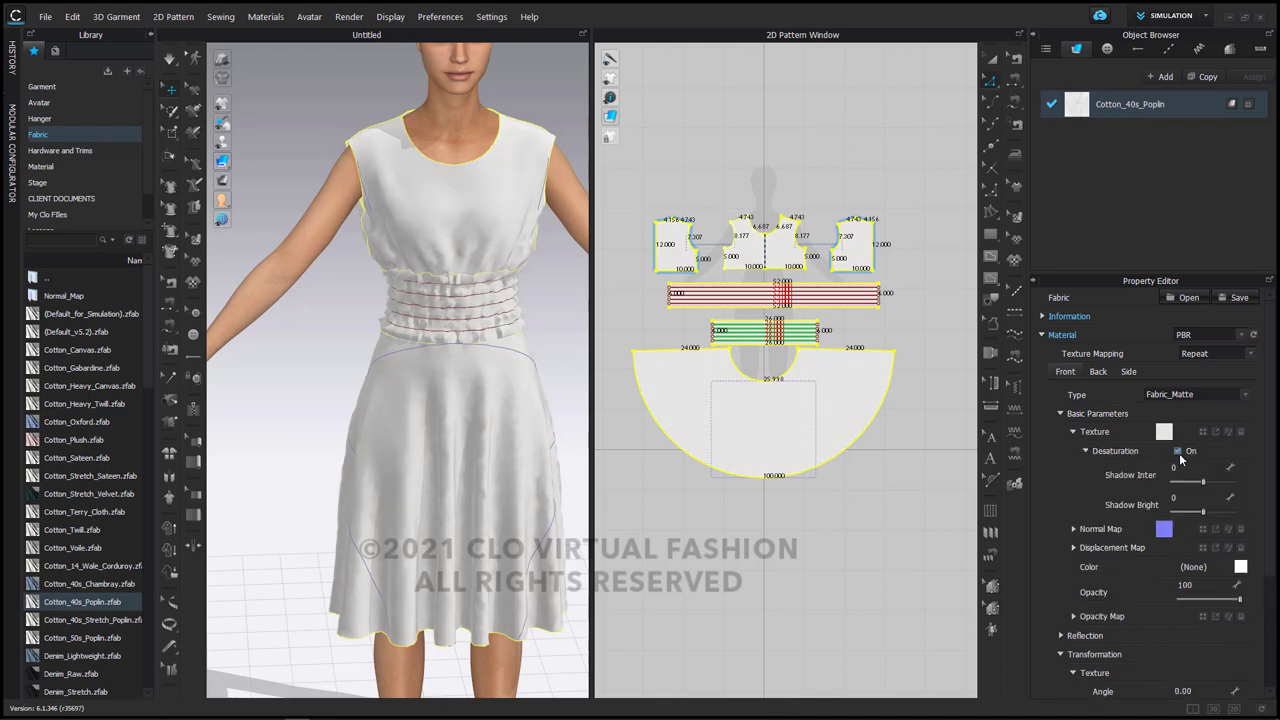
left_click(1241, 568)
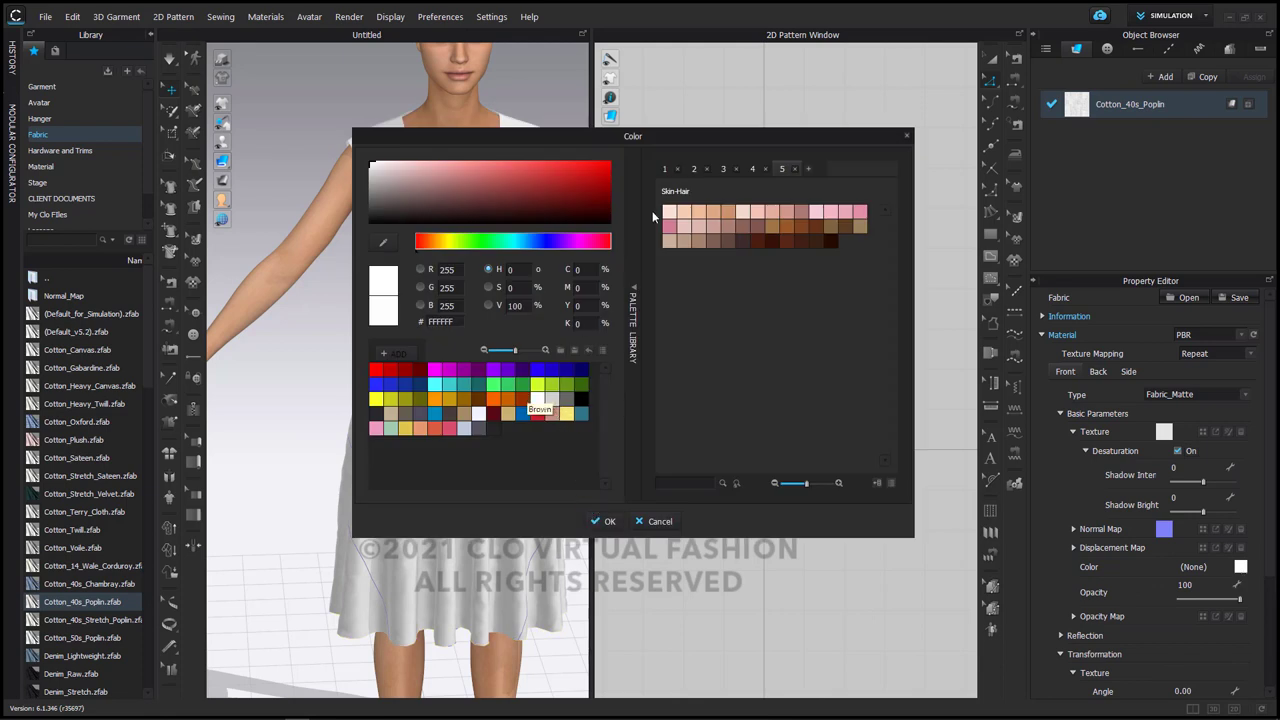
left_click(713, 214)
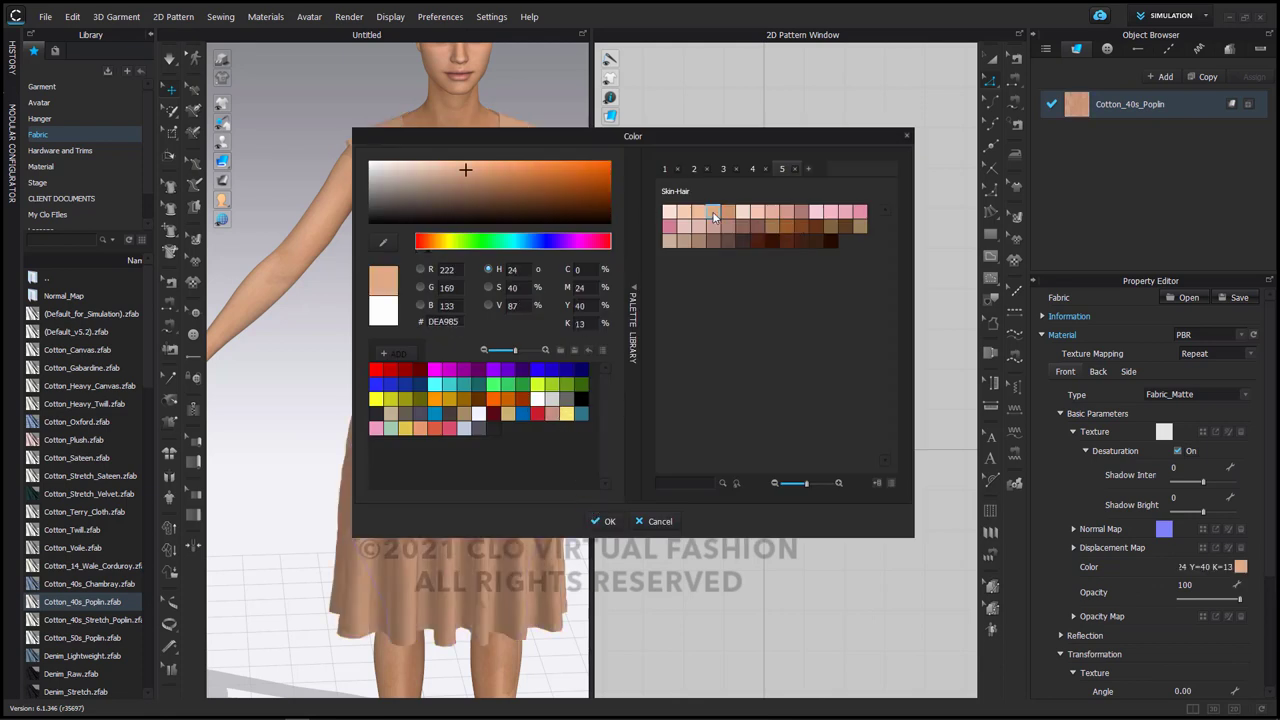
left_click(604, 522)
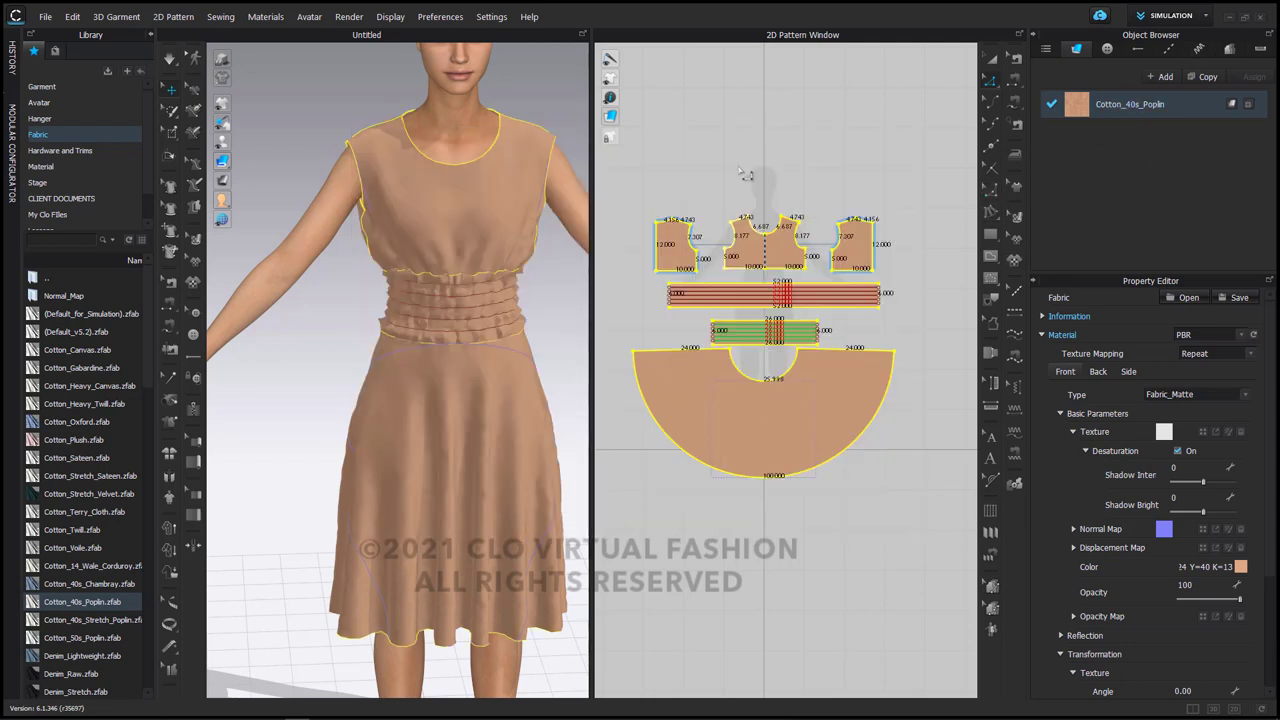
Duplicate the Cotton_40s_Poplin fabric and keep the same tan color on the copy.
left_click(991, 60)
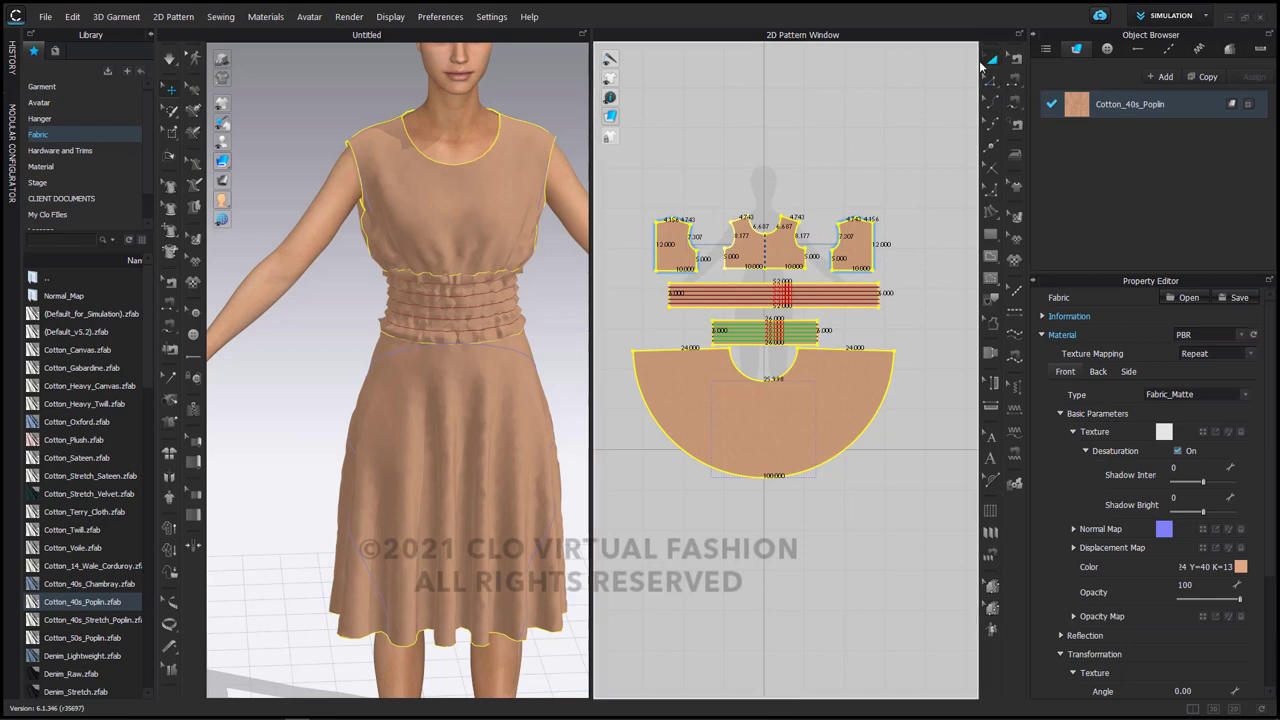
left_click(800, 147)
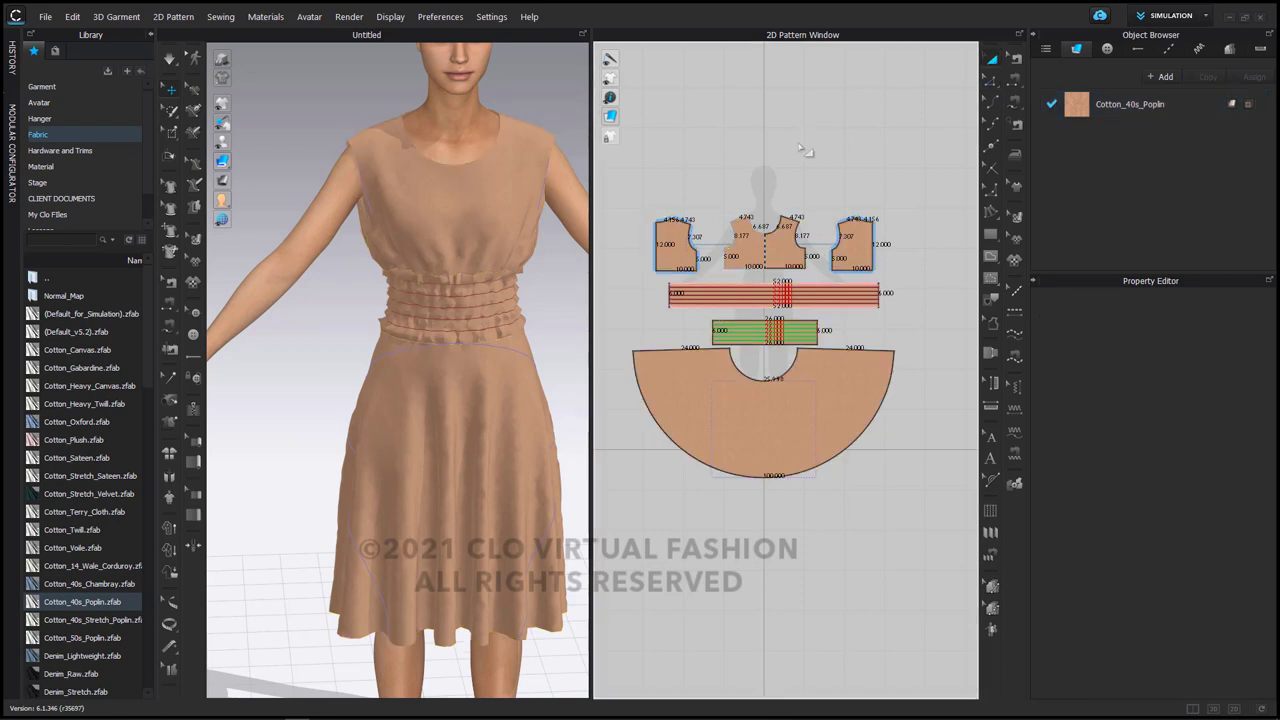
left_click(1076, 116)
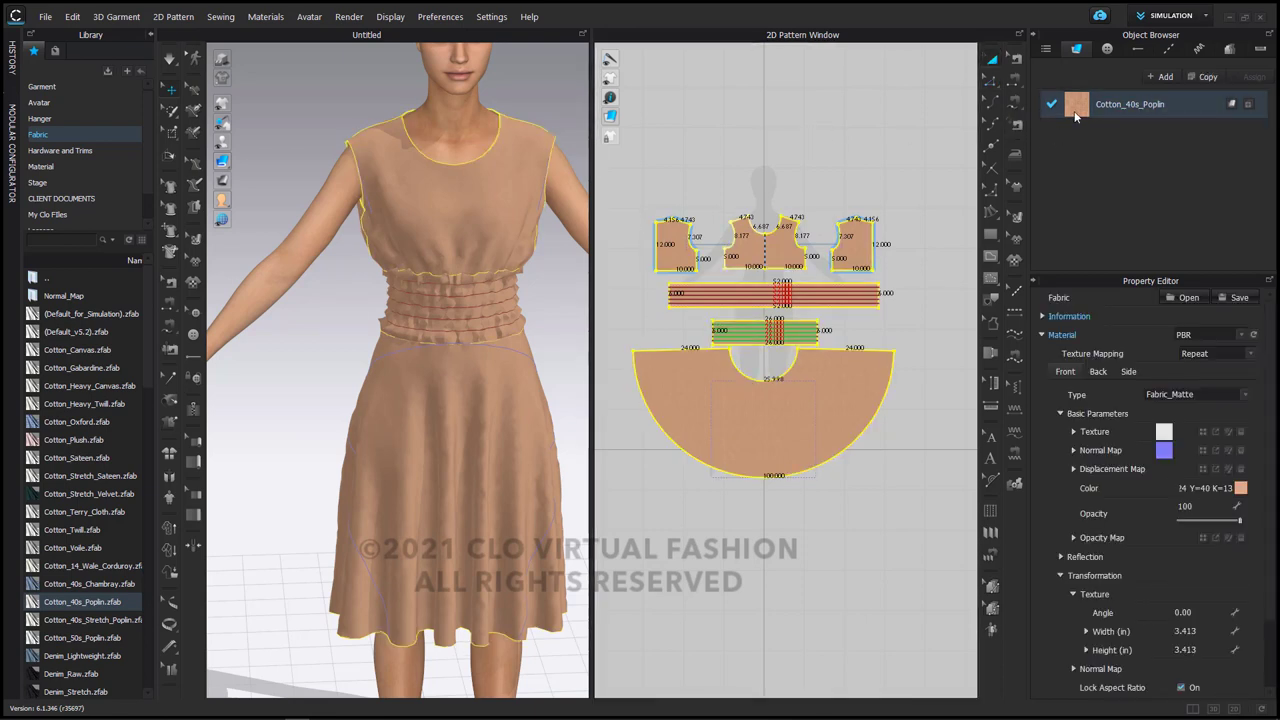
left_click(1193, 77)
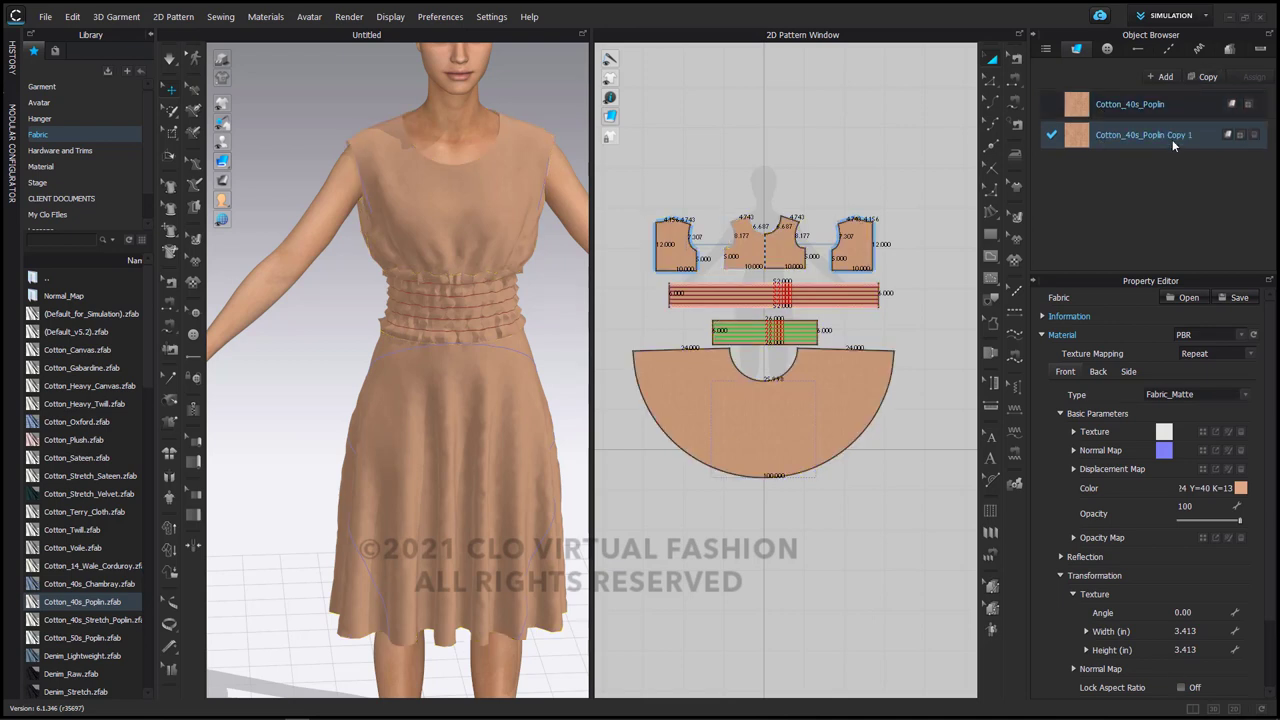
left_click(1240, 488)
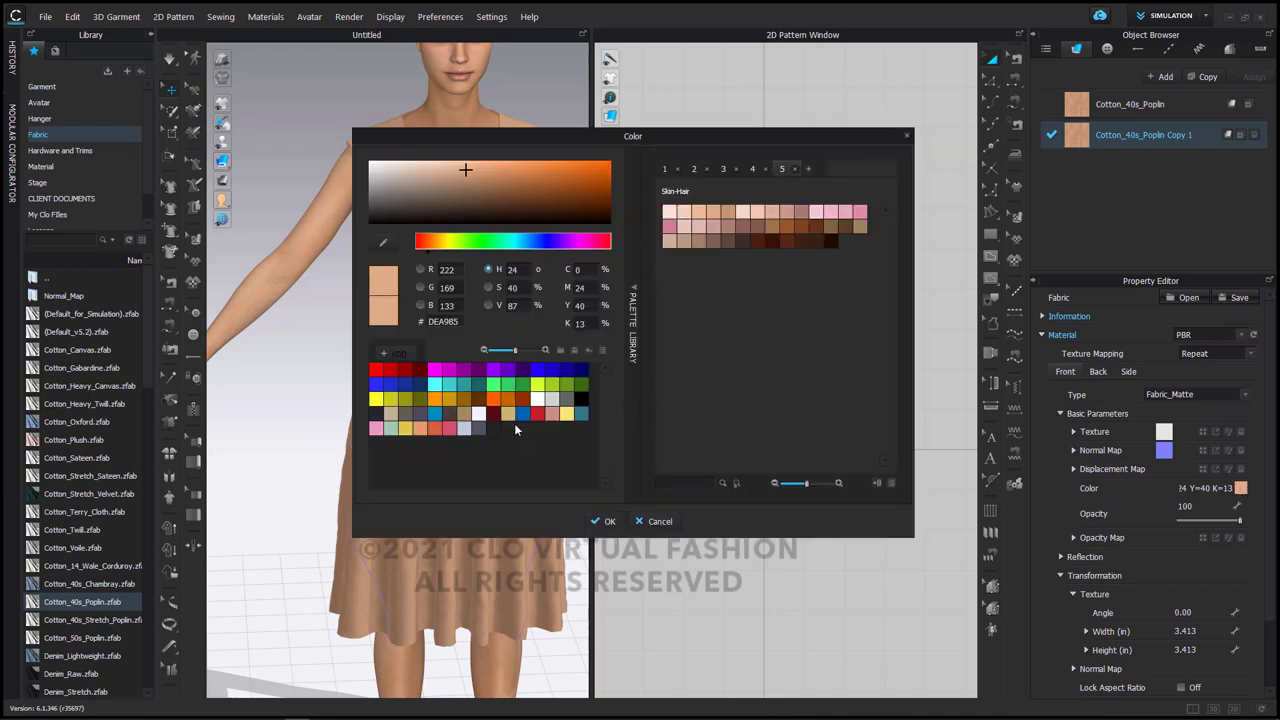
left_click(602, 520)
Select both rectangular waistband pieces with their internal lines and assign the Cotton_40s_Poplin Copy 1 fabric to them.
left_click(858, 366)
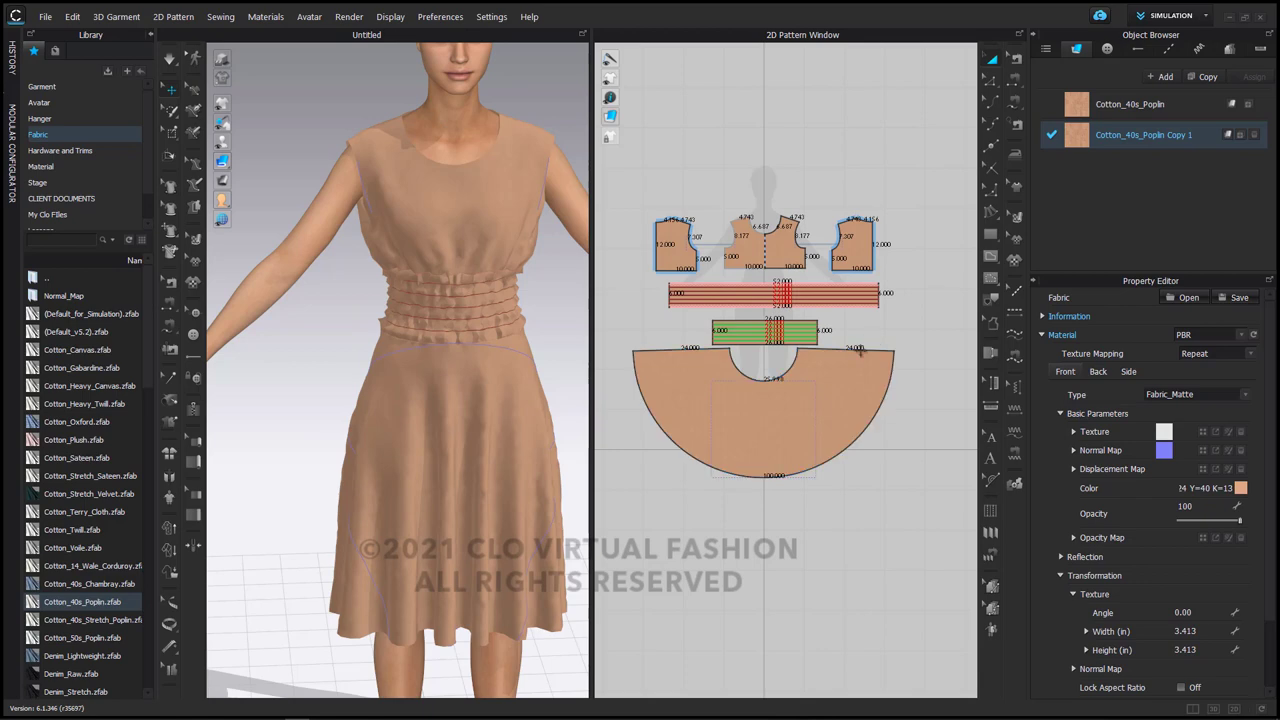
left_click(874, 229)
left_click(812, 322, "shift")
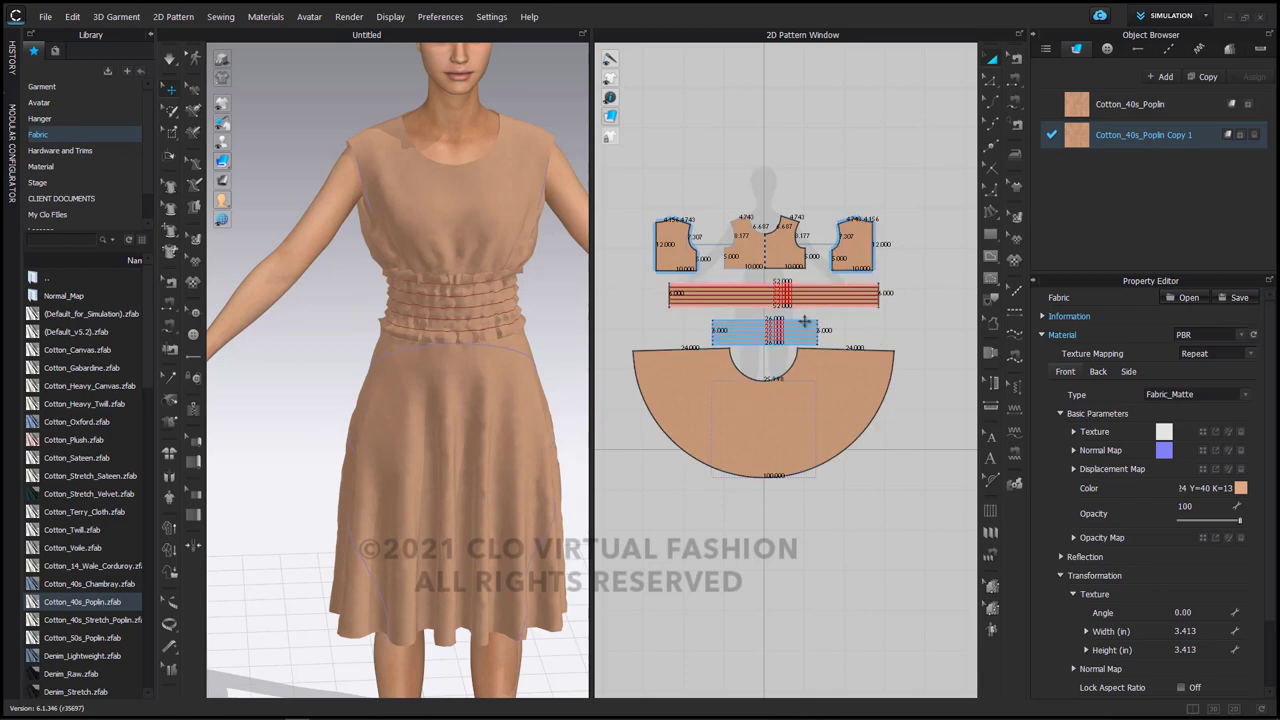
scroll(815, 322, "up", 4)
left_click(800, 323)
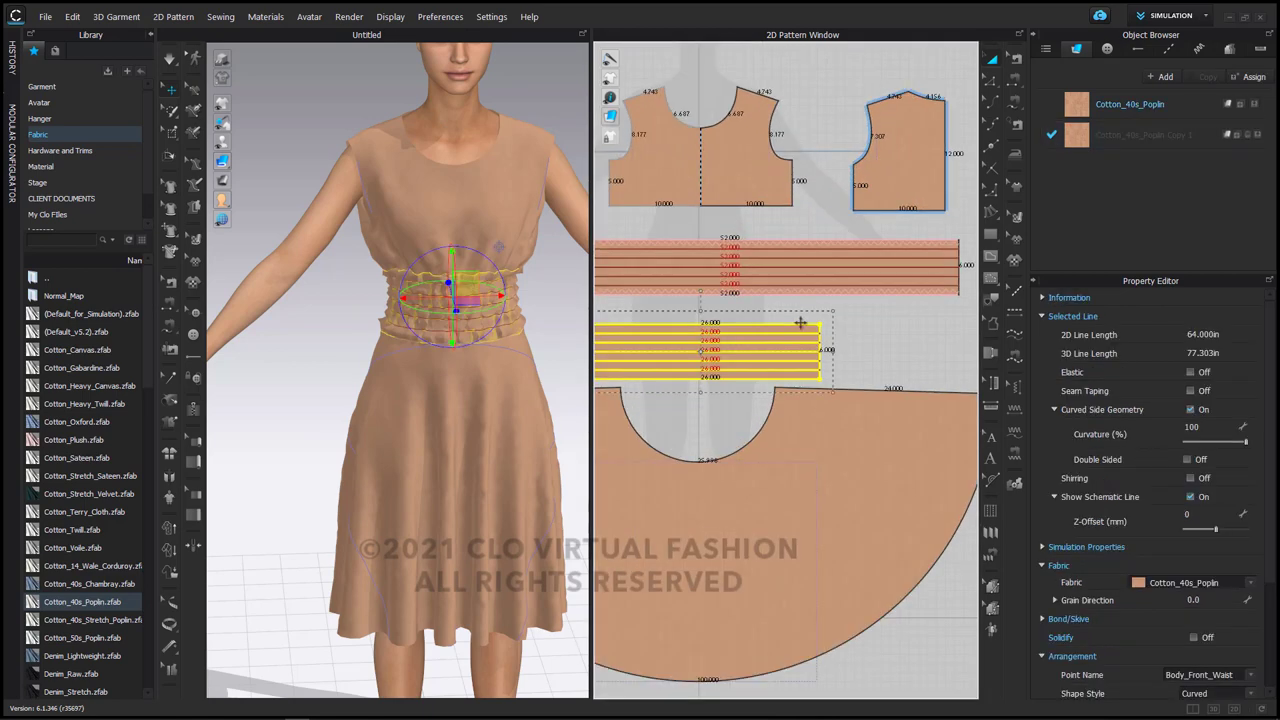
scroll(906, 277, "up", 3)
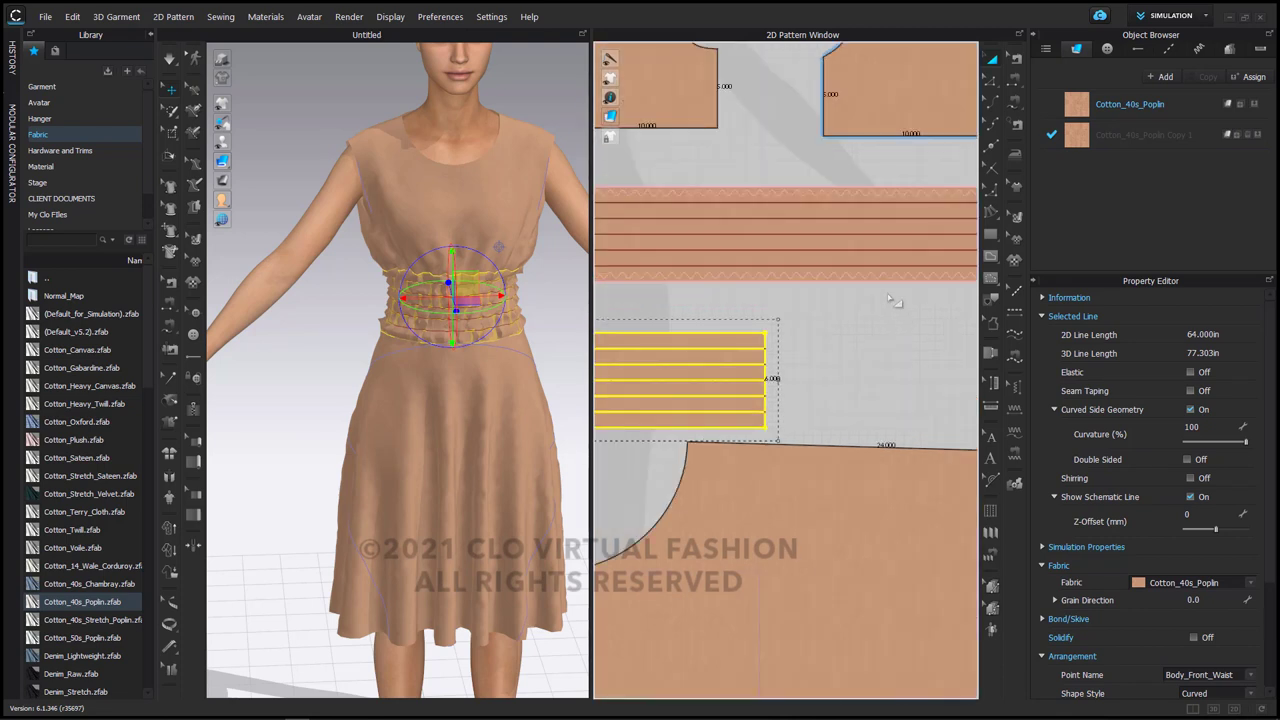
left_click(884, 283, "shift")
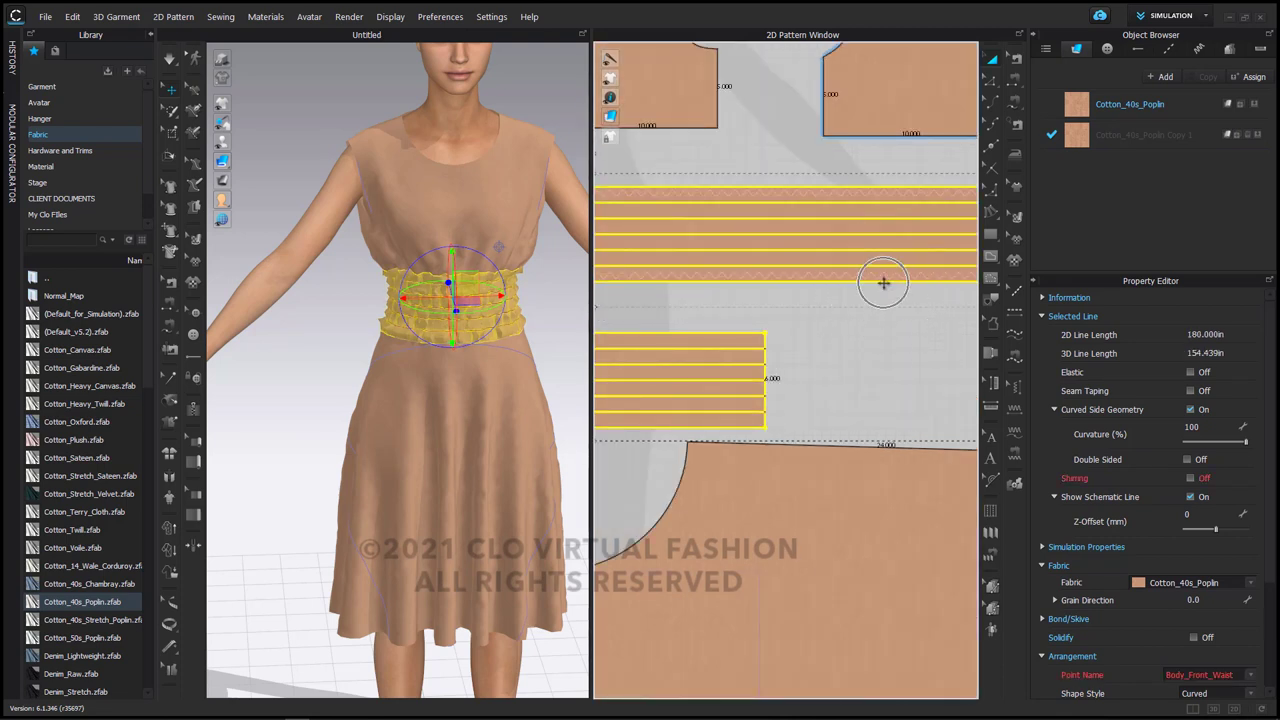
left_click(1259, 135)
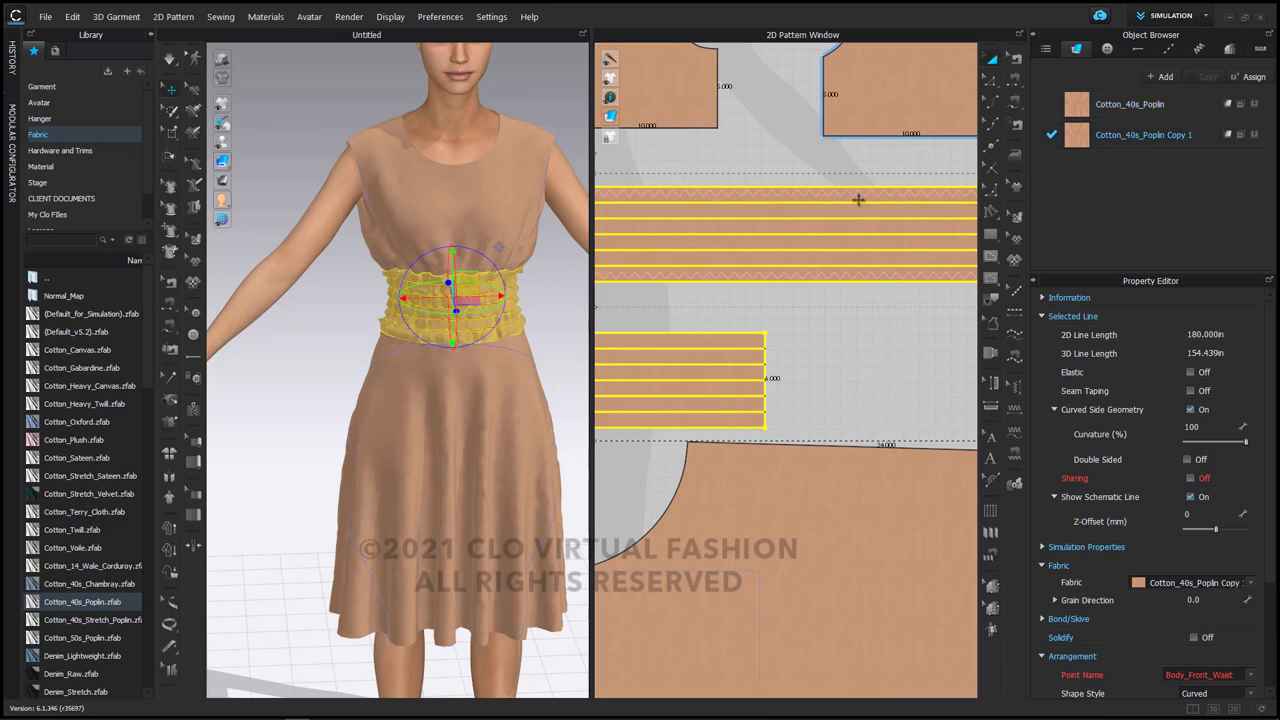
Set the color of the original Cotton_40s_Poplin fabric to White.
scroll(858, 200, "down", 3)
left_click(940, 259)
left_click(1172, 104)
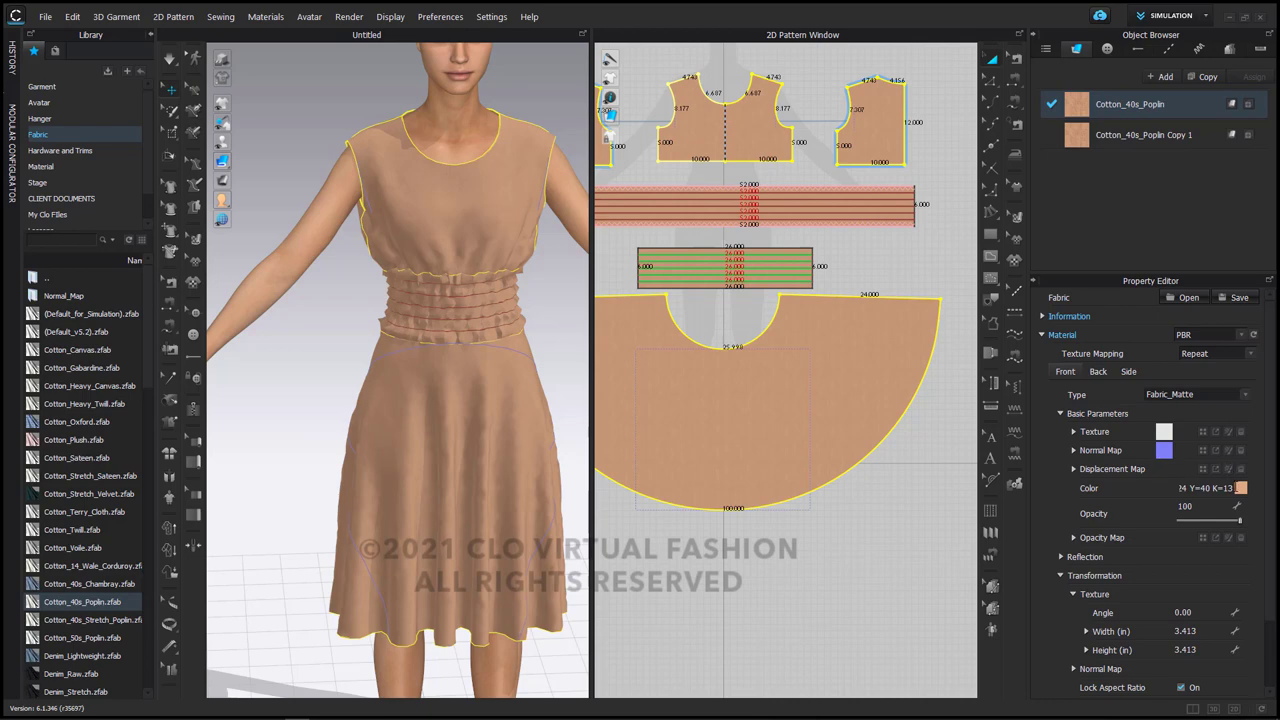
left_click(1240, 490)
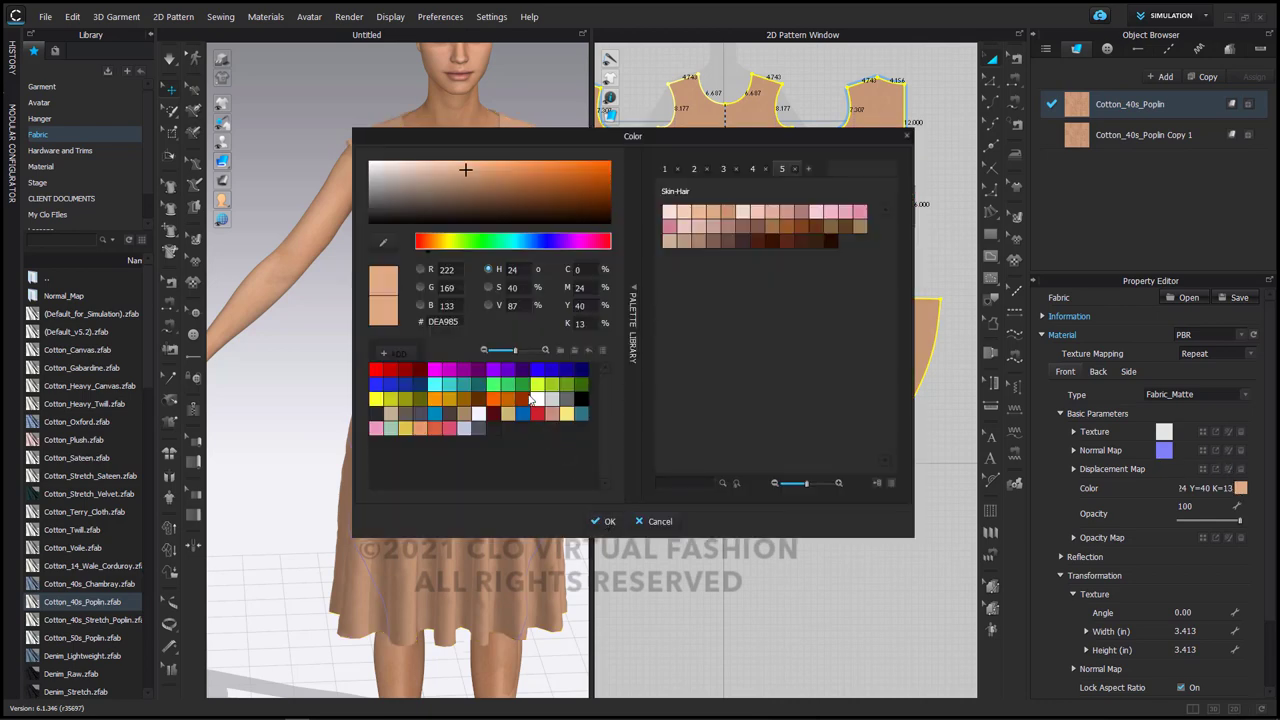
left_click(536, 399)
left_click(603, 521)
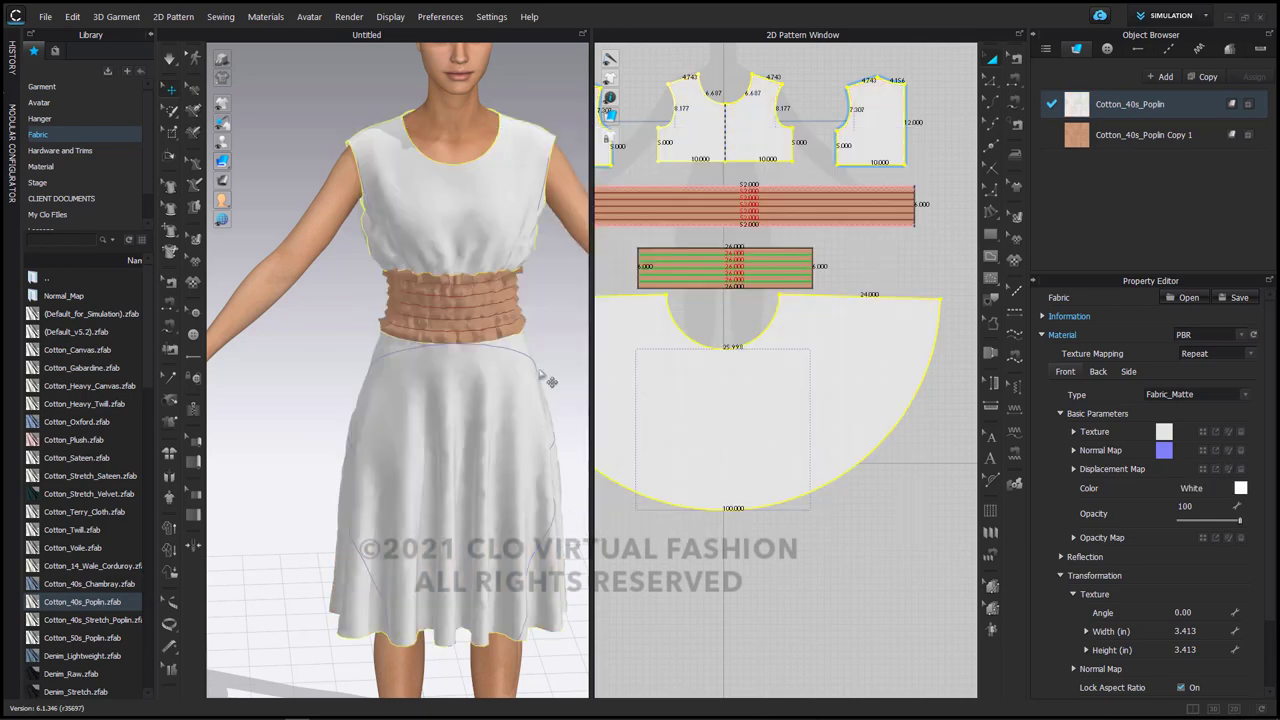
Extend the skirt's curved hem outline by 3 in, creating an internal line at the old edge, and simulate the garment.
scroll(335, 383, "down", 2)
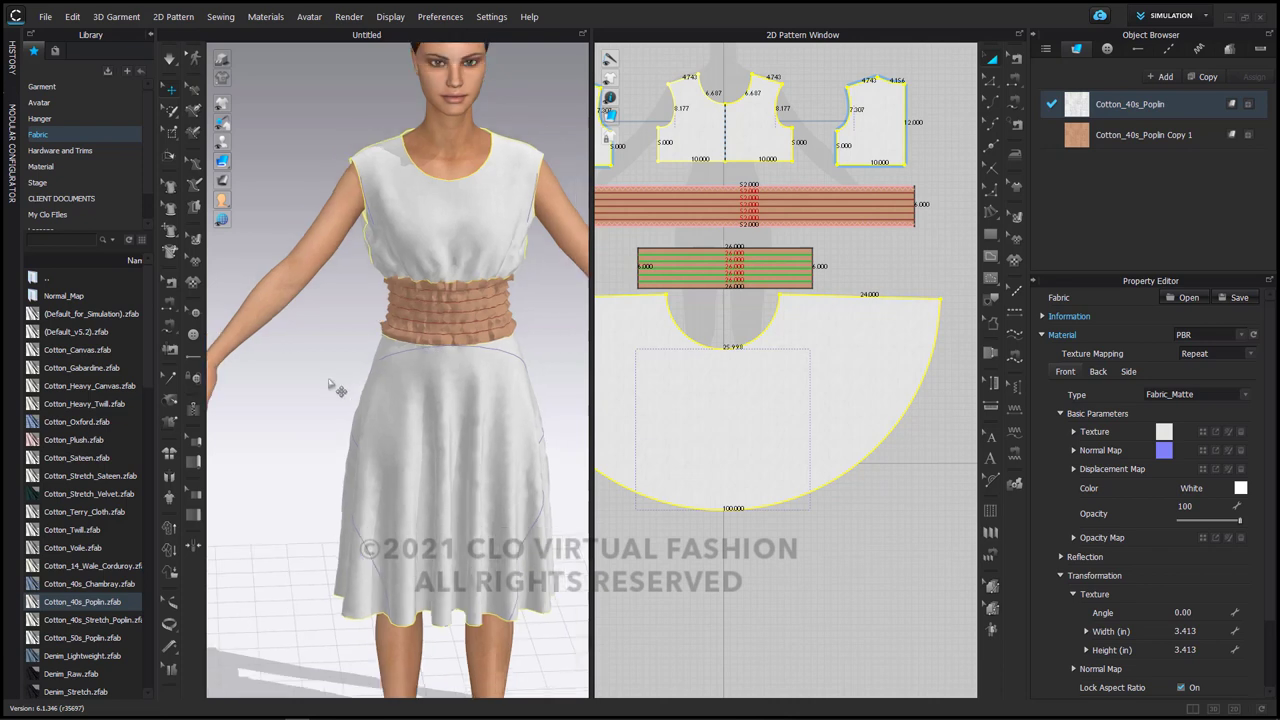
middle_click_drag(288, 386, 240, 366)
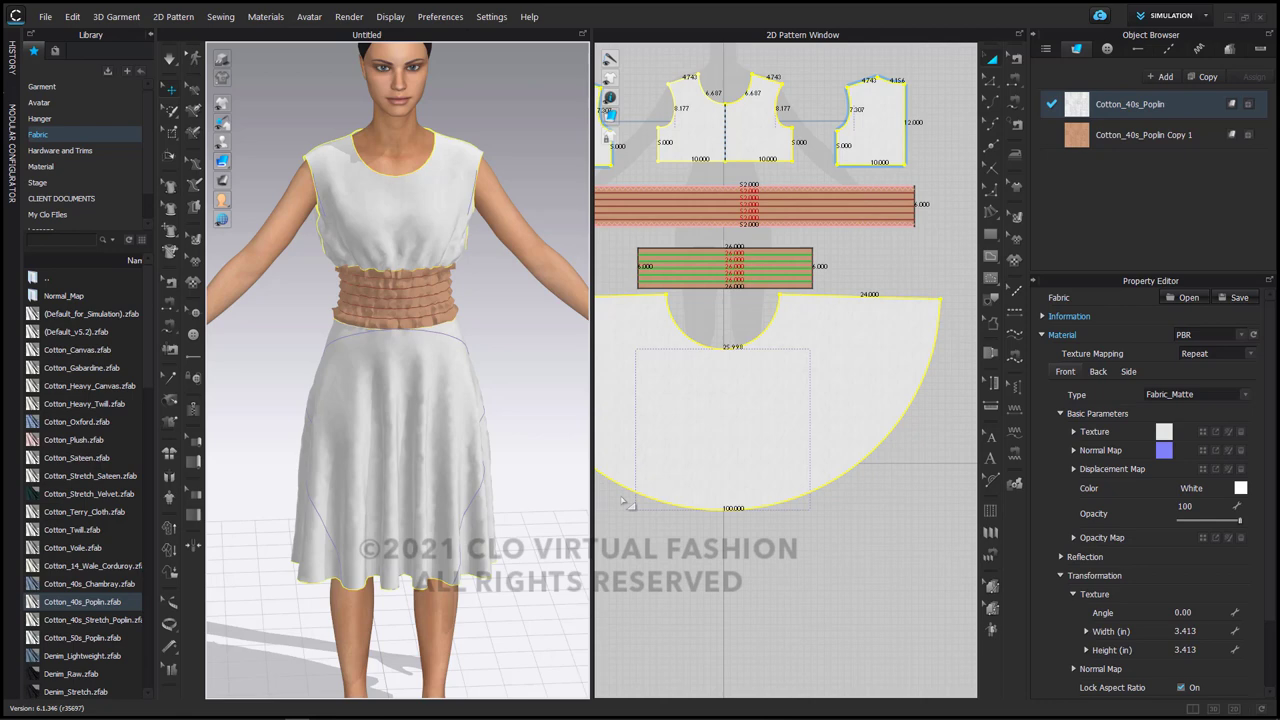
left_click(797, 530)
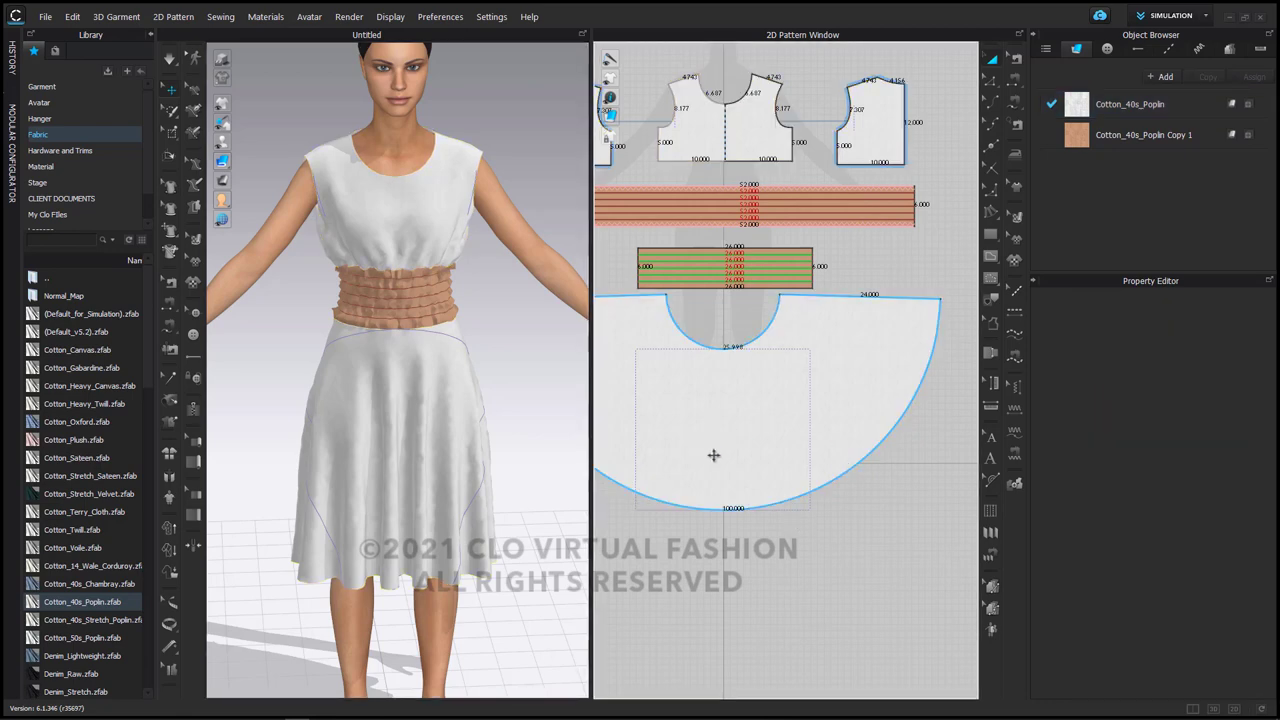
scroll(711, 457, "down", 2)
left_click(988, 83)
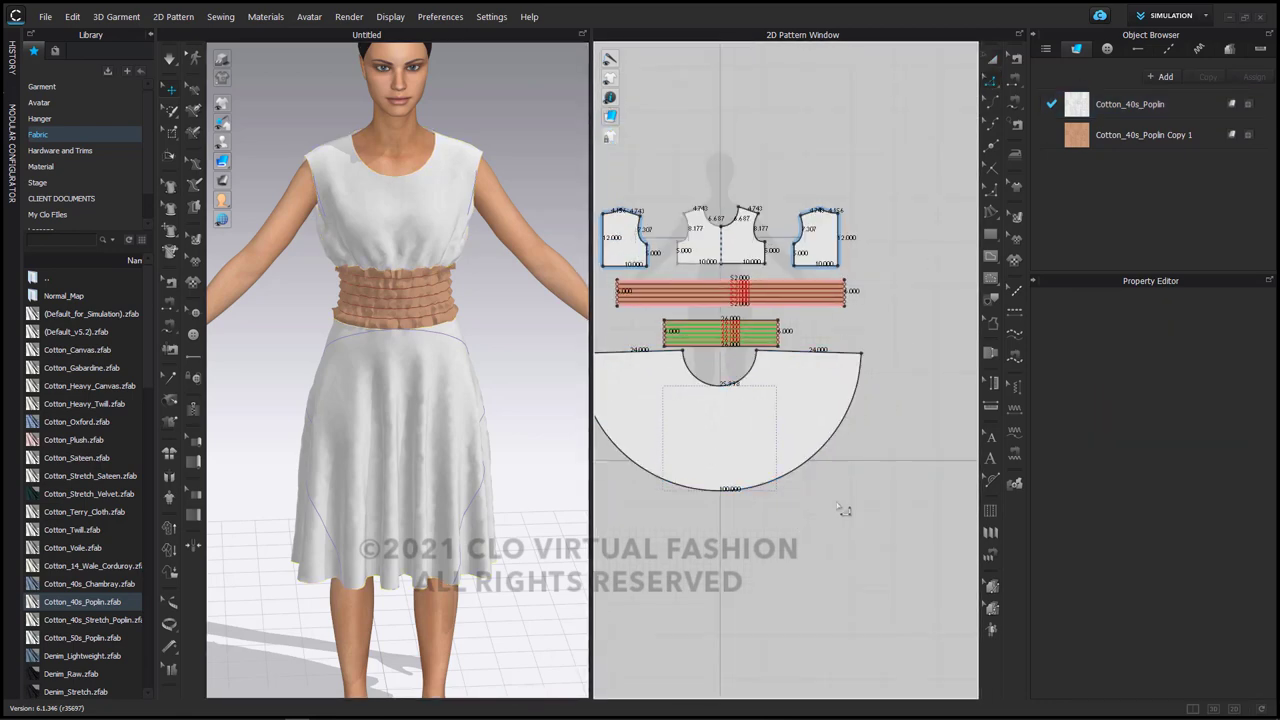
left_click(788, 479)
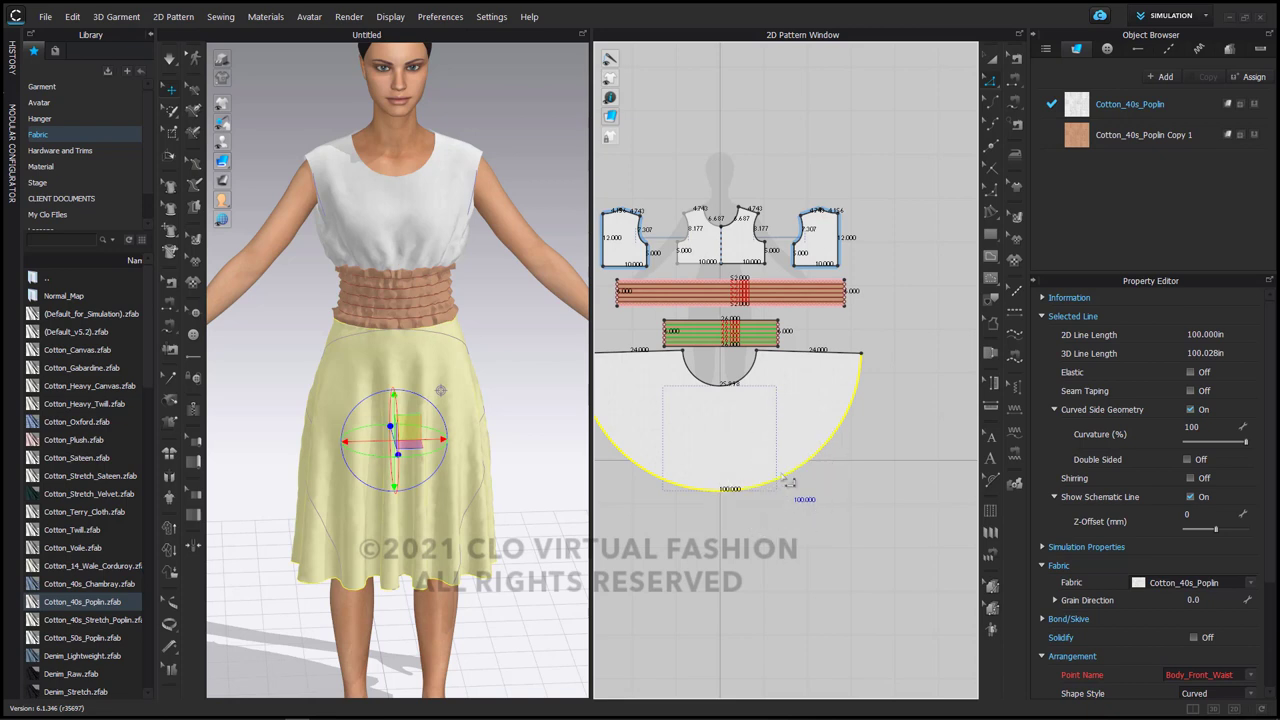
right_click_drag(788, 481, 839, 445)
middle_click_drag(839, 445, 834, 443)
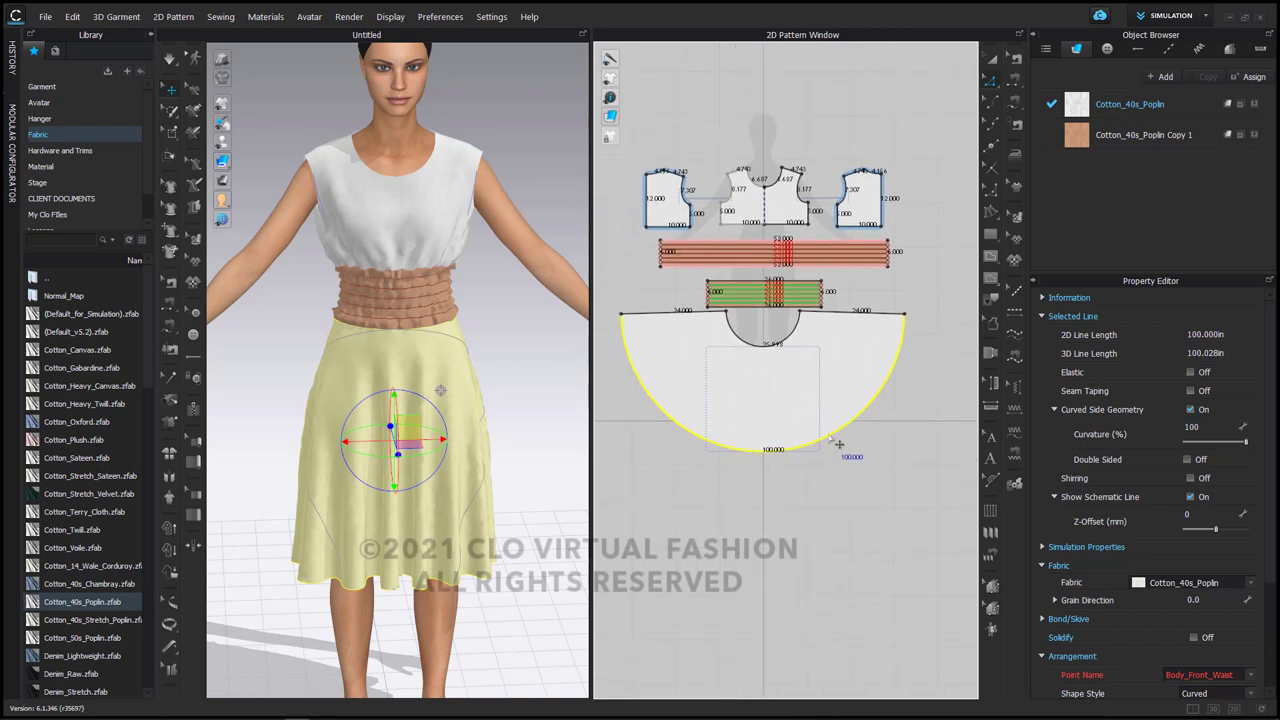
right_click(828, 437)
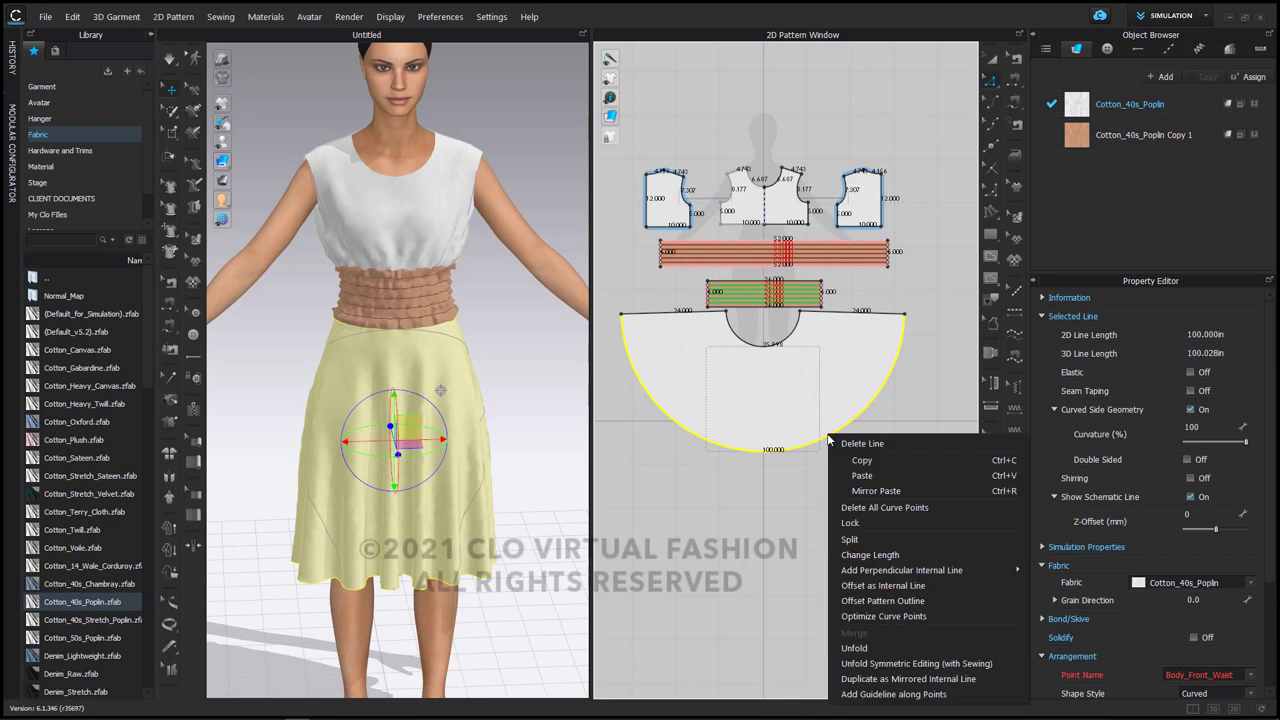
left_click(897, 600)
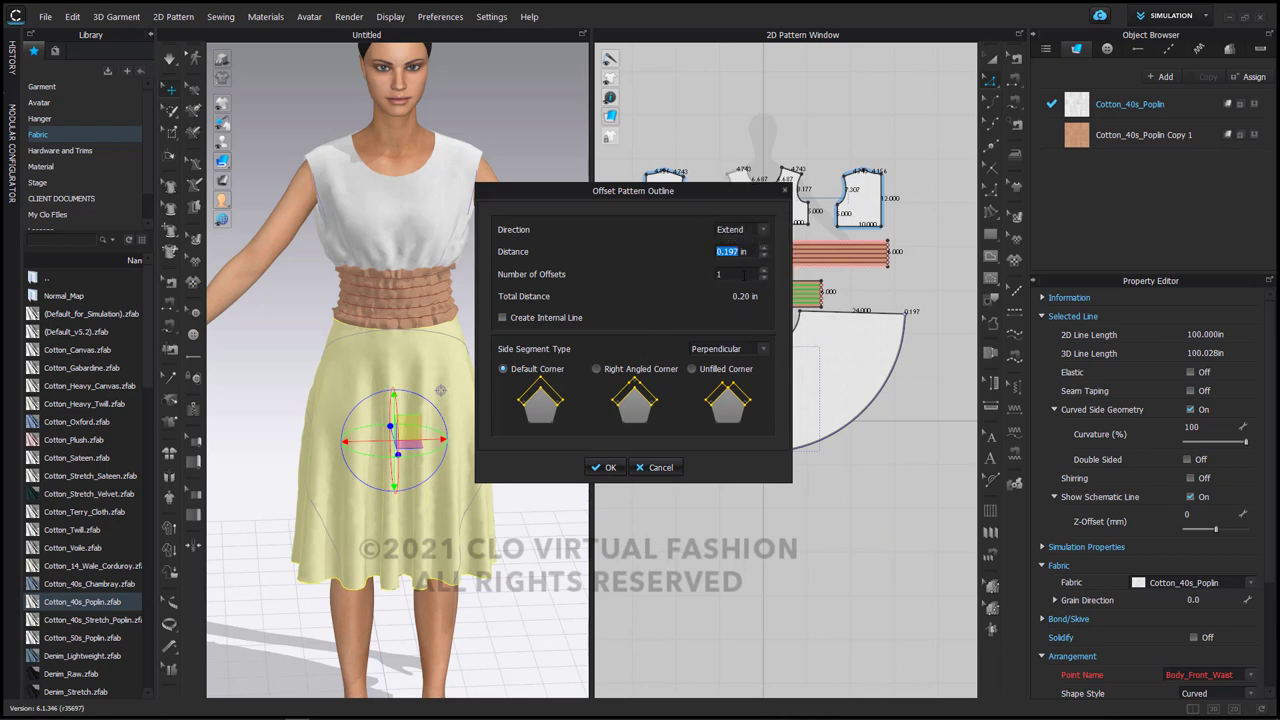
type("3")
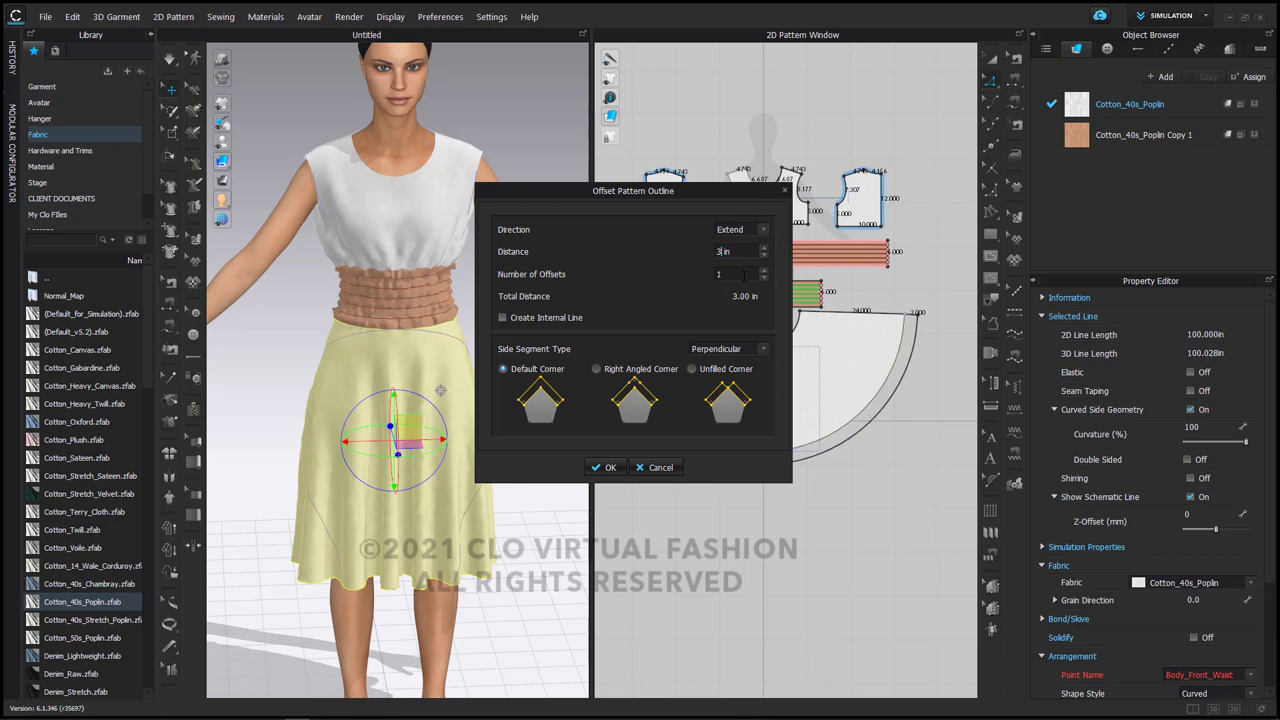
left_click(506, 318)
left_click(606, 467)
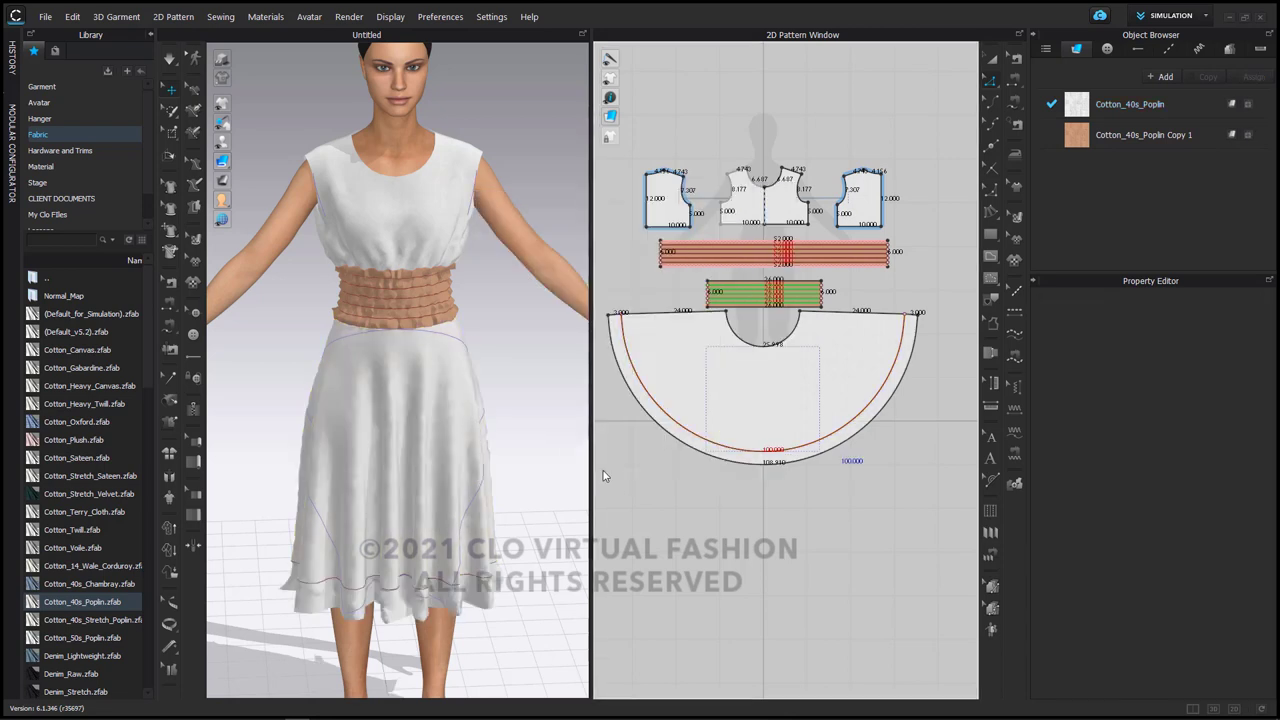
key("space")
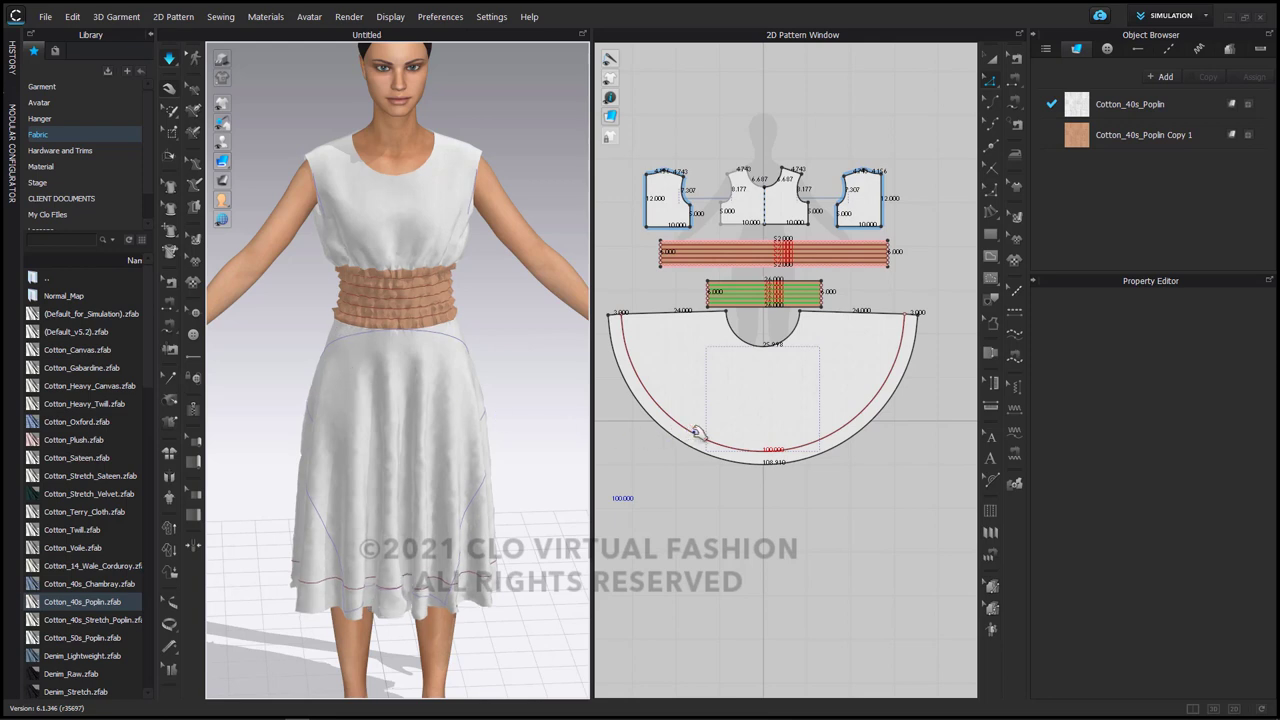
Cut and sew the skirt along the curved internal line near its hem.
left_click(806, 451)
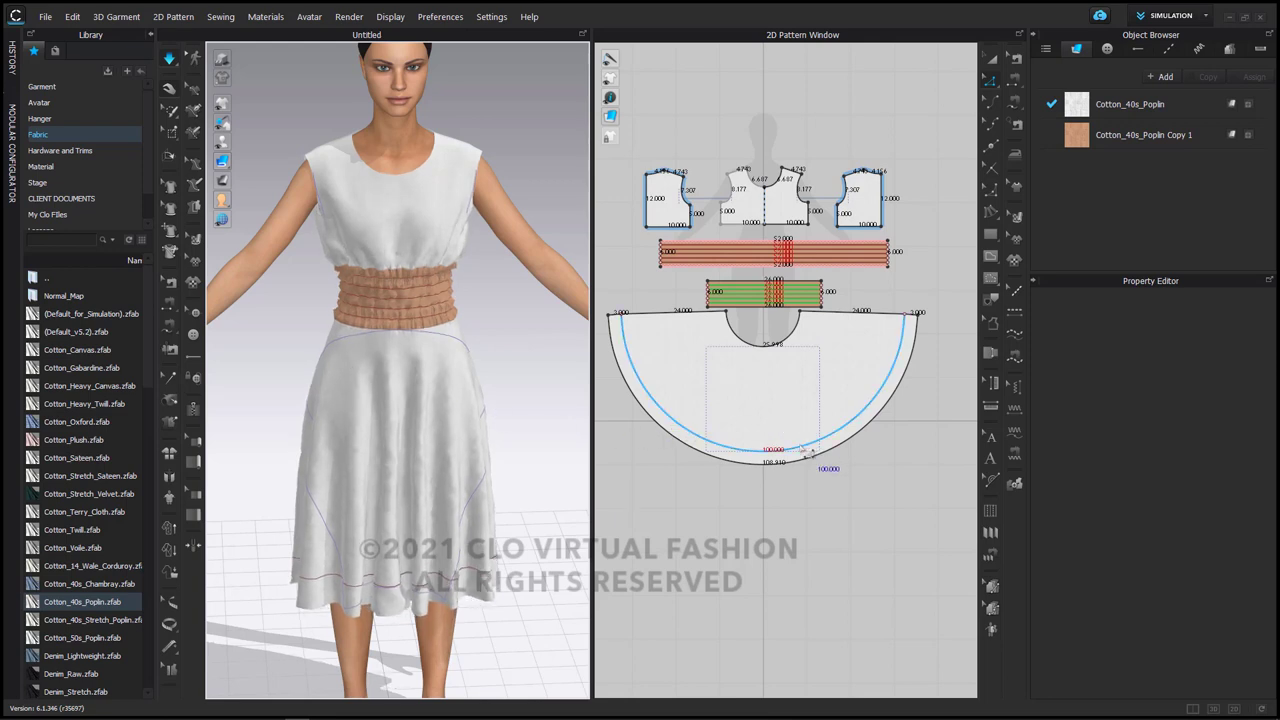
left_click(807, 453)
right_click(800, 452)
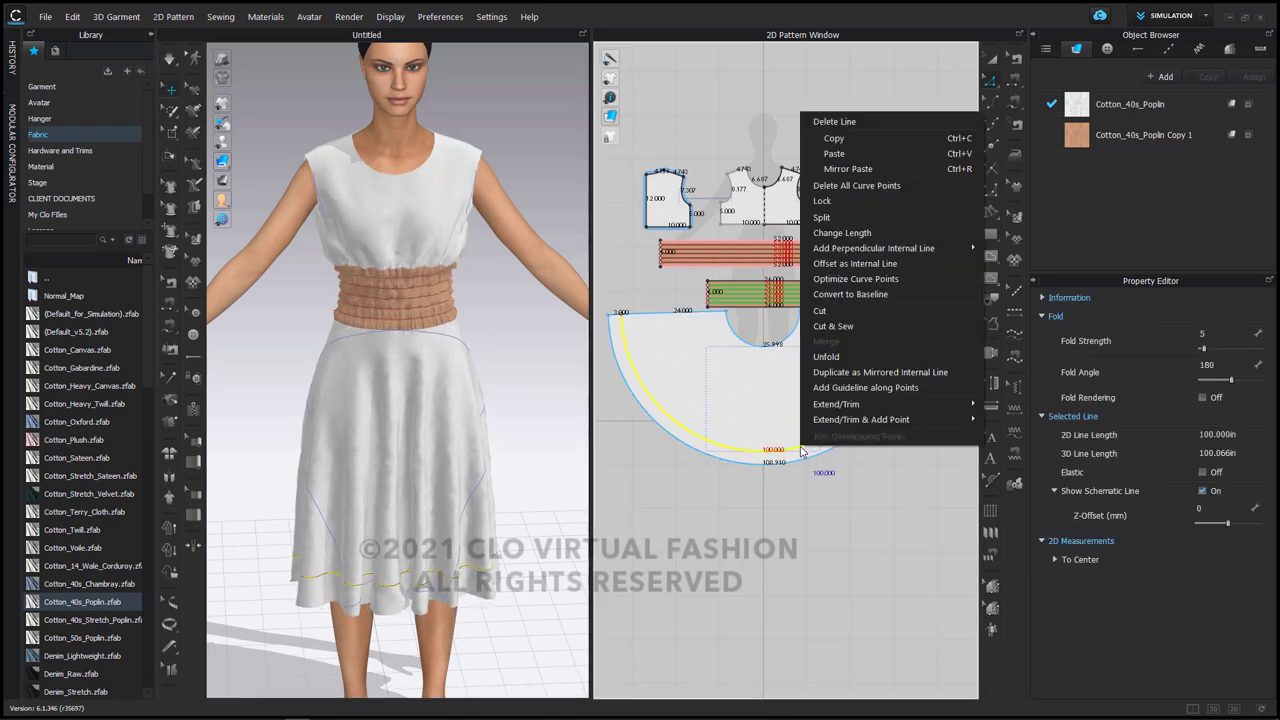
left_click(858, 325)
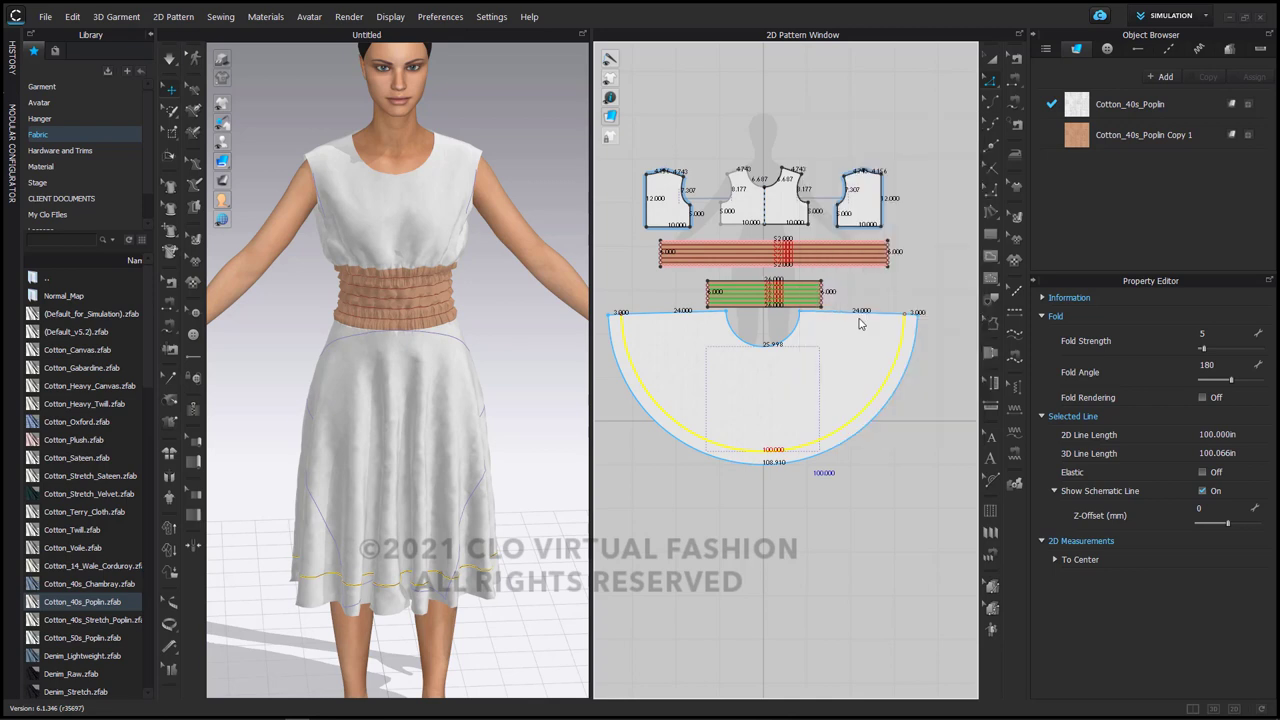
Assign the Cotton_40s_Poplin Copy 1 fabric to the separated hem band of the skirt.
left_click(991, 58)
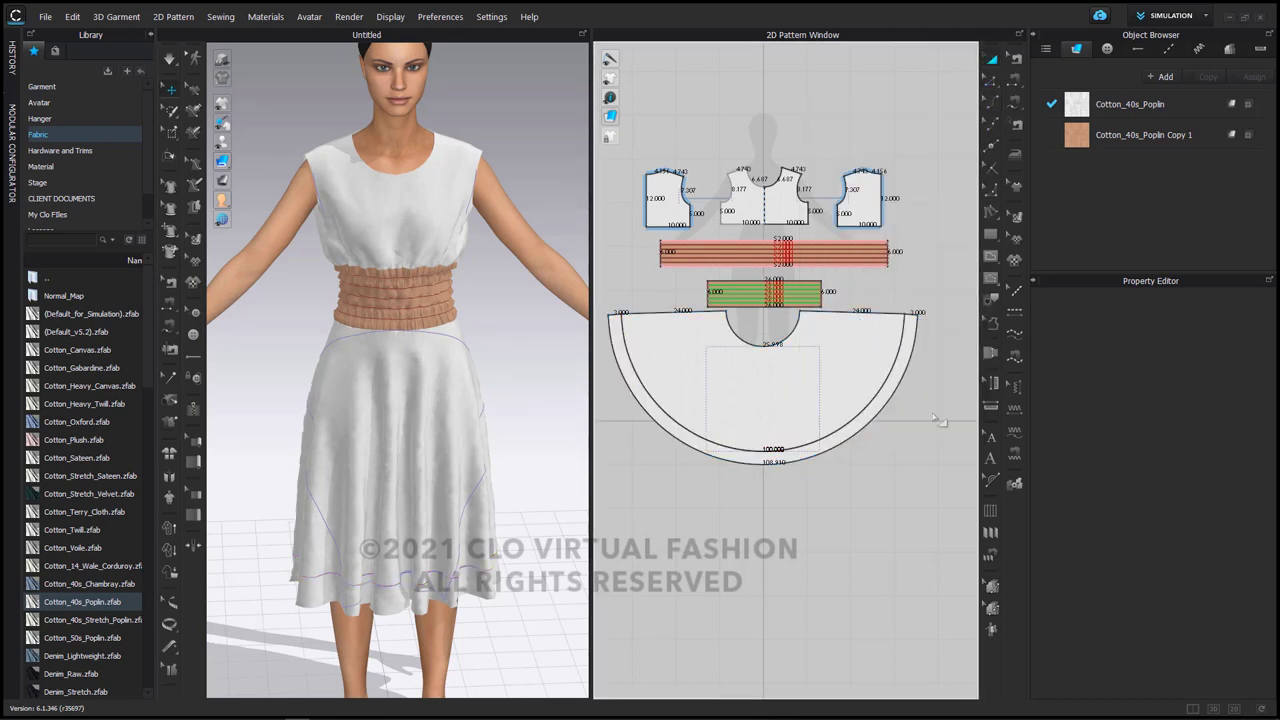
left_click(901, 384)
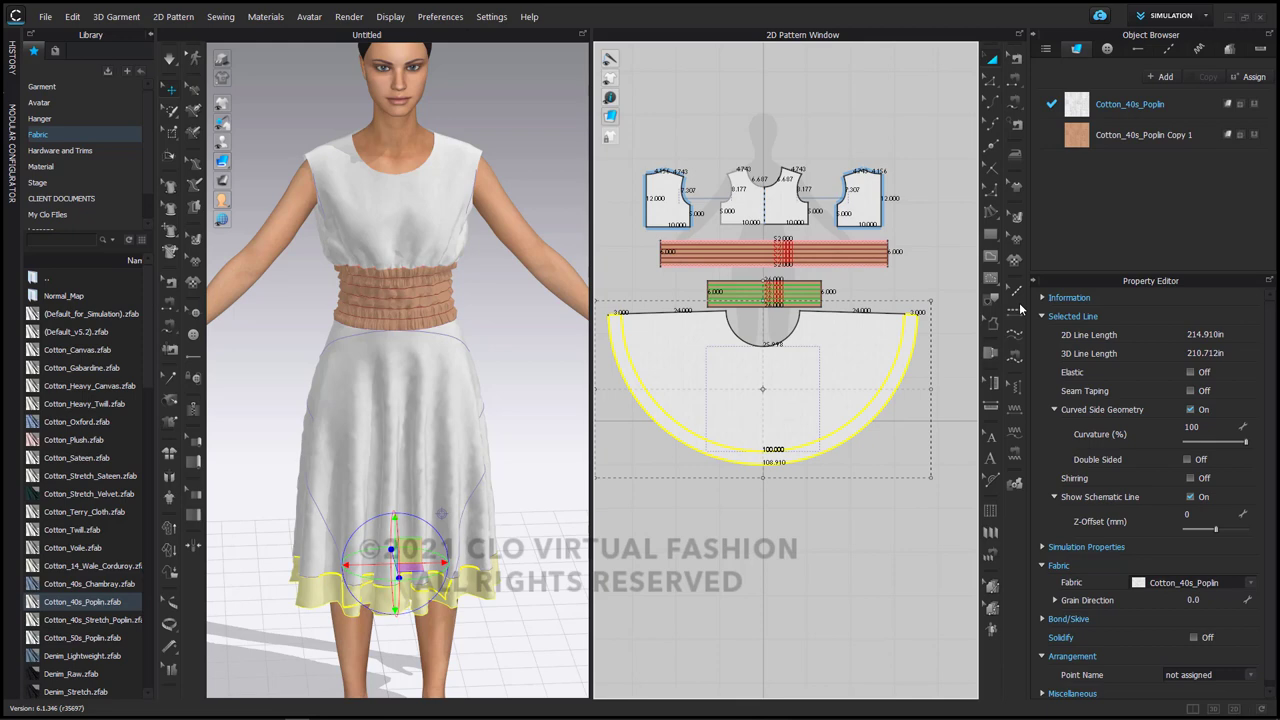
left_click(1254, 134)
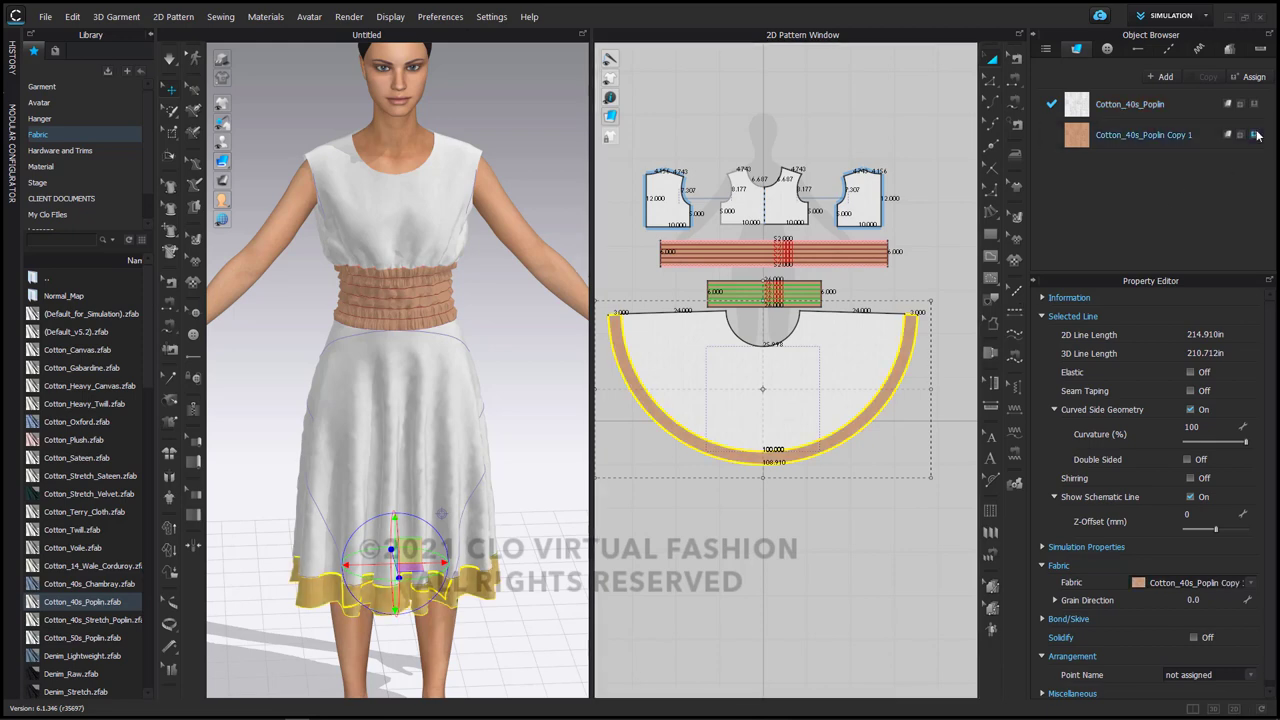
left_click(948, 460)
Simulate the garment briefly so that the separated hem band settles on the avatar.
scroll(514, 432, "up", 6)
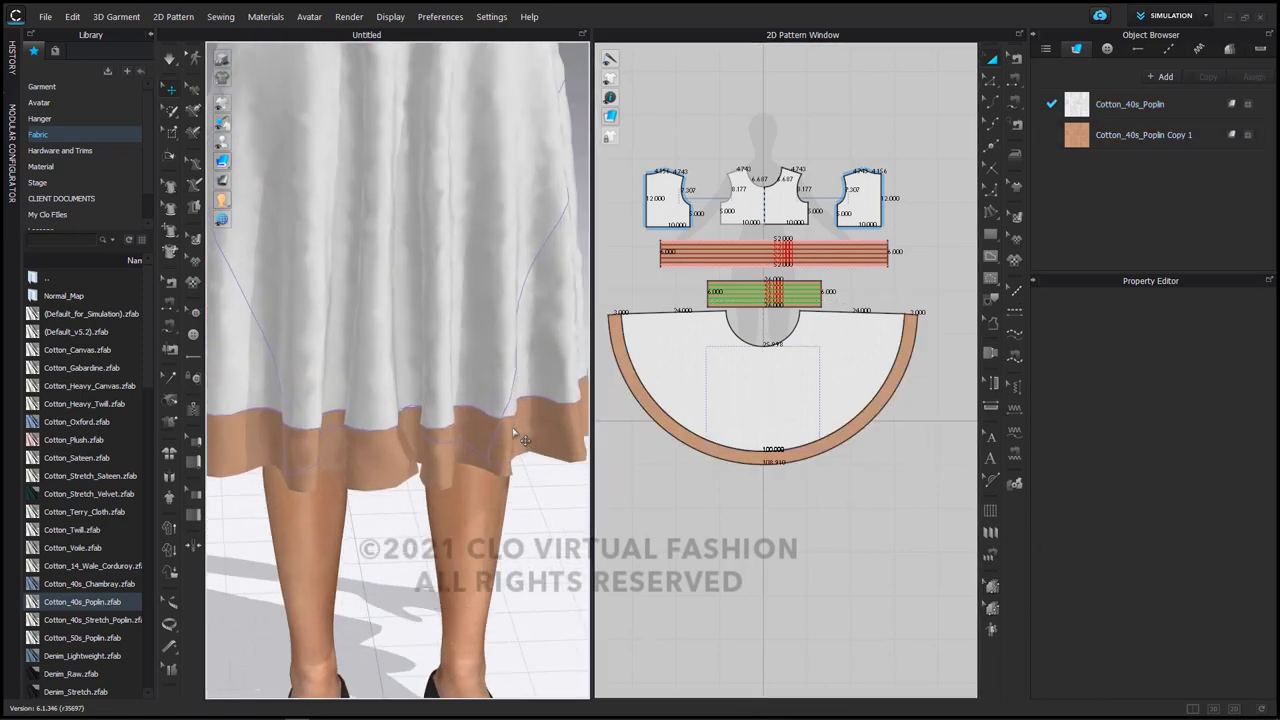
scroll(514, 434, "up", 2)
middle_click_drag(514, 437, 434, 369)
key("space")
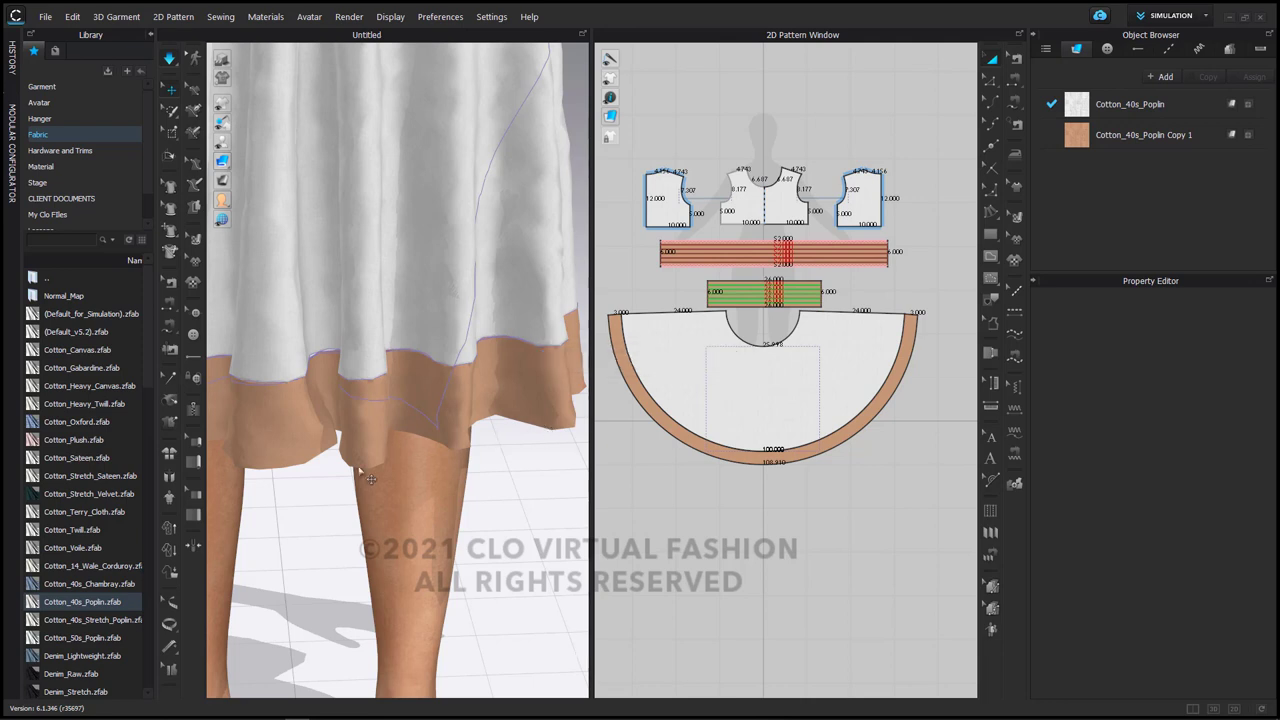
key("space")
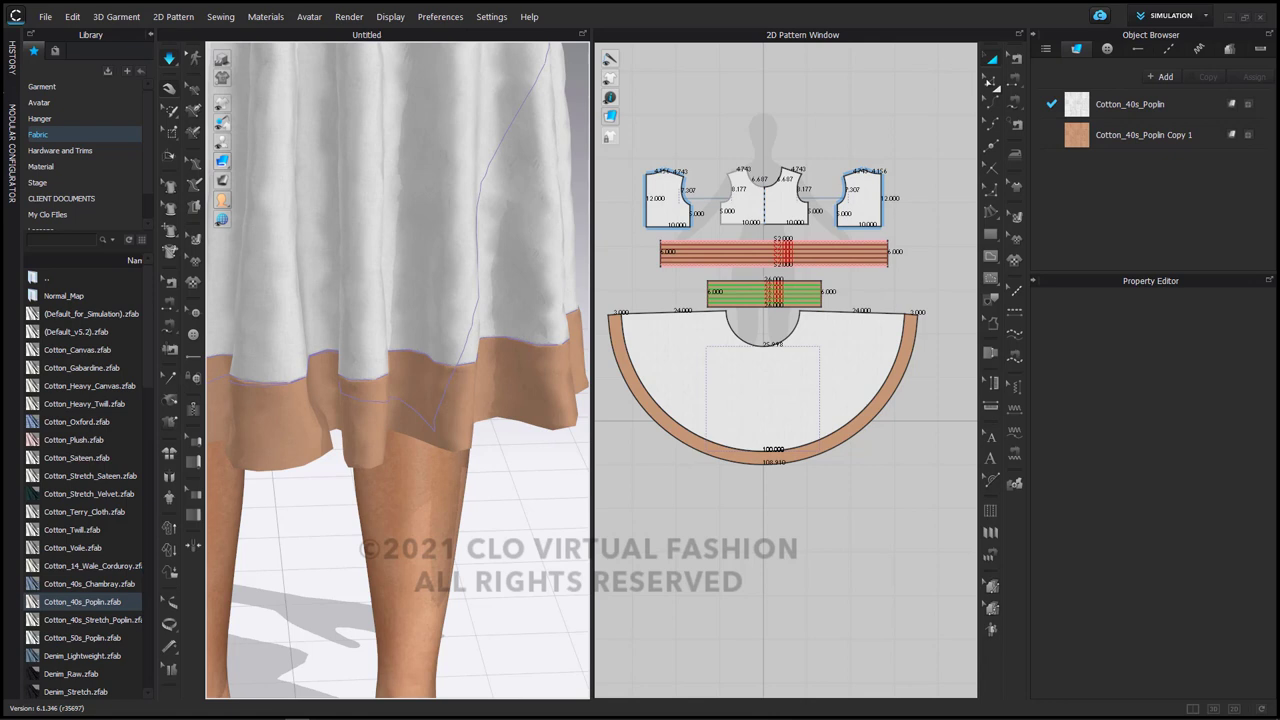
Turn on Elastic for the outer curved edge of the skirt's hem band and adjust its ratio.
left_click(990, 81)
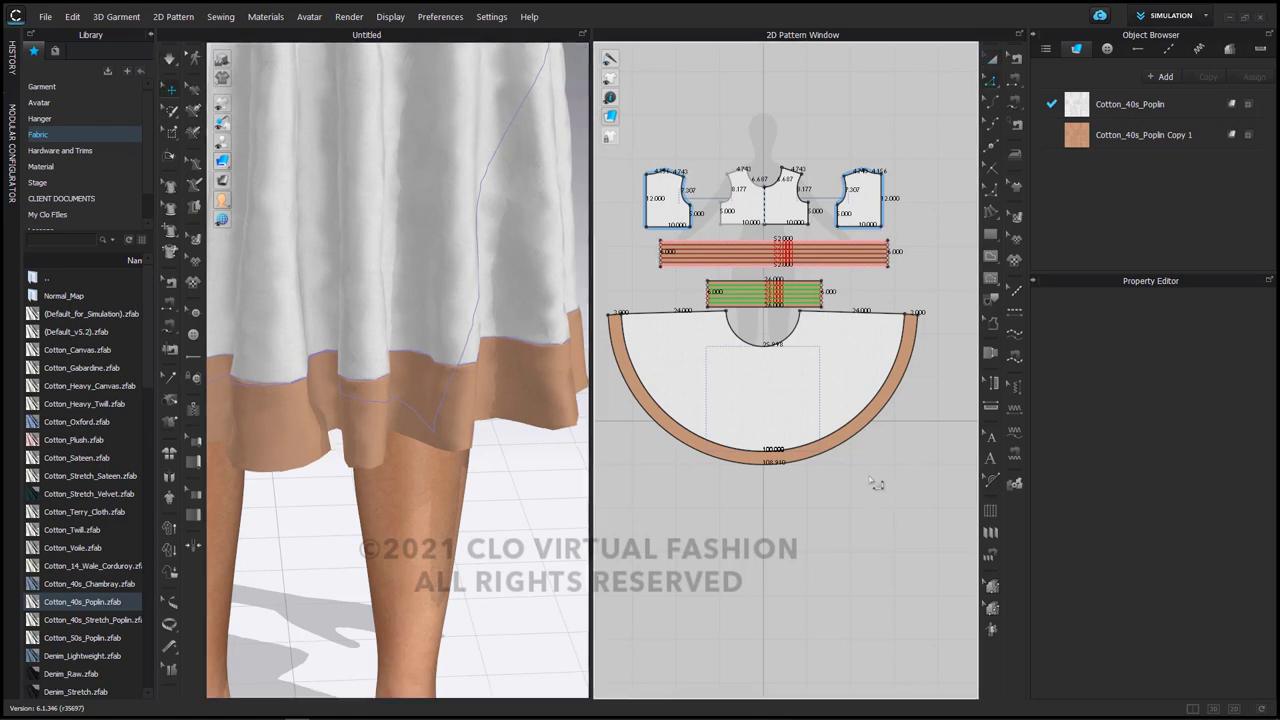
left_click(870, 441)
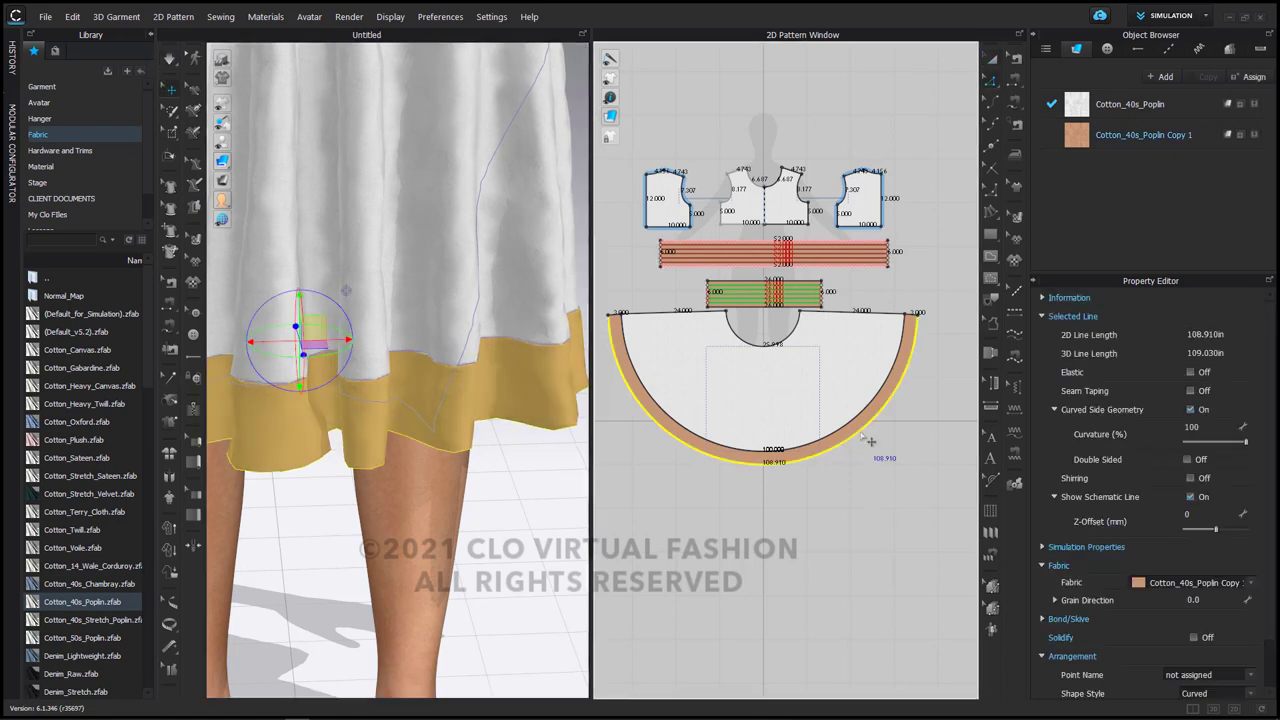
left_click(870, 441)
left_click(870, 441)
left_click(1191, 372)
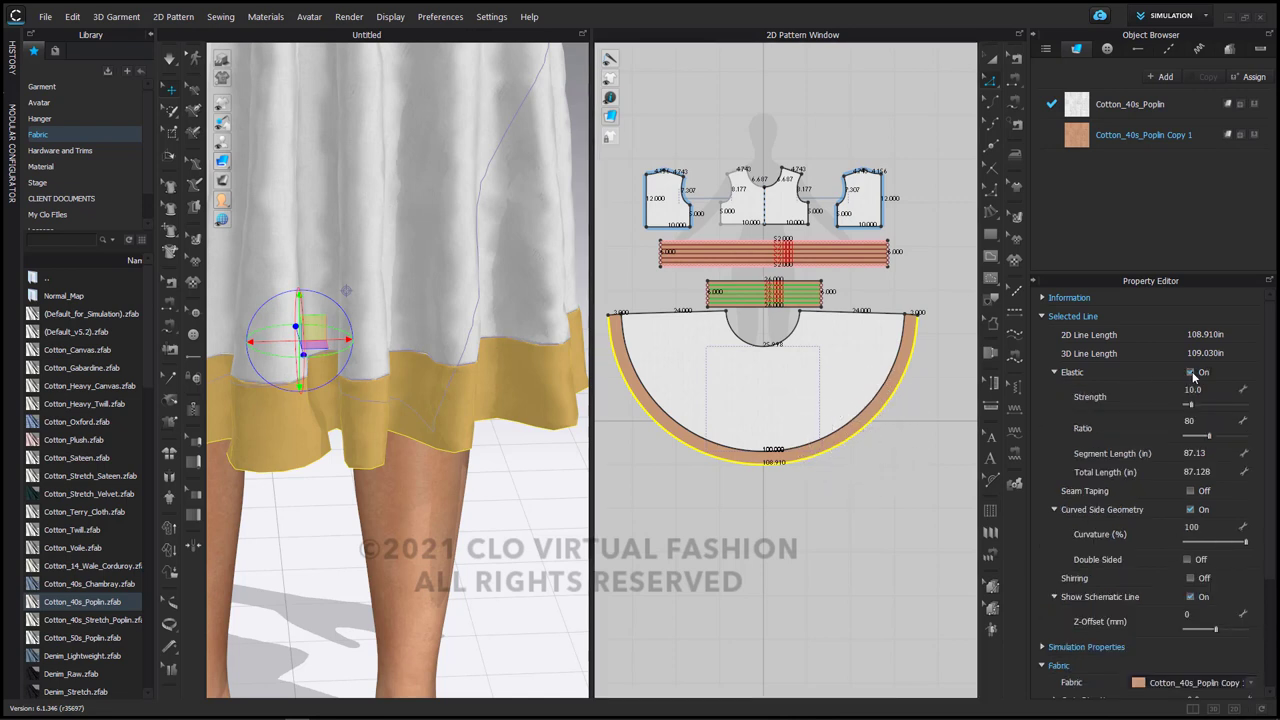
left_click(1202, 423)
key("Return")
left_click(790, 497)
Simulate the garment briefly to apply the elastic along the hem edge.
scroll(450, 515, "down", 4)
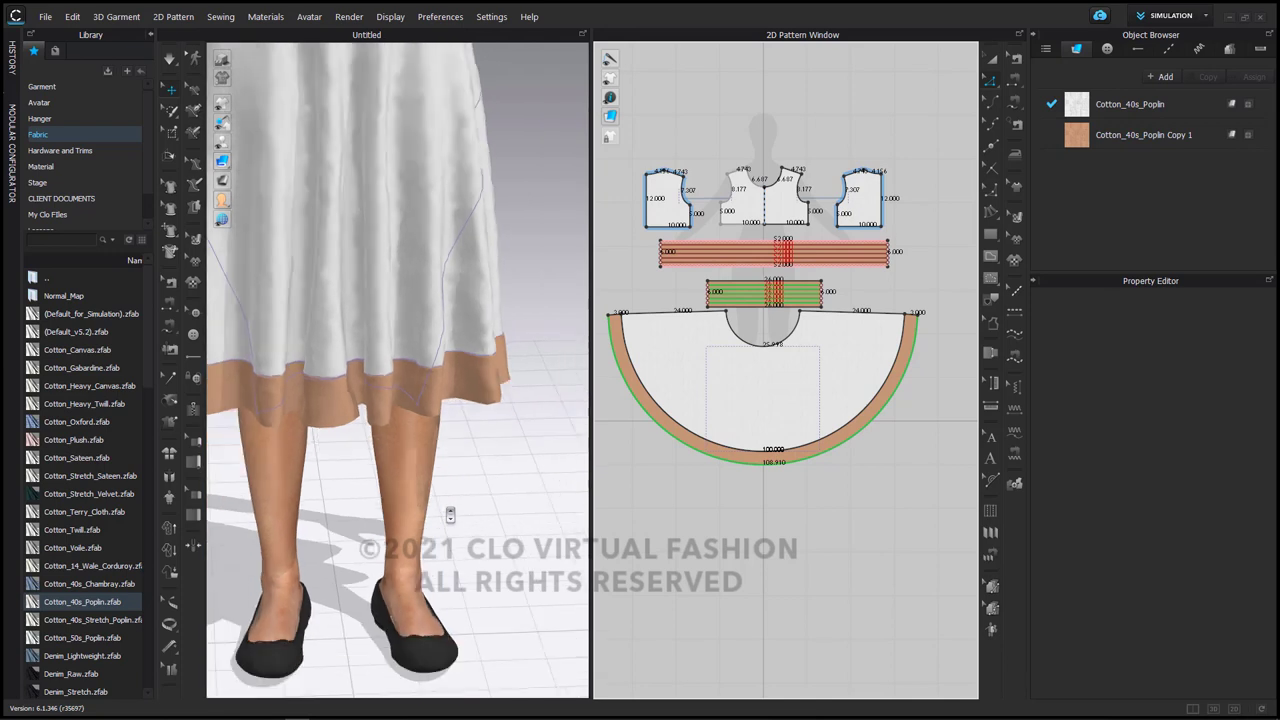
key("space")
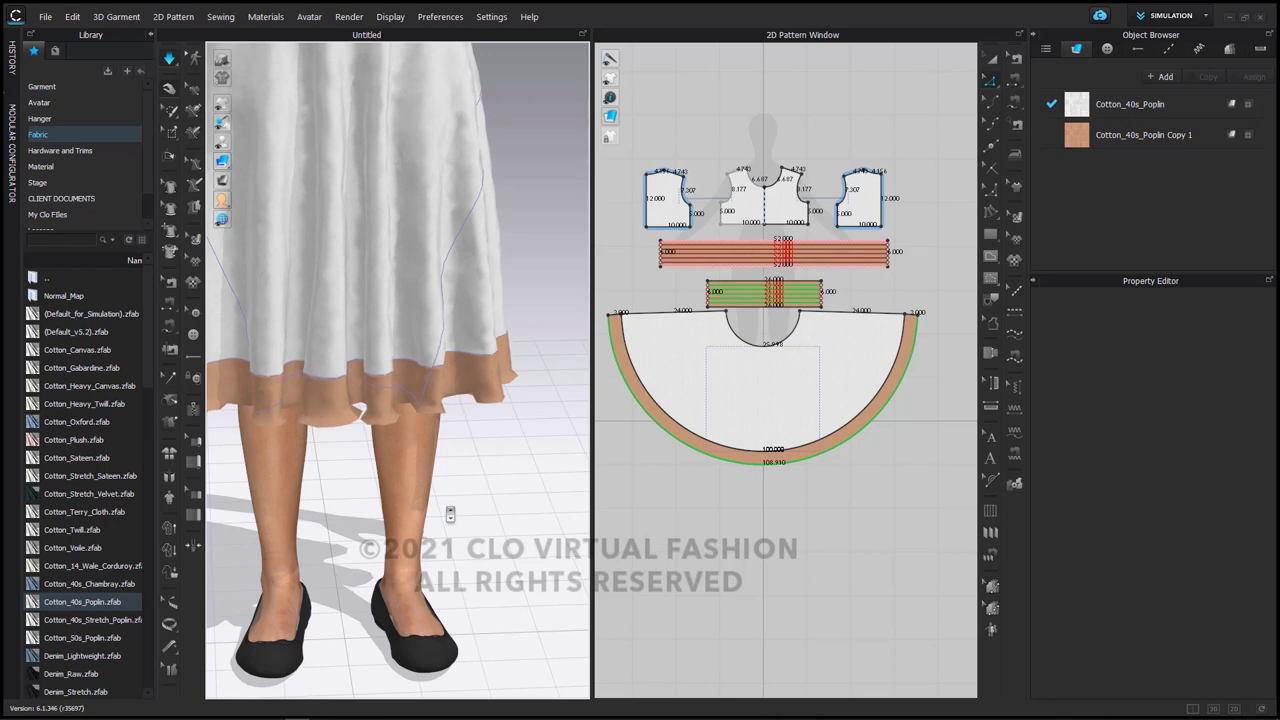
key("space")
Offset the front bodice's neckline as one internal line at a distance of 2 in, extended to the pattern outline.
key("2")
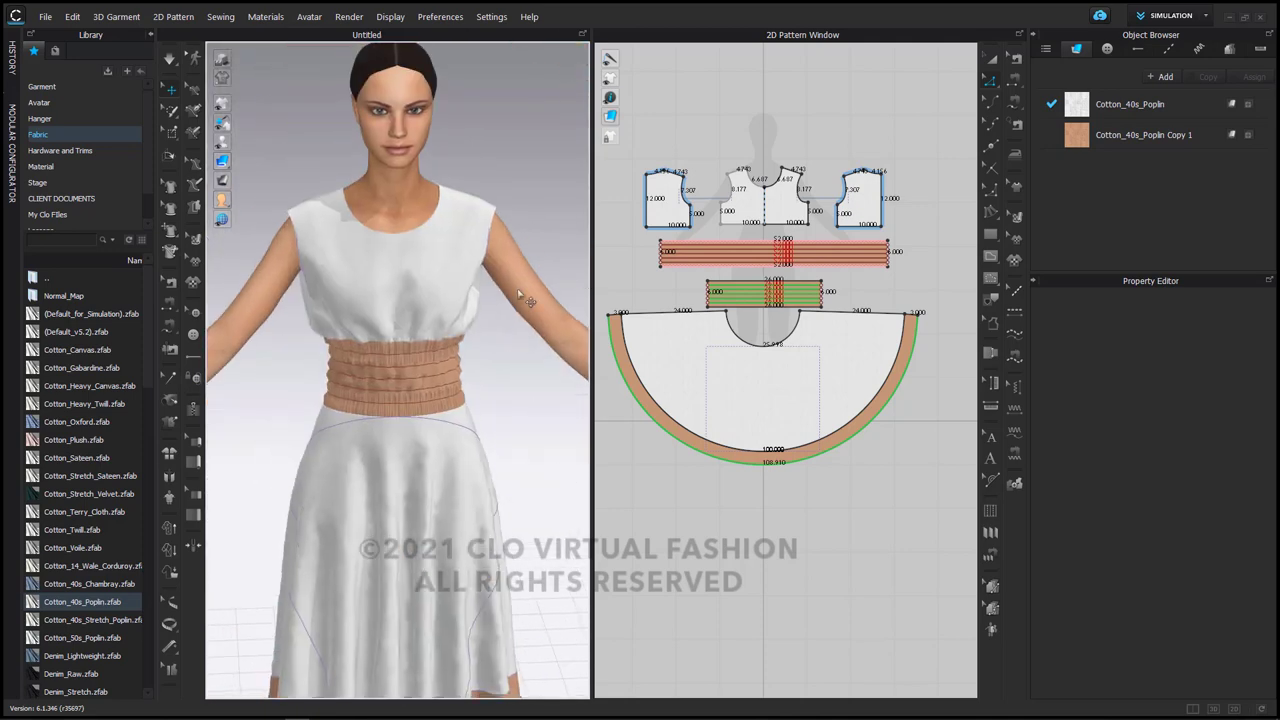
scroll(517, 293, "up", 5)
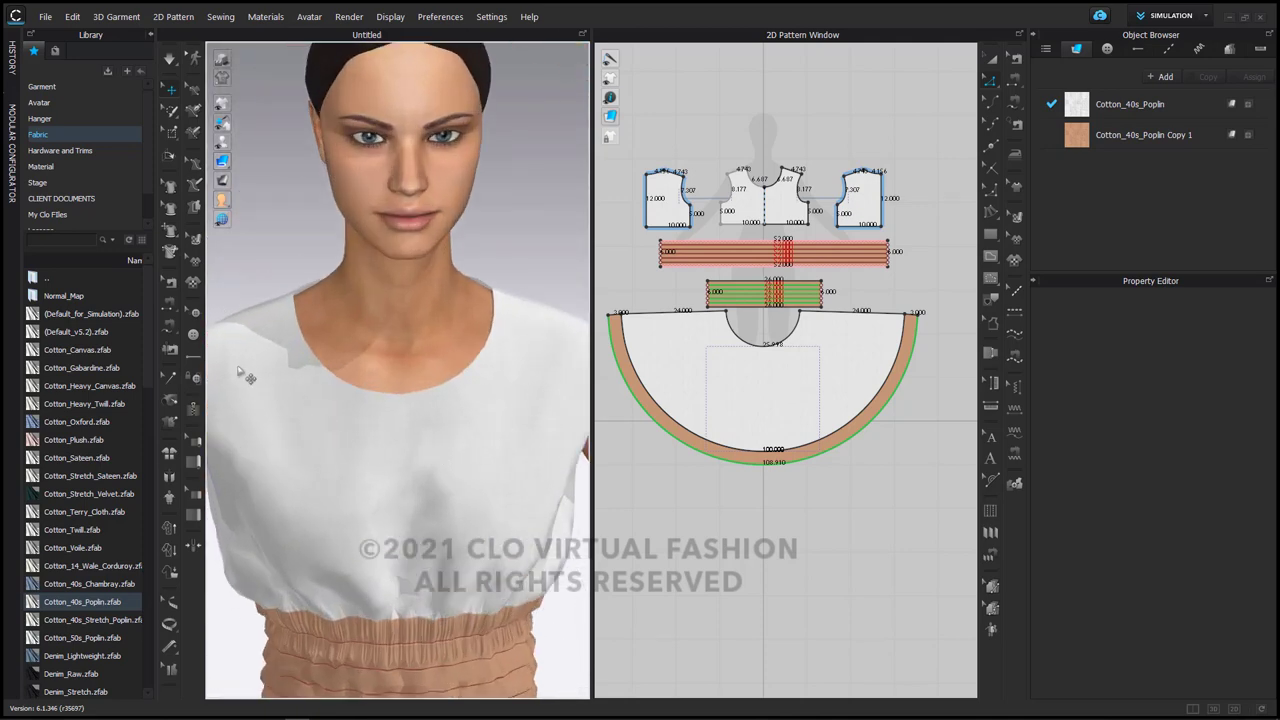
scroll(732, 156, "up", 3)
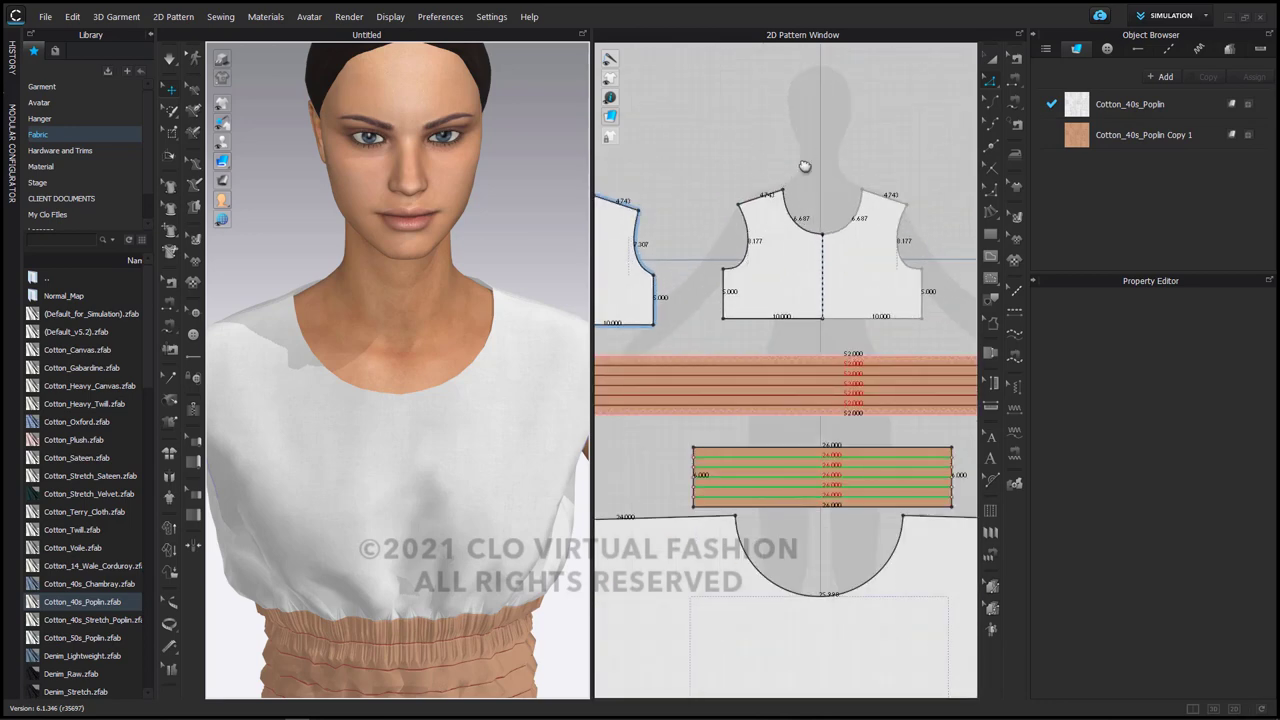
scroll(686, 256, "up", 3)
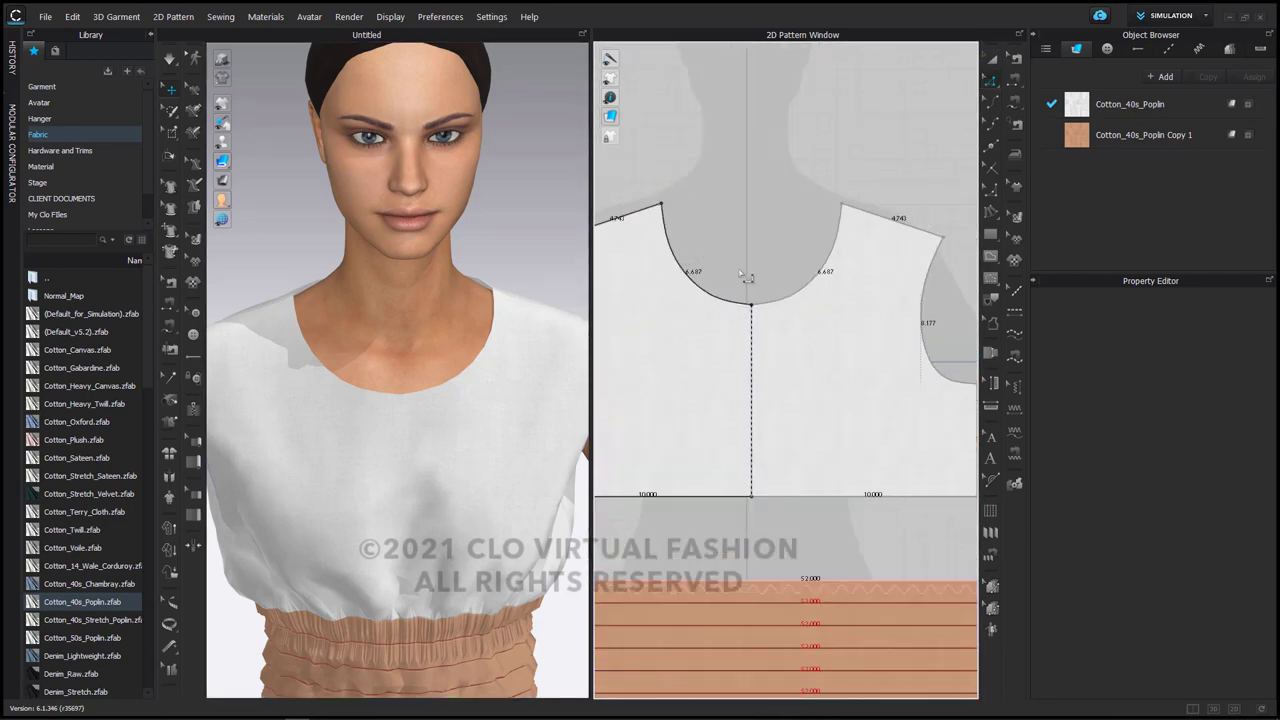
left_click(808, 298)
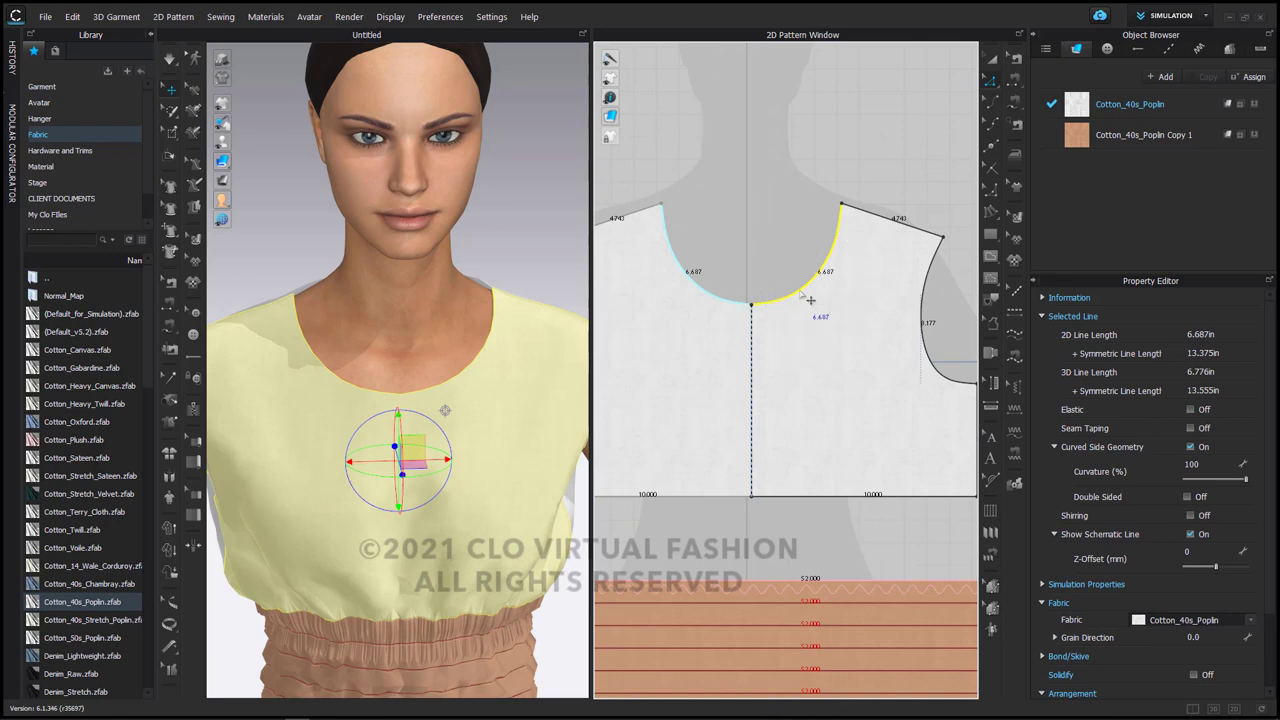
right_click(802, 292)
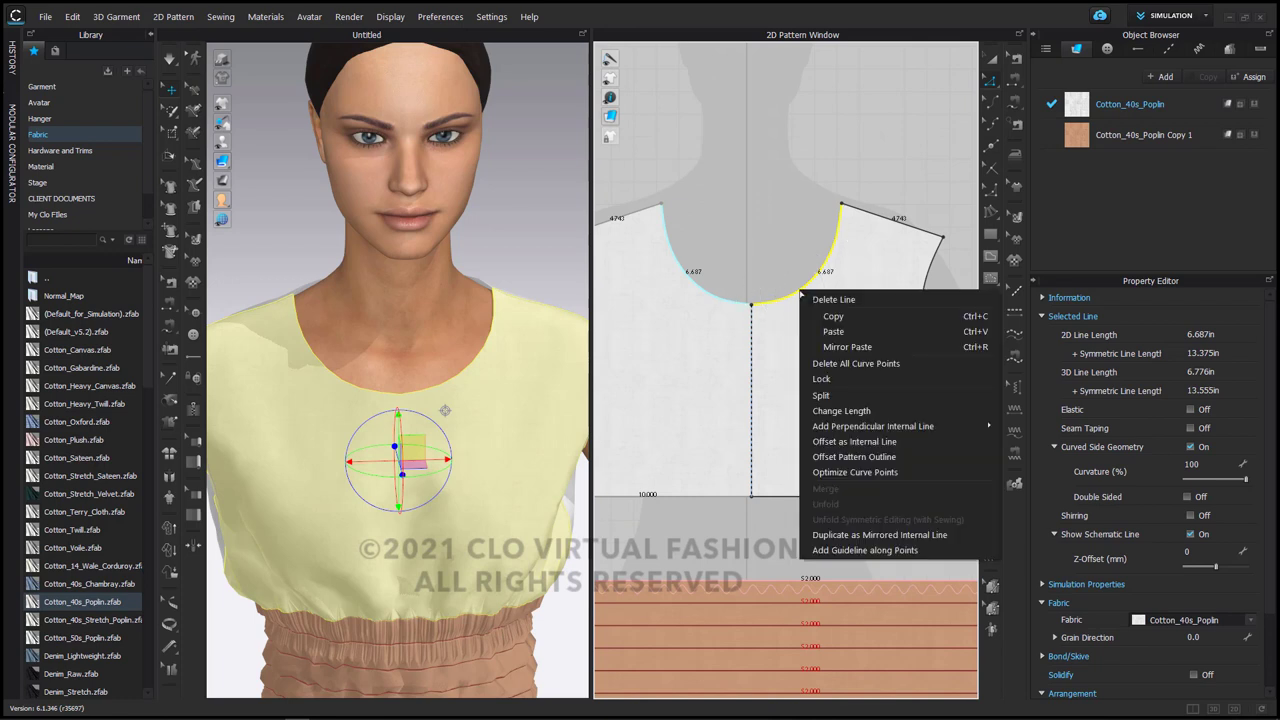
left_click(893, 441)
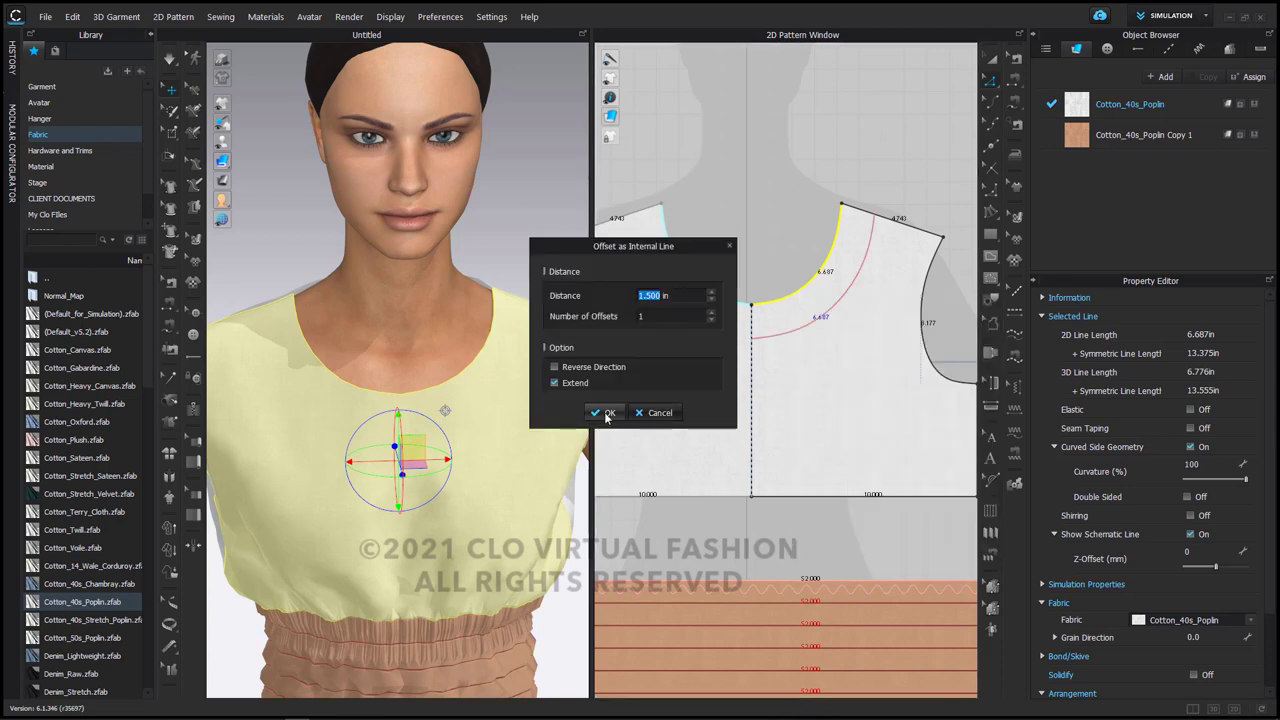
left_click(645, 291)
left_click(647, 290)
type("2")
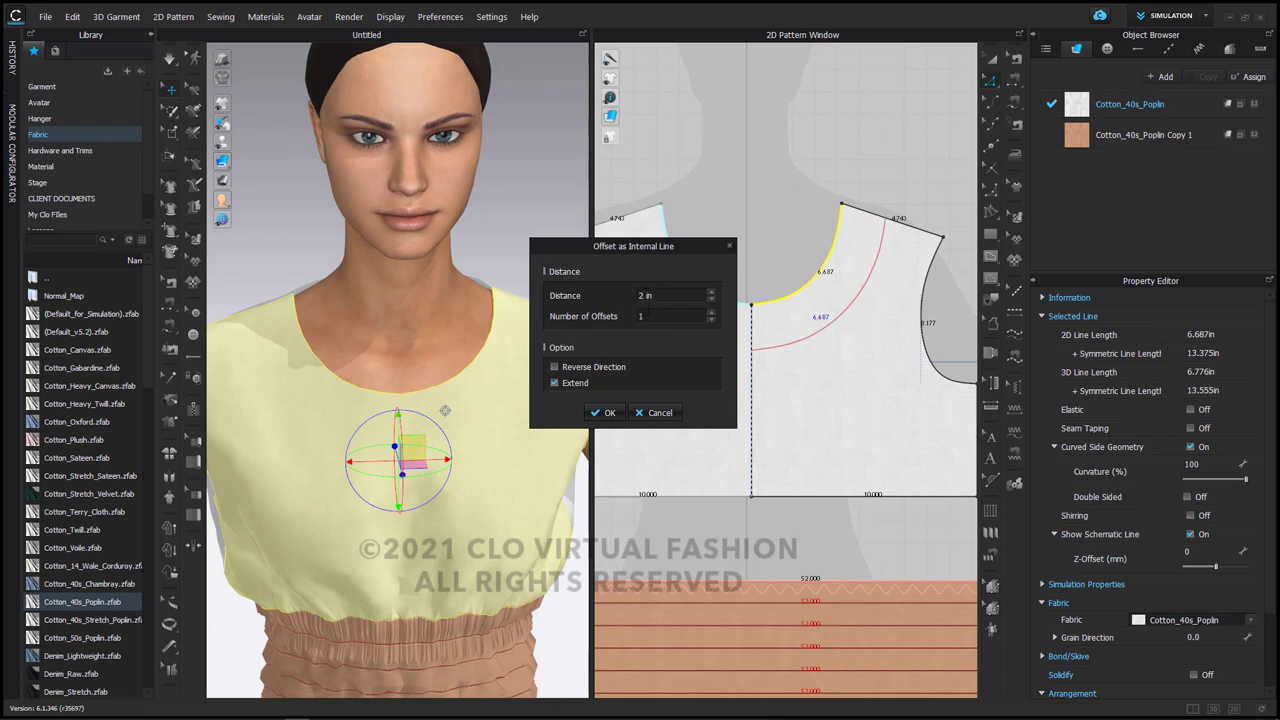
left_click(604, 414)
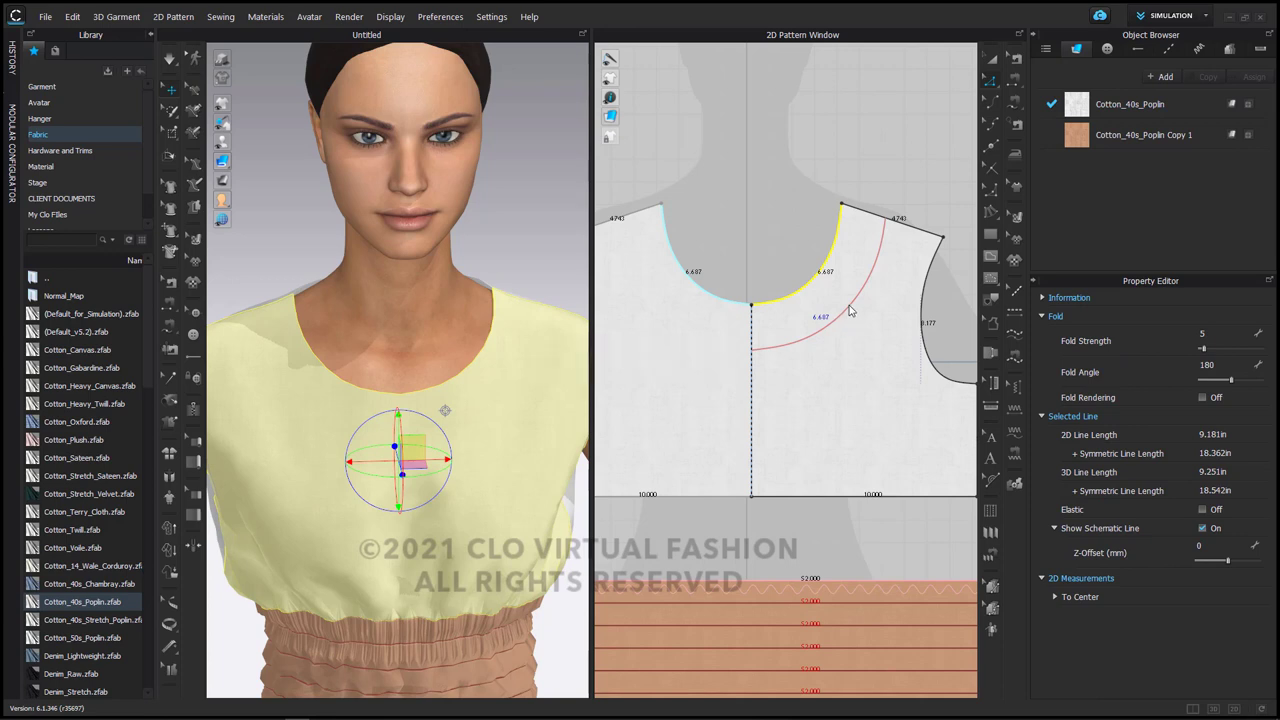
Cut and sew the front bodice along the offset neckline curve.
left_click(851, 311)
right_click(850, 313)
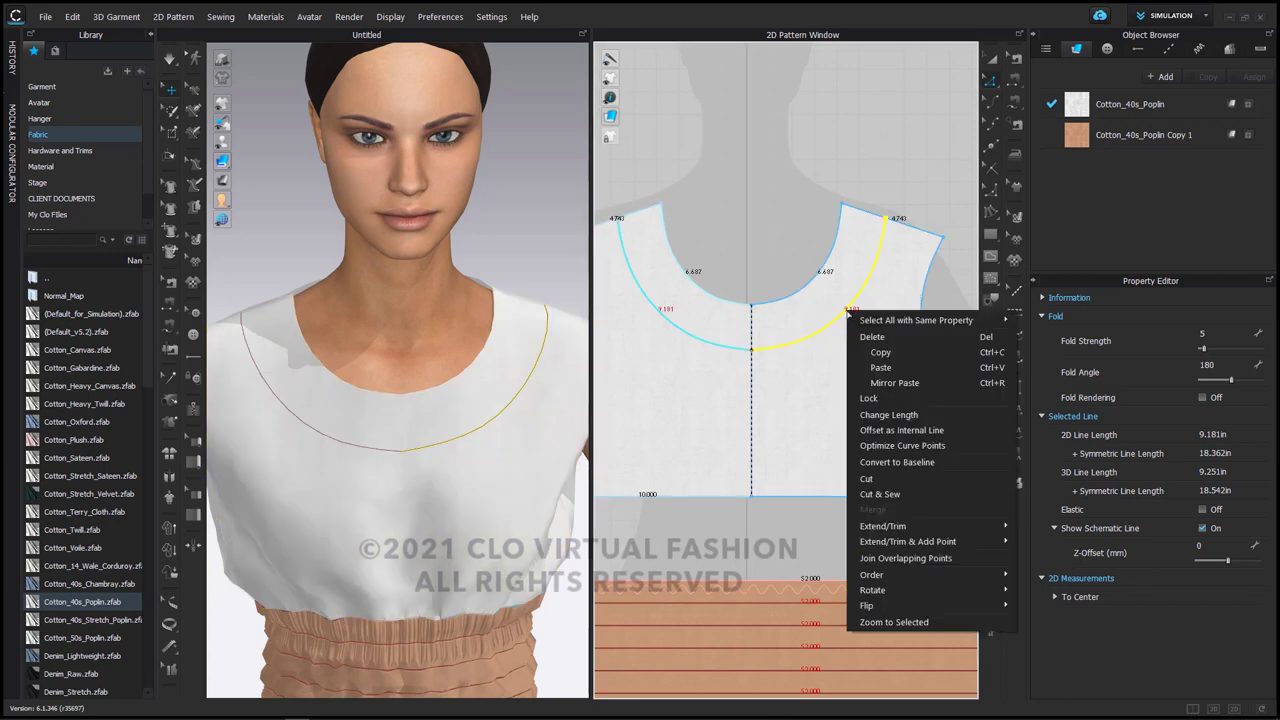
left_click(904, 494)
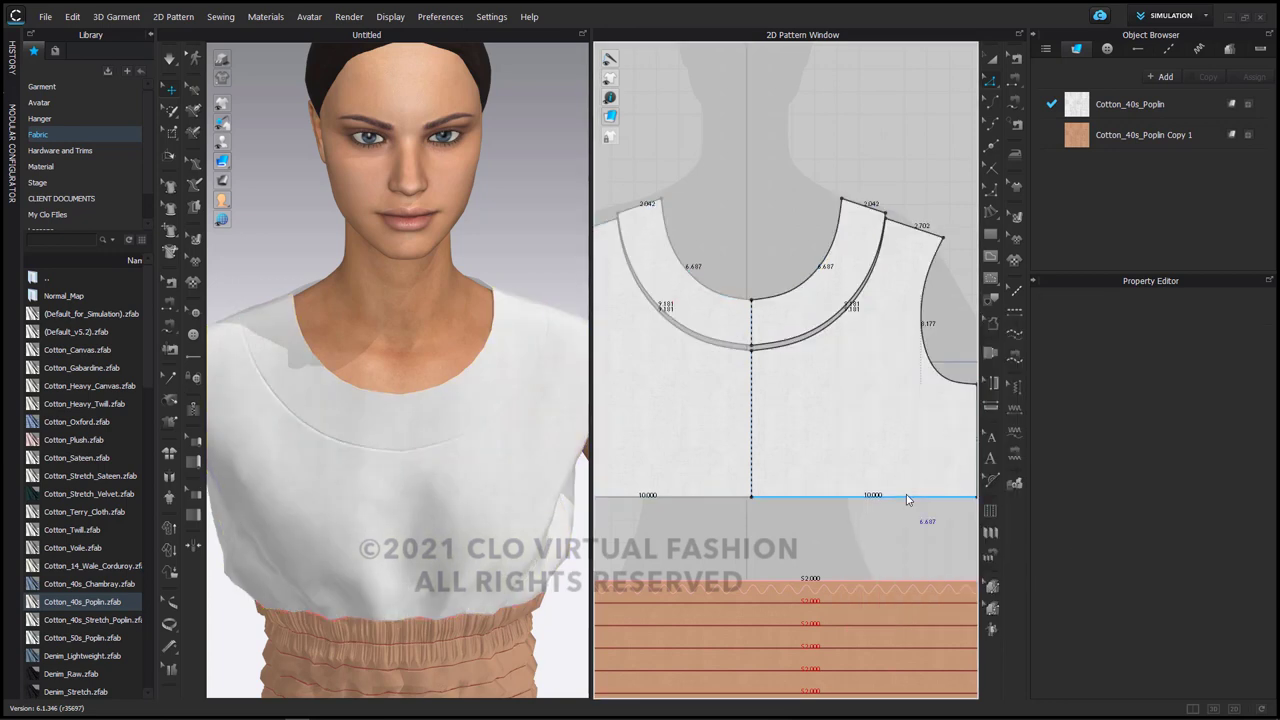
Move the separated front neckline band above the bodice and assign the Cotton_40s_Poplin Copy 1 fabric to it.
left_click(991, 57)
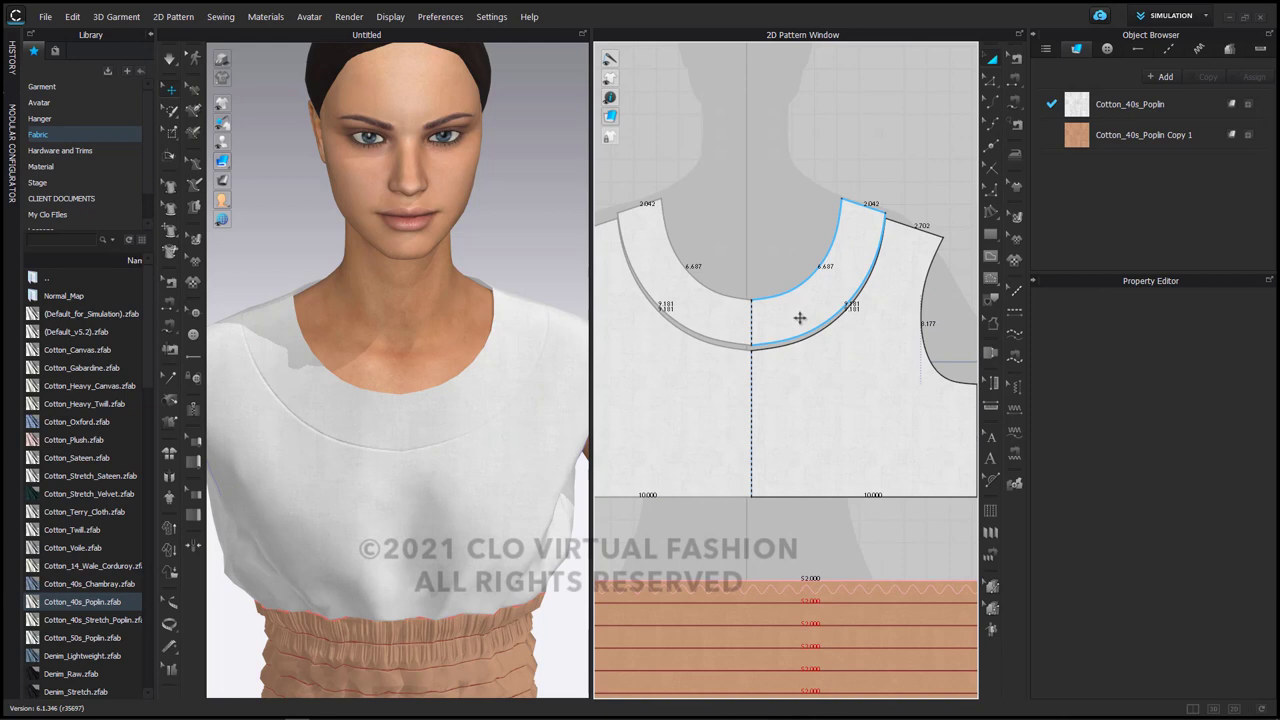
left_click(786, 289)
left_click_drag(786, 289, 786, 211)
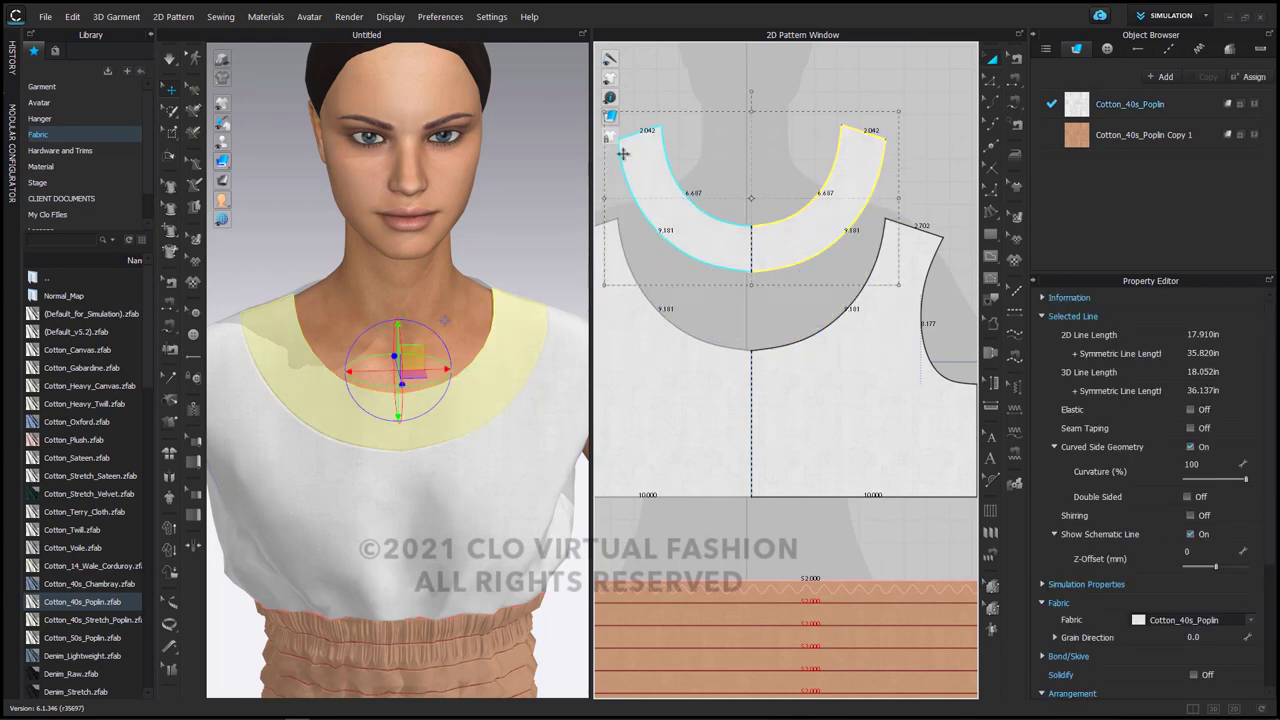
left_click(1252, 136)
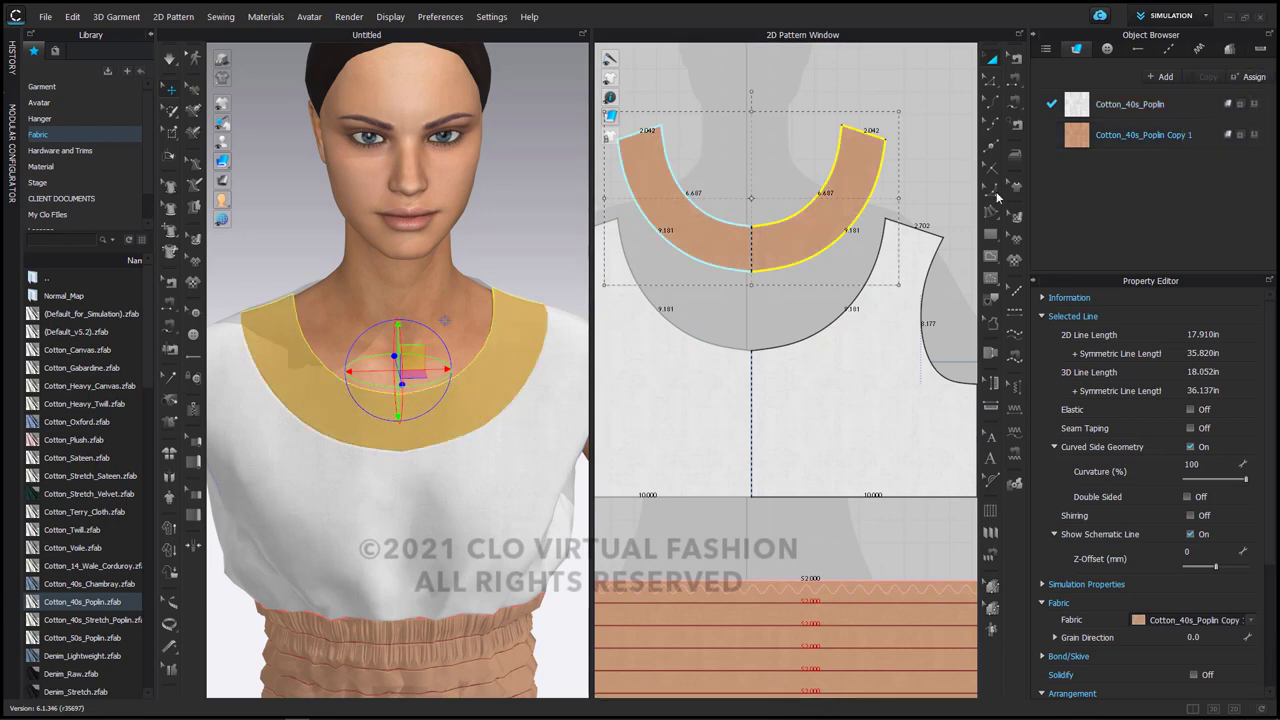
scroll(857, 194, "up", 5)
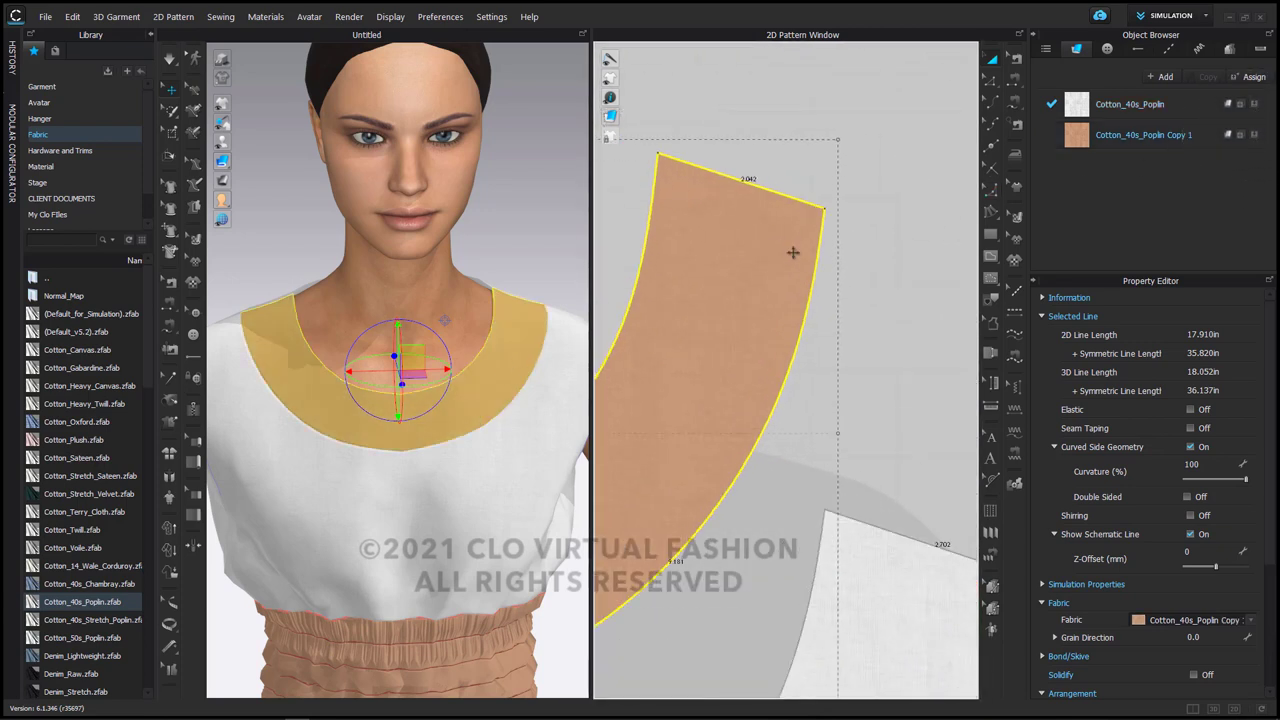
left_click(781, 120)
scroll(740, 205, "up", 3)
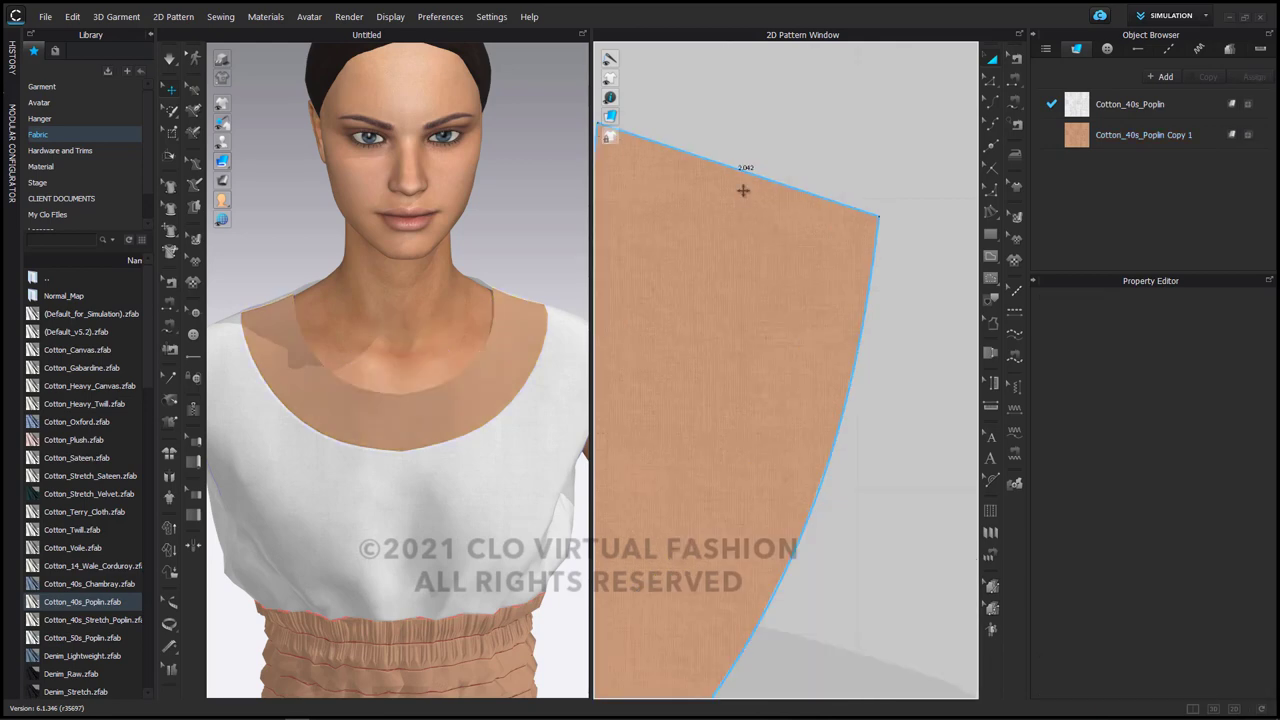
left_click(755, 170)
Offset the back bodice's neckline as one internal line at a distance of 2 in, extended to the pattern outline.
right_click_drag(500, 363, 266, 382)
scroll(790, 370, "down", 5)
right_click_drag(446, 486, 548, 449)
scroll(838, 428, "down", 3)
middle_click_drag(861, 428, 623, 382)
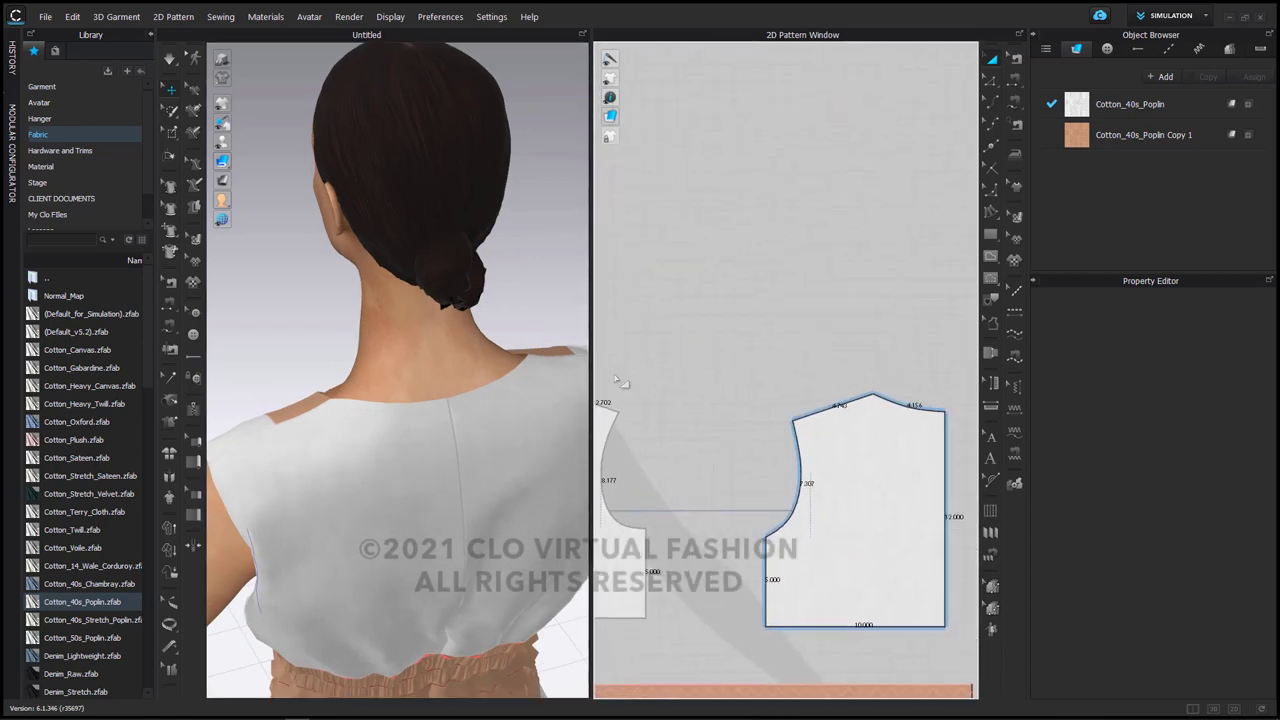
middle_click_drag(866, 400, 794, 330)
scroll(793, 330, "up", 3)
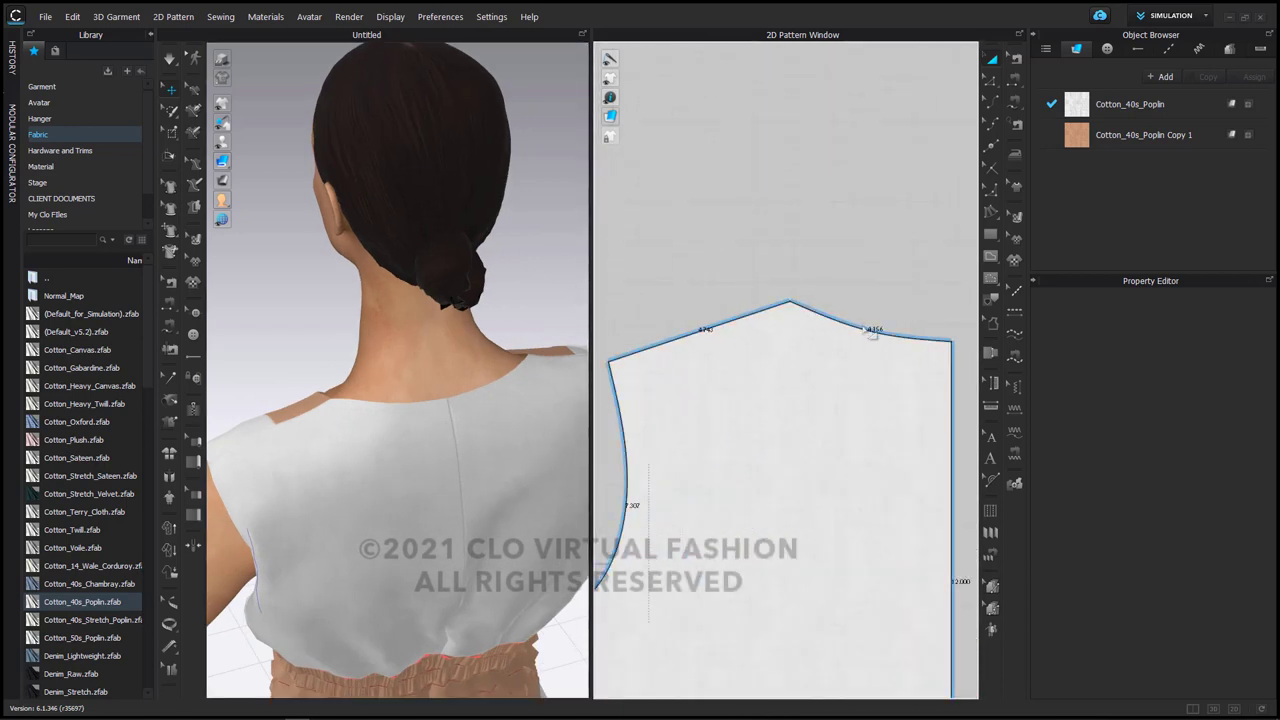
left_click(992, 81)
left_click(849, 330)
right_click(849, 330)
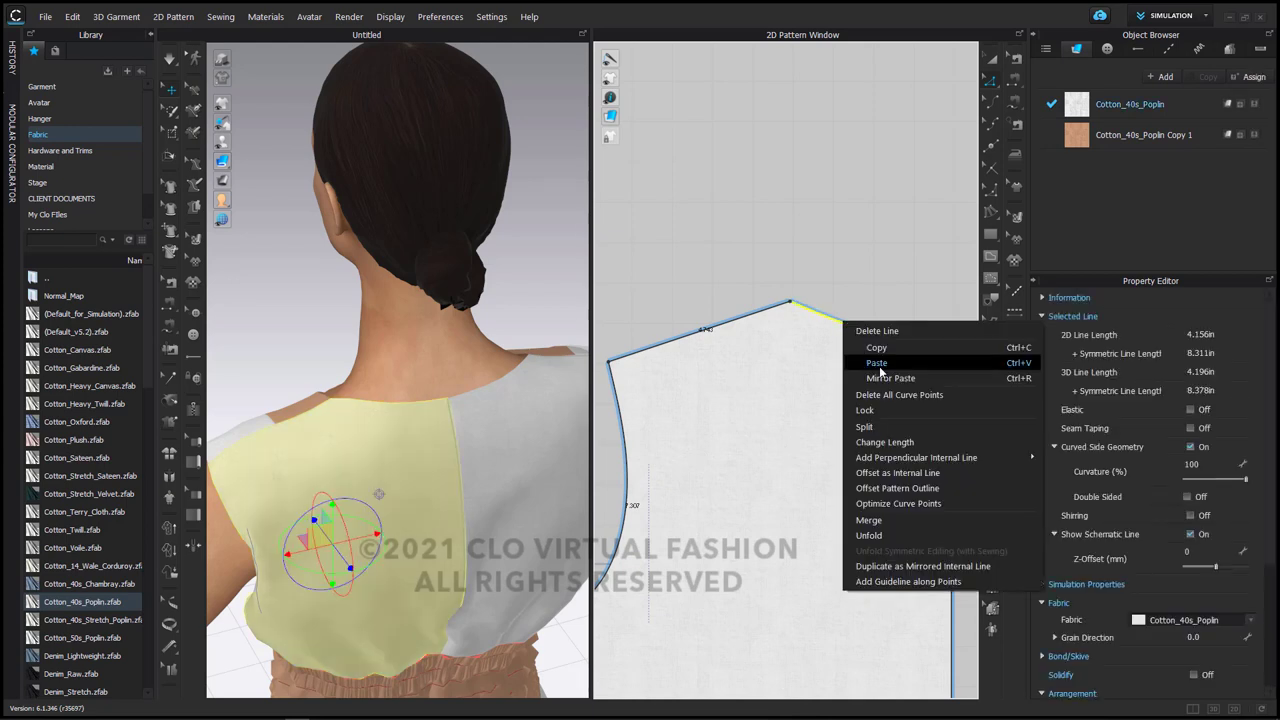
left_click(929, 473)
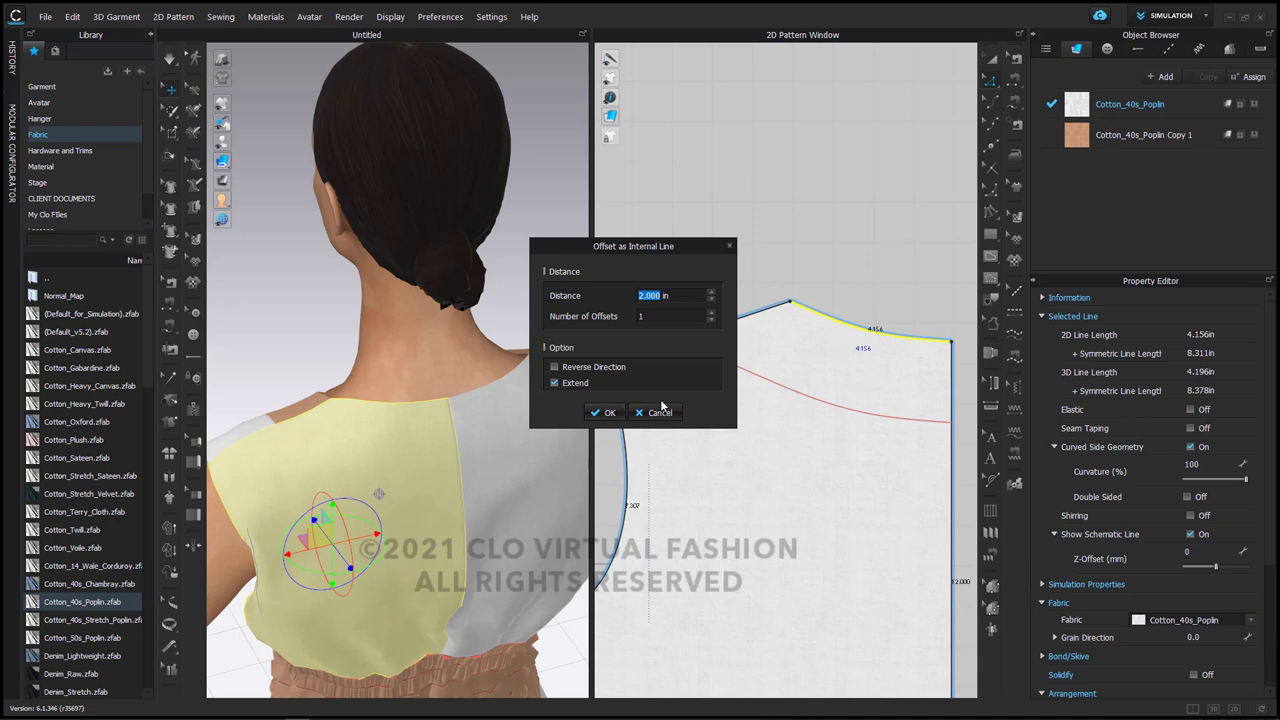
left_click(604, 412)
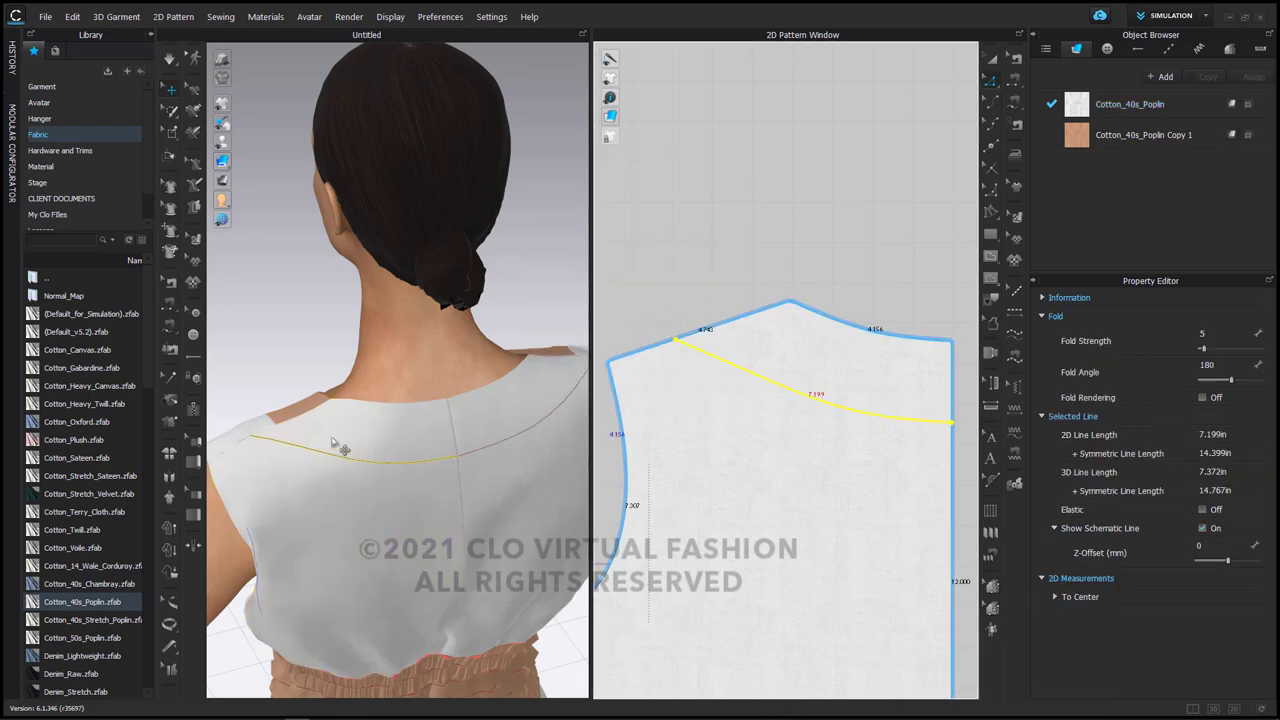
Move the shoulder end of the back bodice's offset line along the shoulder seam to meet the front neckline band's edge.
scroll(280, 410, "up", 5)
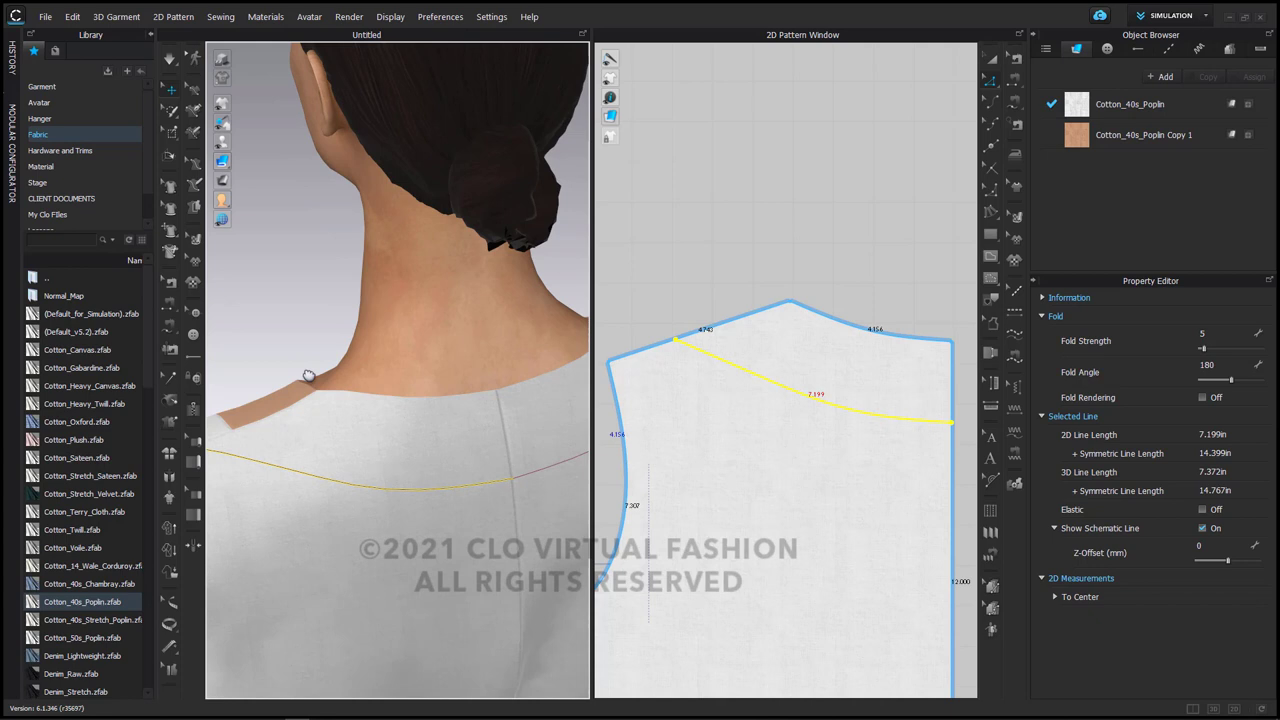
left_click(755, 261)
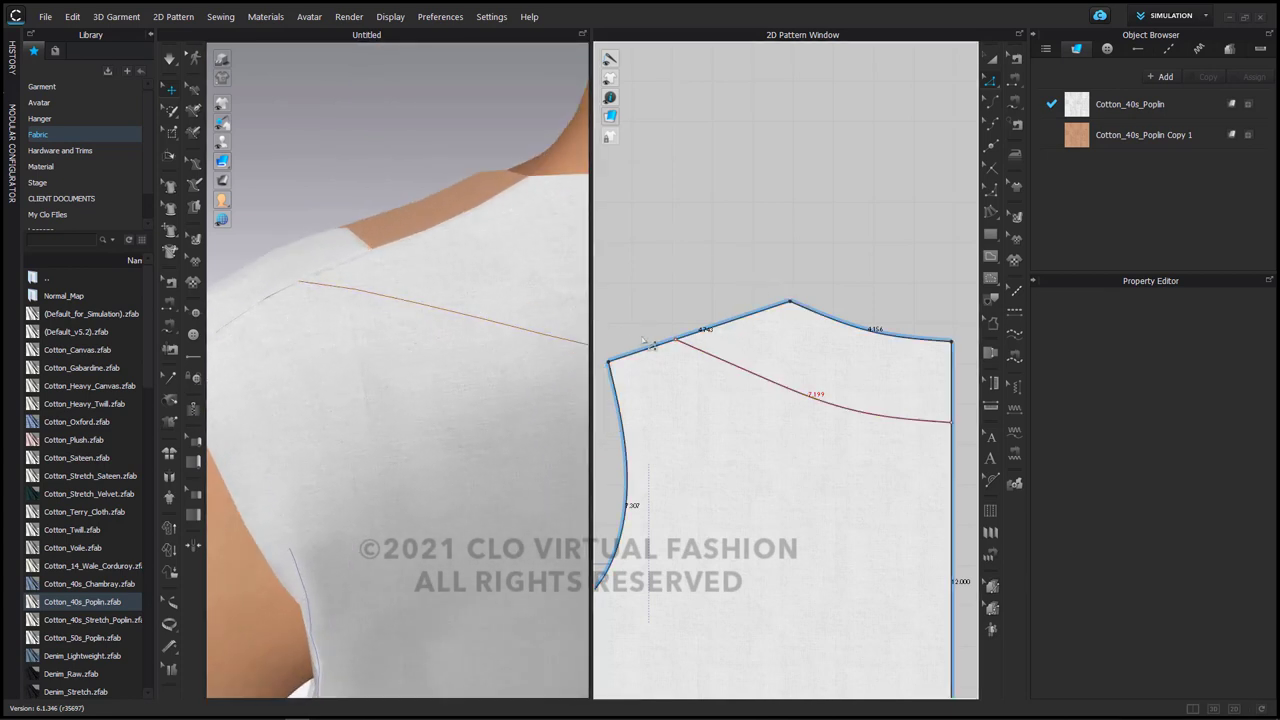
left_click(687, 350)
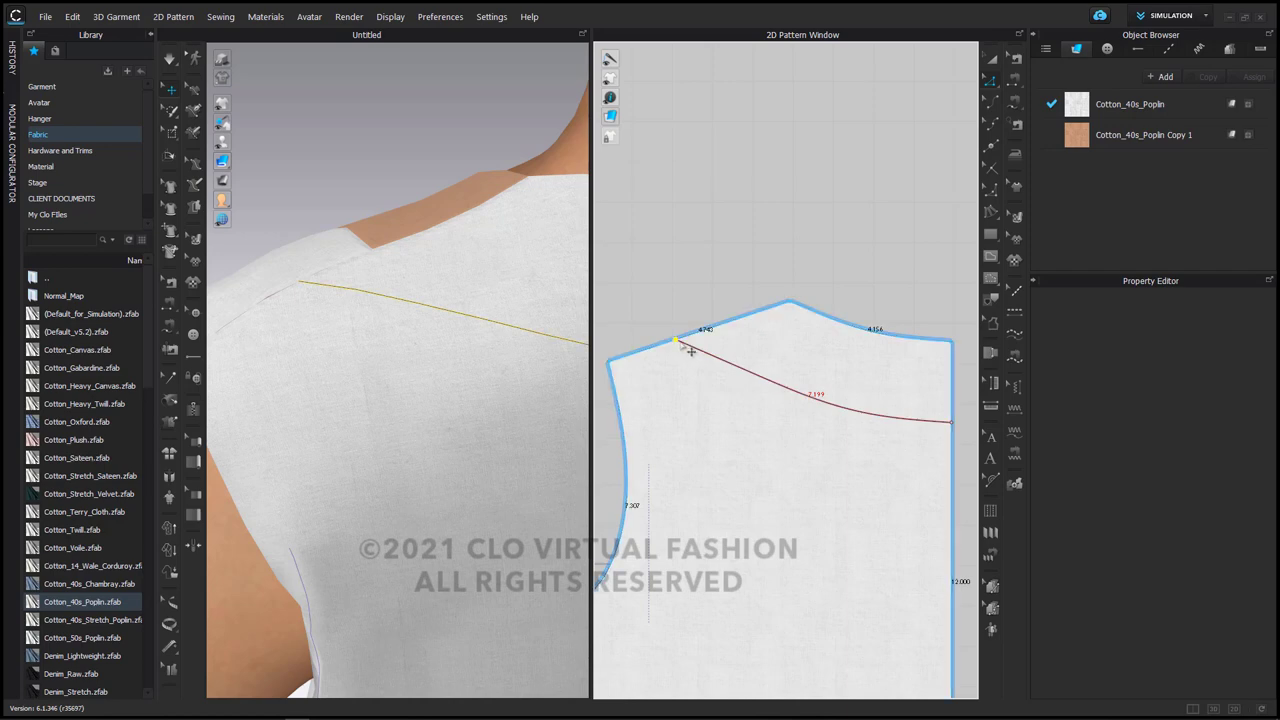
left_click_drag(687, 350, 731, 341)
scroll(426, 231, "down", 3)
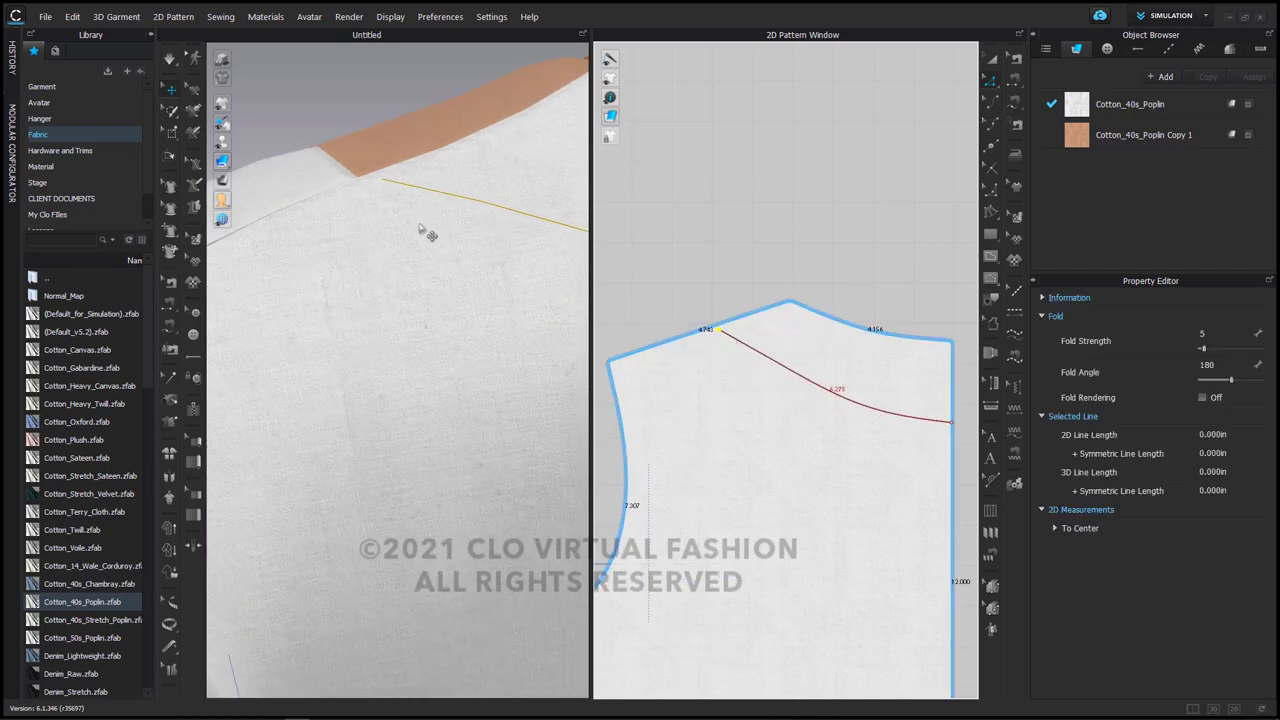
middle_click_drag(436, 281, 466, 373)
scroll(732, 341, "up", 3)
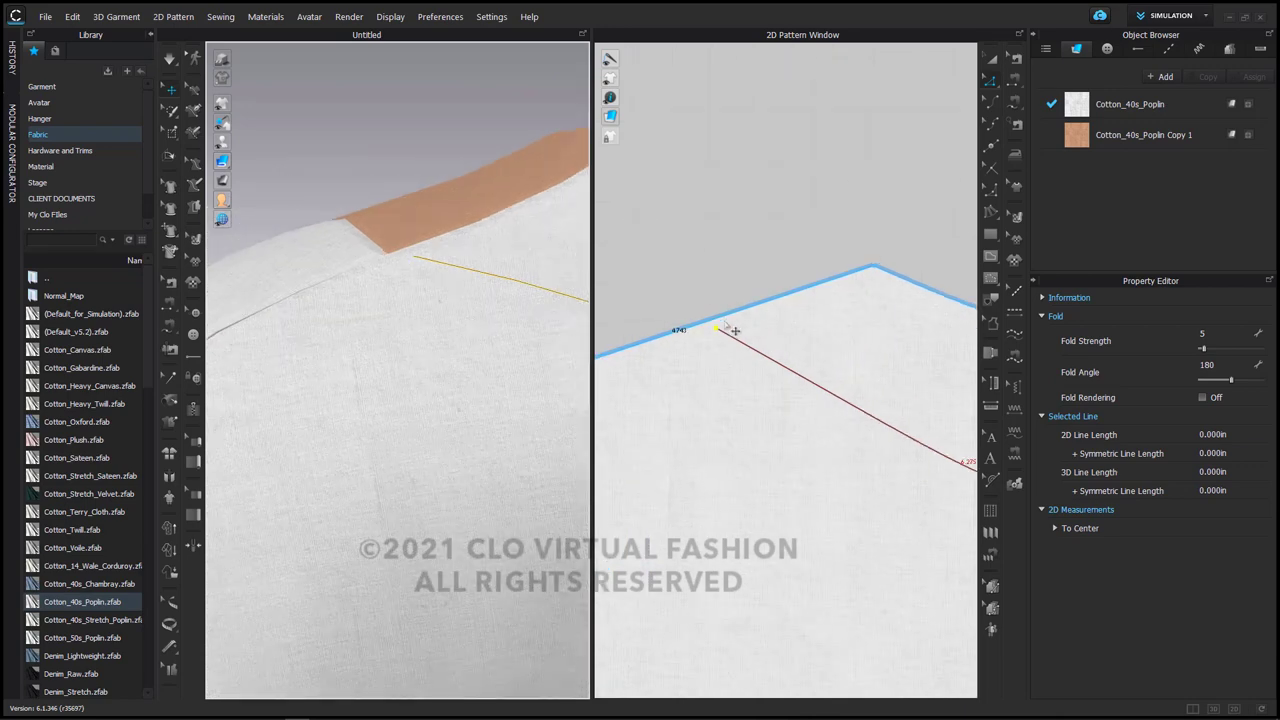
key("Escape")
mouse_move(722, 334)
left_mouse_down()
mouse_move(686, 331)
mouse_move(708, 332)
left_mouse_up()
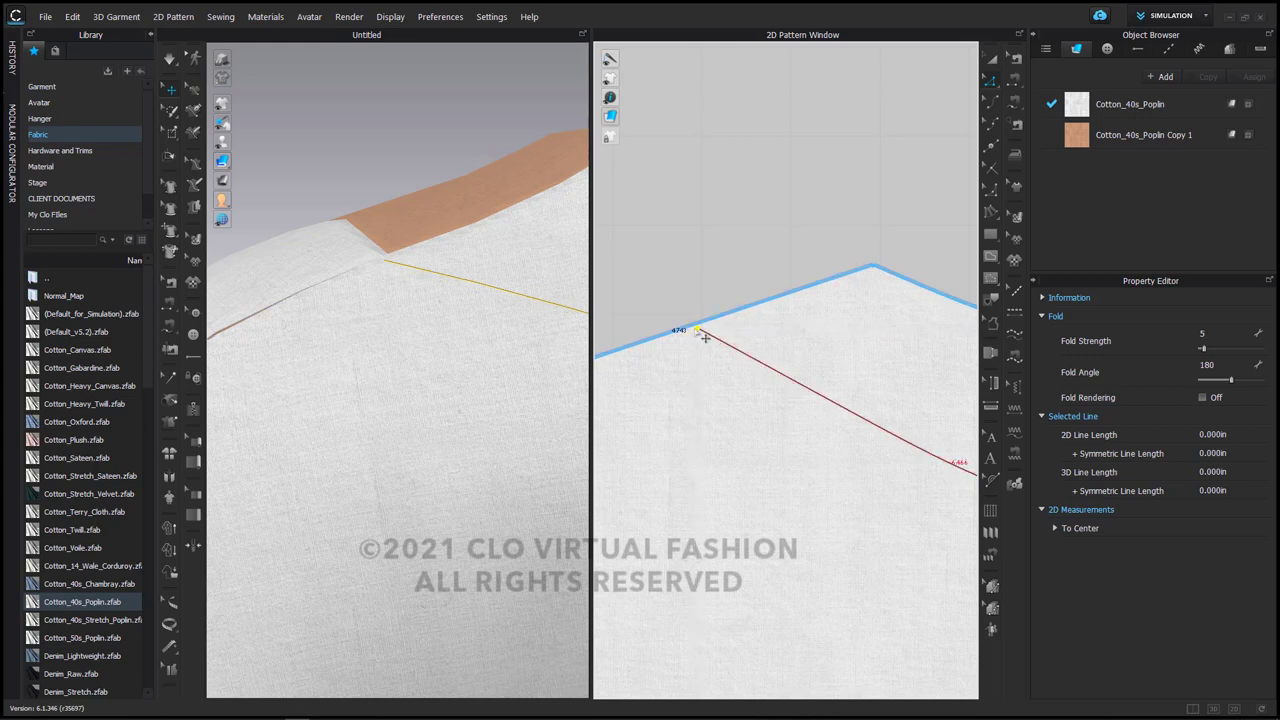
left_click_drag(710, 335, 715, 330)
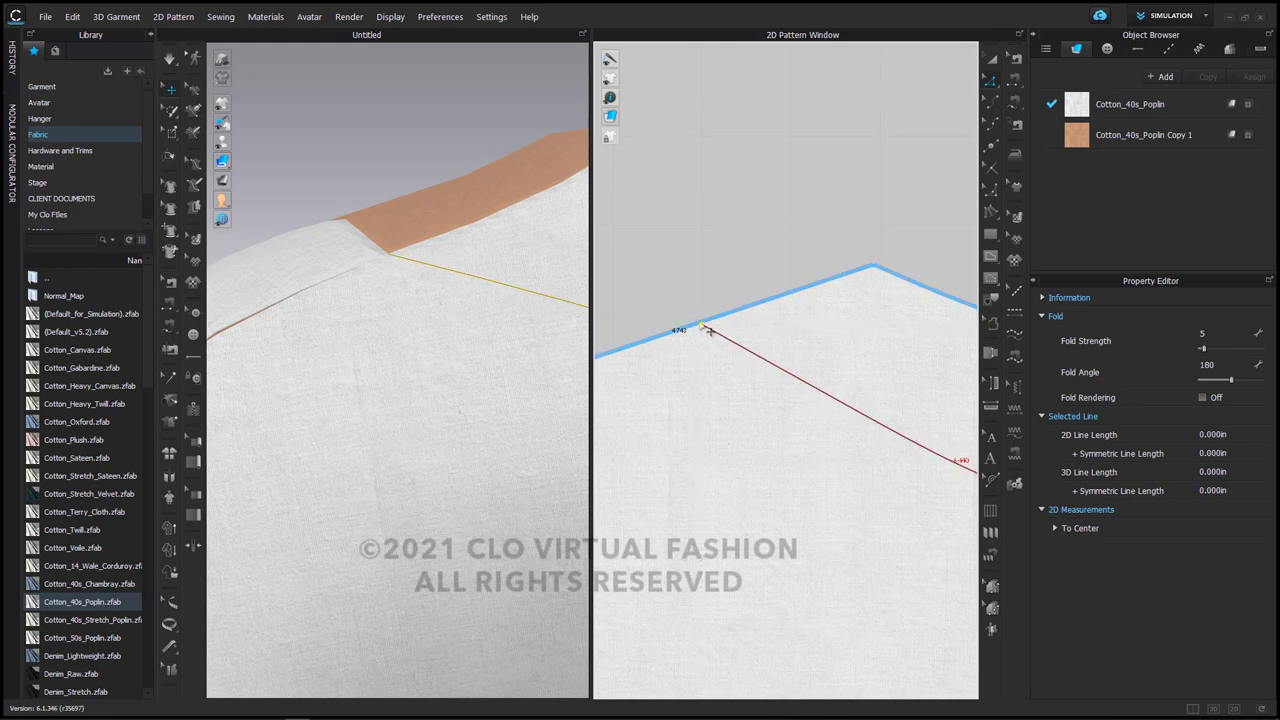
scroll(710, 330, "down", 5)
scroll(857, 243, "up", 2)
scroll(814, 214, "down", 3)
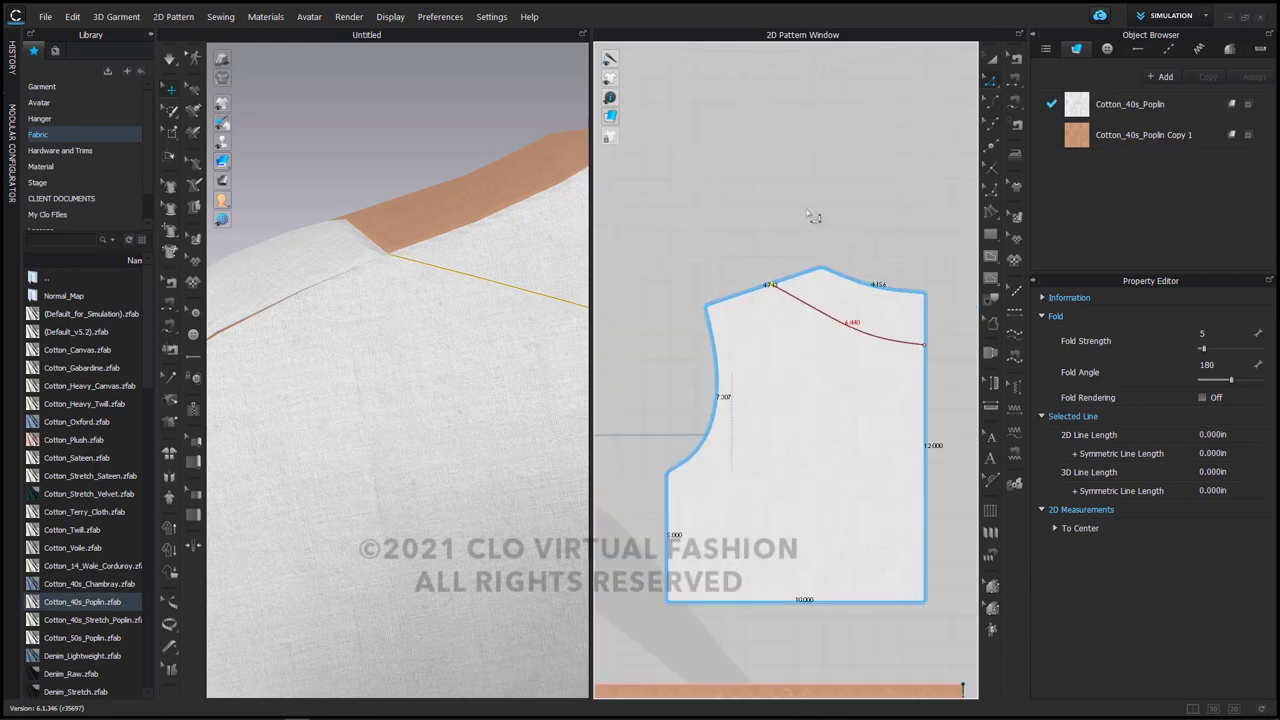
left_click(829, 209)
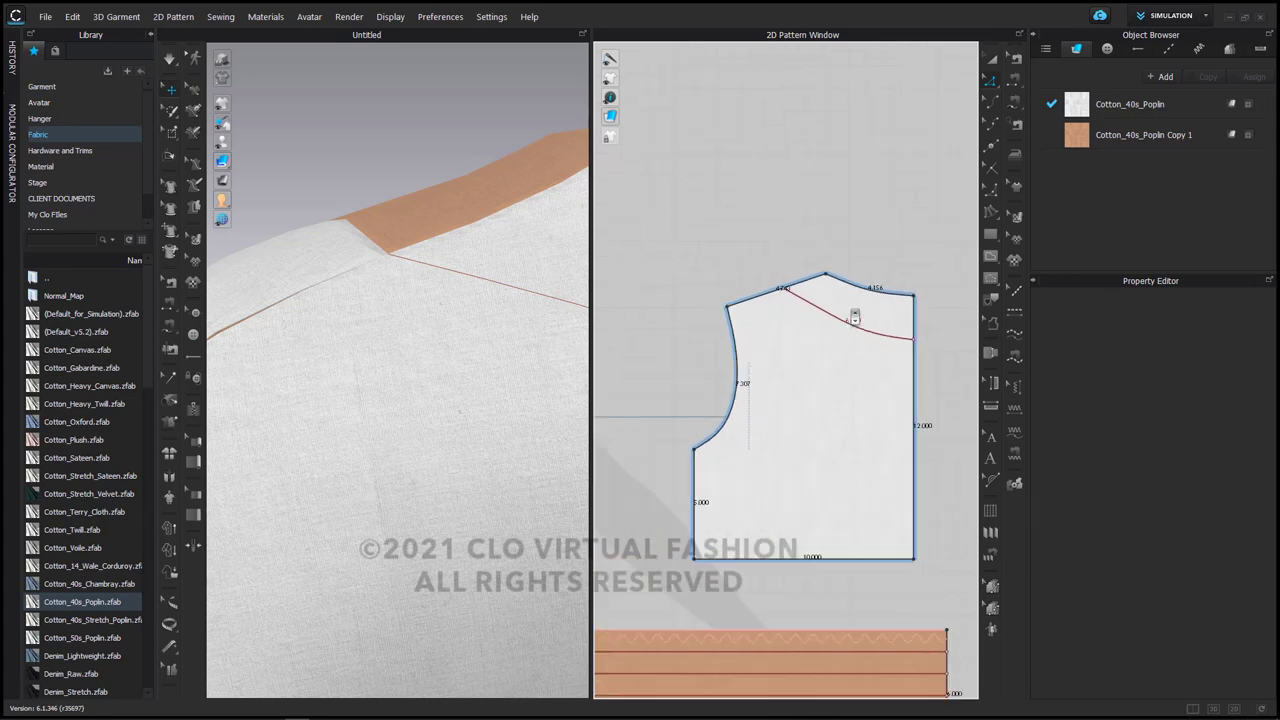
Delete all curve points between the two ends of the back bodice's offset neckline line.
scroll(854, 315, "up", 4)
left_click(992, 122)
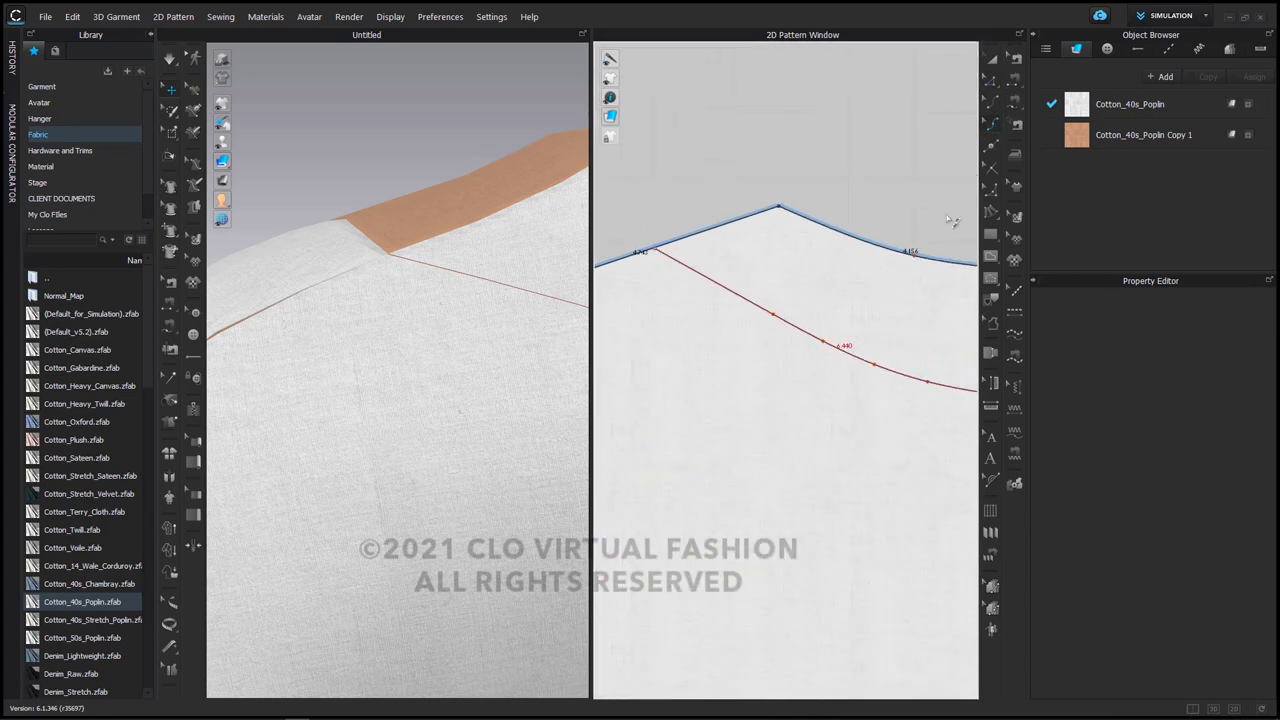
scroll(849, 330, "down", 3)
middle_click_drag(937, 360, 837, 316)
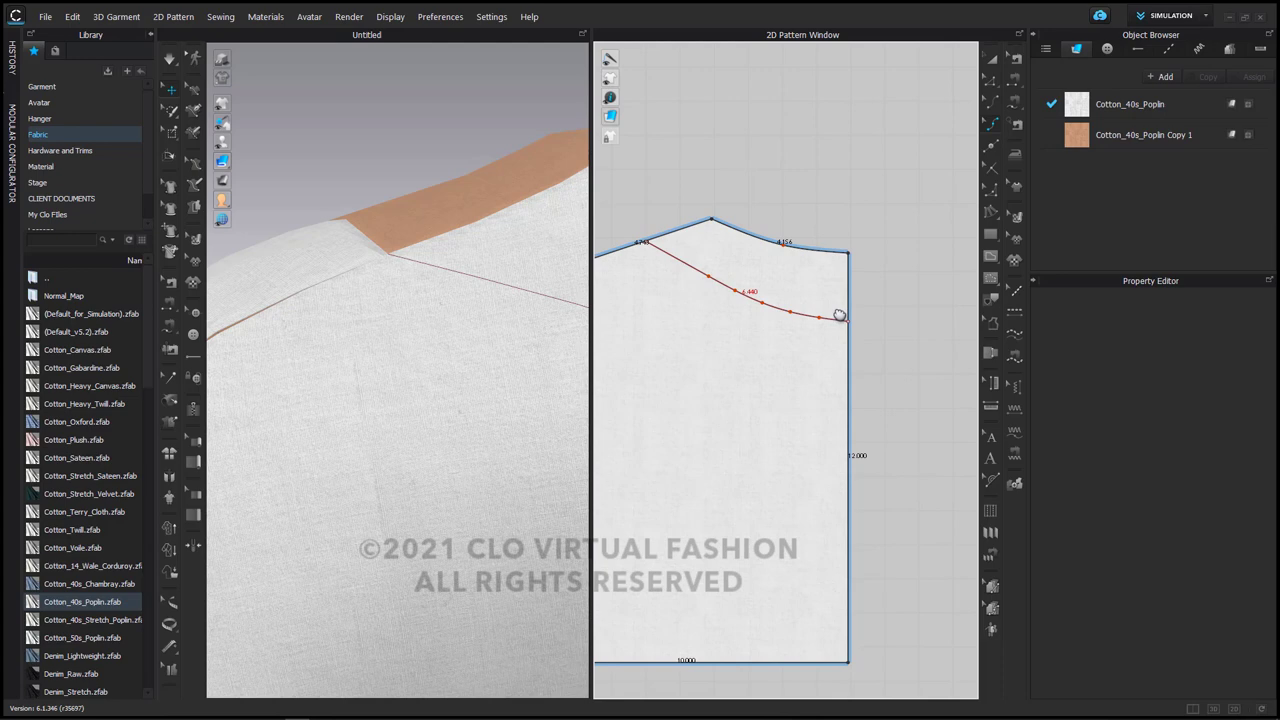
scroll(836, 310, "up", 3)
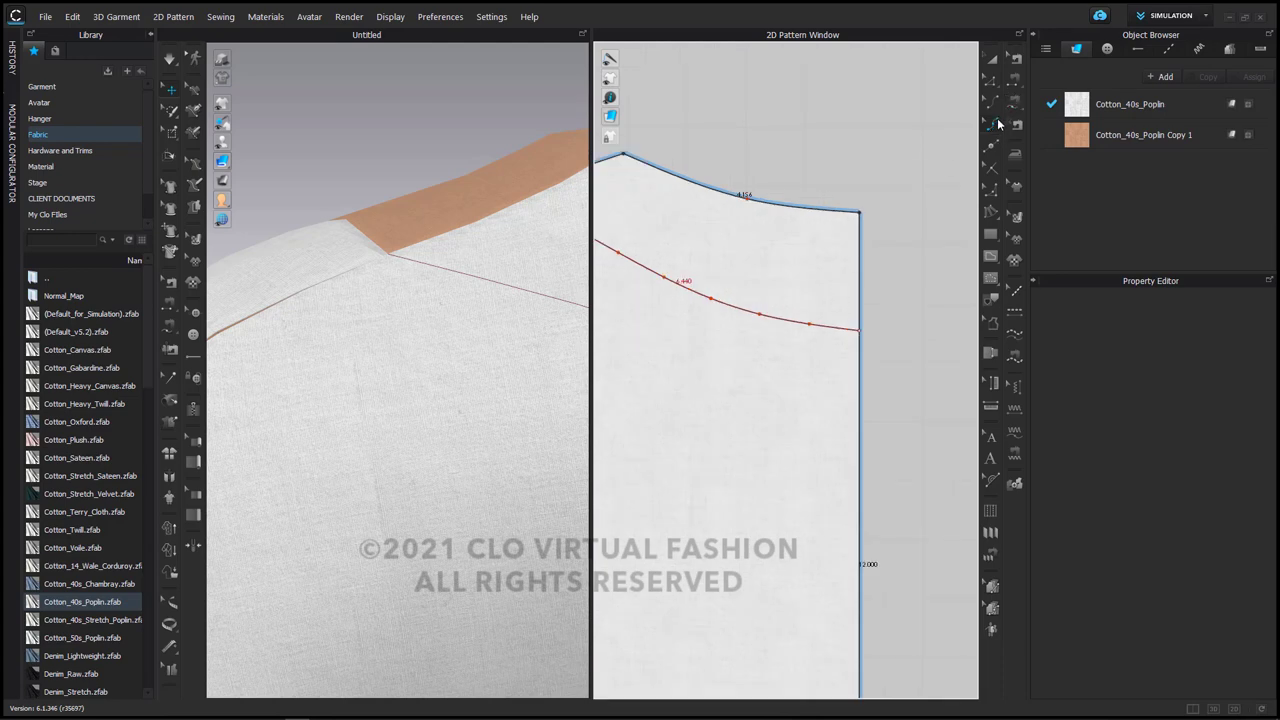
middle_click_drag(718, 265, 825, 282)
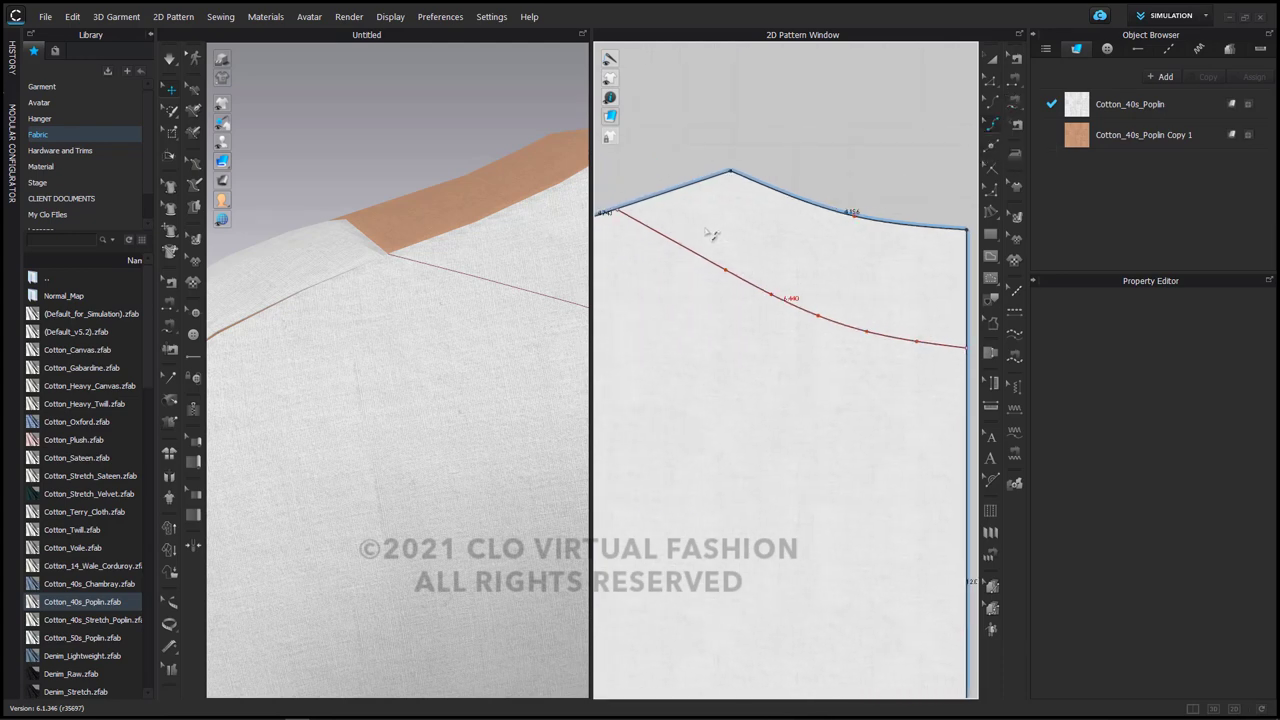
left_click_drag(706, 229, 948, 377)
key("Delete")
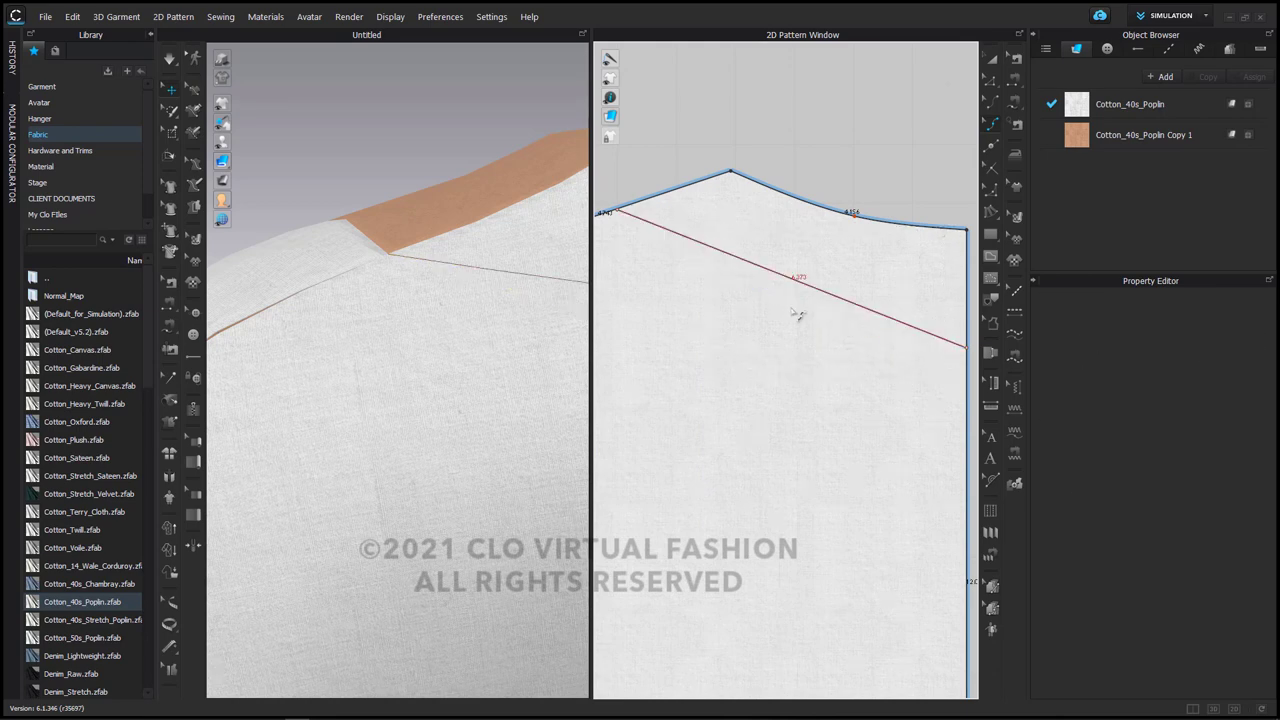
Reshape the straight back neckline line into a smooth downward curve with two new curve points.
left_click_drag(743, 262, 724, 287)
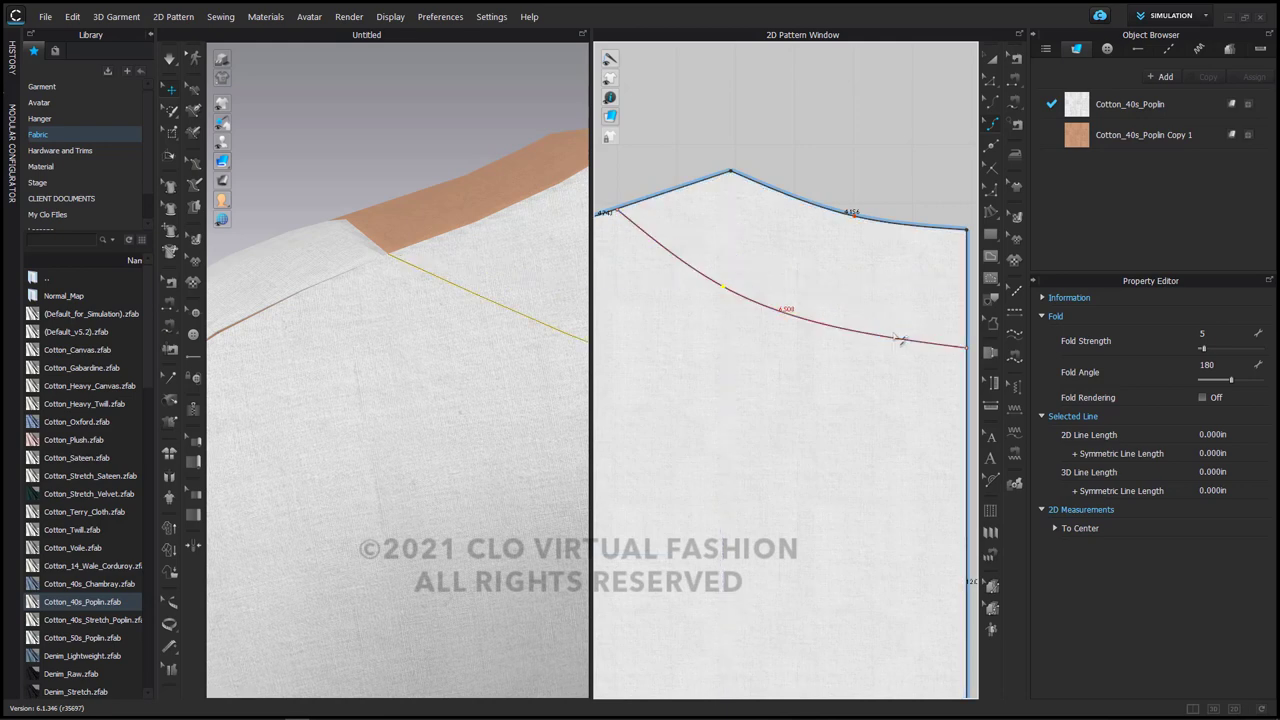
left_click_drag(890, 343, 895, 348)
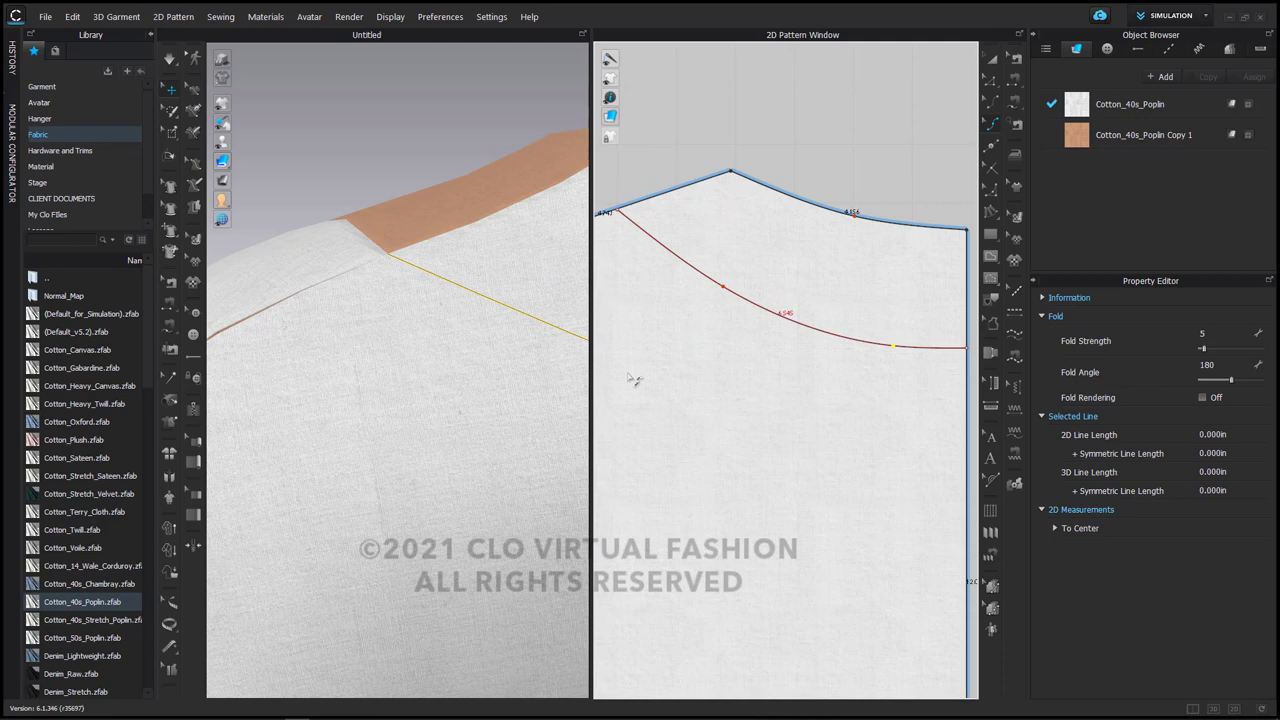
right_click_drag(300, 382, 251, 306)
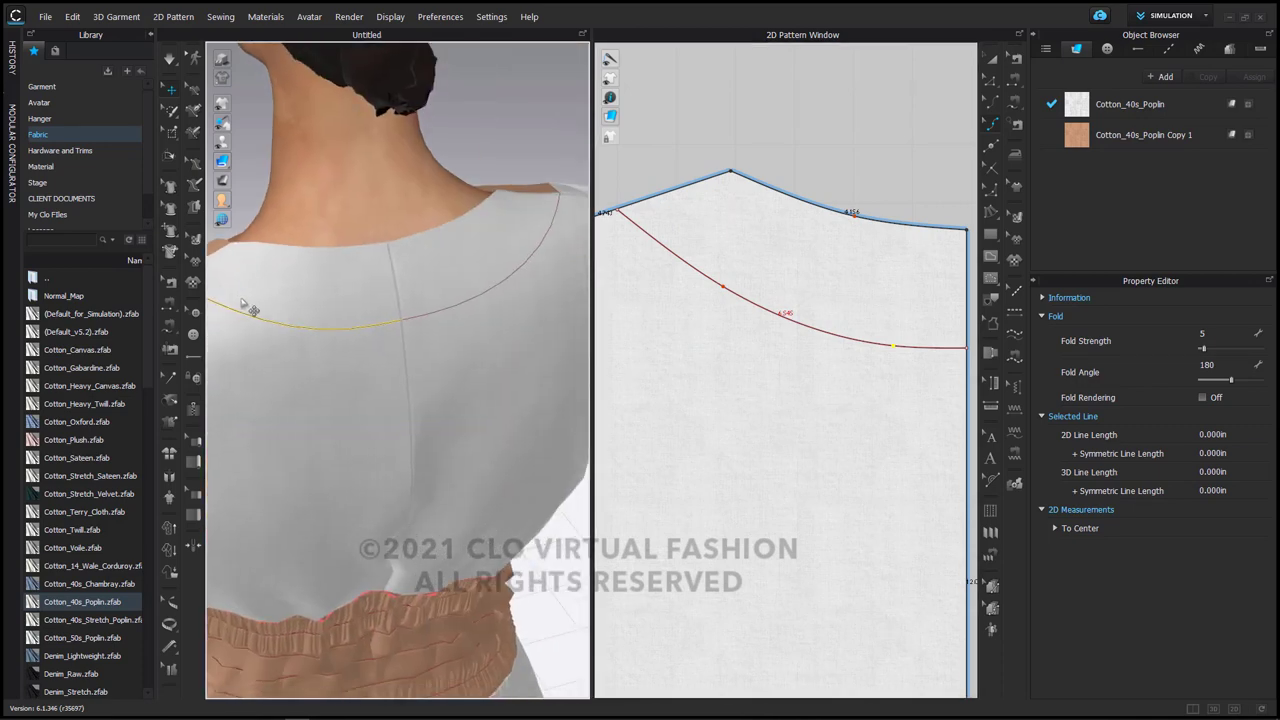
scroll(826, 134, "down", 2)
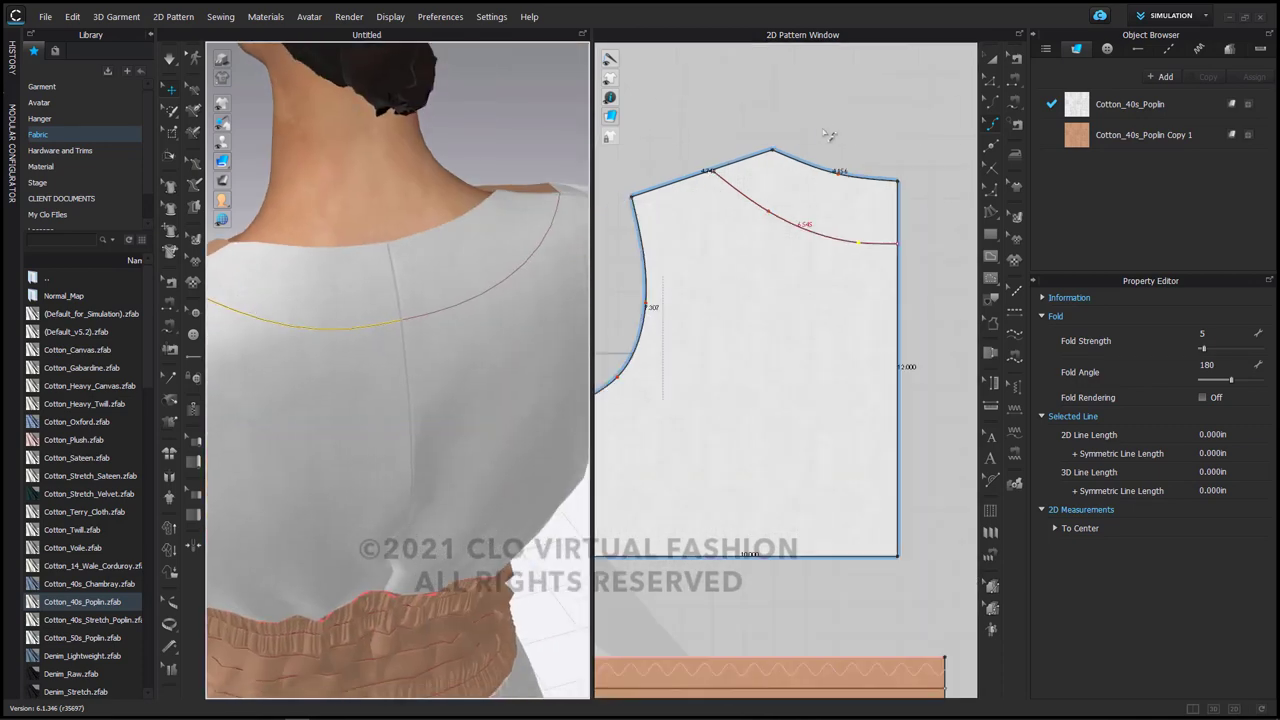
Cut and sew the back bodice along the reshaped neckline curve.
left_click(991, 58)
left_click(989, 81)
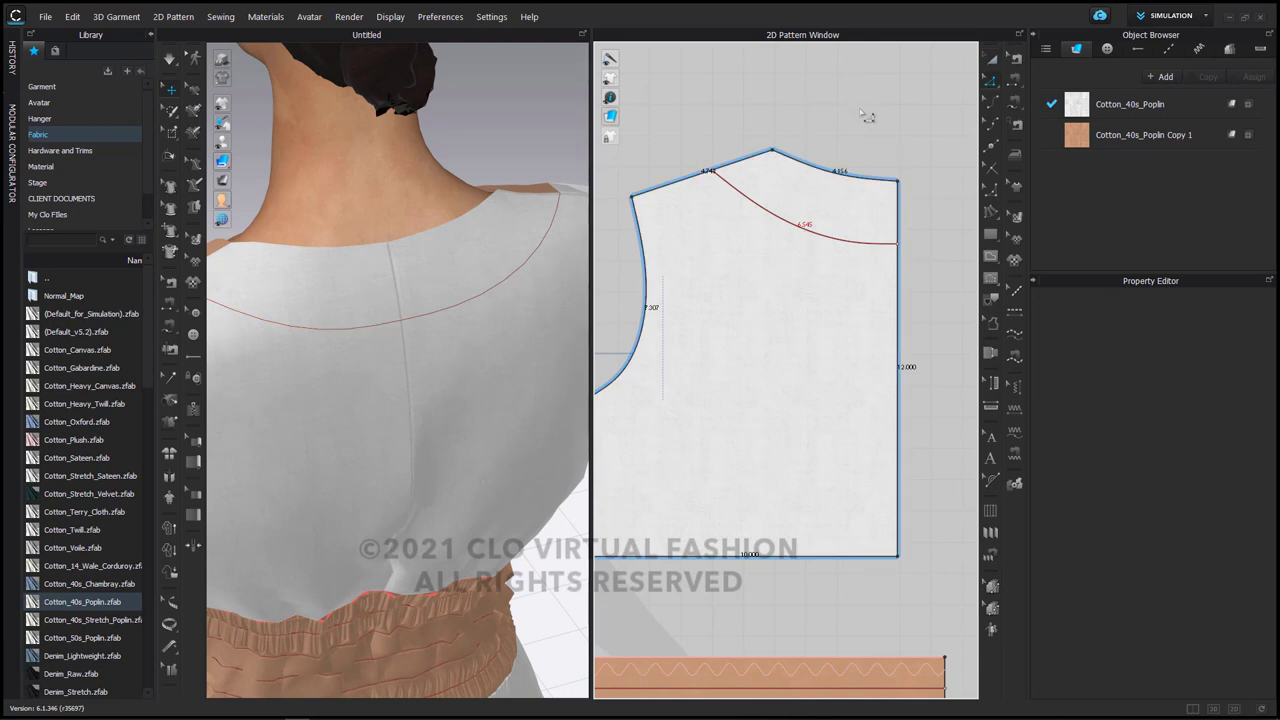
left_click(824, 247)
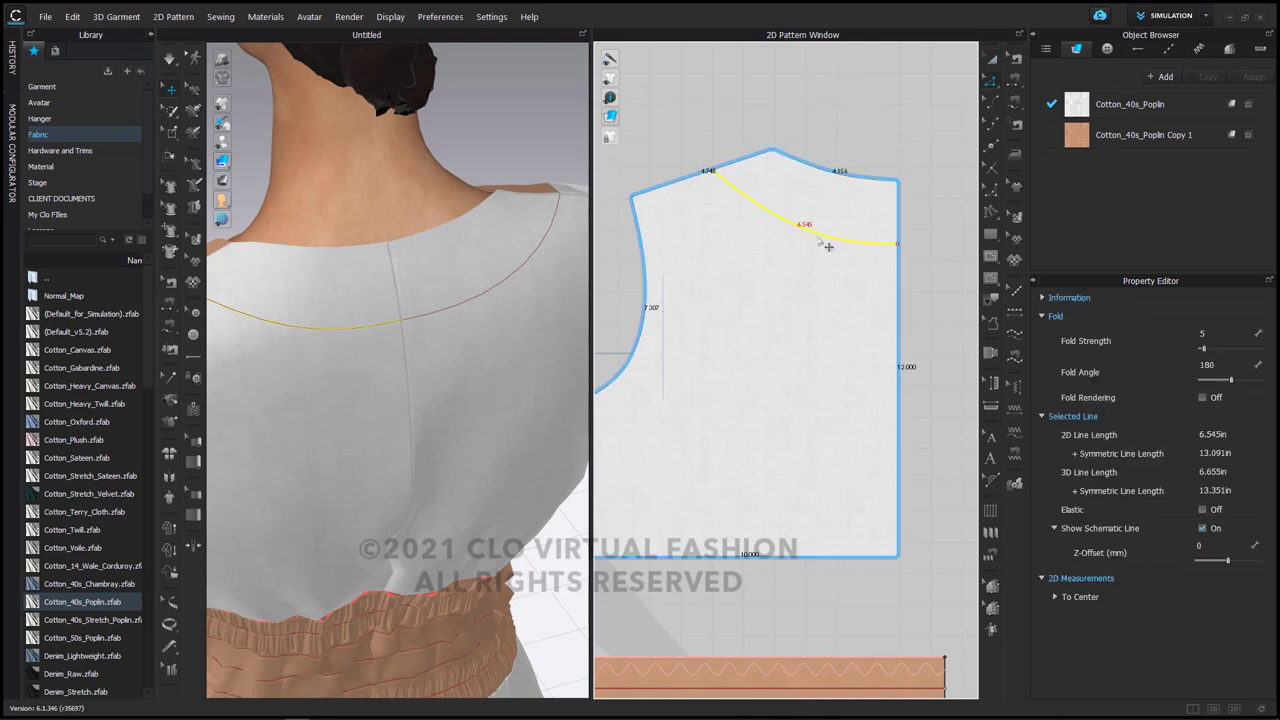
right_click(820, 238)
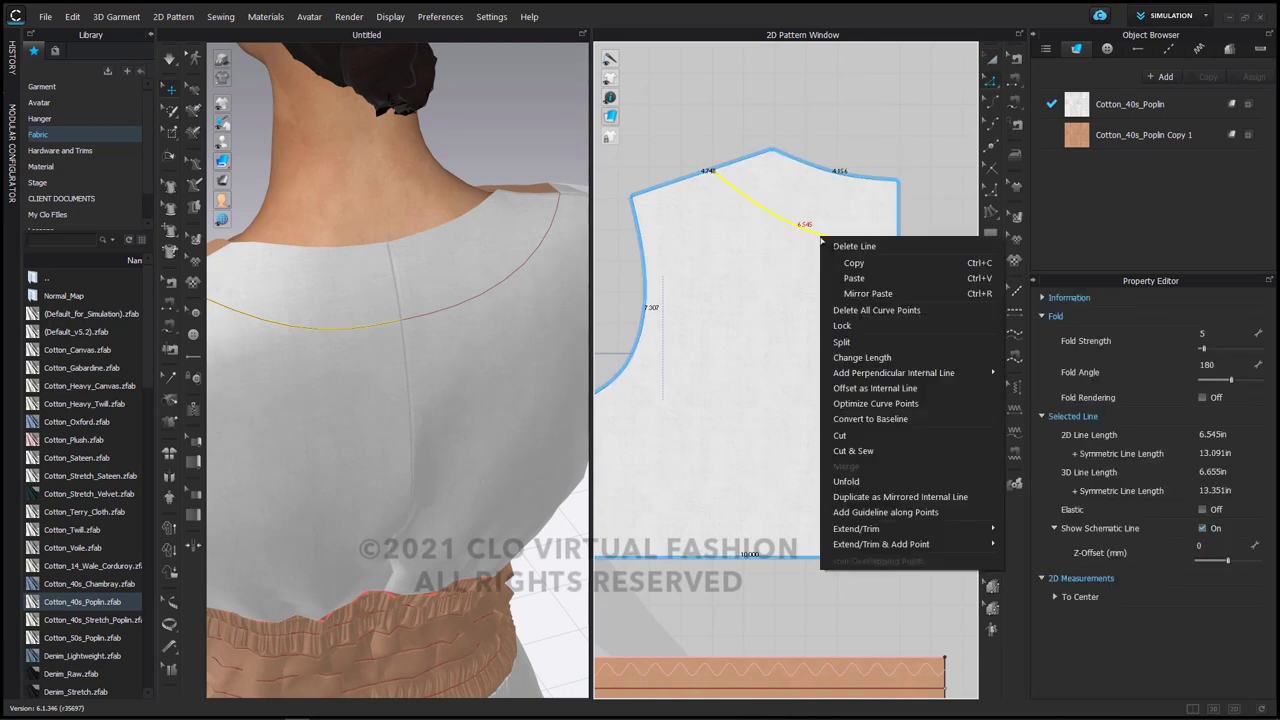
left_click(876, 451)
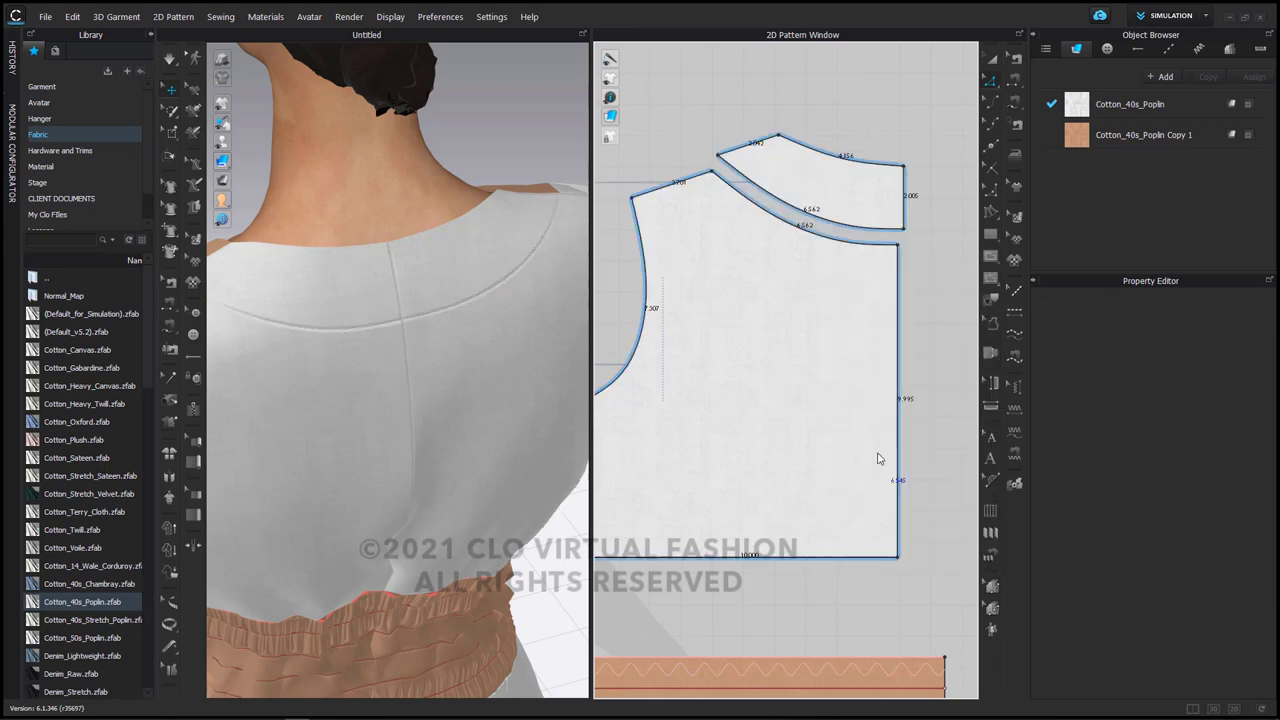
Assign the Cotton_40s_Poplin Copy 1 fabric to the separated back neckline band.
left_click(992, 58)
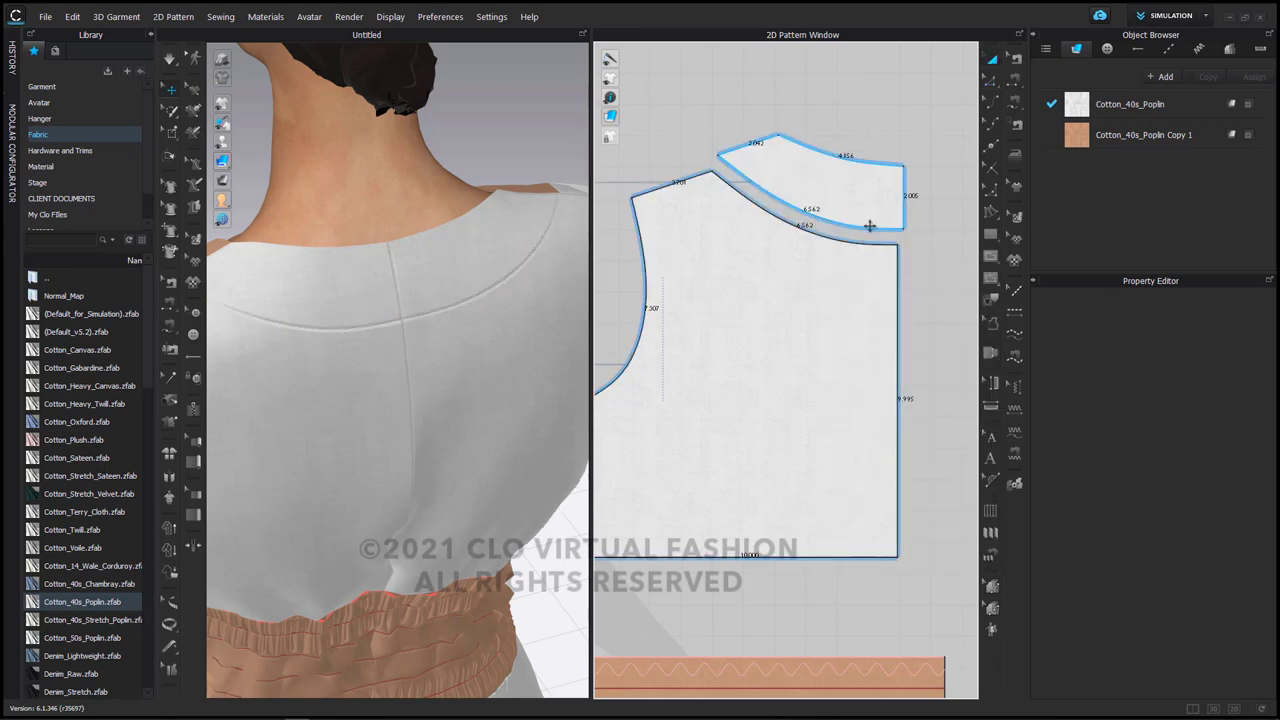
left_click(418, 280)
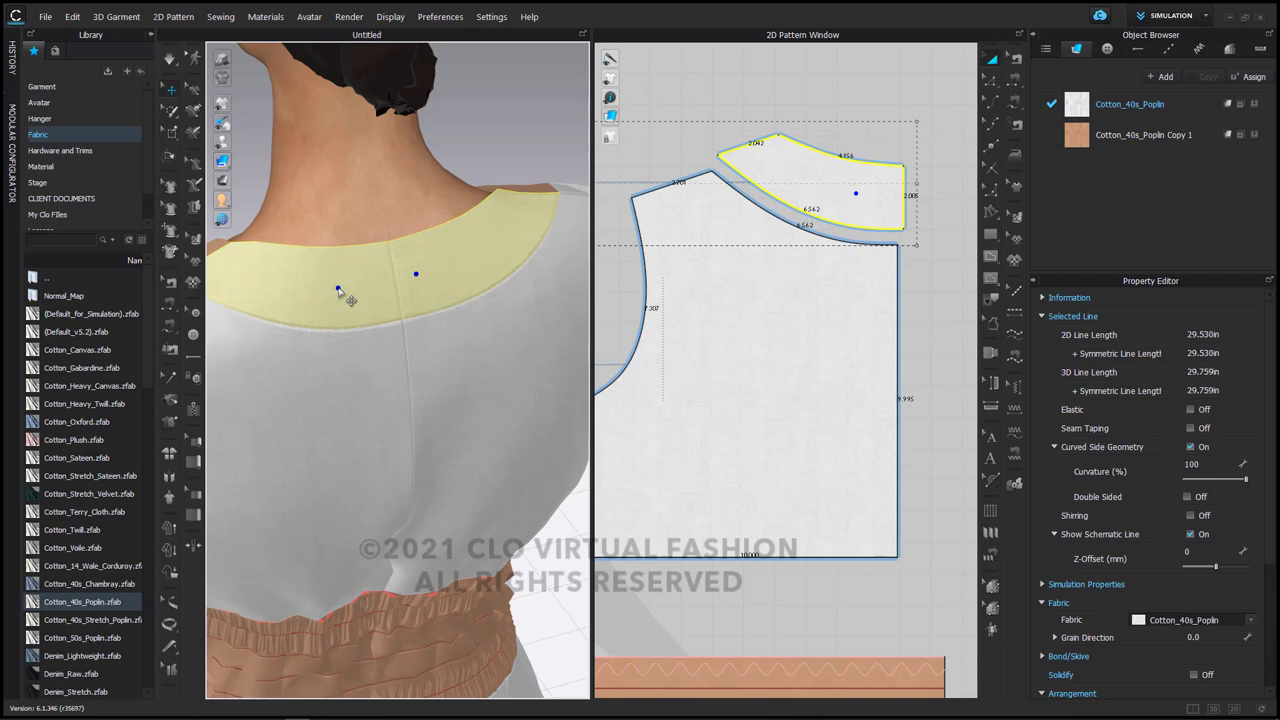
left_click(1255, 134)
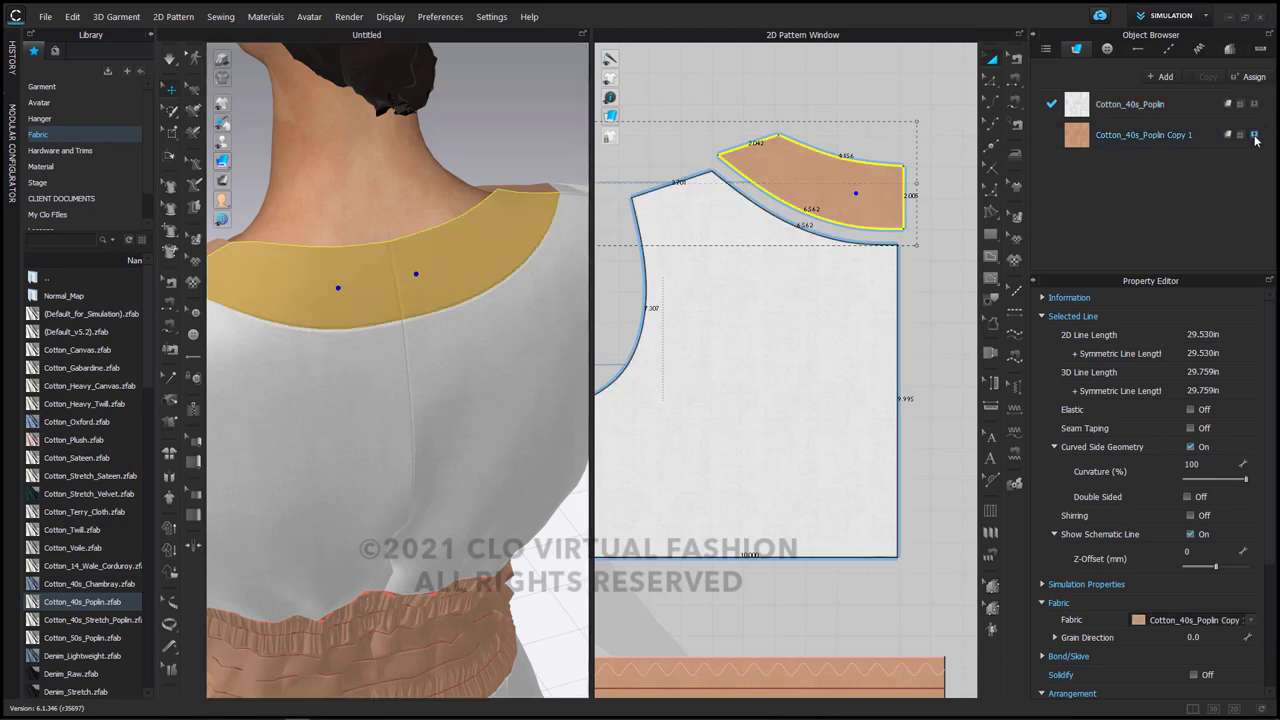
scroll(758, 278, "down", 5)
scroll(400, 318, "down", 3)
right_click_drag(383, 328, 540, 322)
scroll(540, 322, "down", 3)
right_click_drag(440, 333, 481, 327)
left_click(766, 153)
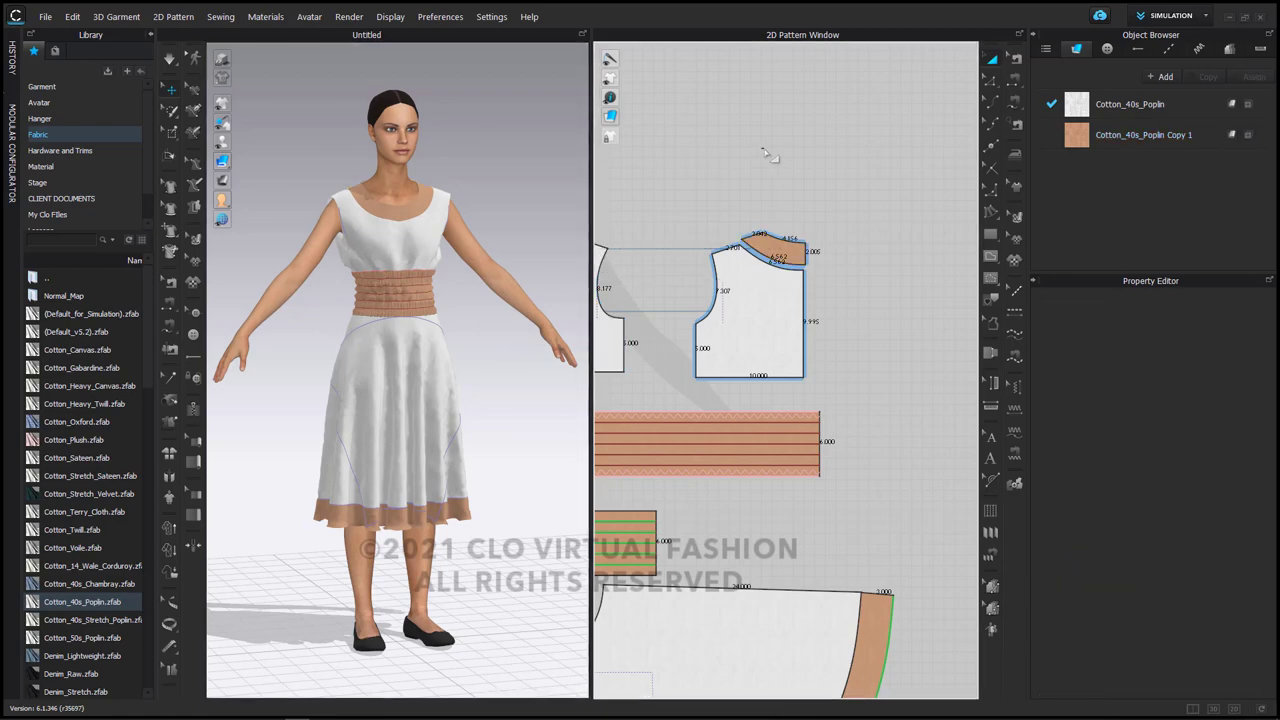
middle_click_drag(776, 185, 934, 184)
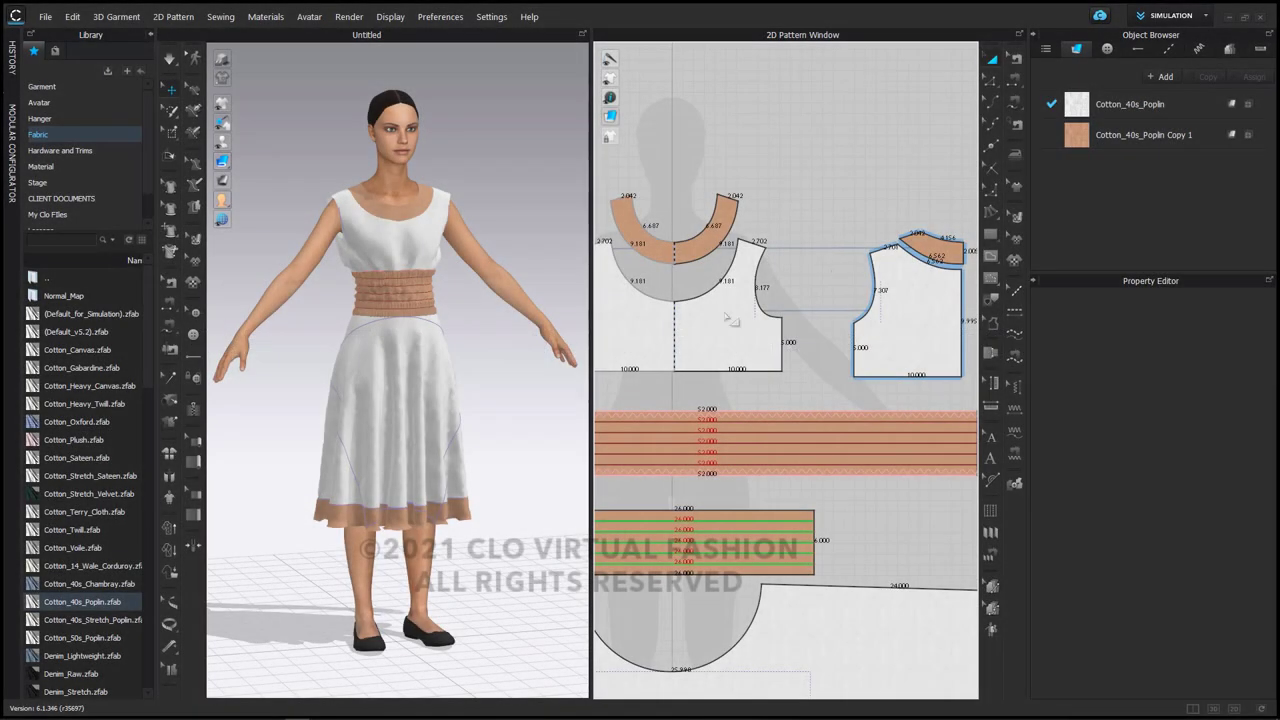
middle_click_drag(842, 218, 819, 342)
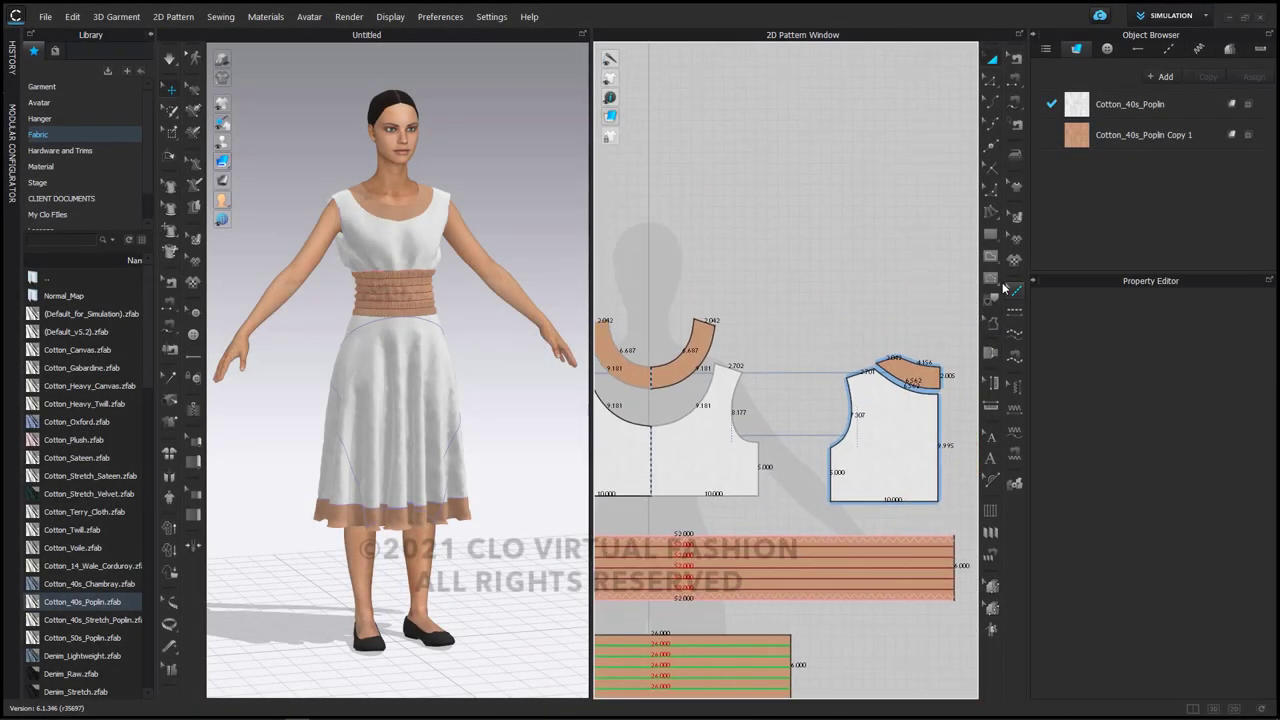
left_click(990, 235)
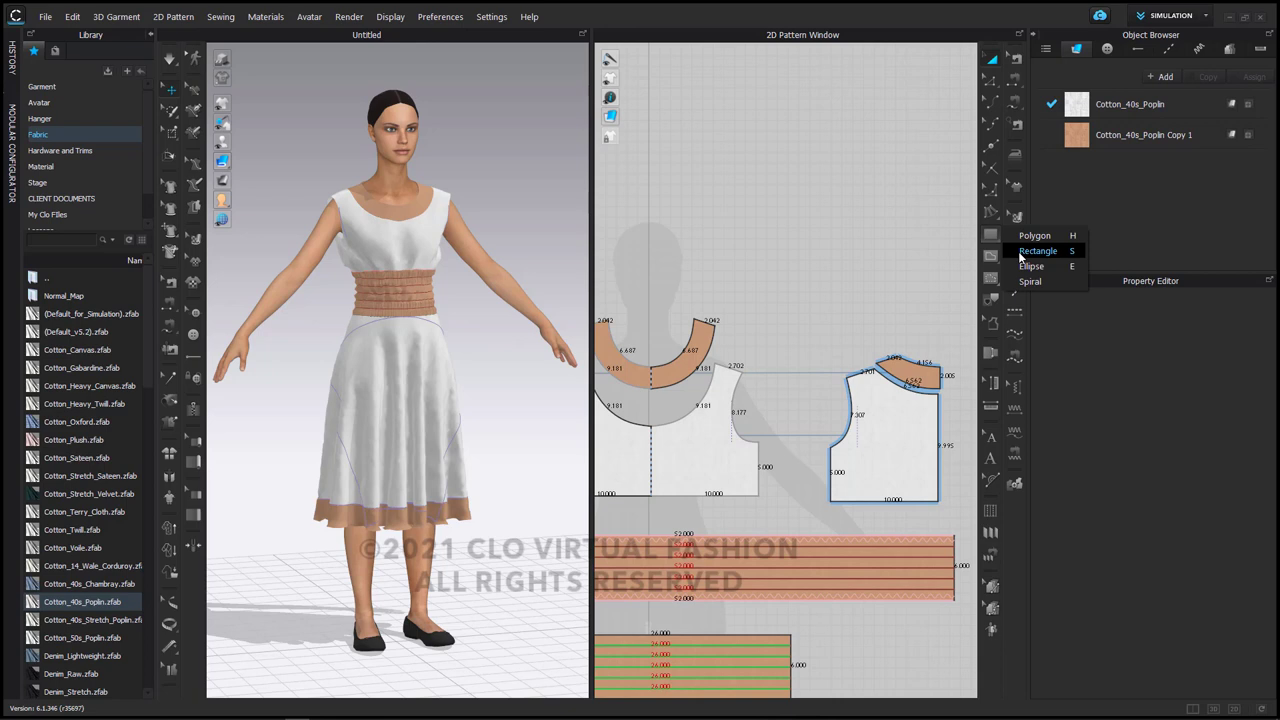
left_click(1030, 281)
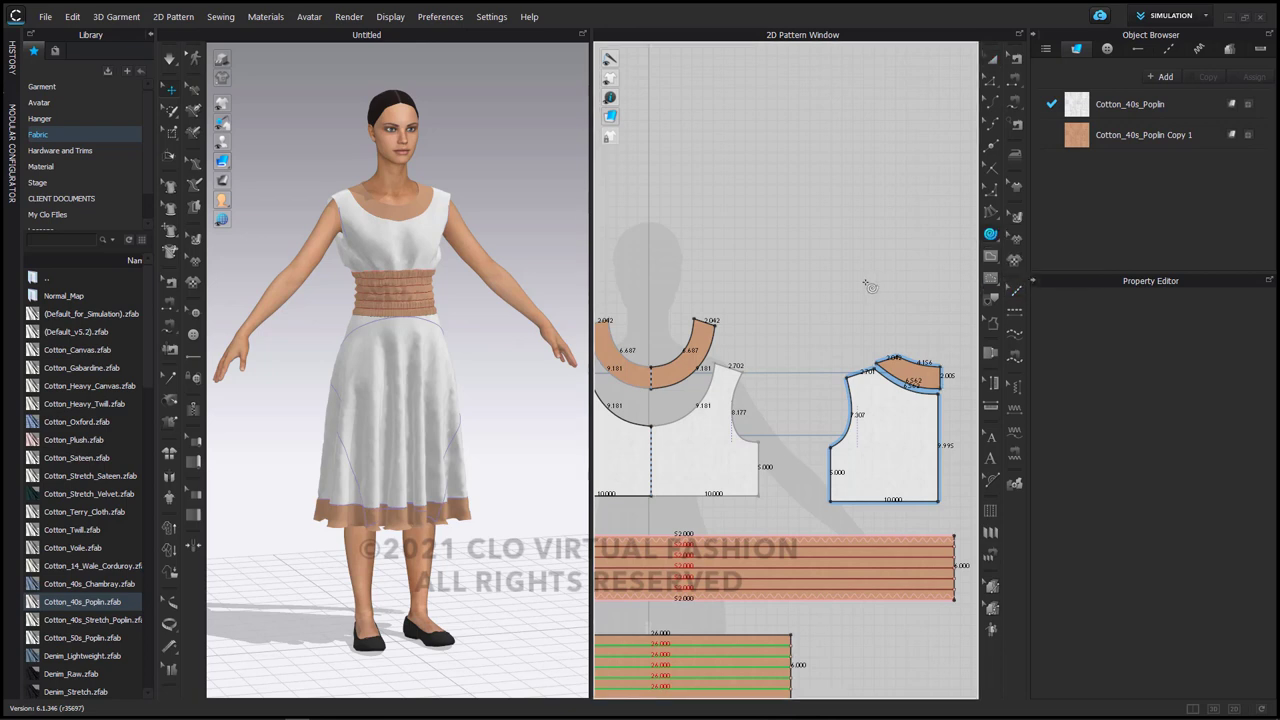
left_click(990, 79)
Measure the combined length of the front and back armhole curves.
scroll(800, 415, "up", 5)
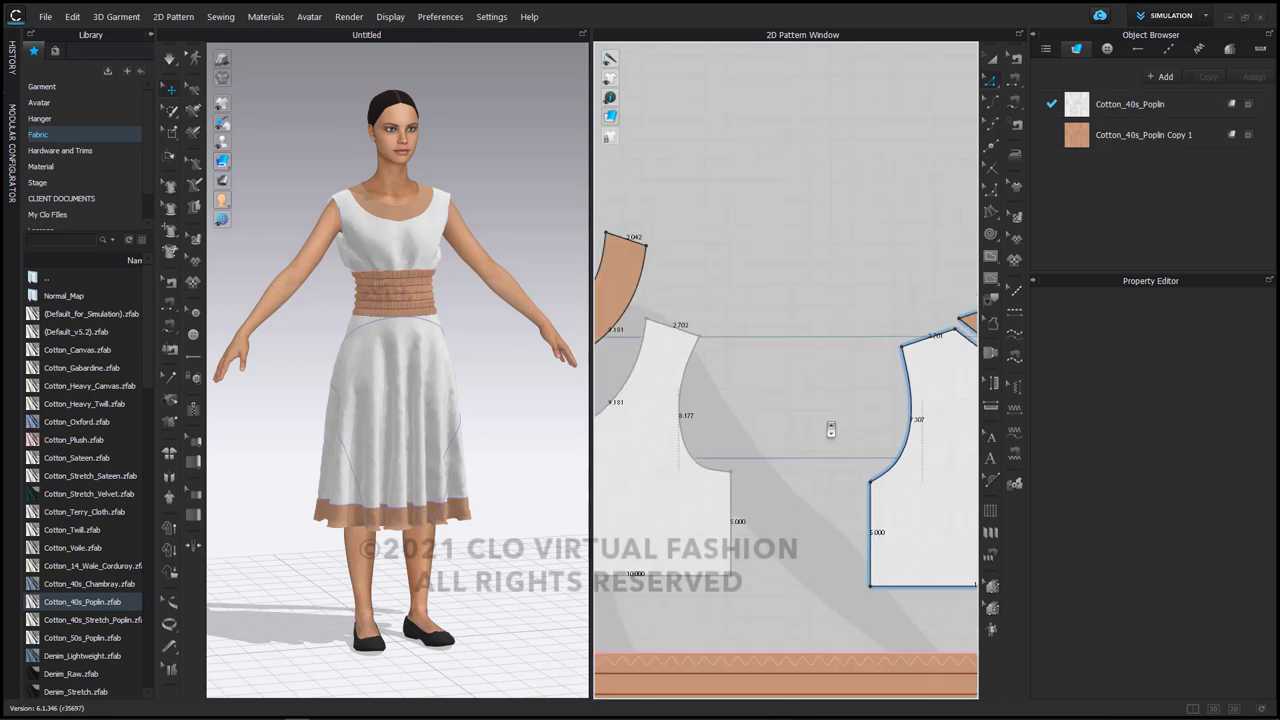
left_click(903, 452)
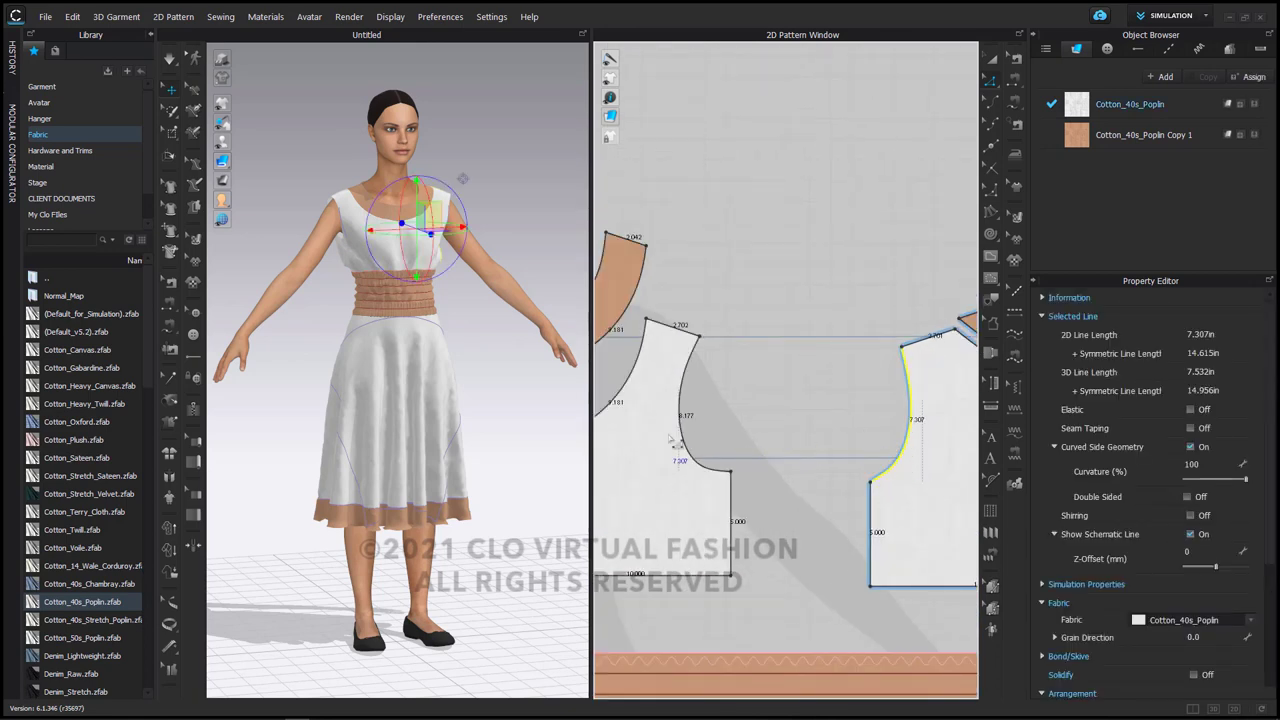
left_click(689, 445, "shift")
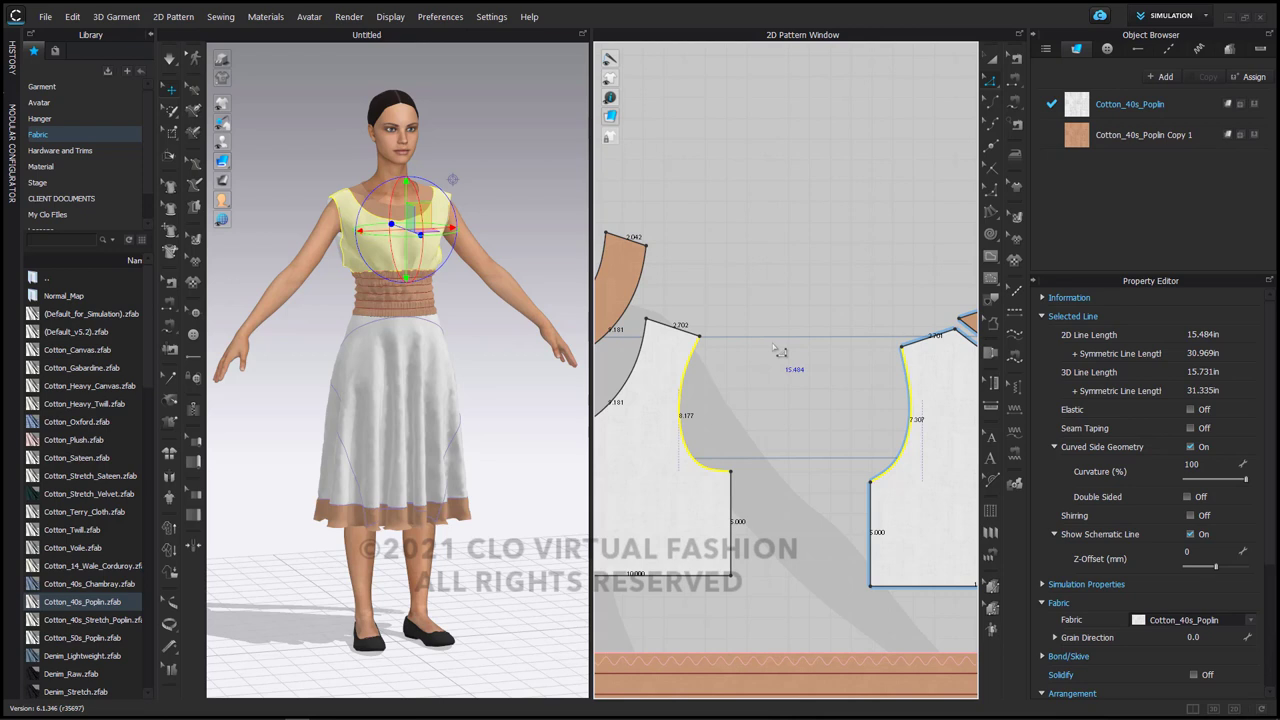
Start a spiral pattern piece in the empty area above the bodices, with a 5 in inner radius and an offset of 0.
mouse_move(995, 234)
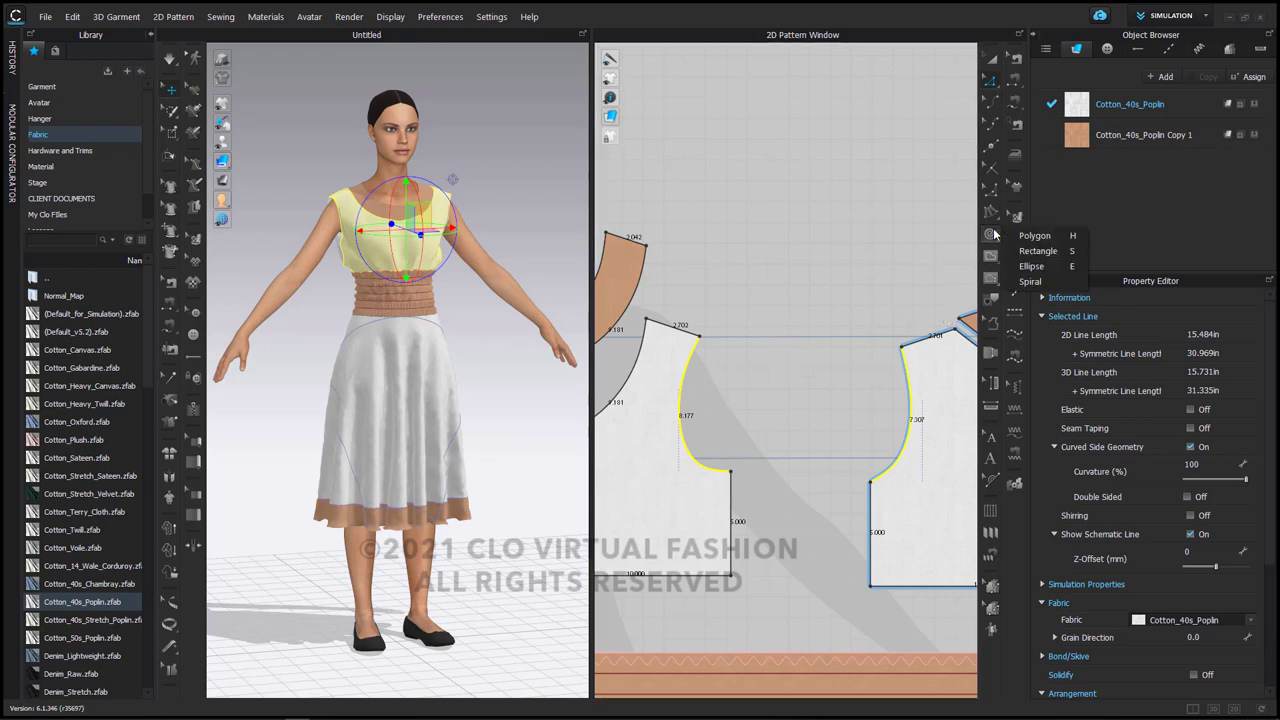
left_click(1029, 281)
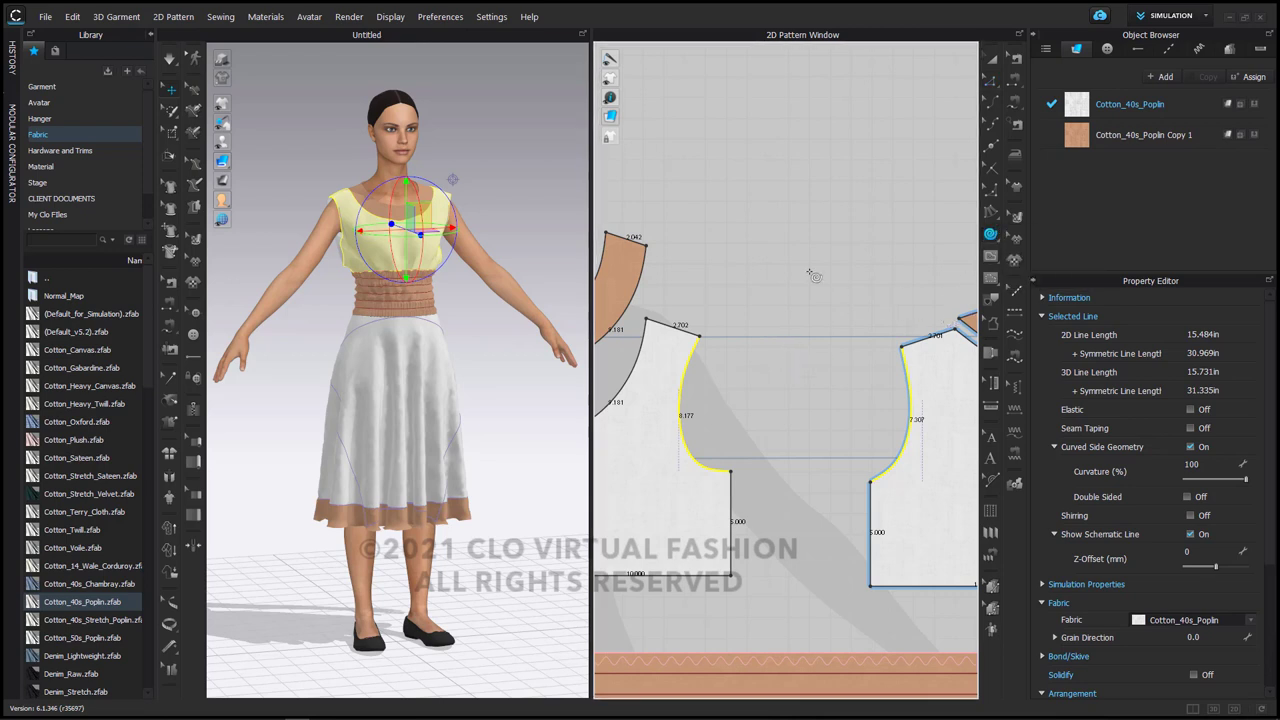
scroll(824, 297, "down", 2)
middle_click_drag(824, 298, 833, 403)
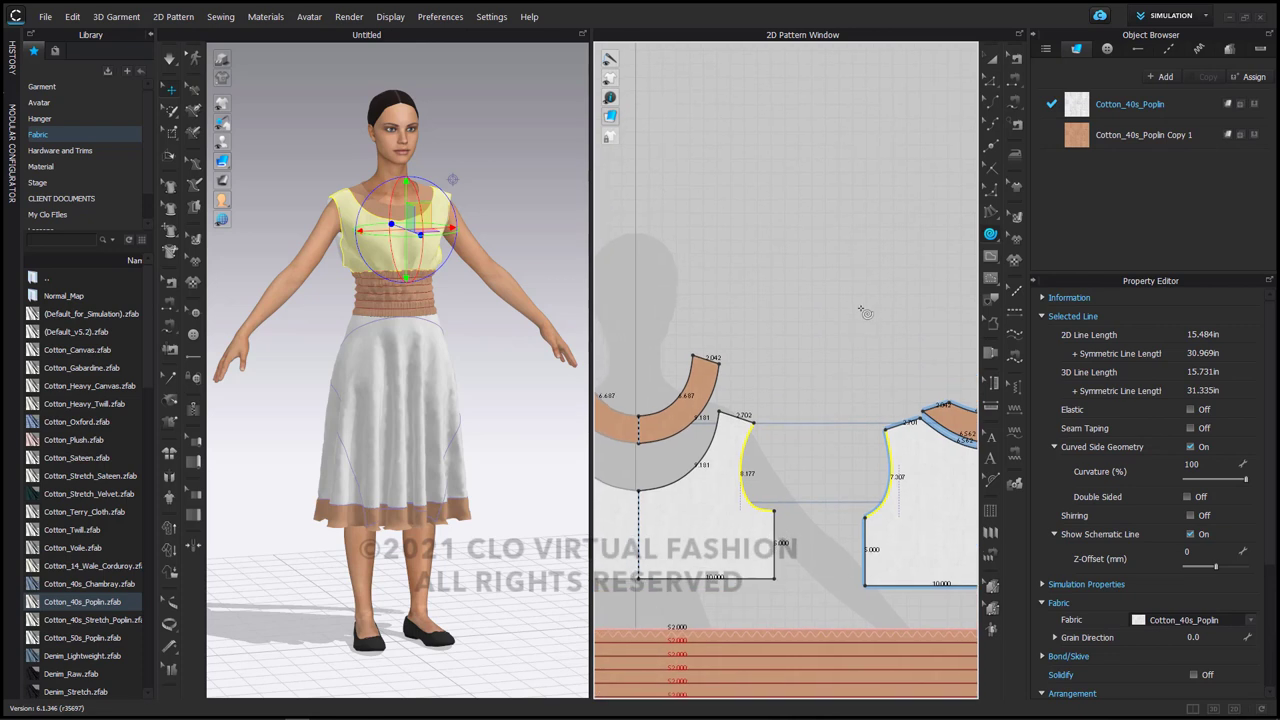
left_click(818, 247)
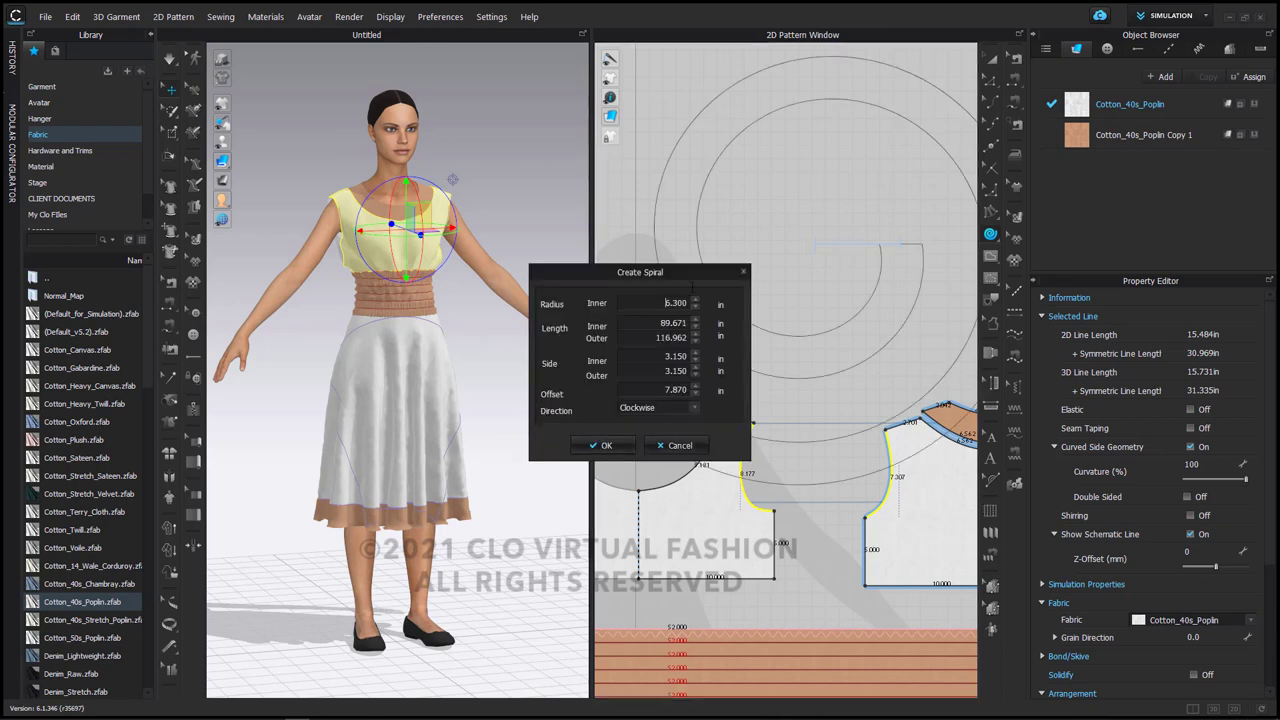
left_click_drag(693, 279, 436, 314)
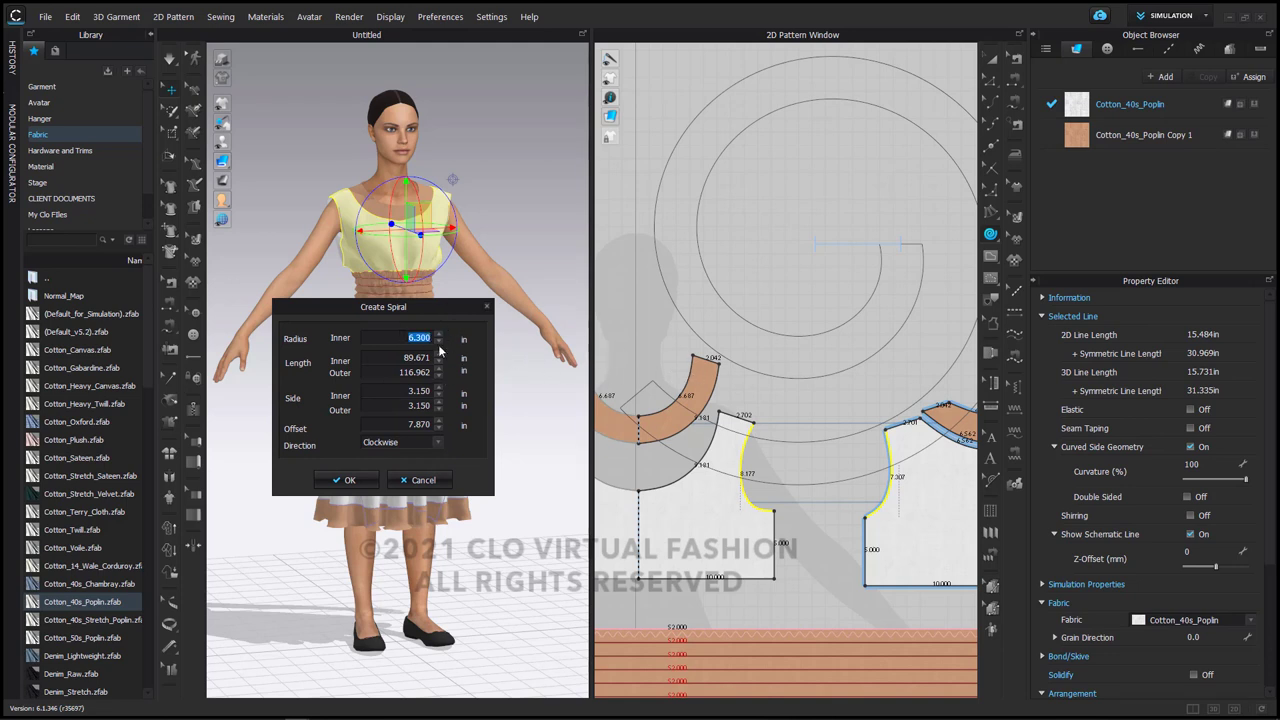
type("5")
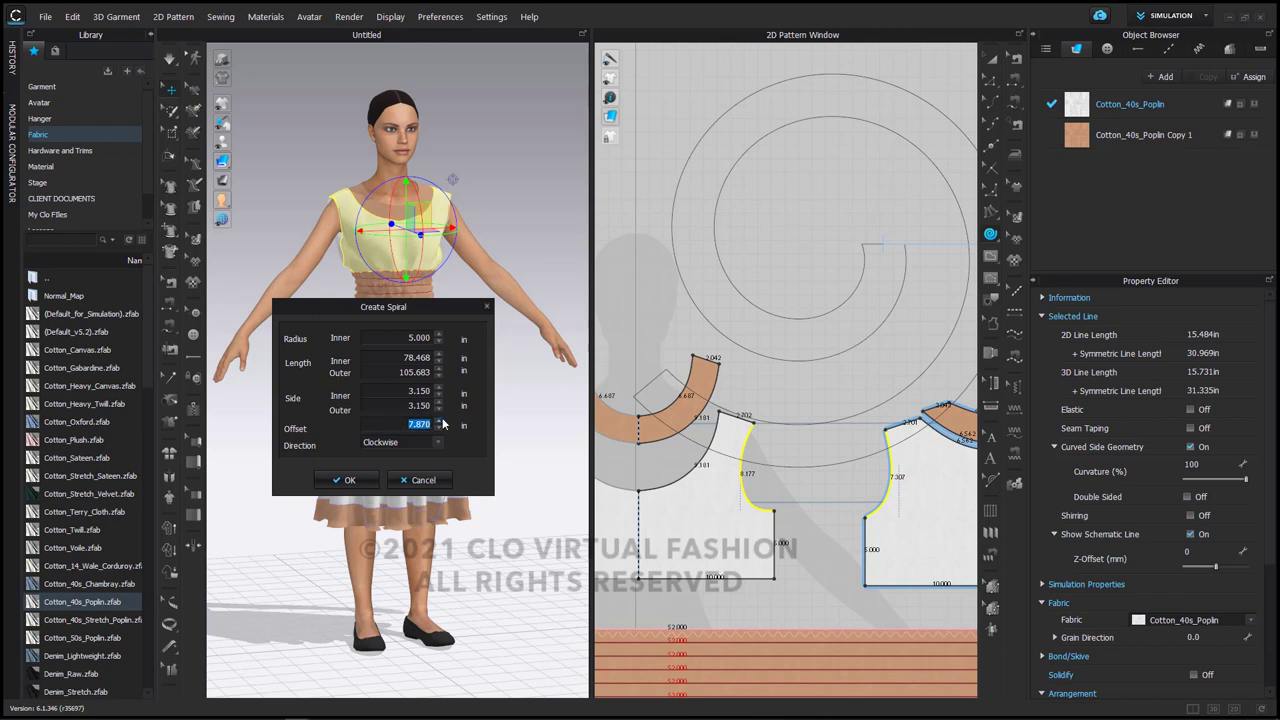
type("0")
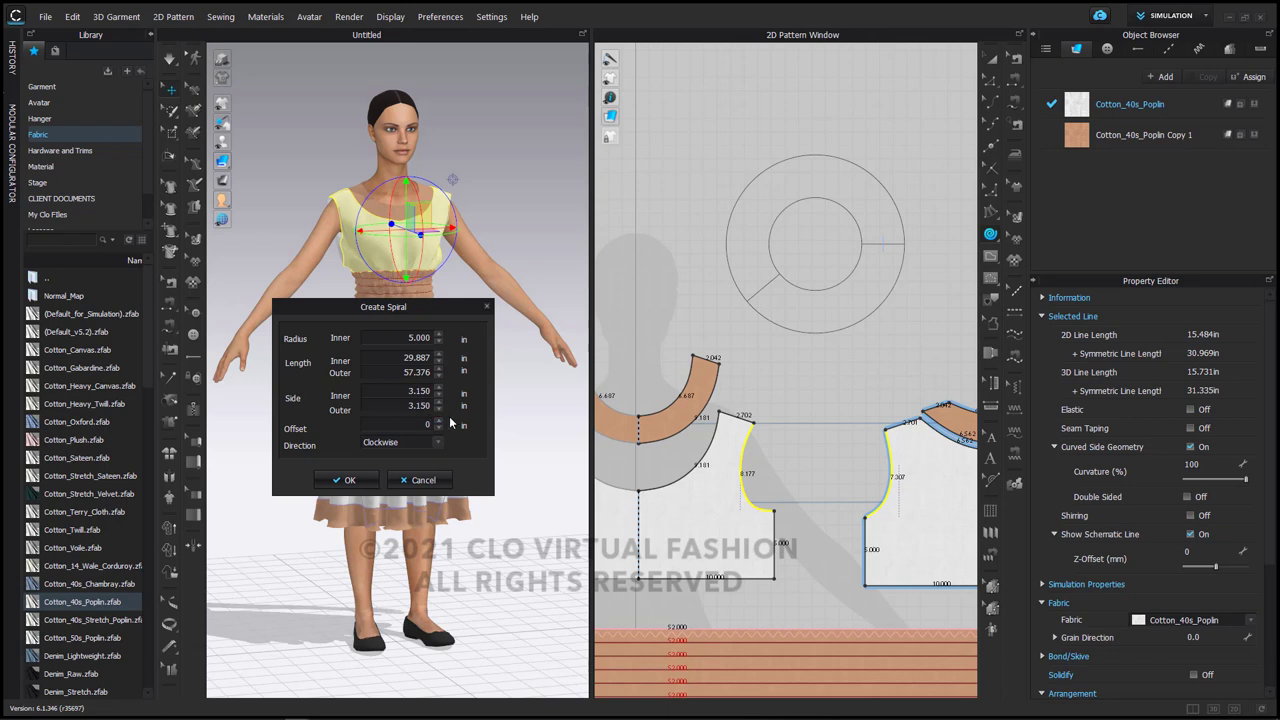
Set the spiral's inner length to 20 in.
left_click(385, 358)
double_click(387, 357)
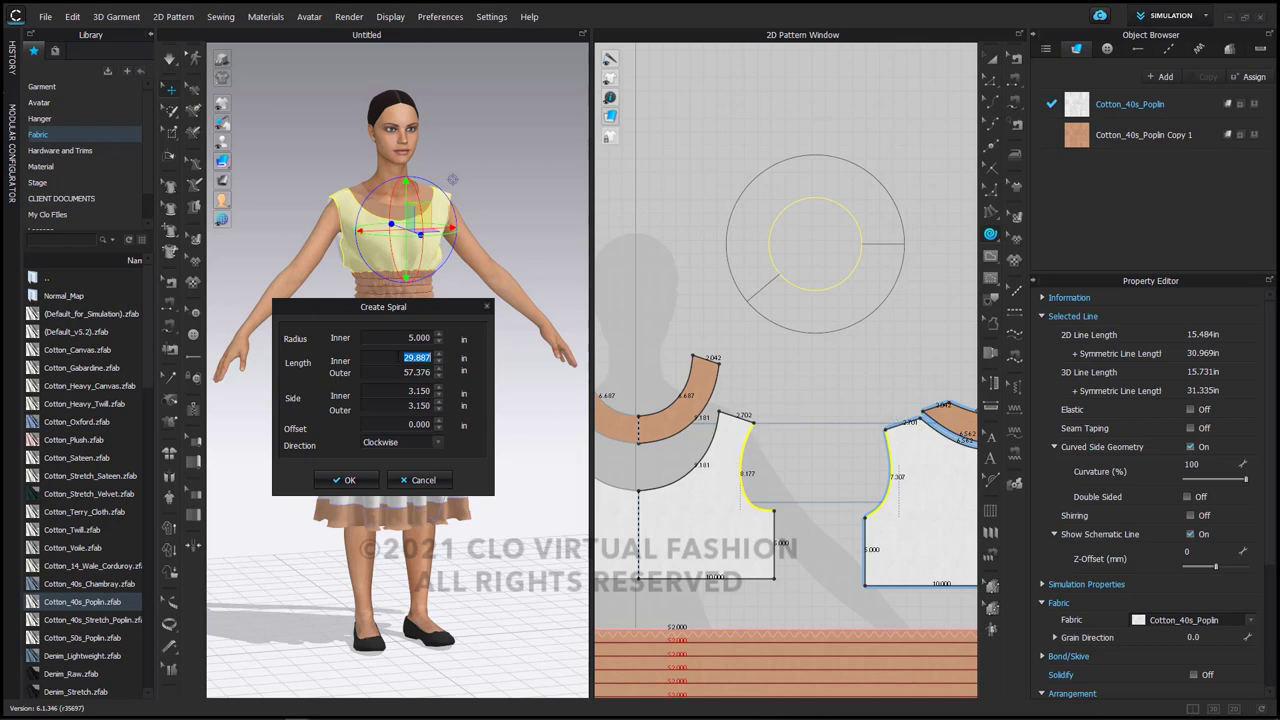
type("20")
key("Tab")
Set the spiral's inner and outer side lengths to 2.5 in and create the pattern piece.
type("1")
key("Tab")
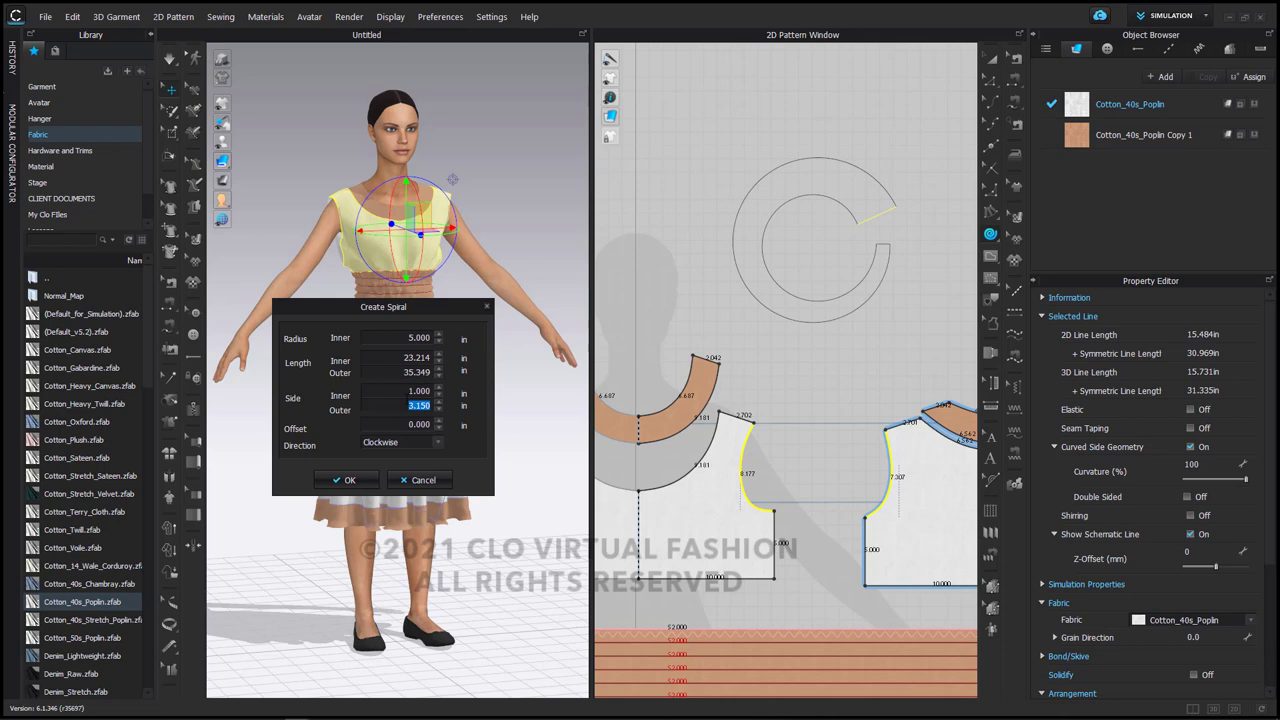
left_click_drag(403, 392, 439, 394)
type("2")
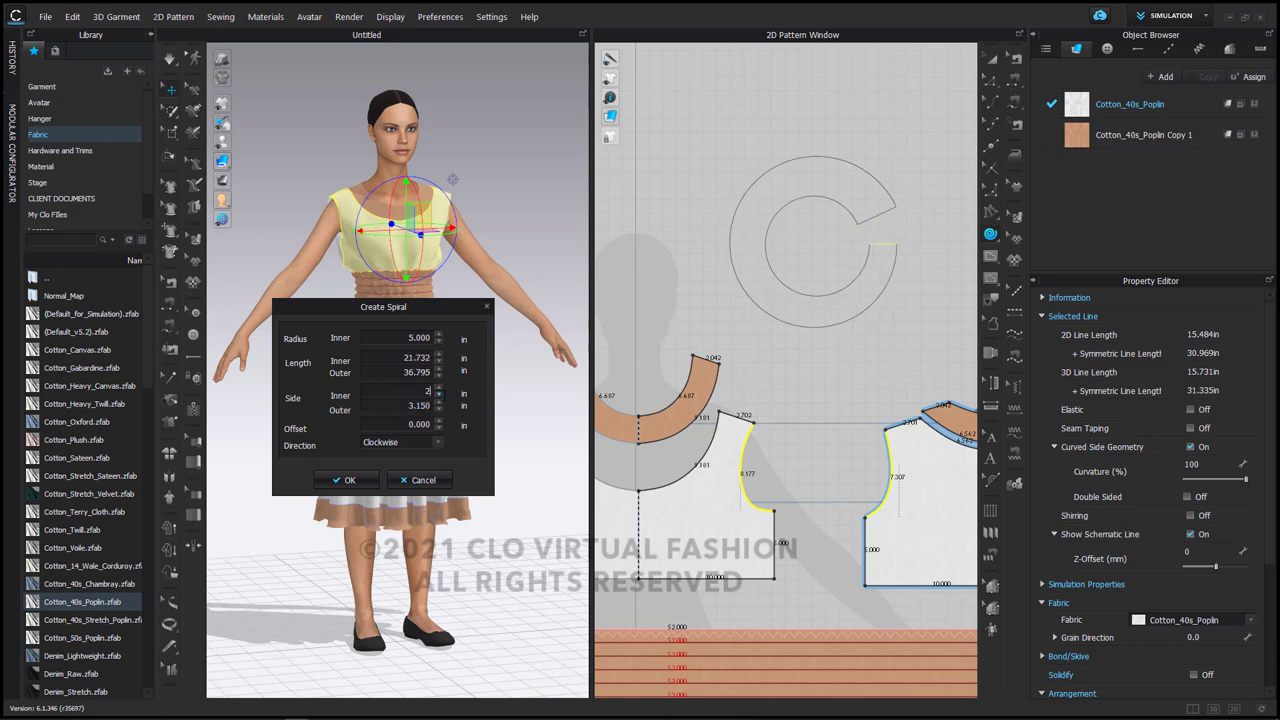
type(".5")
key("Tab")
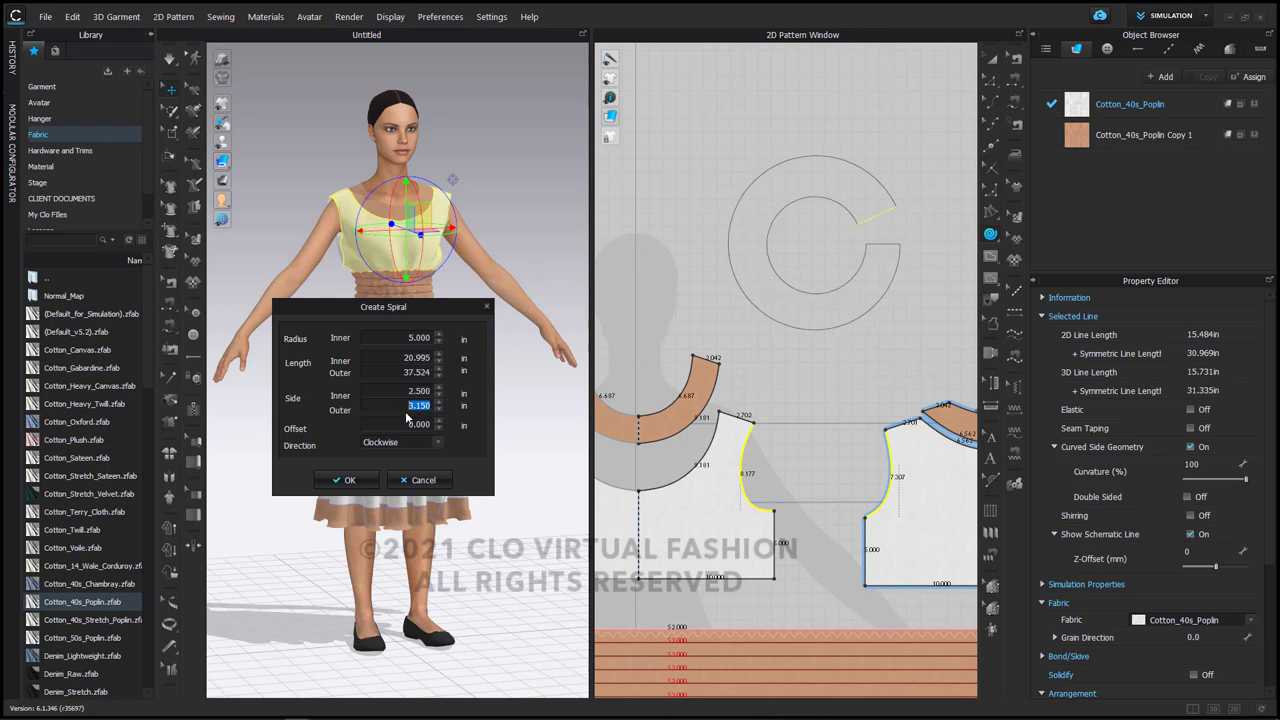
type("2.5")
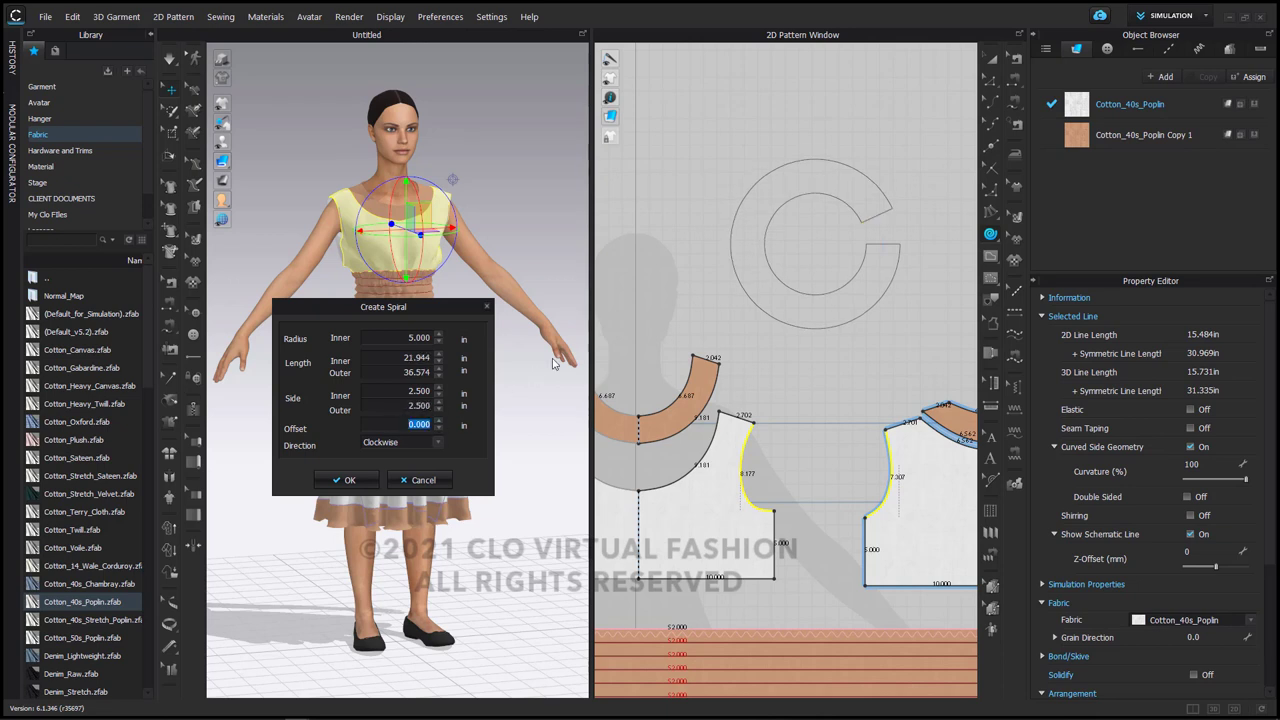
left_click(346, 482)
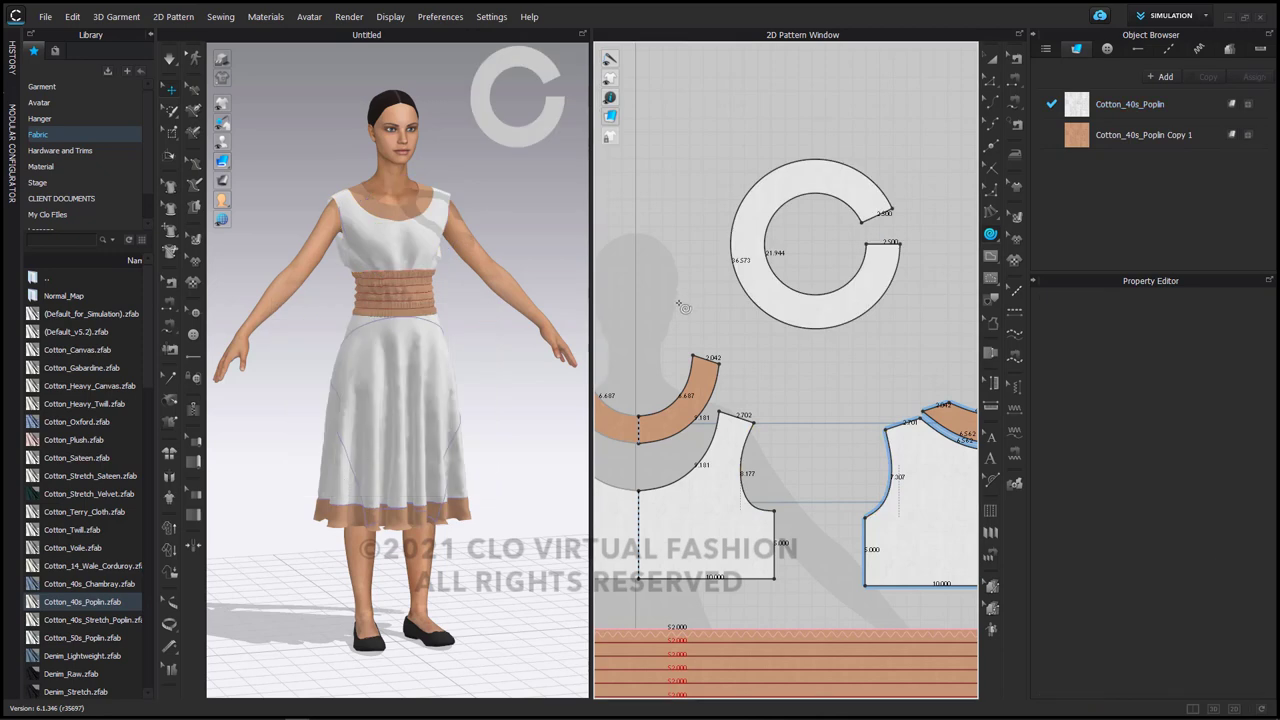
Assign the Cotton_40s_Poplin Copy 1 fabric to the spiral piece and turn it sideways beside the avatar's left shoulder.
left_click(905, 241)
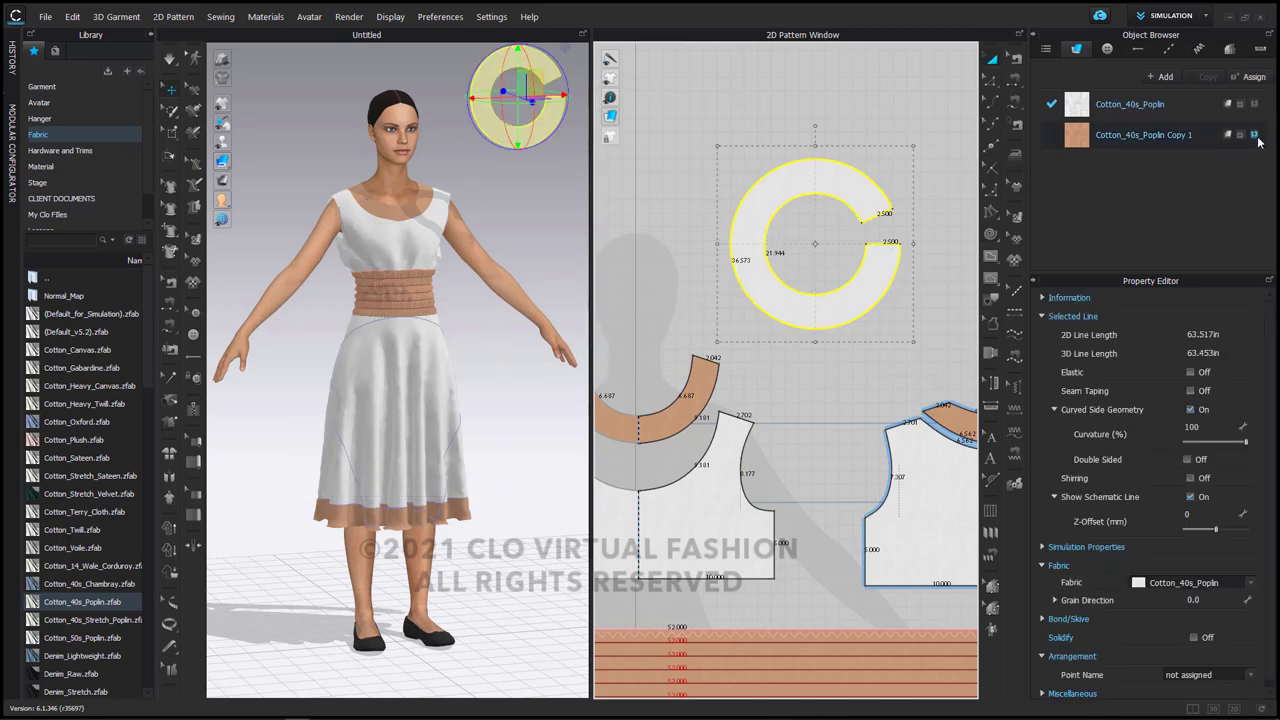
left_click(1256, 138)
right_click_drag(564, 340, 448, 356)
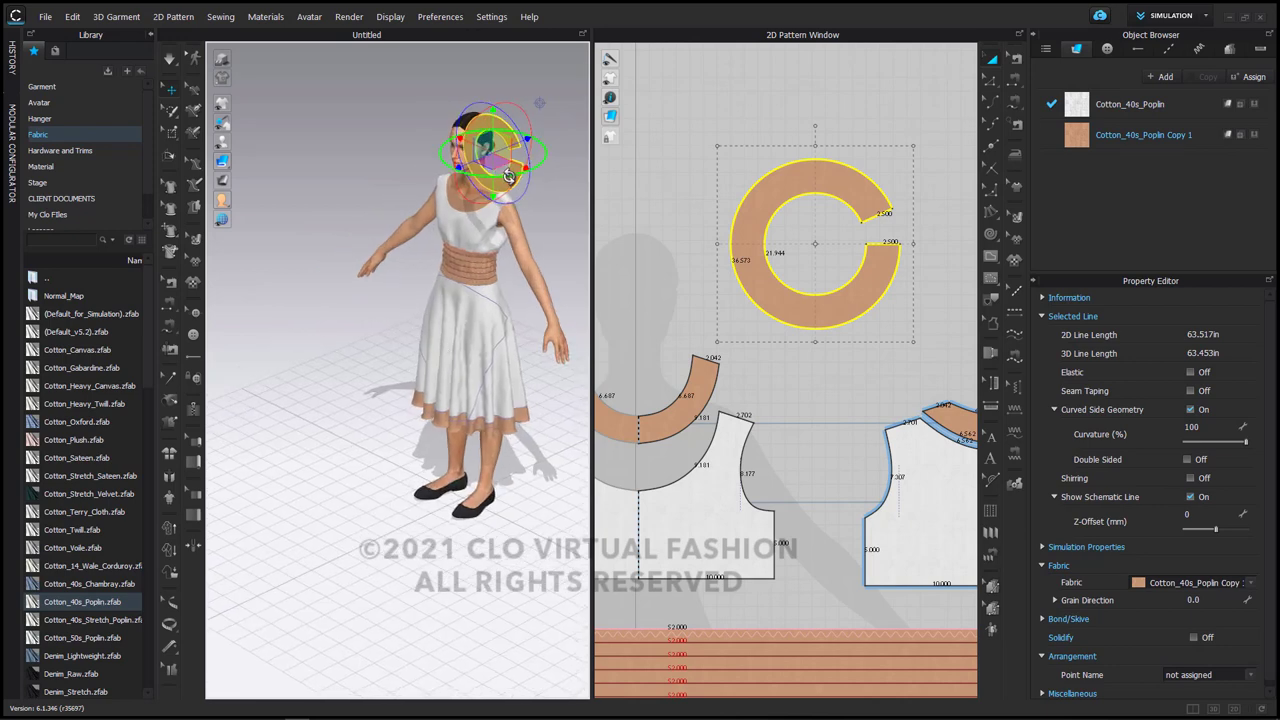
left_click_drag(509, 177, 555, 158)
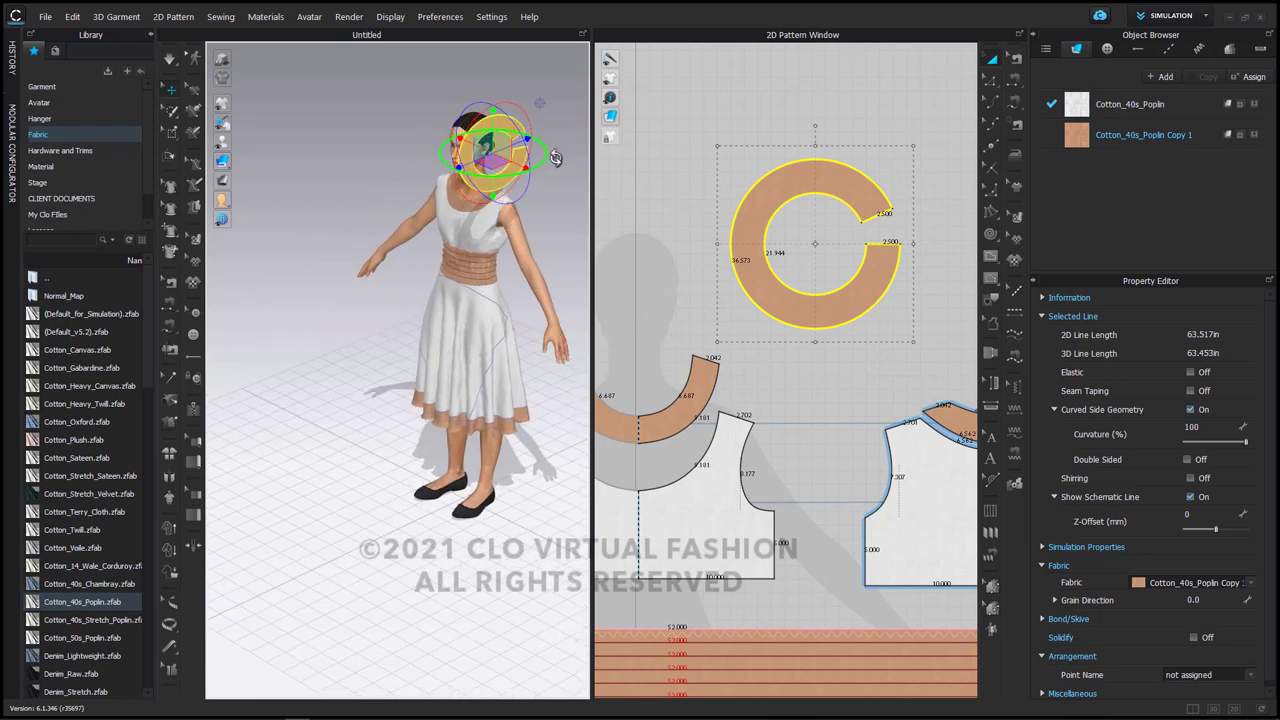
left_click_drag(472, 126, 549, 109)
right_click_drag(549, 180, 499, 199)
middle_click_drag(499, 199, 406, 332)
scroll(406, 332, "down", 1)
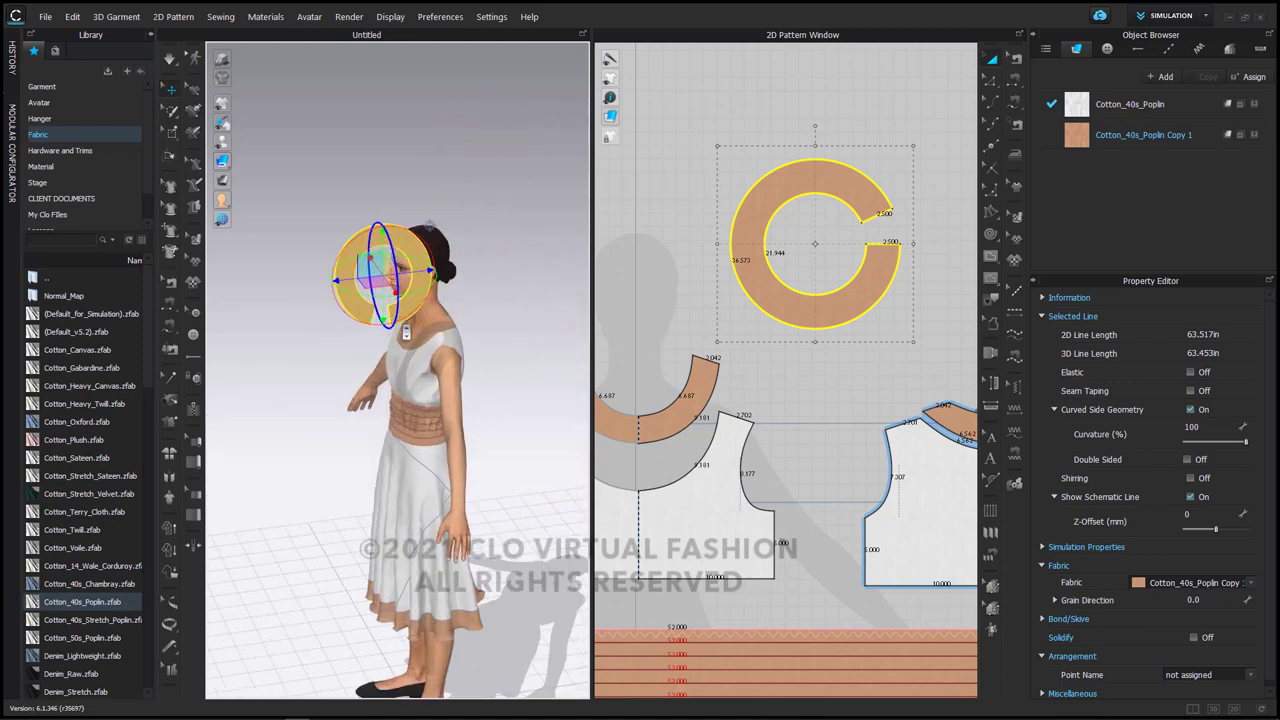
scroll(406, 332, "down", 3)
right_click_drag(430, 311, 388, 308)
left_click_drag(404, 180, 399, 175)
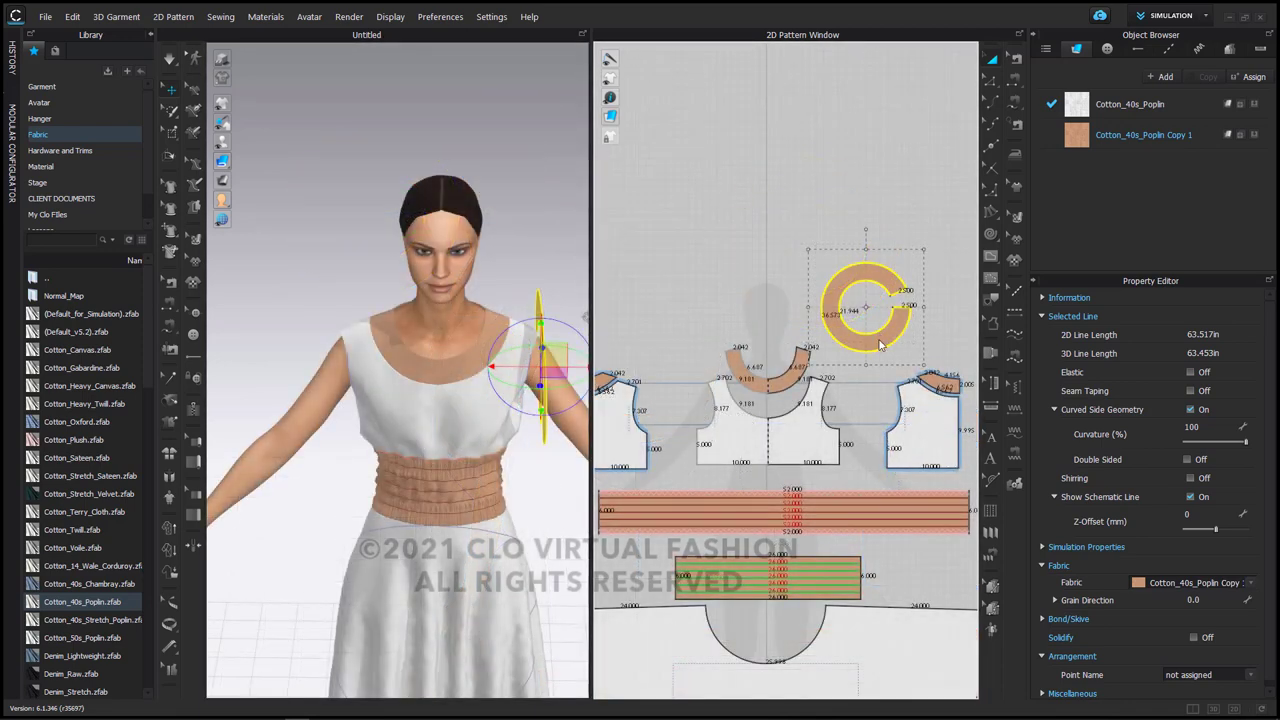
Clone the spiral as a symmetric pattern on the opposite side of the bodice and move it outward around the avatar's right arm.
right_click(879, 343)
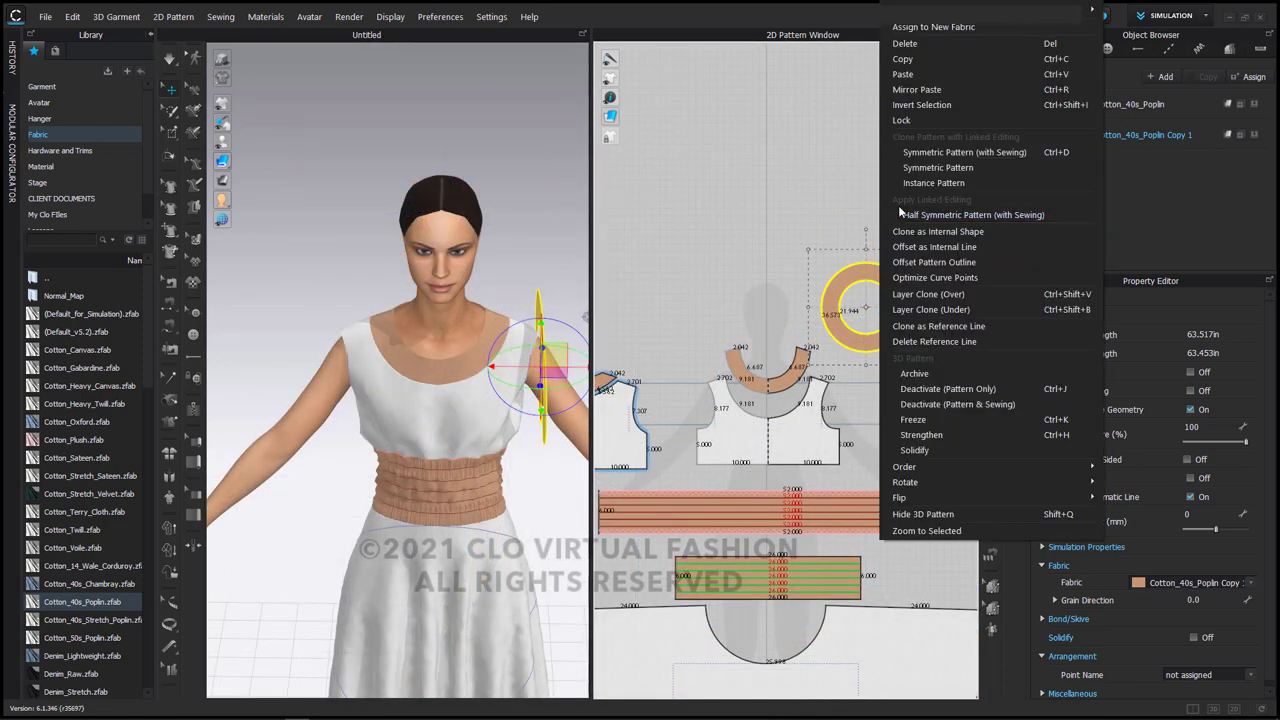
left_click(926, 166)
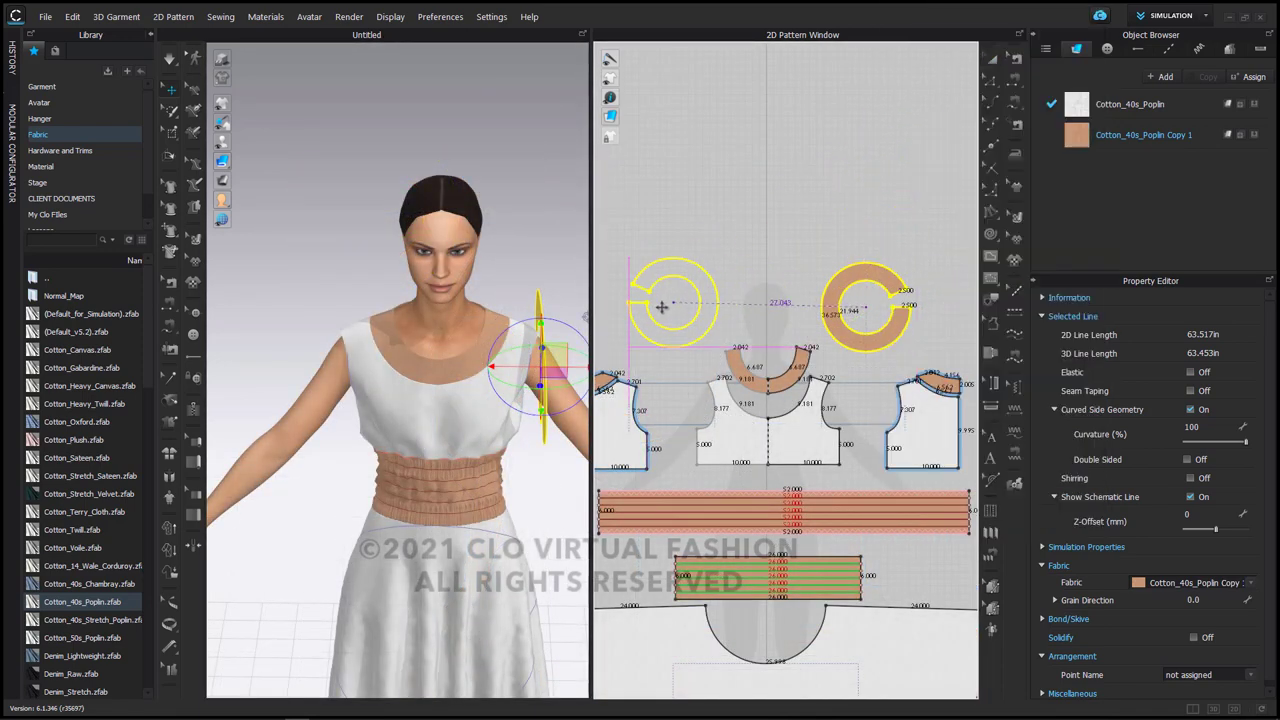
left_click(679, 305)
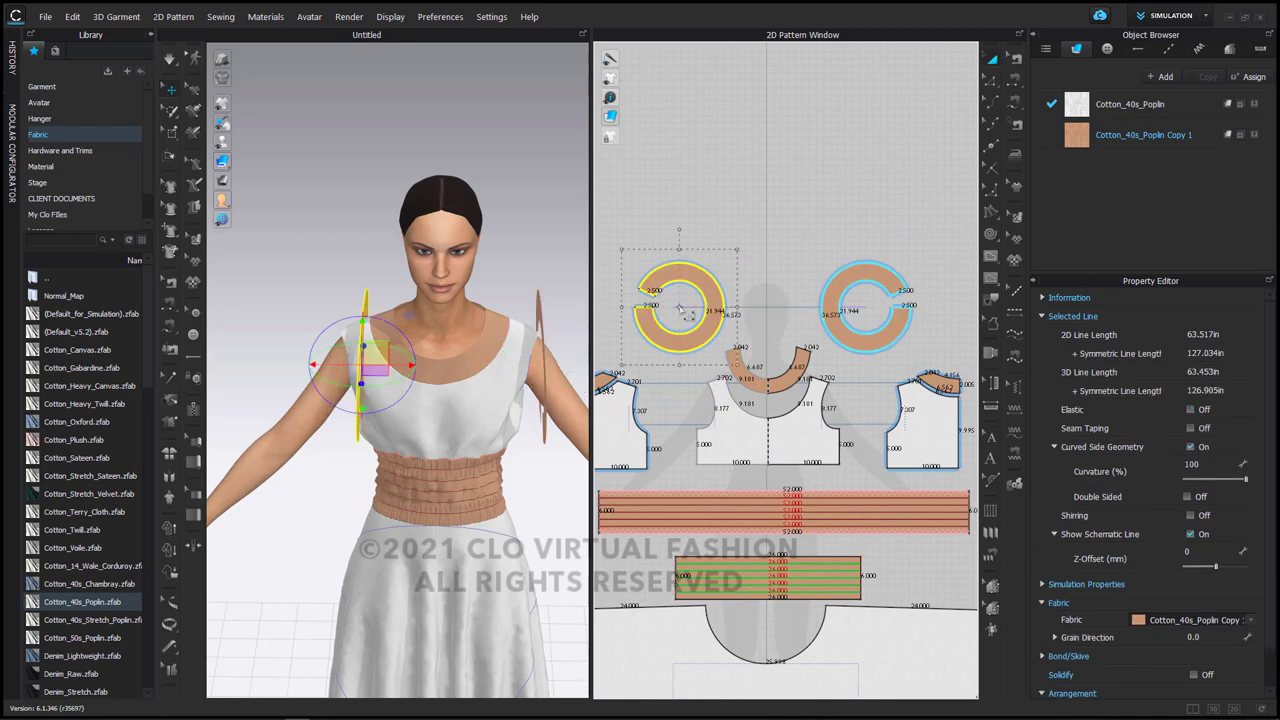
right_click_drag(348, 465, 378, 455)
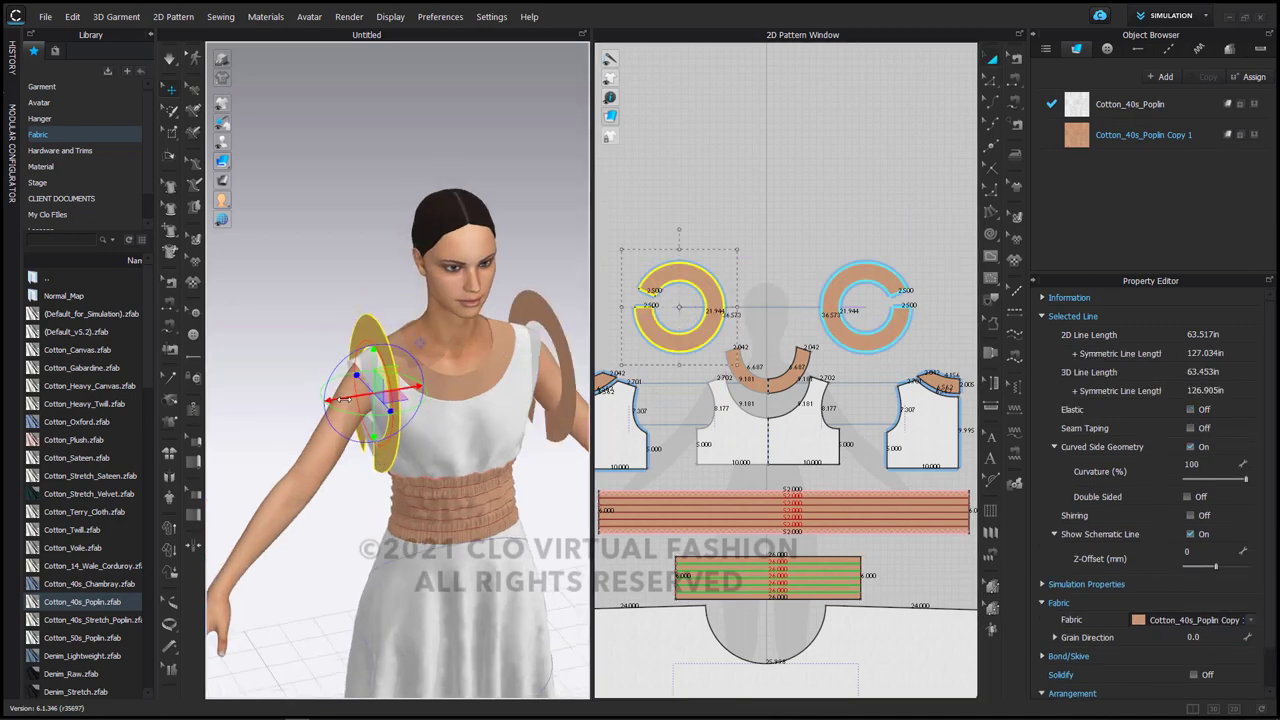
left_click_drag(334, 399, 328, 409)
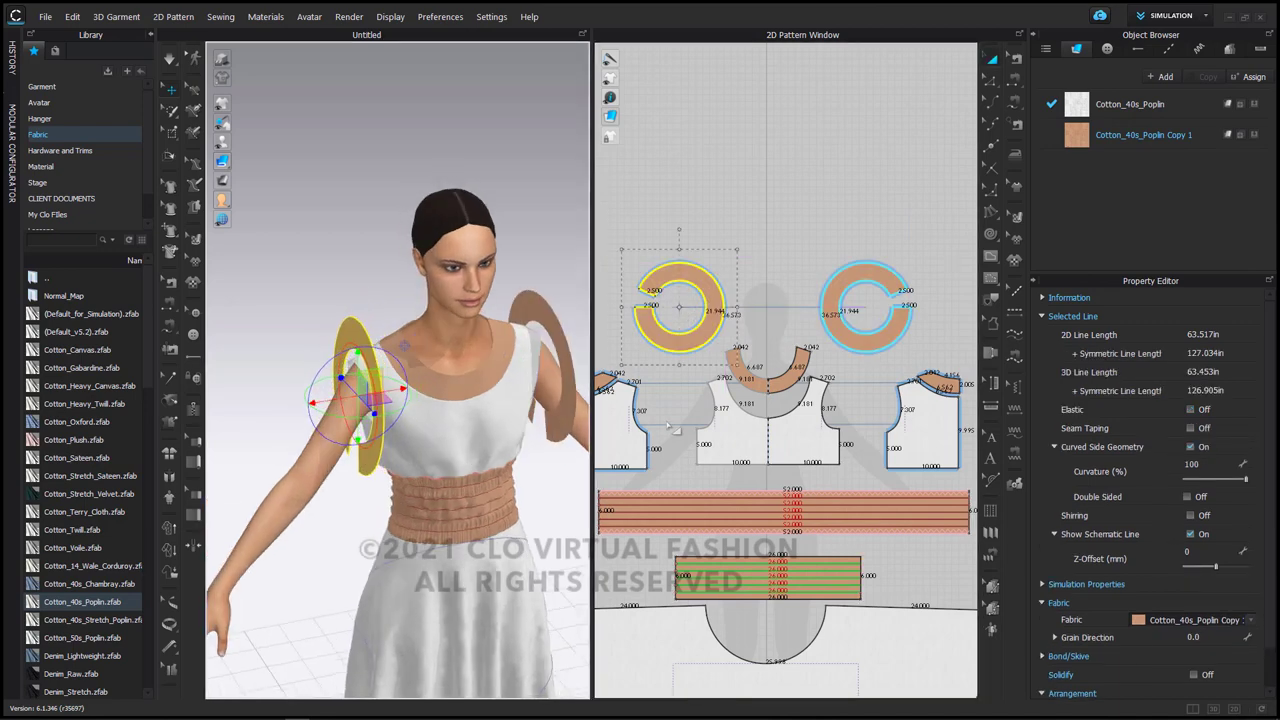
Rotate the original spiral piece so that its opening faces downward.
left_click(890, 292)
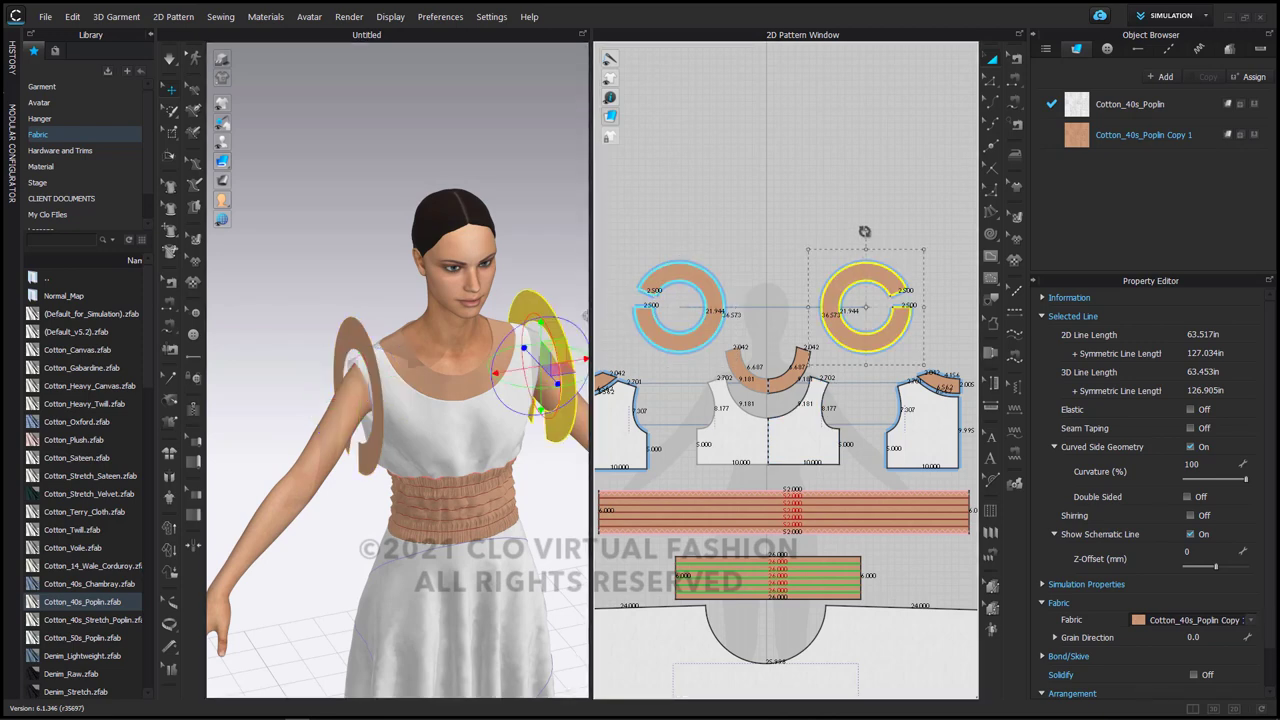
scroll(877, 408, "down", 1)
scroll(955, 407, "up", 3)
Sew the spiral's inner curve to the front and back armhole curves as one continuous seam.
left_click(1014, 101)
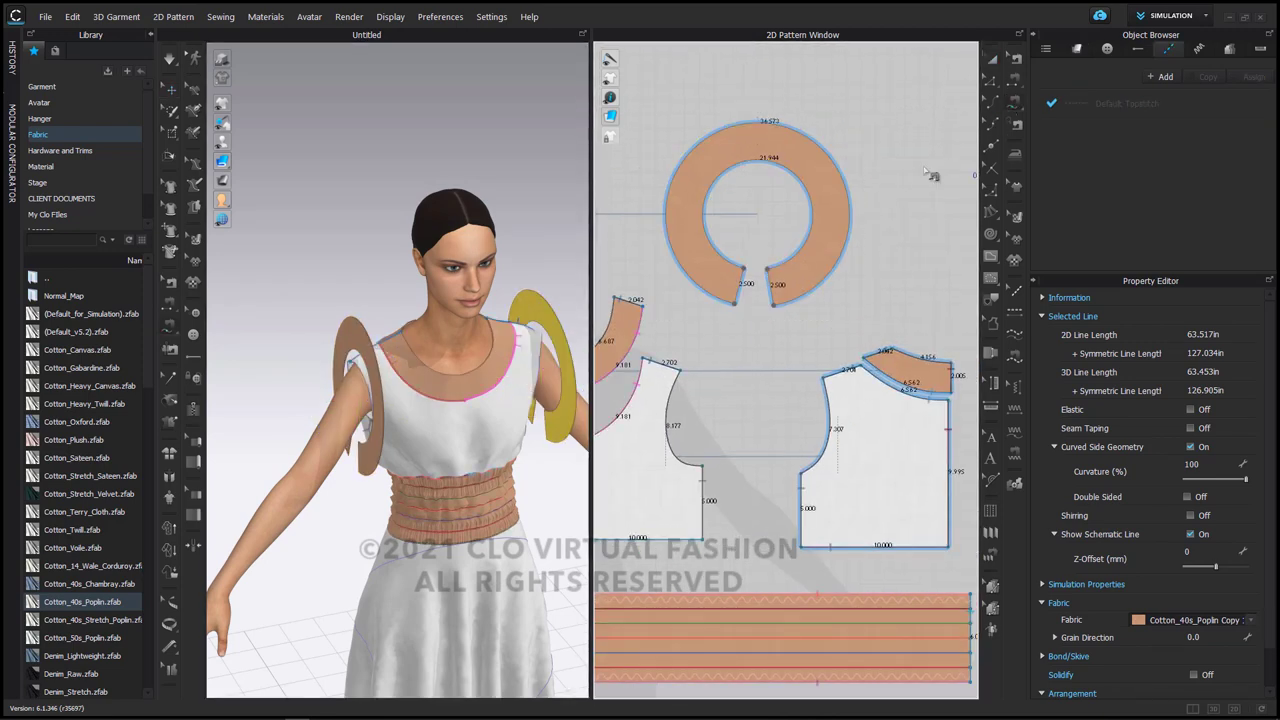
left_click(743, 268)
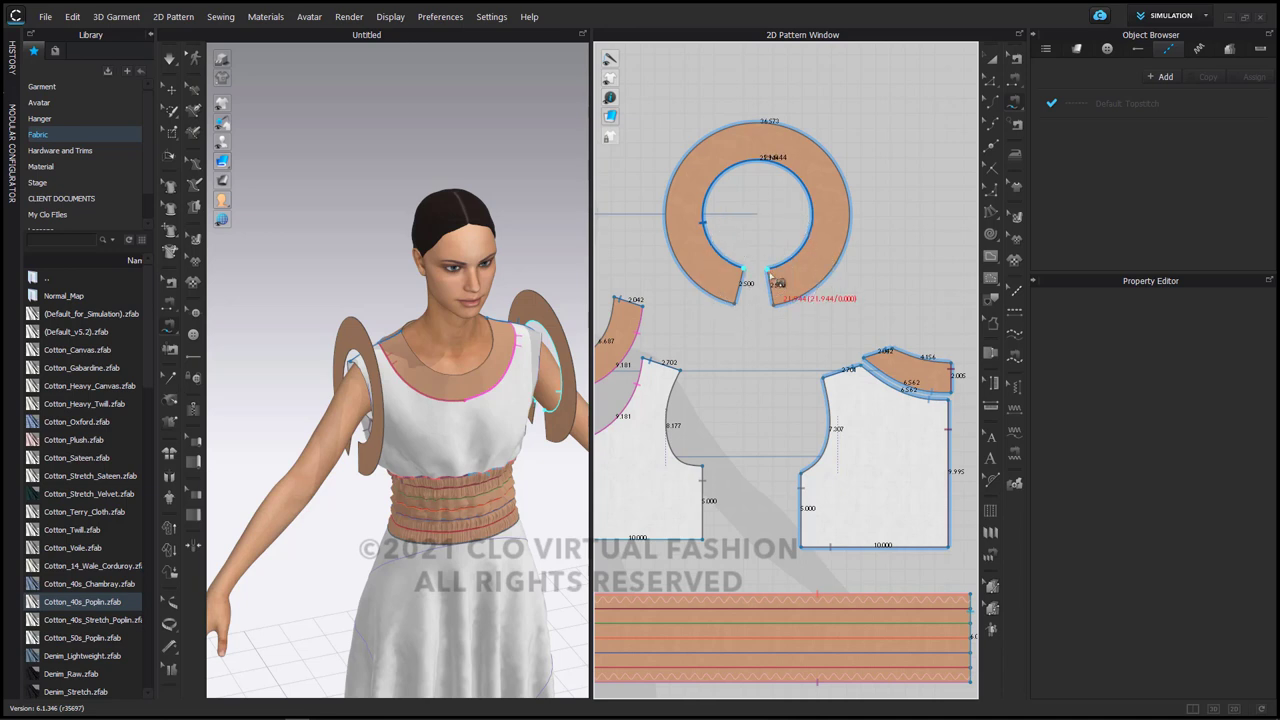
left_click(767, 393)
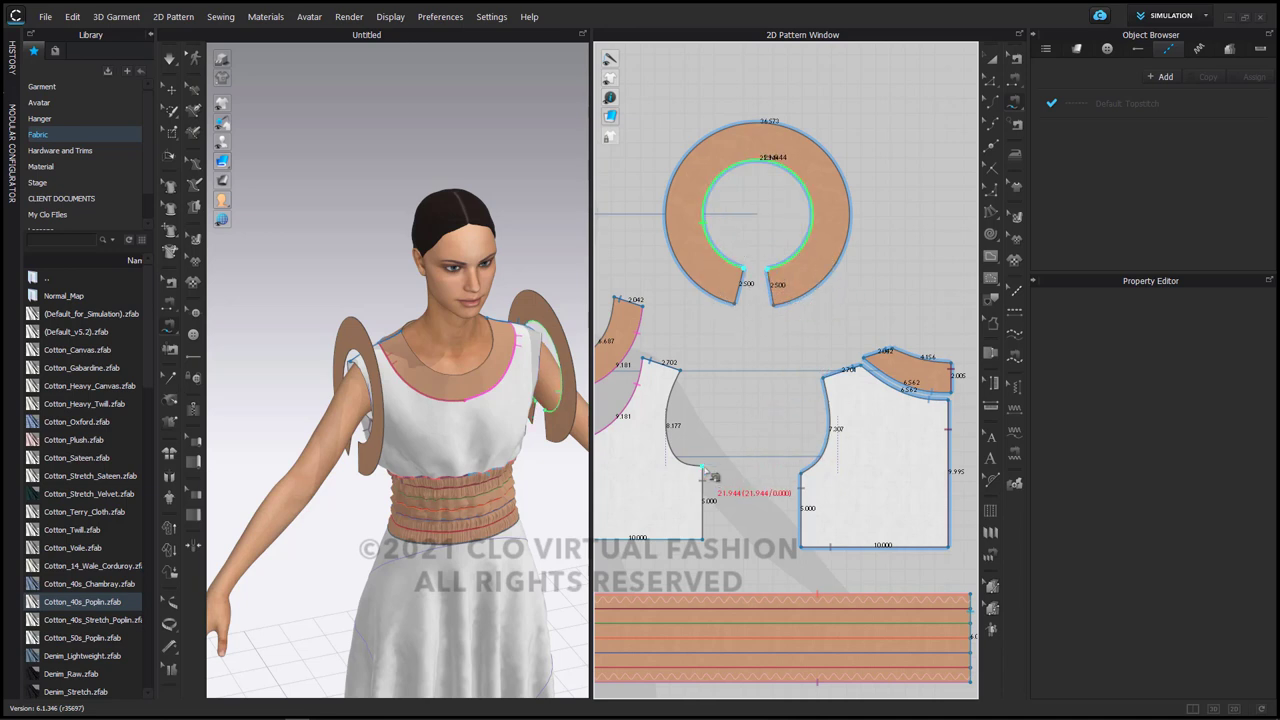
left_click(687, 394)
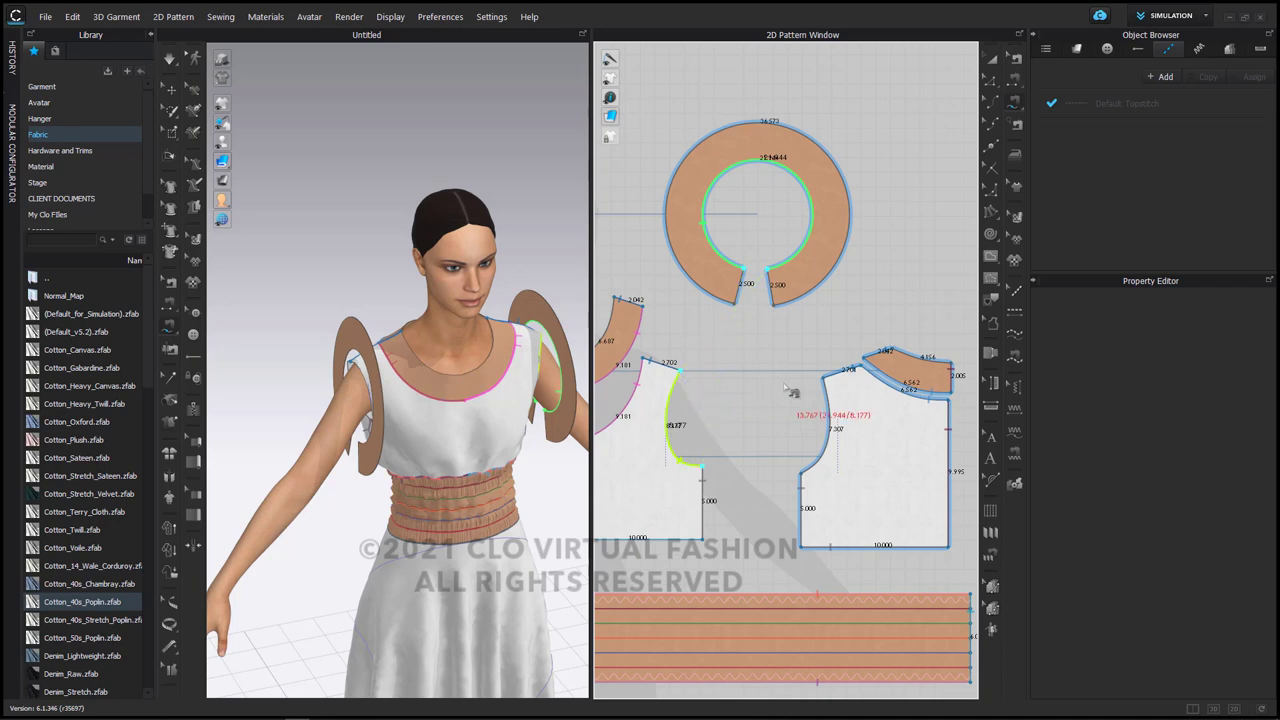
left_click(808, 474)
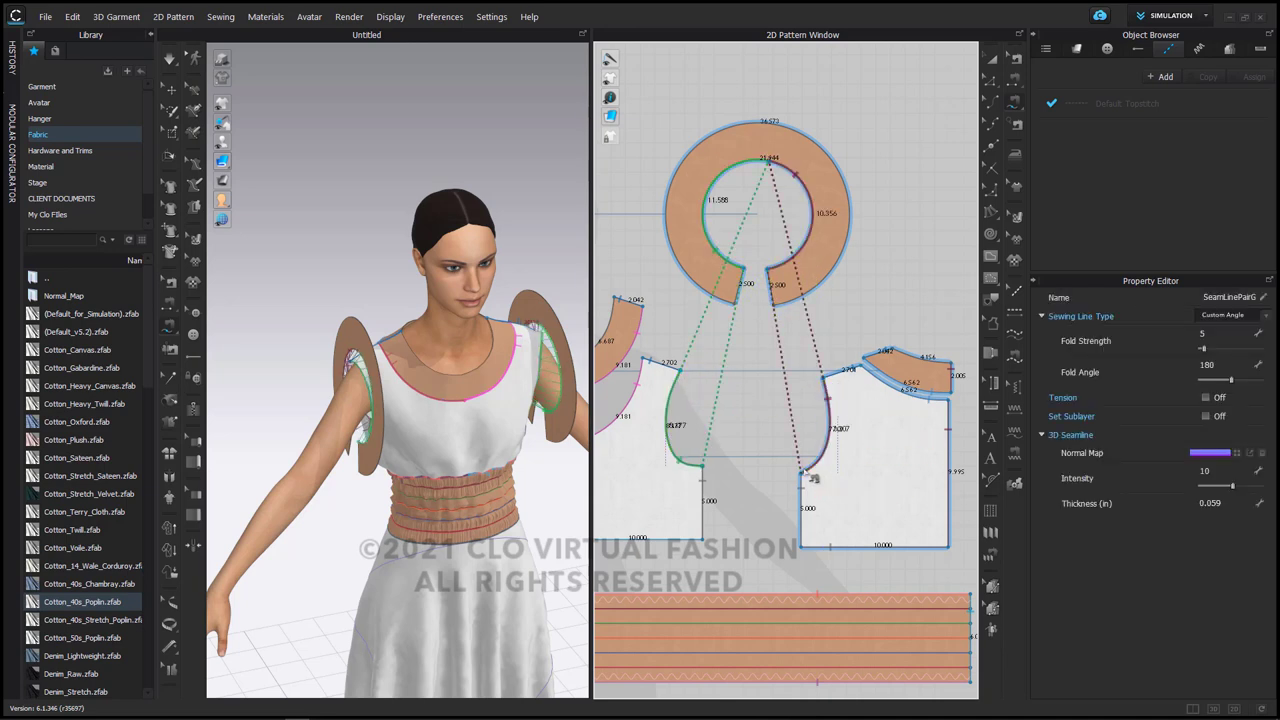
Sew the spiral piece's two short ends together and simulate the garment.
left_click(992, 83)
left_click(1013, 81)
scroll(738, 300, "up", 3)
left_click(791, 258)
left_click(748, 261)
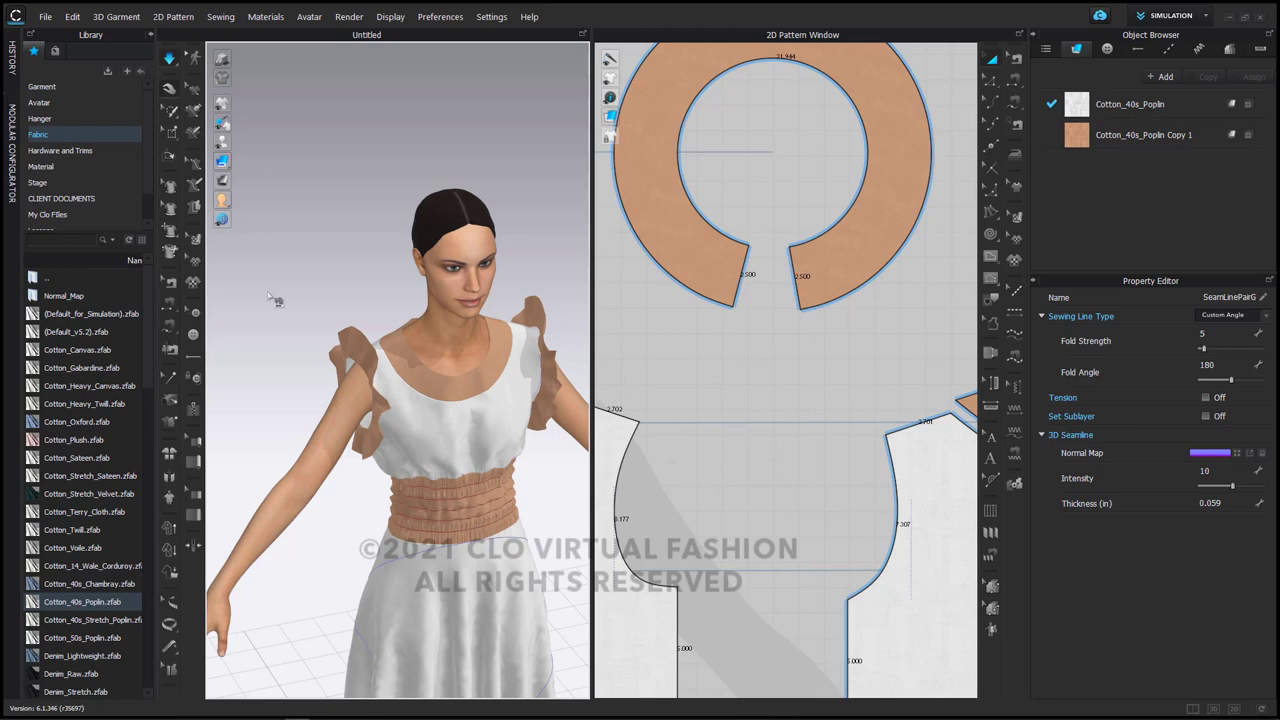
Examine the draped ruffle sleeves around the armholes and the overall dress from several angles.
key("semicolon")
middle_click_drag(486, 457, 480, 291)
scroll(480, 291, "down", 1)
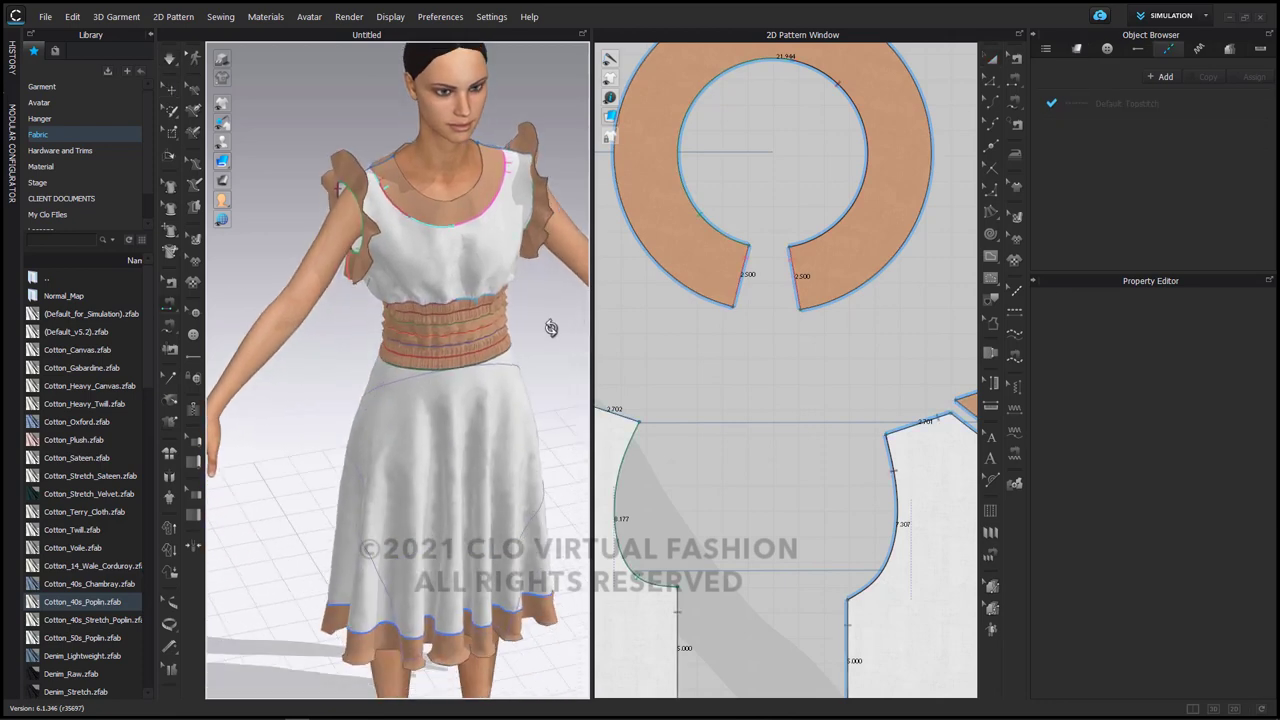
mouse_move(551, 329)
right_mouse_down()
mouse_move(416, 333)
mouse_move(537, 332)
right_mouse_up()
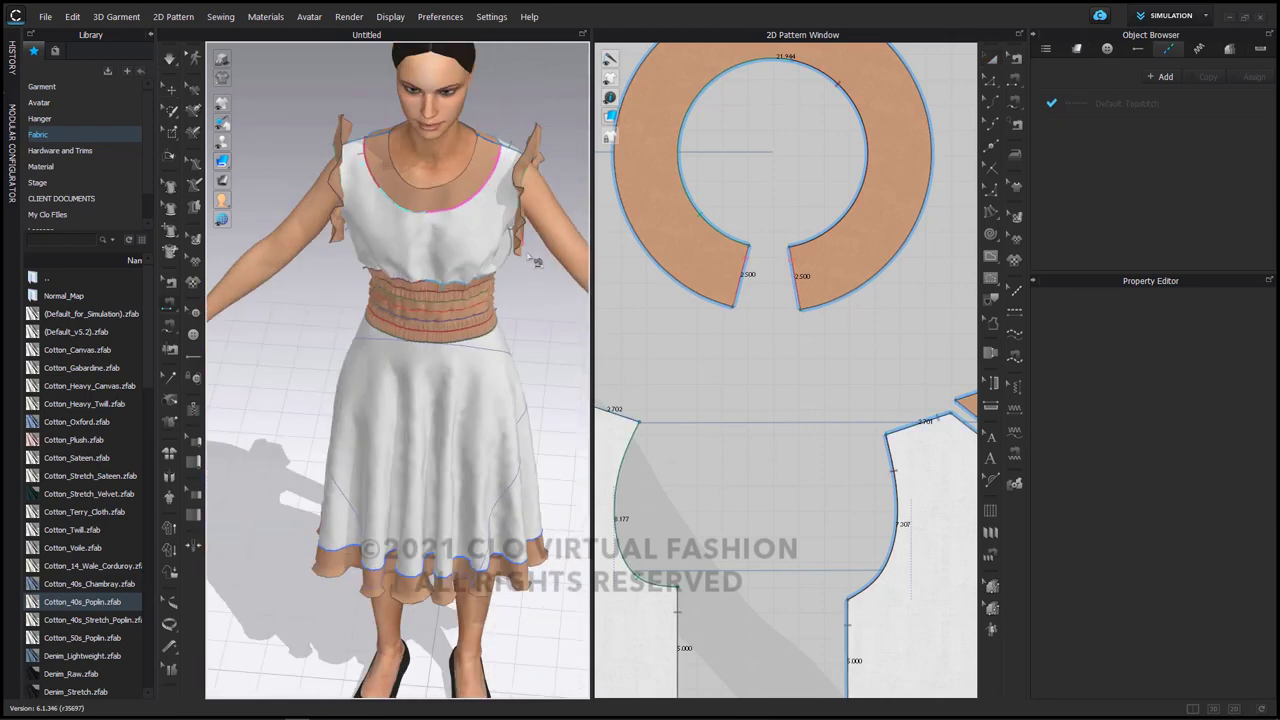
scroll(532, 260, "up", 2)
scroll(532, 260, "up", 2)
middle_click_drag(530, 190, 470, 458)
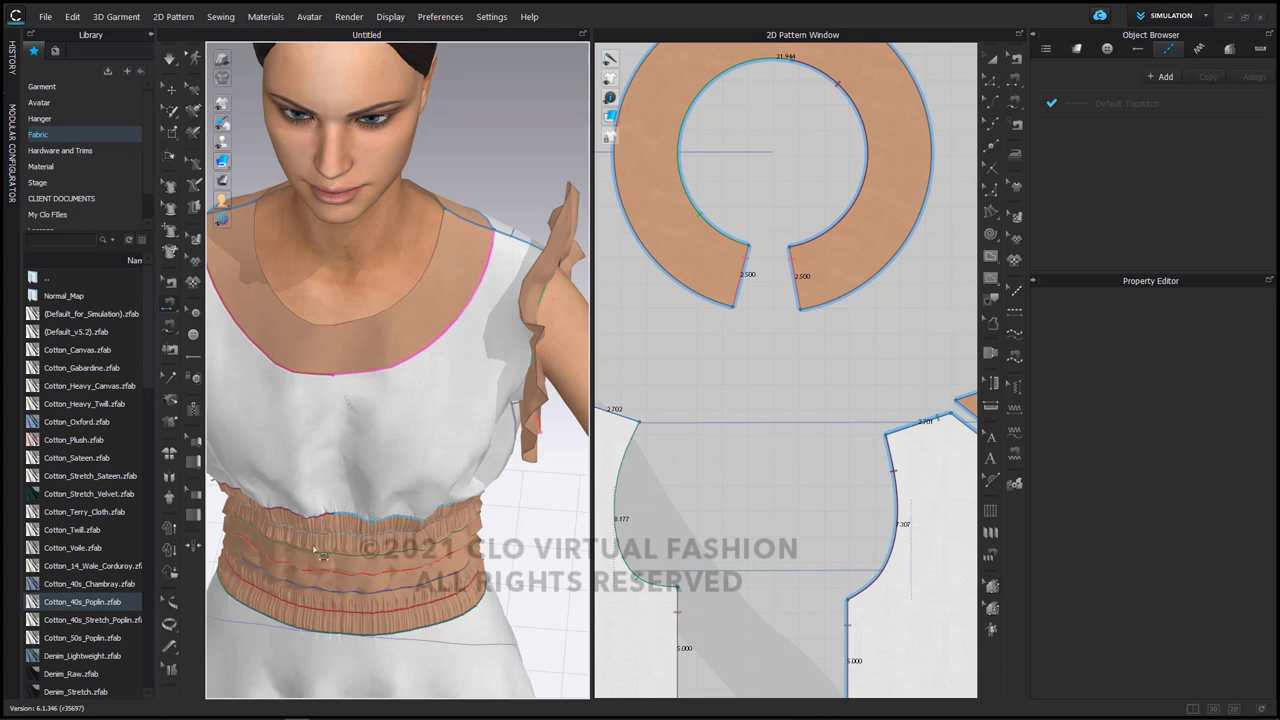
scroll(400, 583, "up", 1)
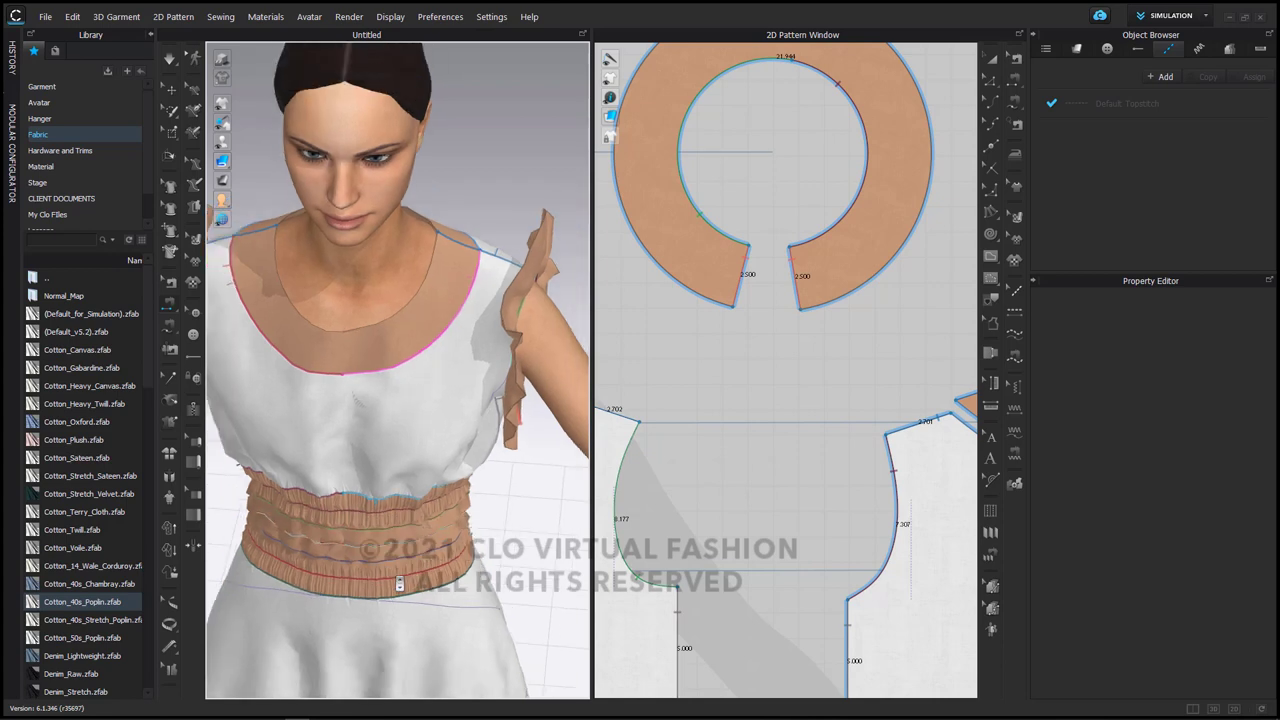
right_click_drag(418, 505, 520, 444)
left_click(520, 443)
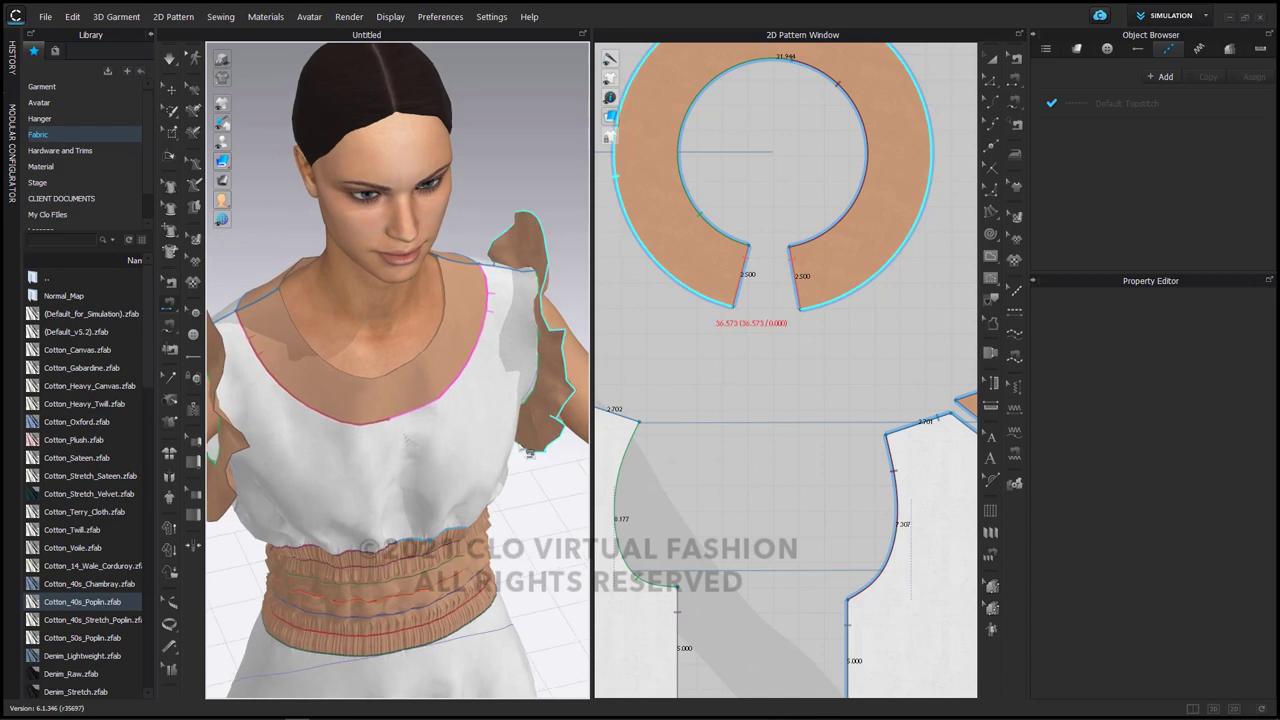
Change the length of the right short end of the spiral piece to 1 in, adjusting from the Start direction.
left_click(993, 84)
left_click(799, 296)
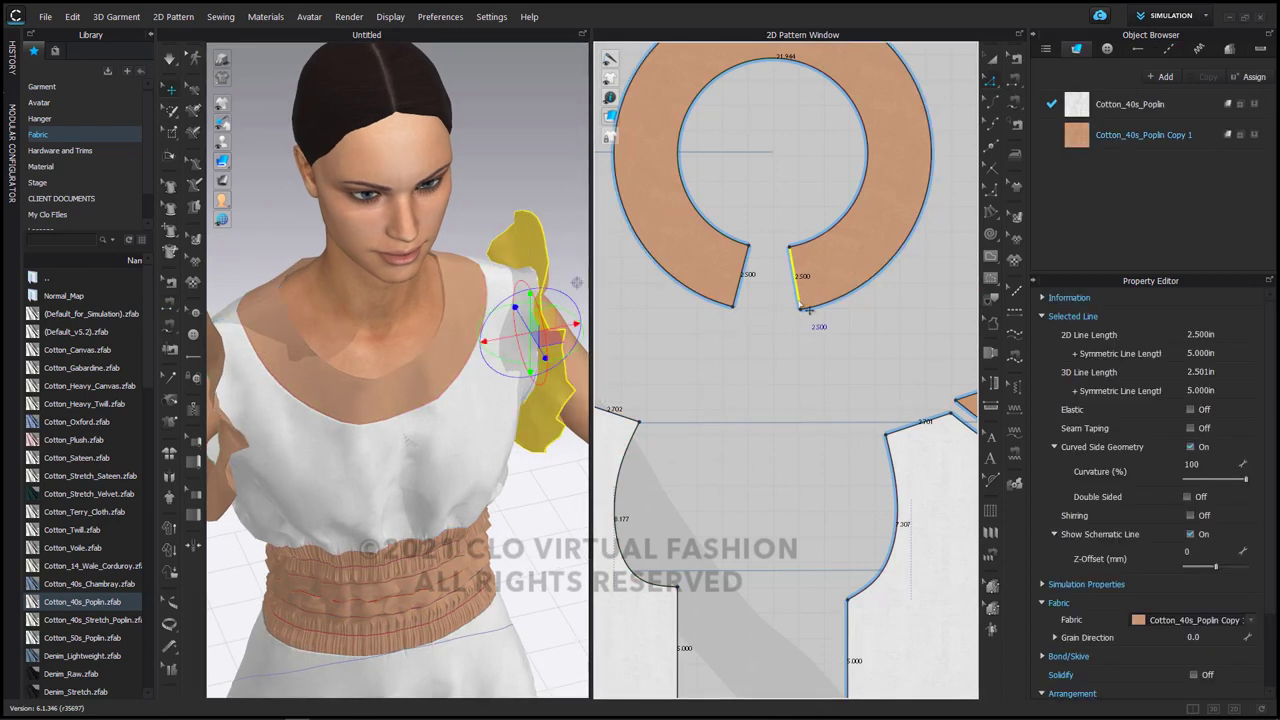
right_click_drag(806, 310, 820, 440)
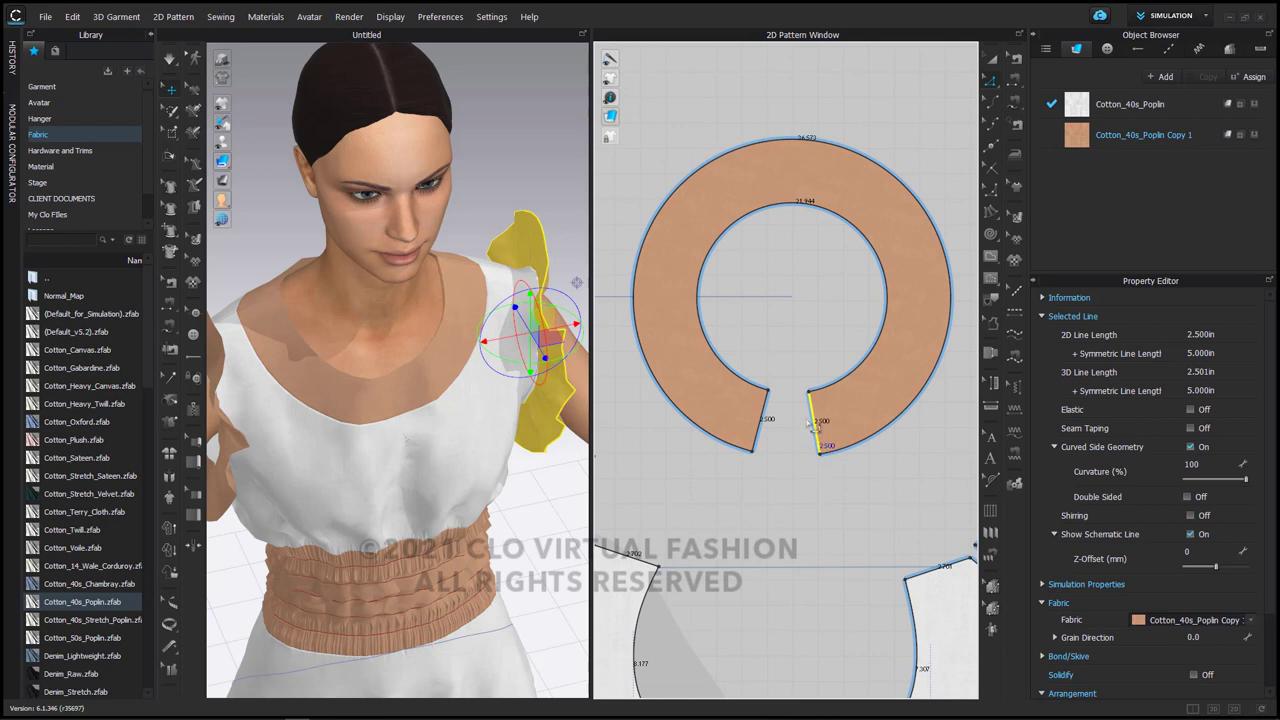
left_click(991, 123)
left_click(990, 81)
left_click(835, 330)
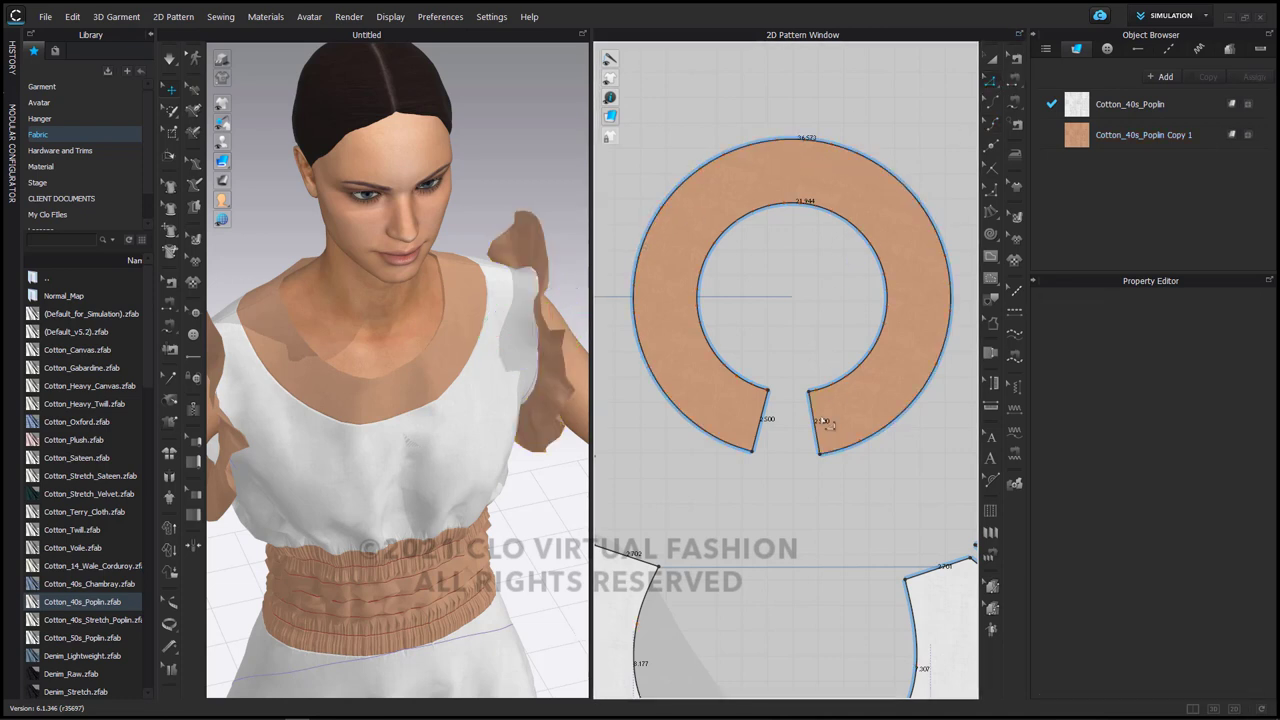
left_click(815, 438)
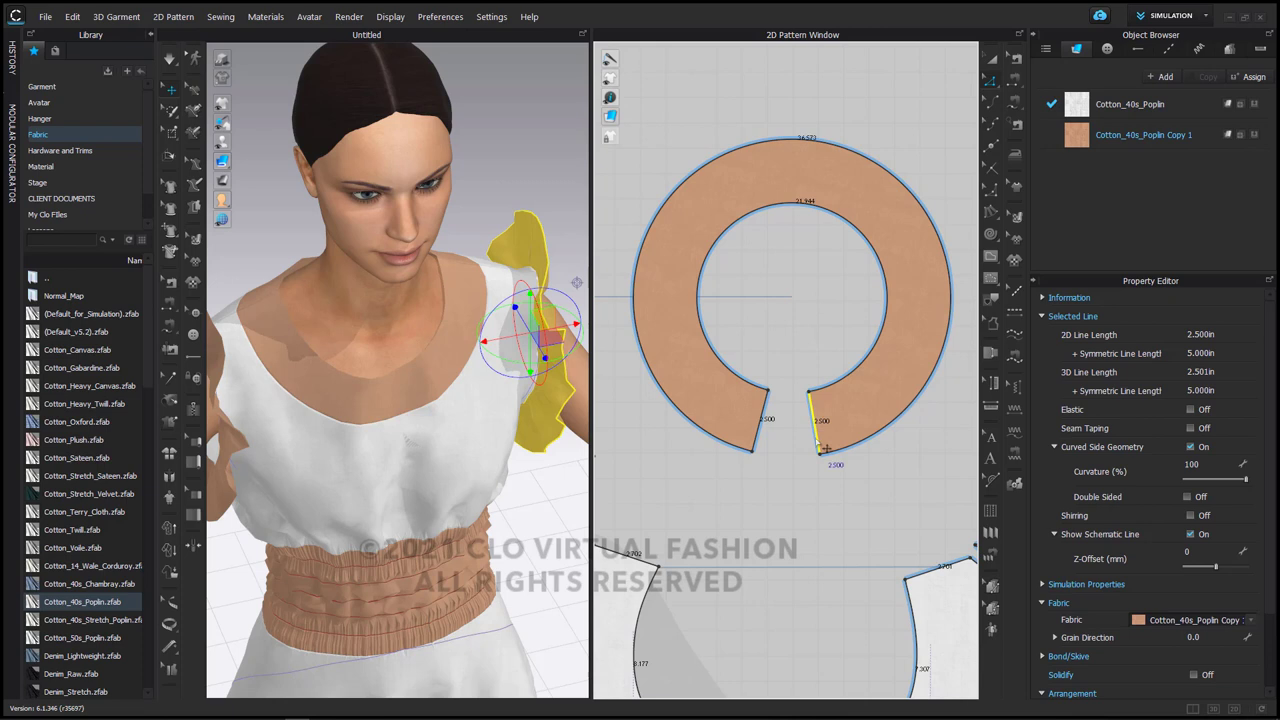
right_click(816, 440)
left_click(857, 543)
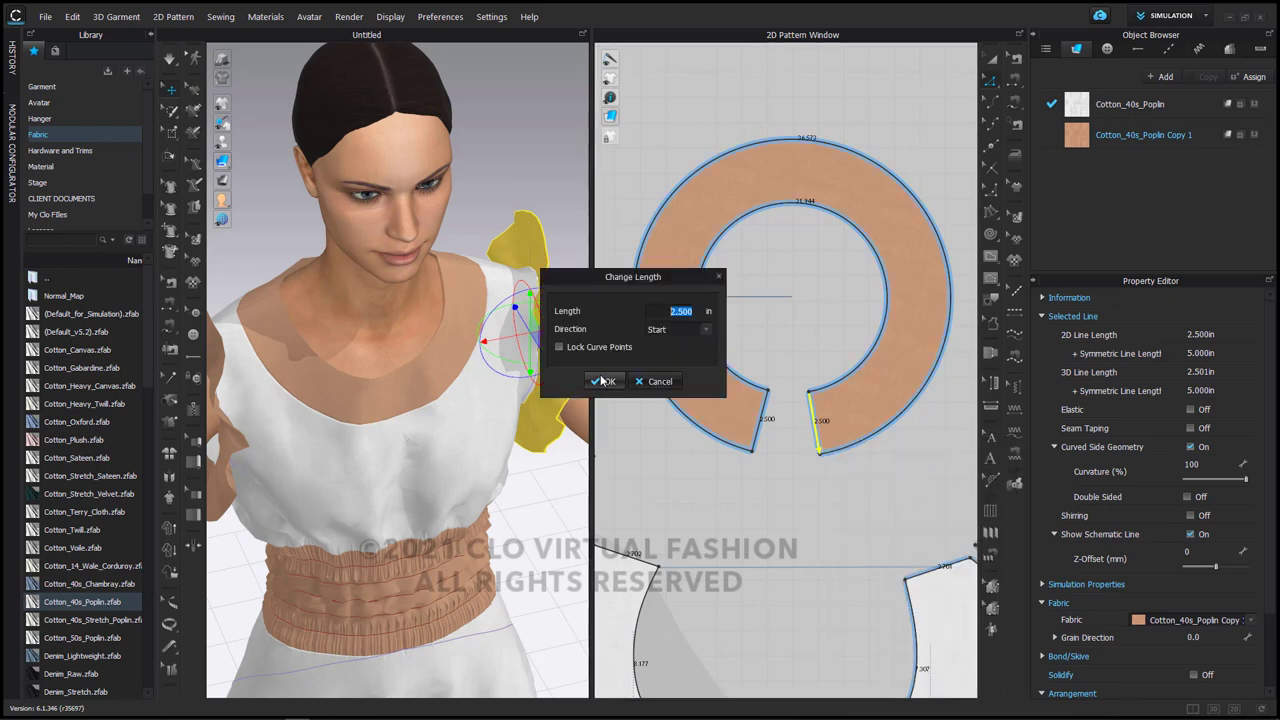
type("1")
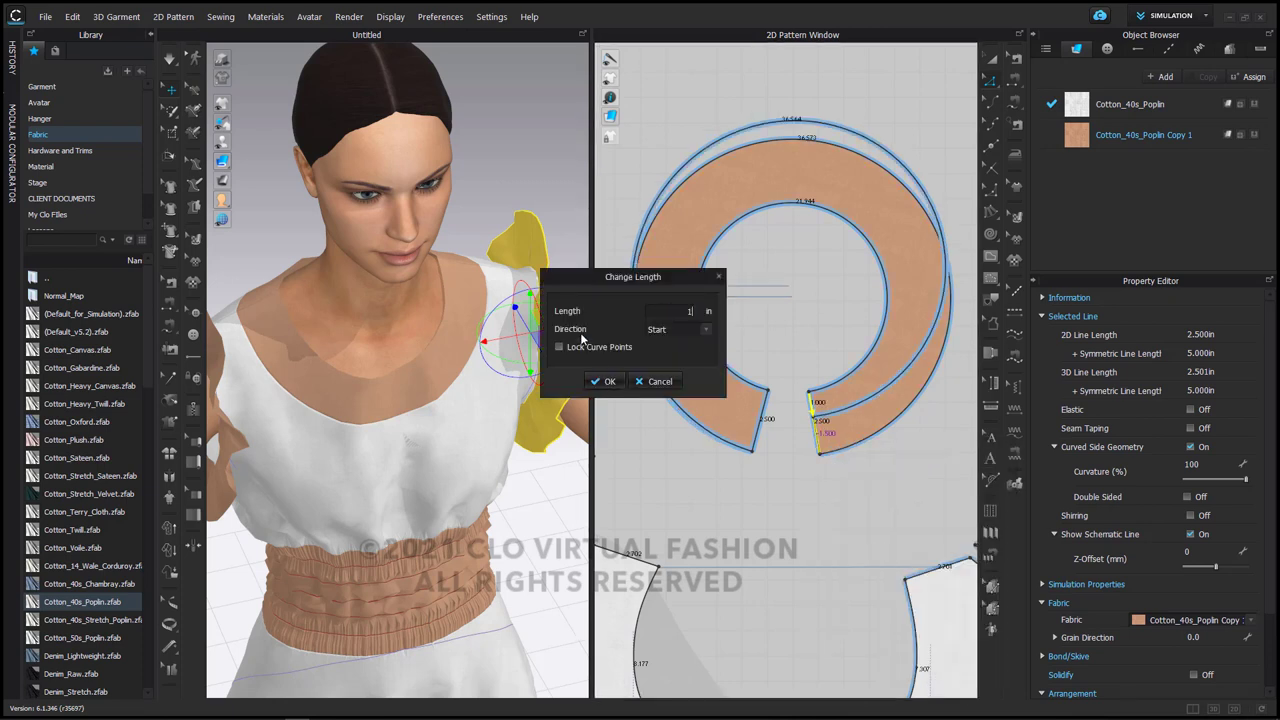
left_click(602, 381)
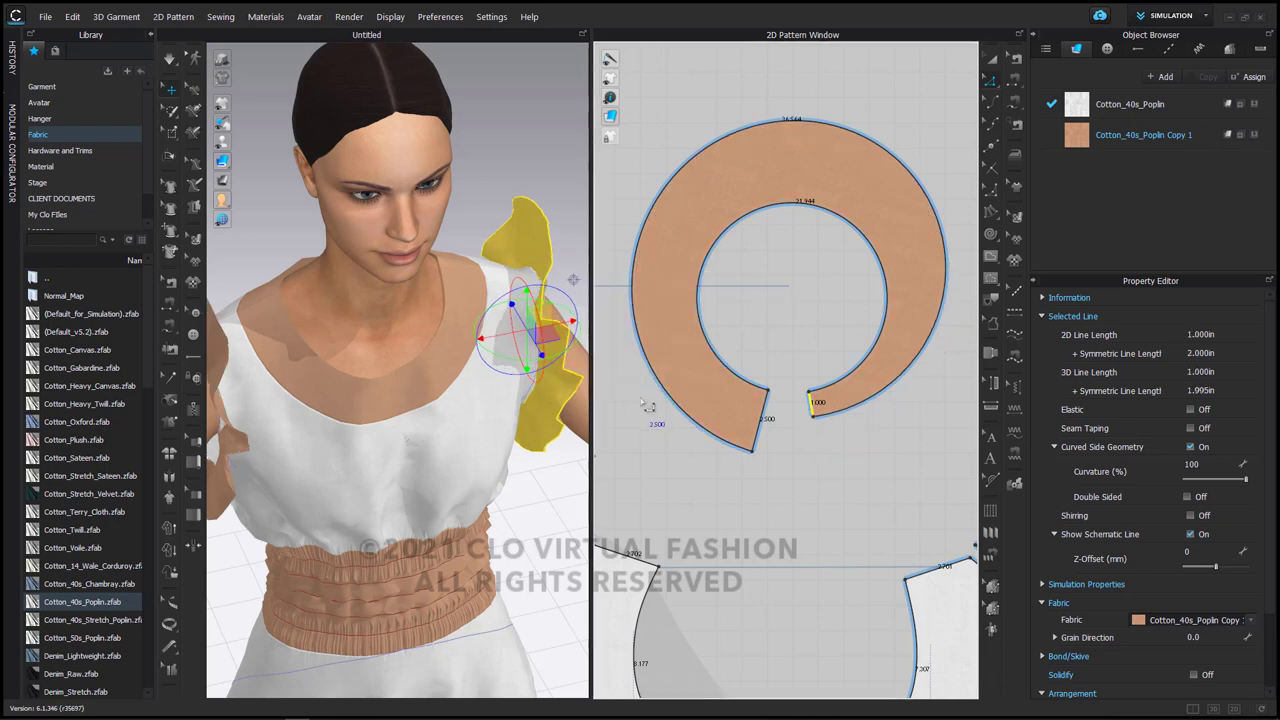
Set the spiral's other short end to 1 in with the End direction and simulate the garment.
right_click(765, 441)
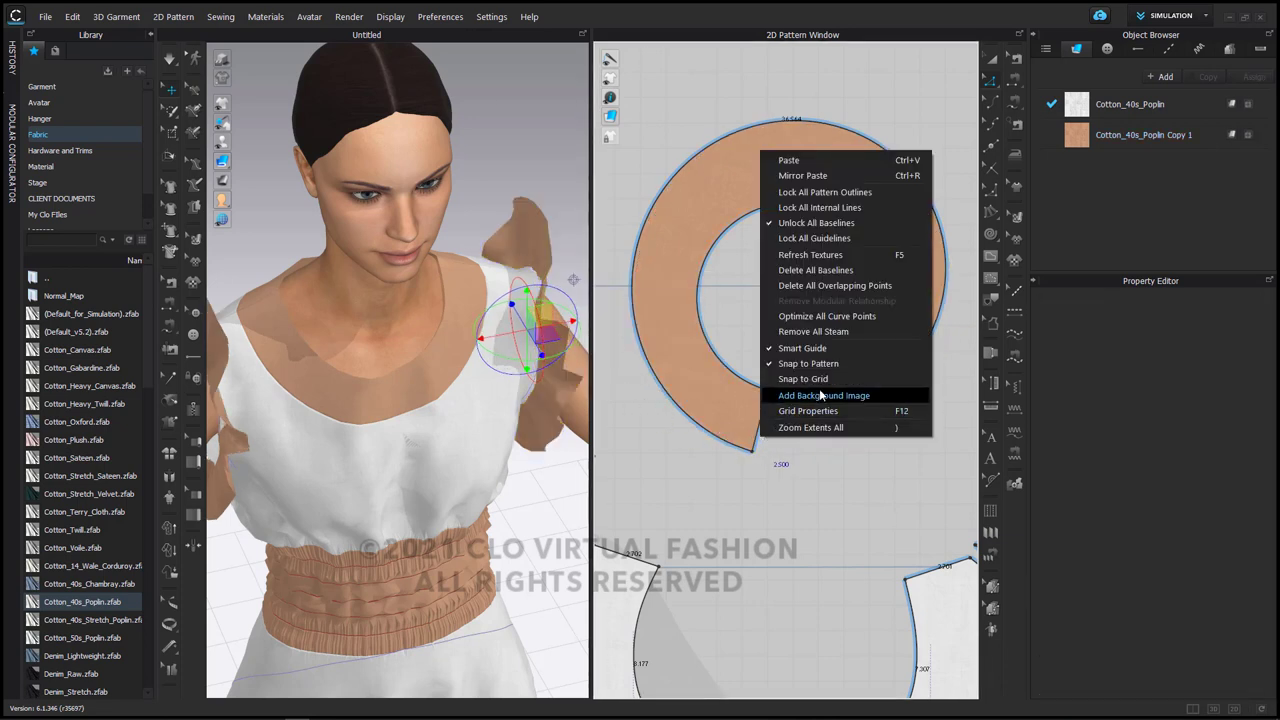
left_click(736, 313)
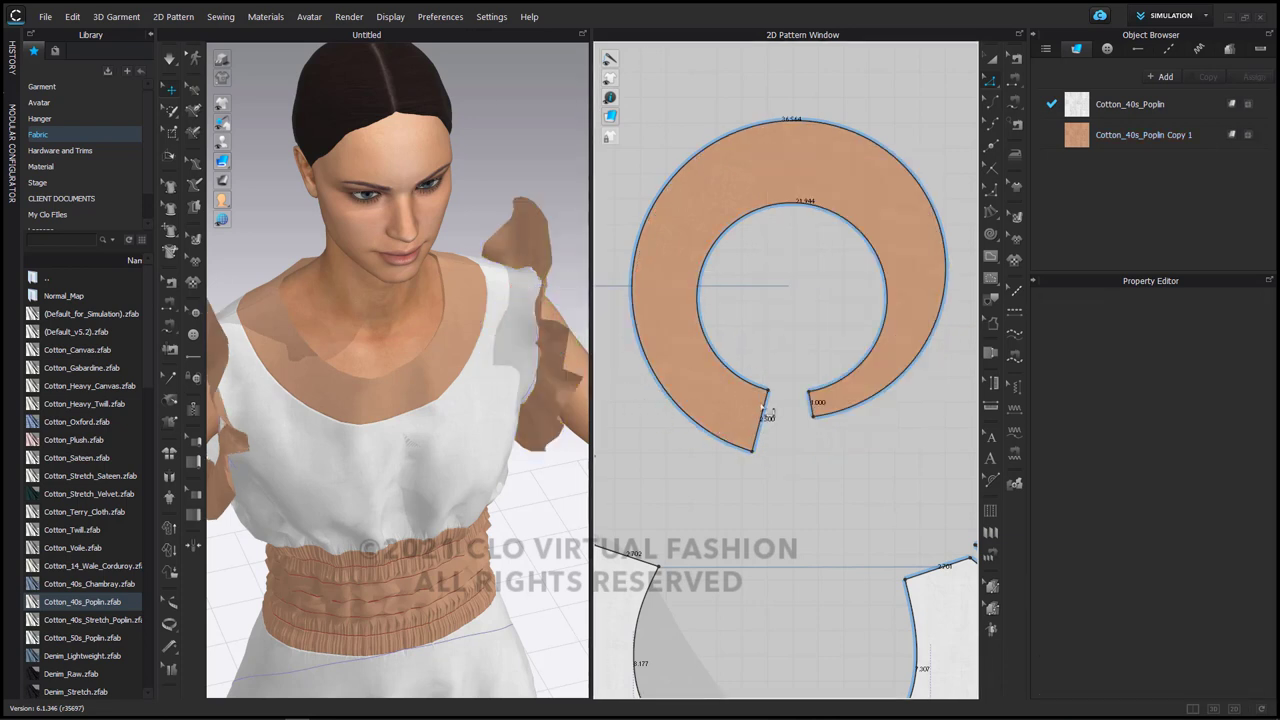
right_click(766, 419)
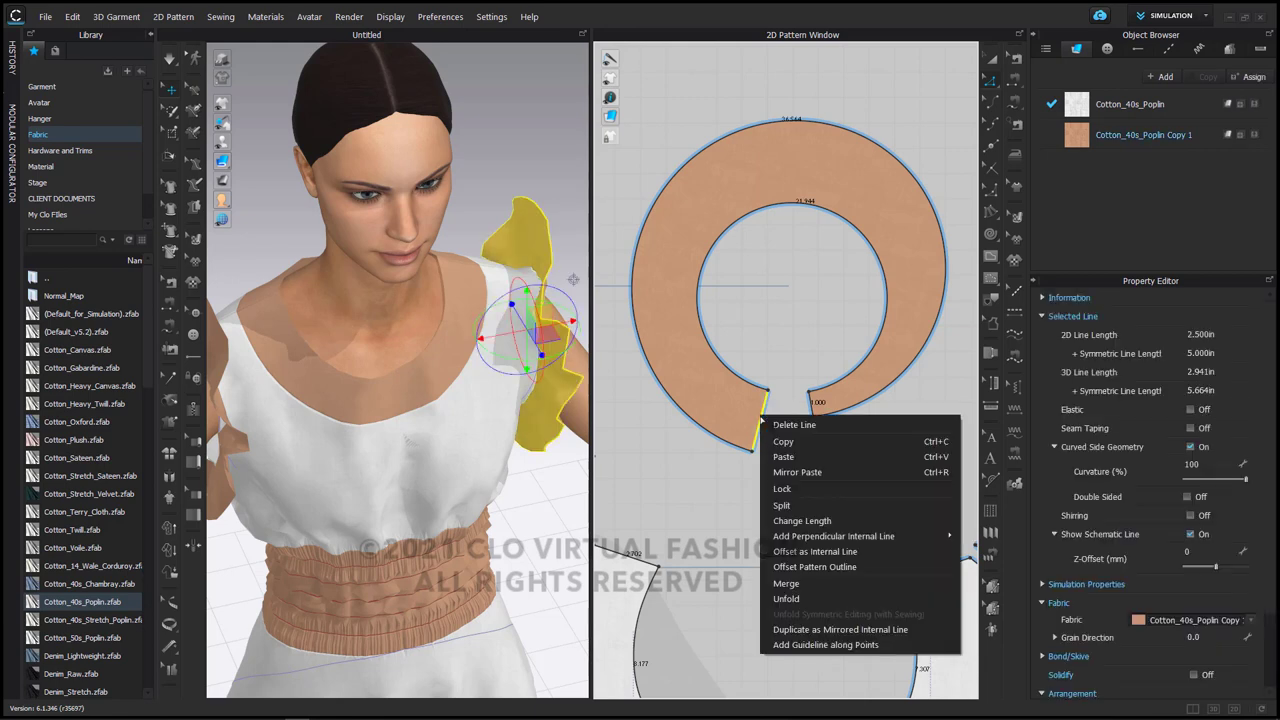
left_click(829, 521)
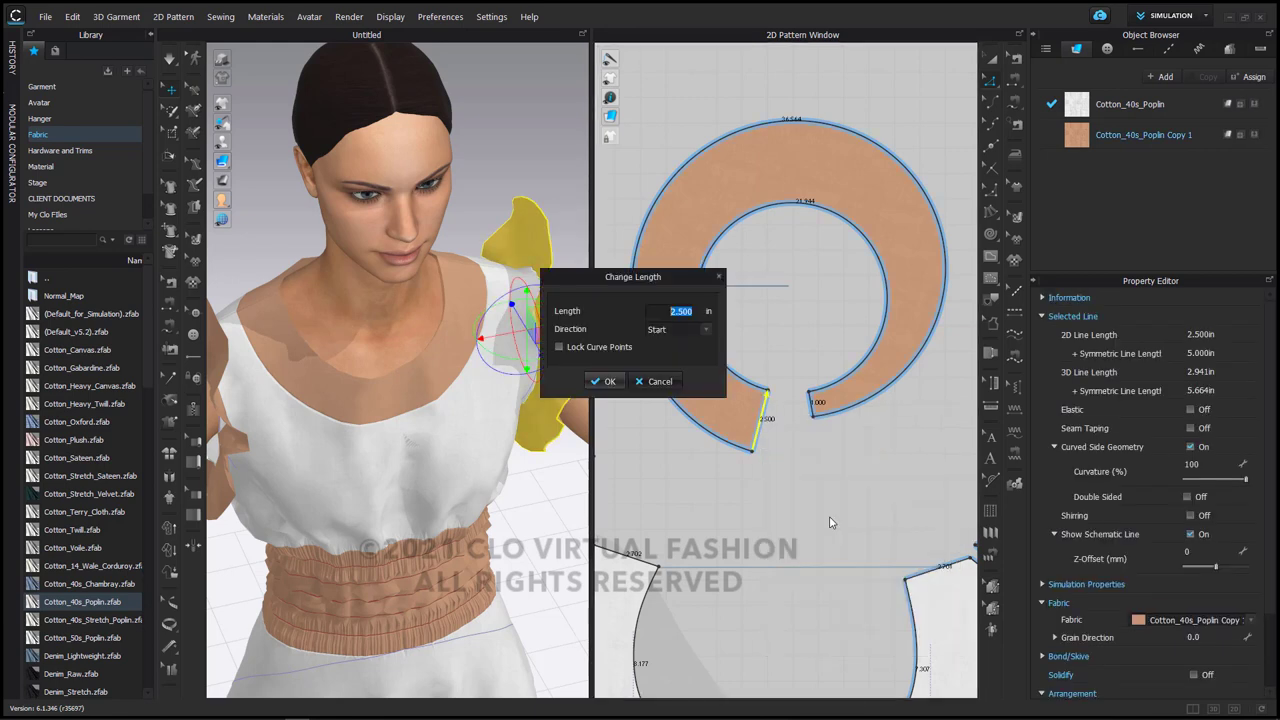
left_click(661, 330)
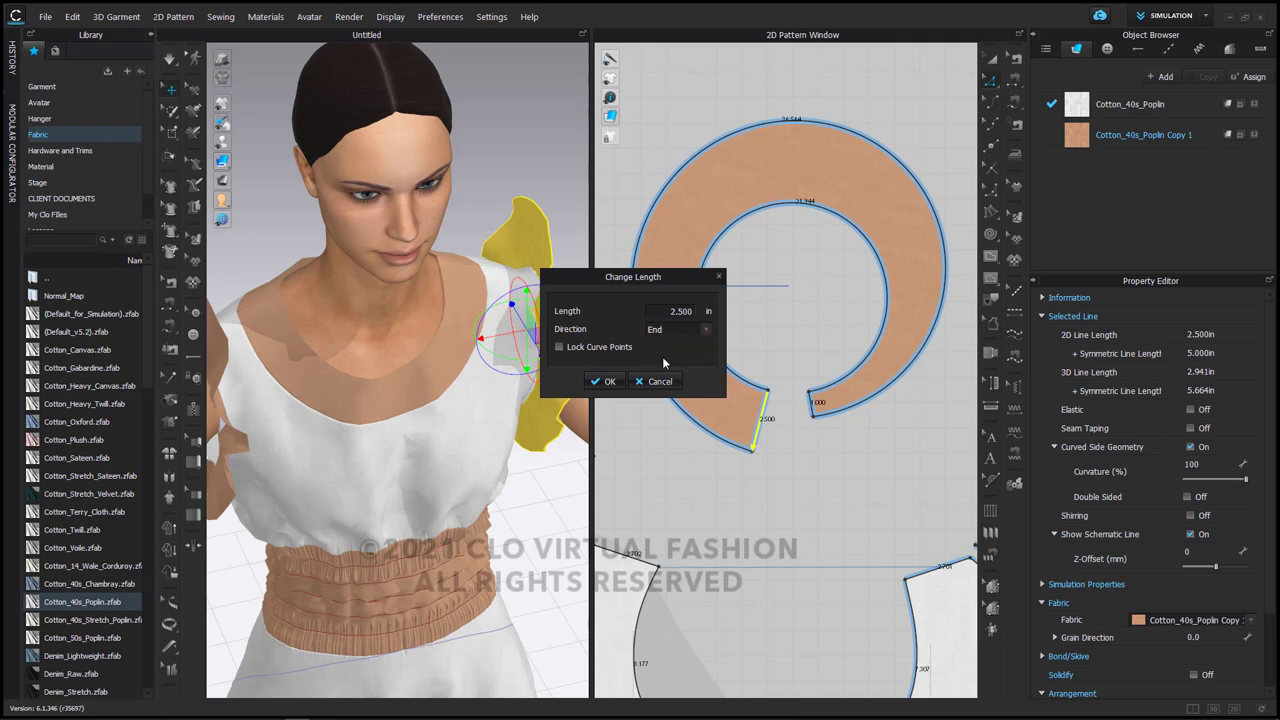
left_click_drag(668, 314, 706, 312)
type("1")
left_click(613, 382)
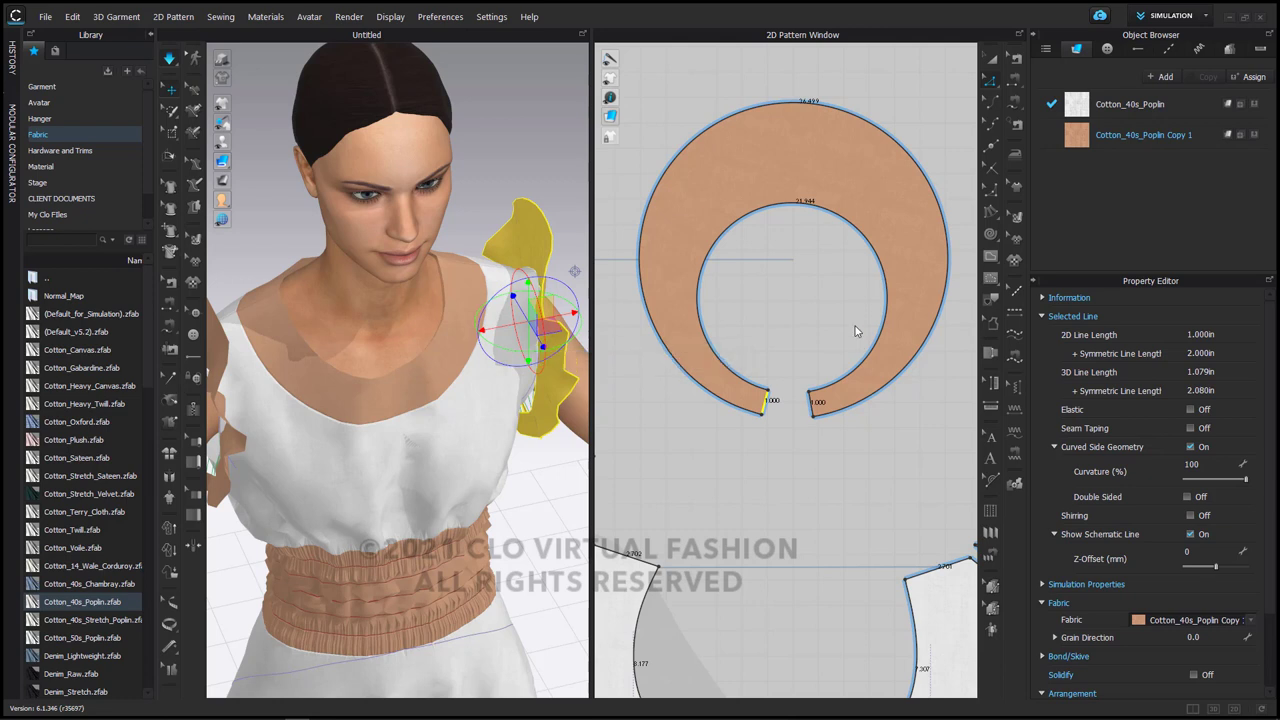
key("space")
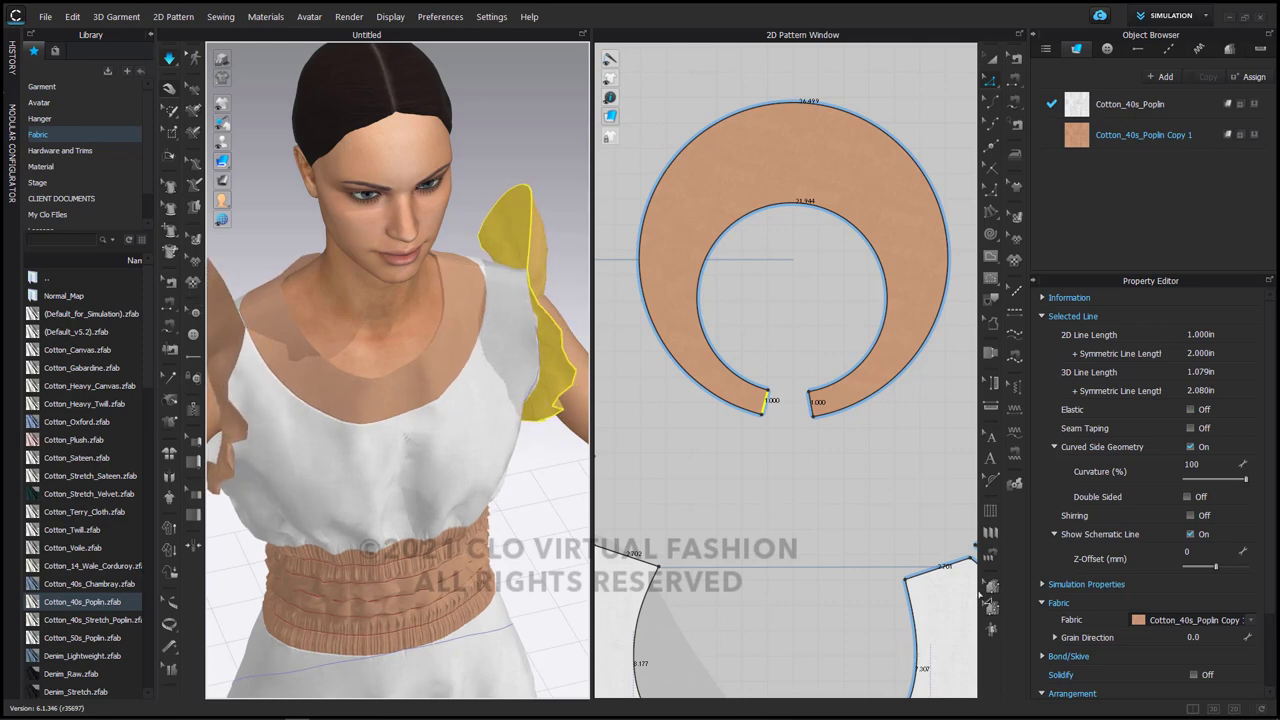
key("space")
Turn on Elastic with a ratio of 125 along the spiral's outer curve and simulate the garment.
left_click(897, 104)
left_click(903, 149)
scroll(899, 140, "down", 3)
middle_click_drag(686, 226, 713, 272)
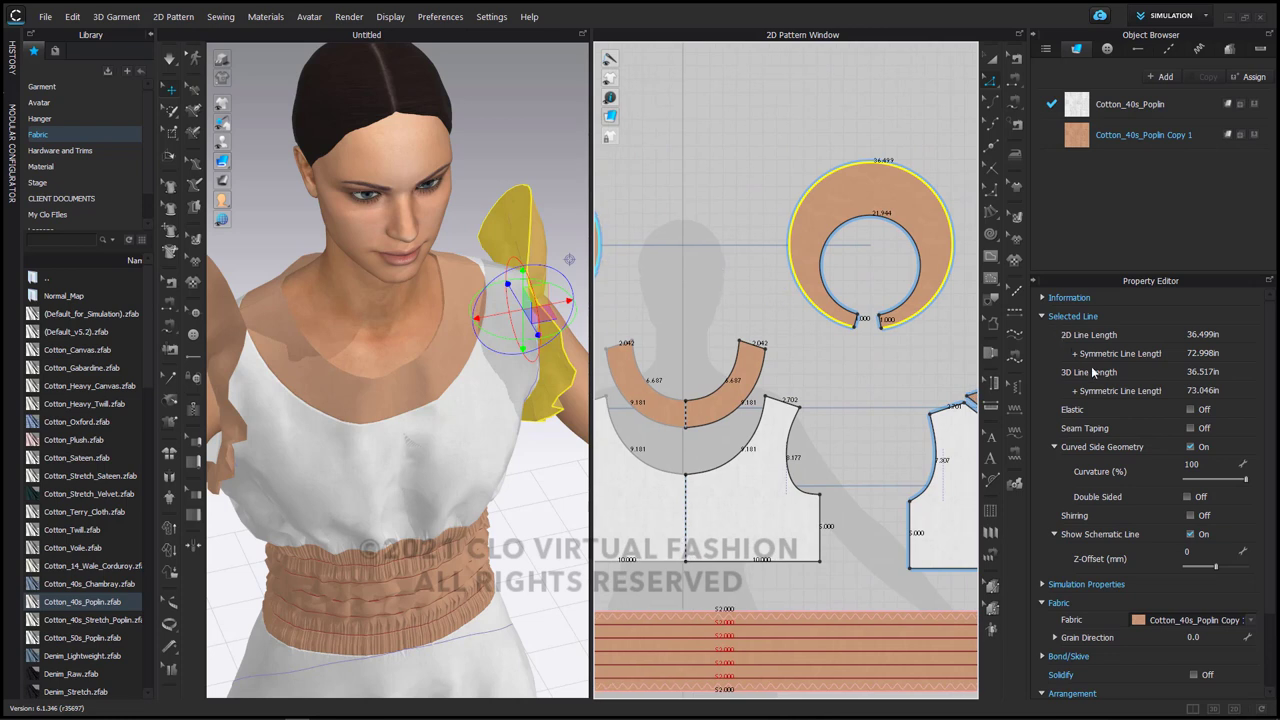
left_click(1192, 410)
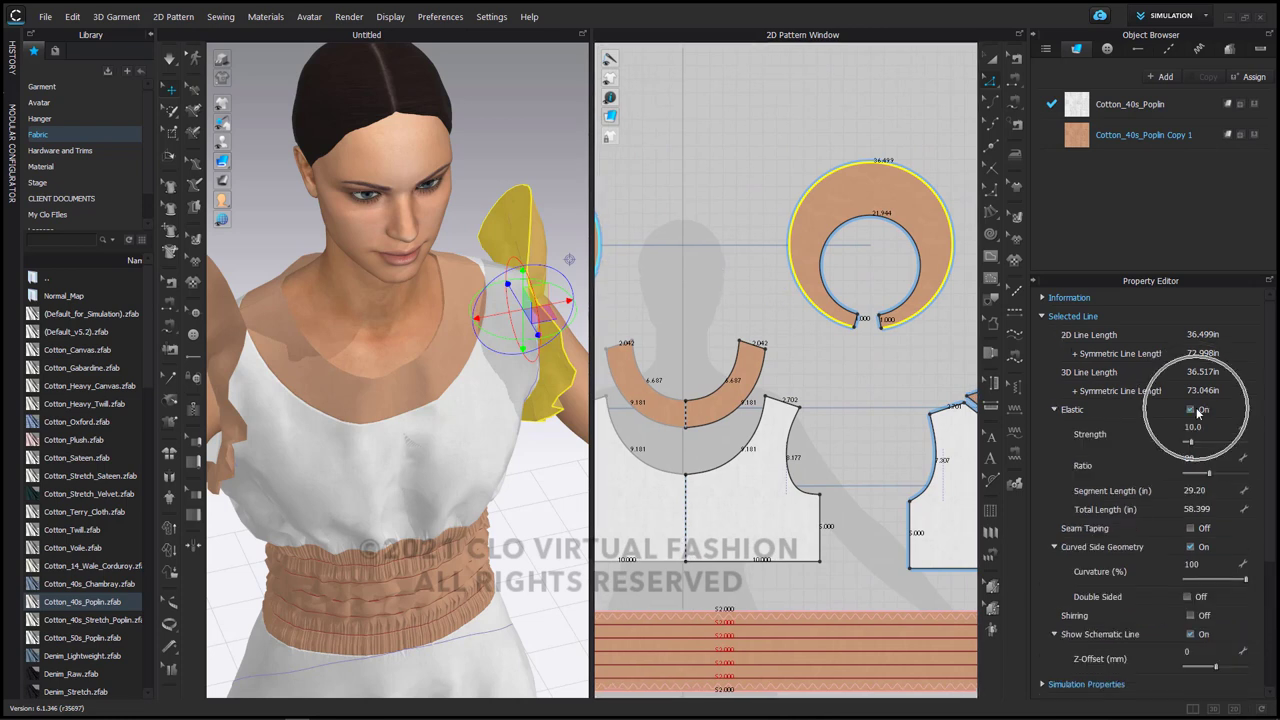
left_click(1195, 457)
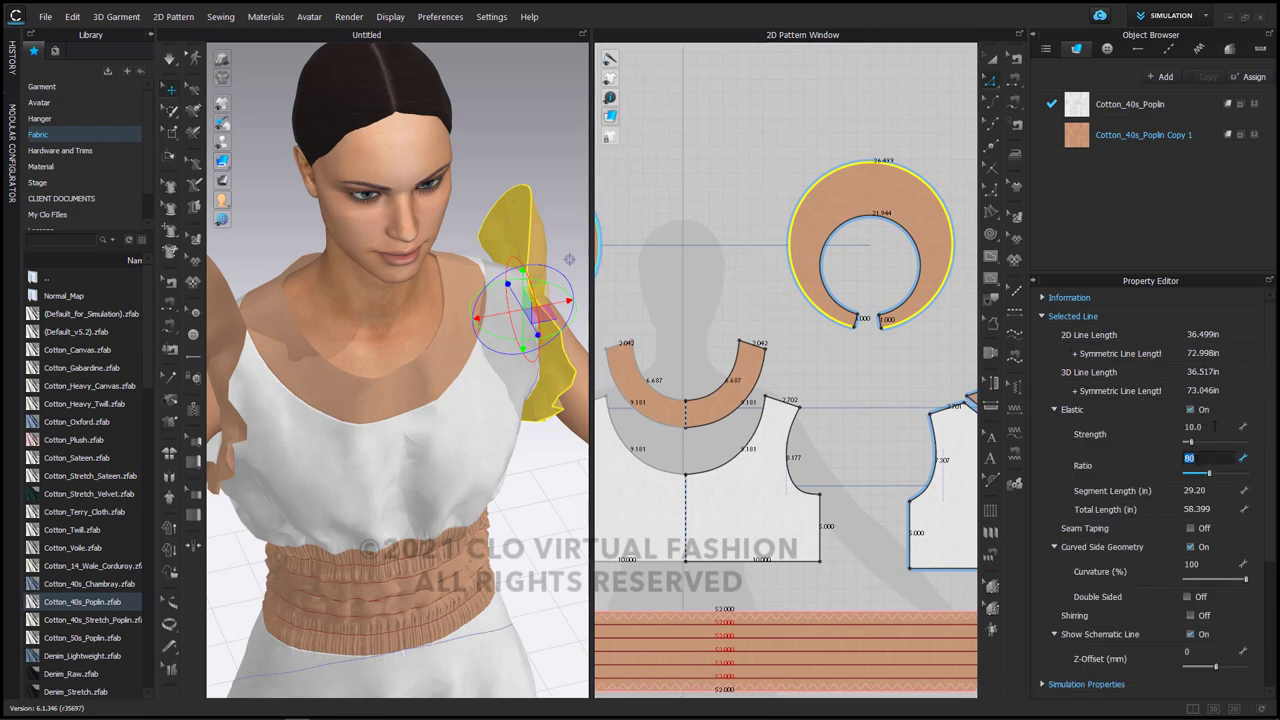
key("Return")
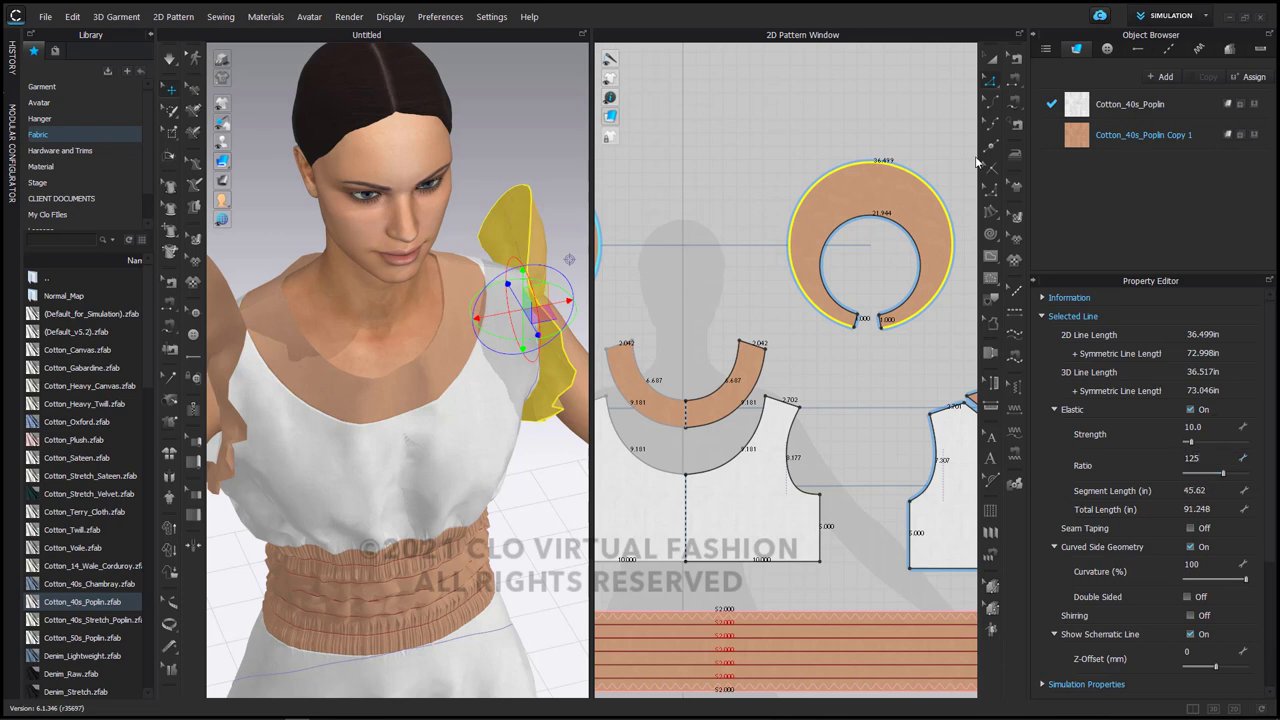
left_click(773, 185)
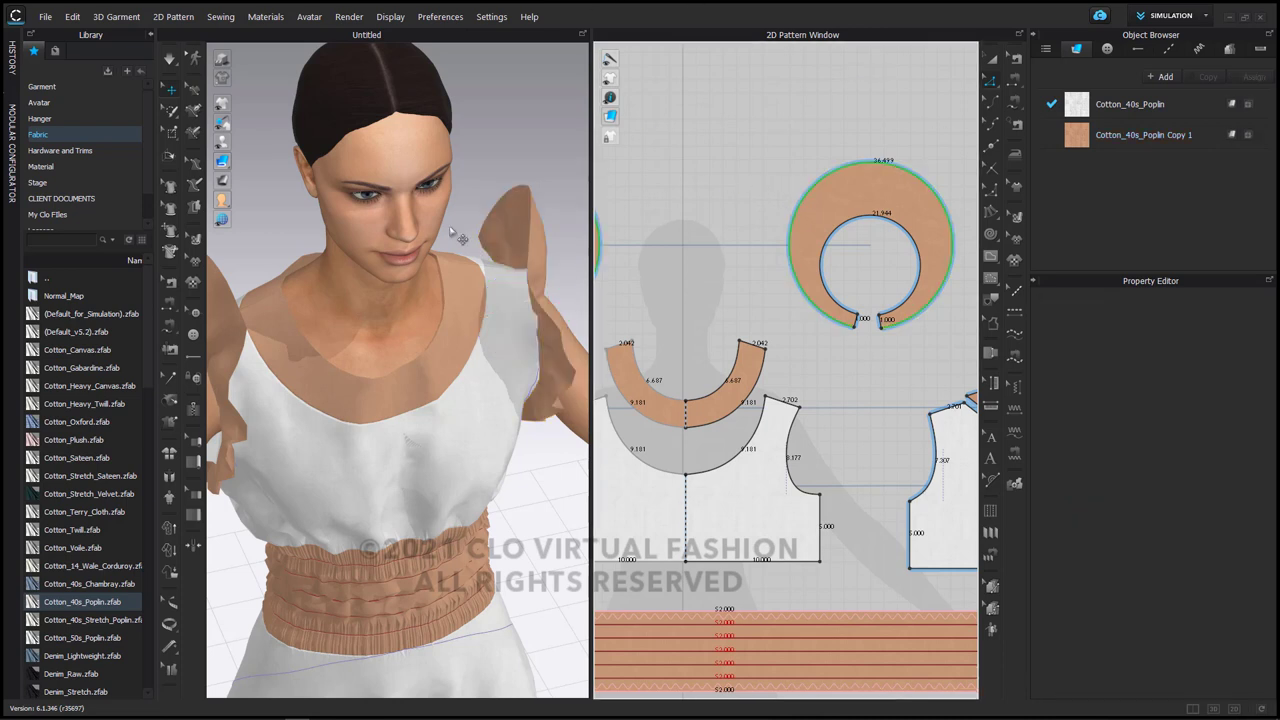
key("space")
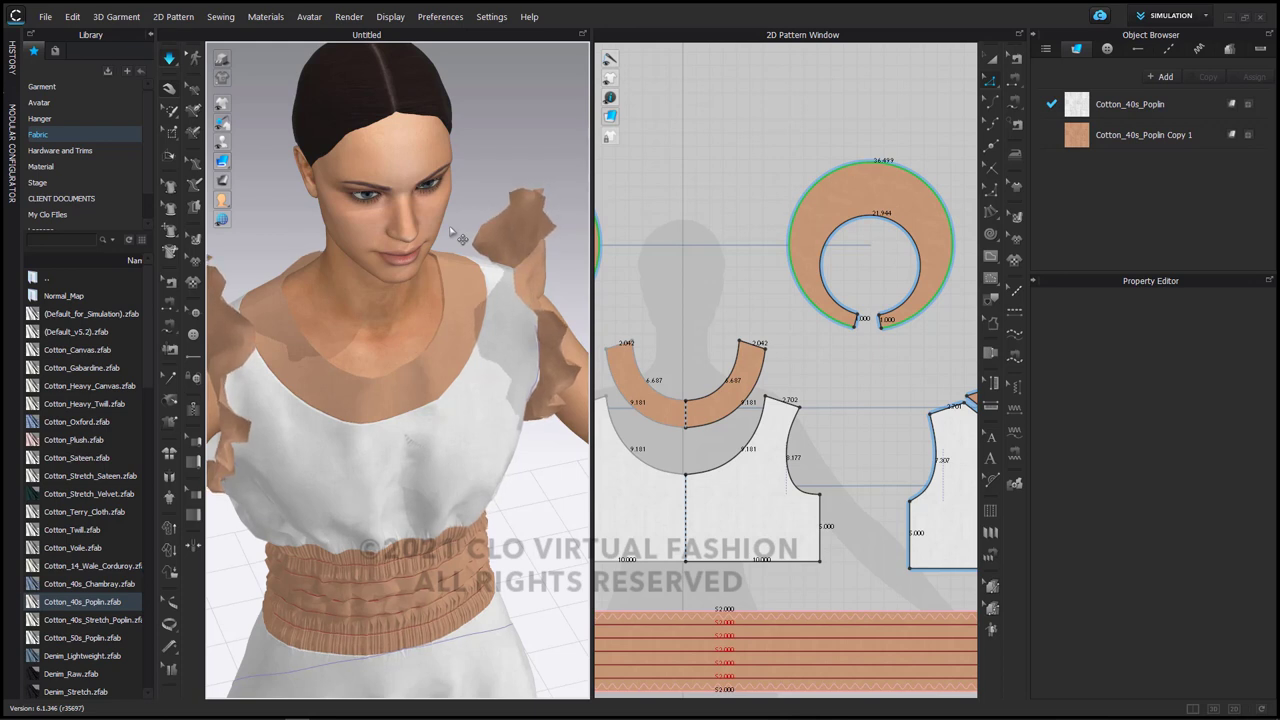
key("space")
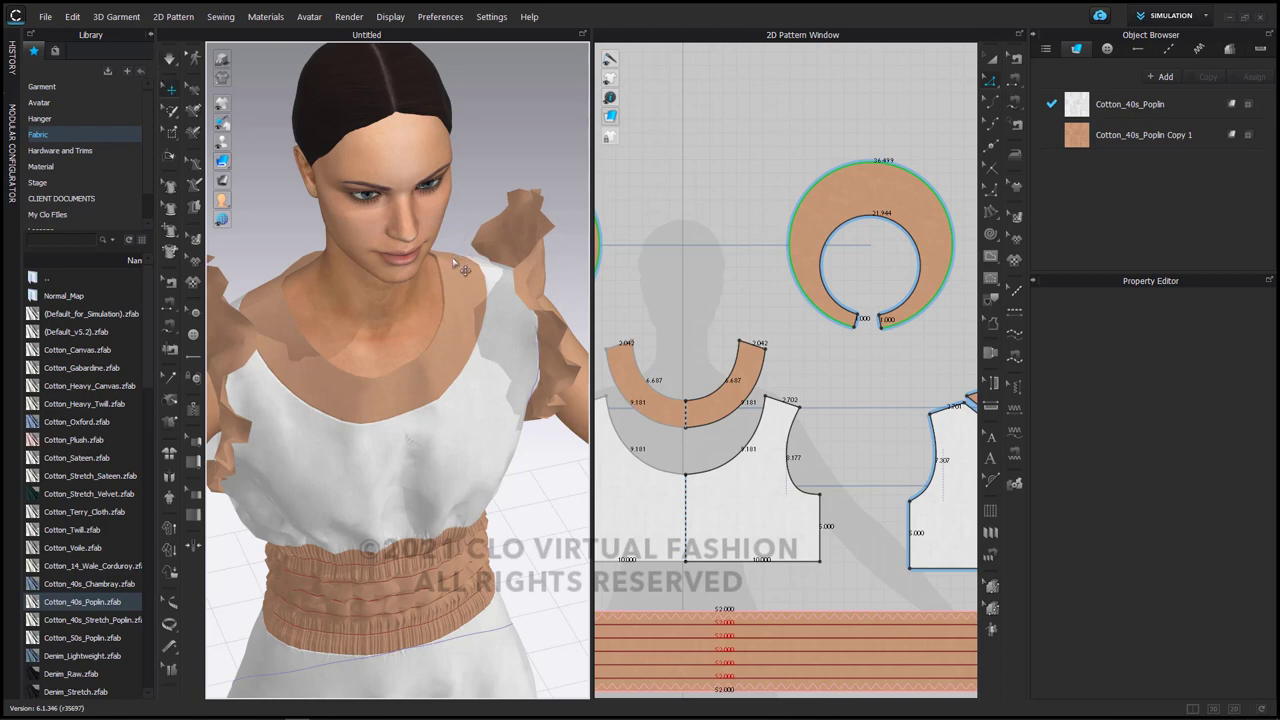
Delete the centre back seams of the back neckline band and the back bodice.
scroll(450, 260, "up", 3)
scroll(450, 260, "up", 2)
middle_click_drag(450, 260, 469, 185)
right_click_drag(469, 185, 584, 238)
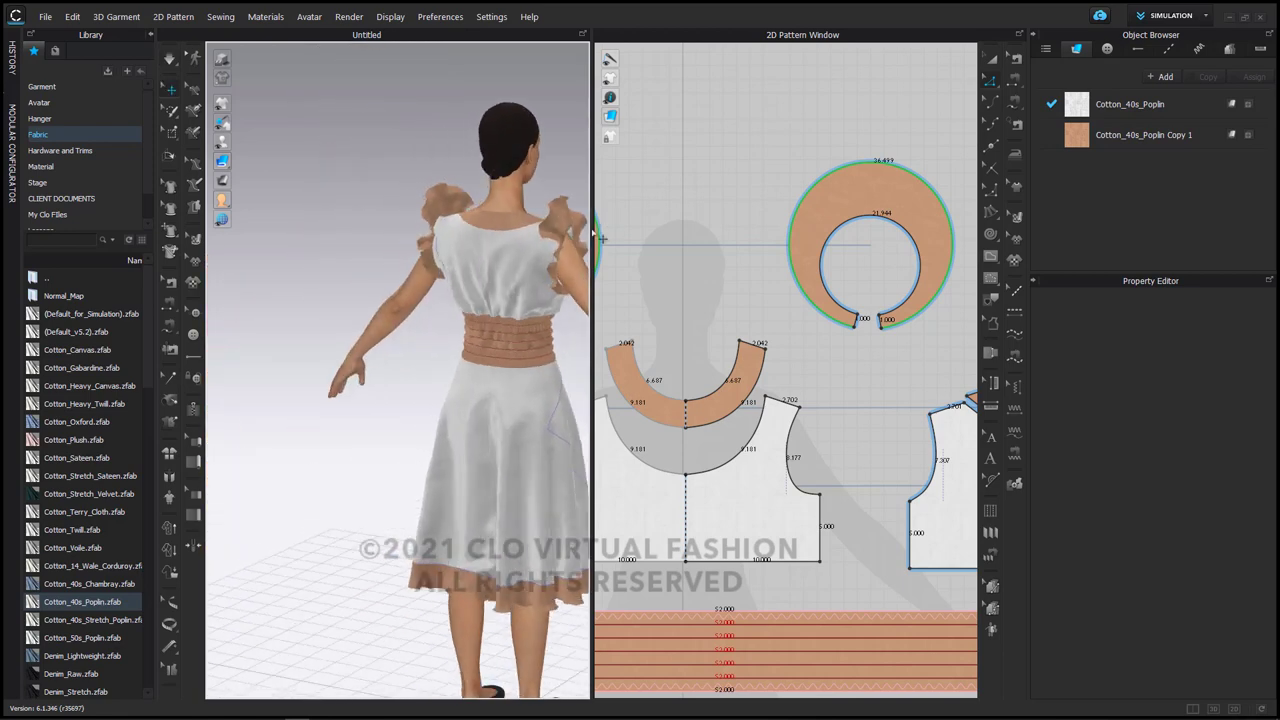
middle_click_drag(584, 238, 413, 211)
scroll(772, 312, "down", 3)
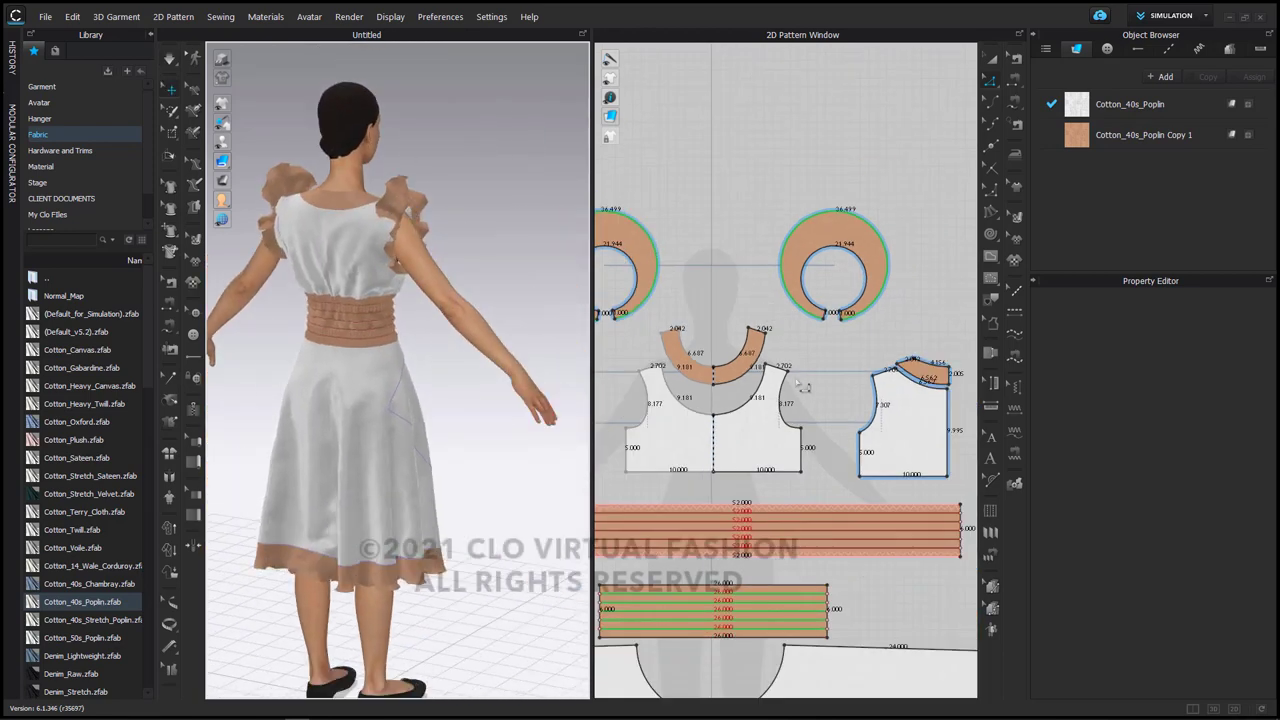
scroll(700, 340, "up", 1)
scroll(290, 196, "up", 5)
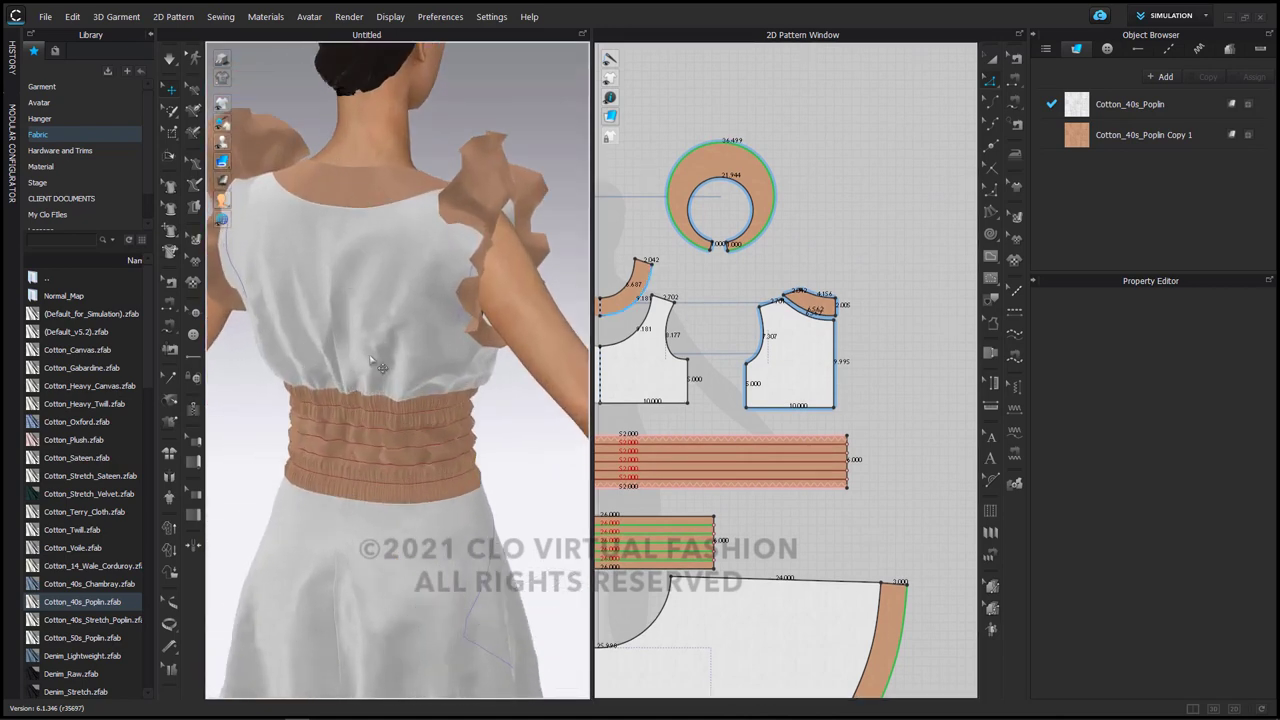
scroll(918, 246, "up", 5)
left_click(1016, 59)
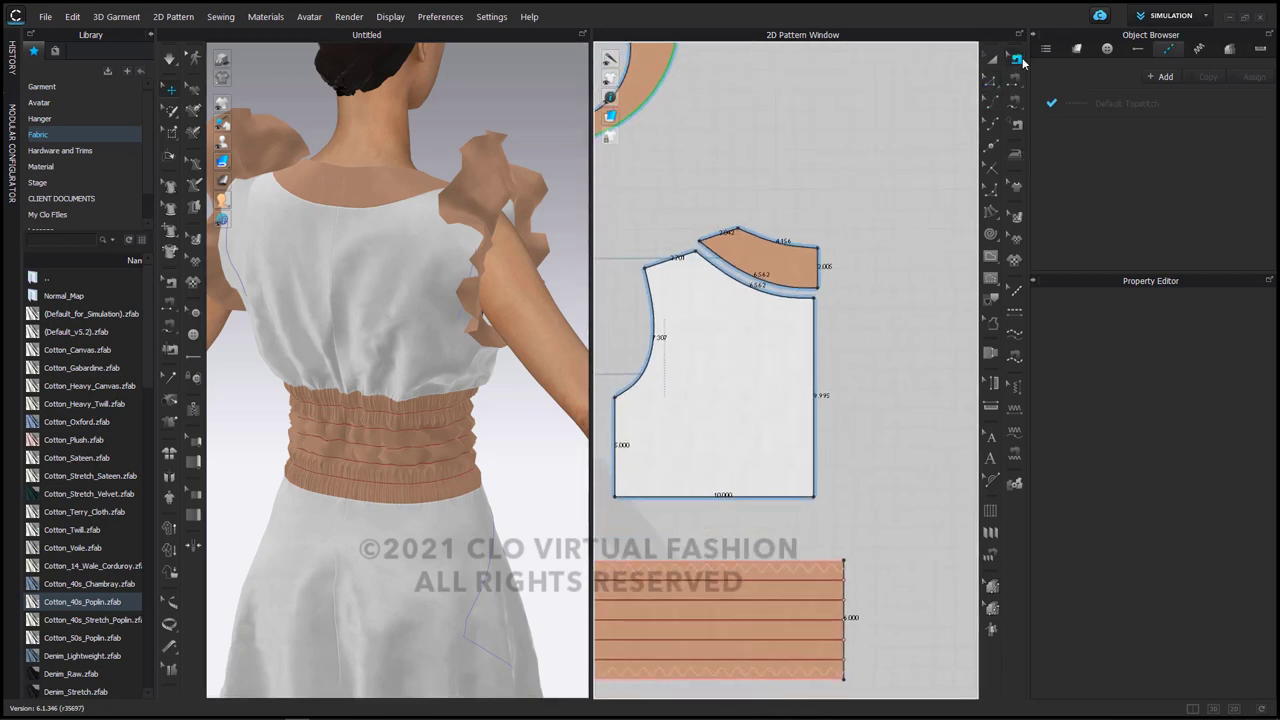
left_click(820, 275)
scroll(820, 275, "up", 2)
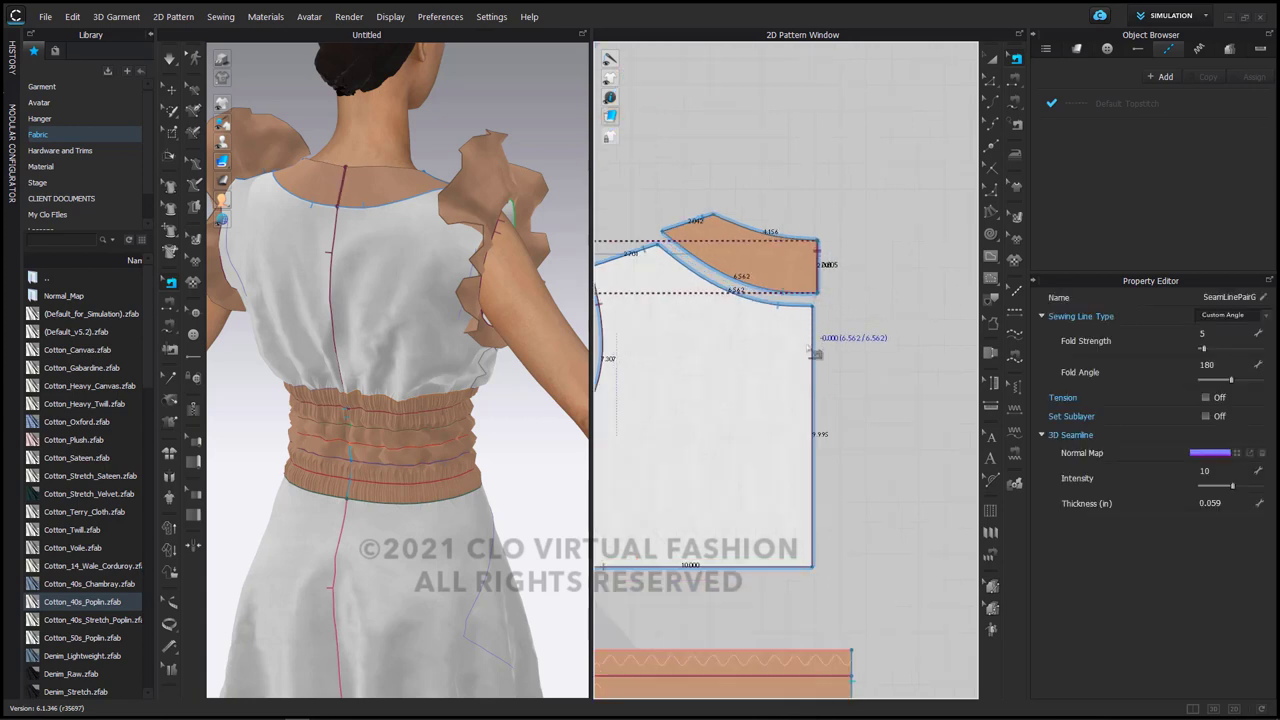
left_click(813, 362, "shift")
key("Delete")
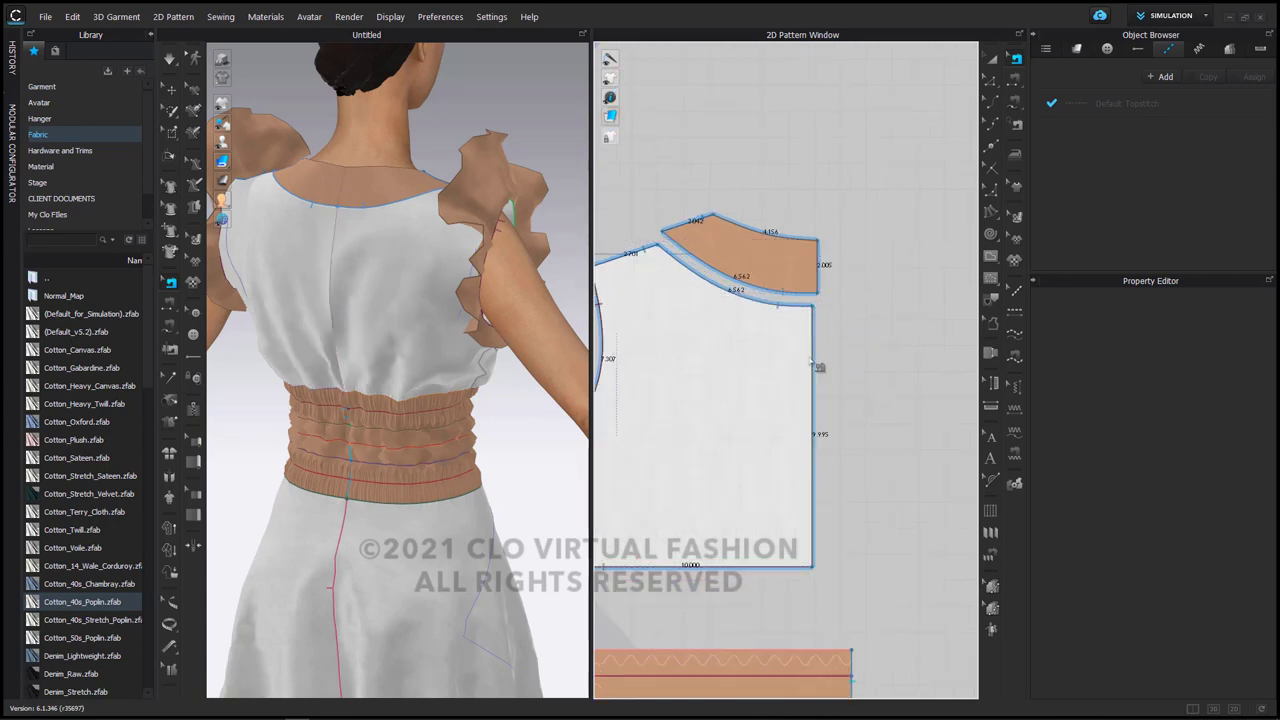
Simulate the garment so that the centre back of the bodice opens.
key("space")
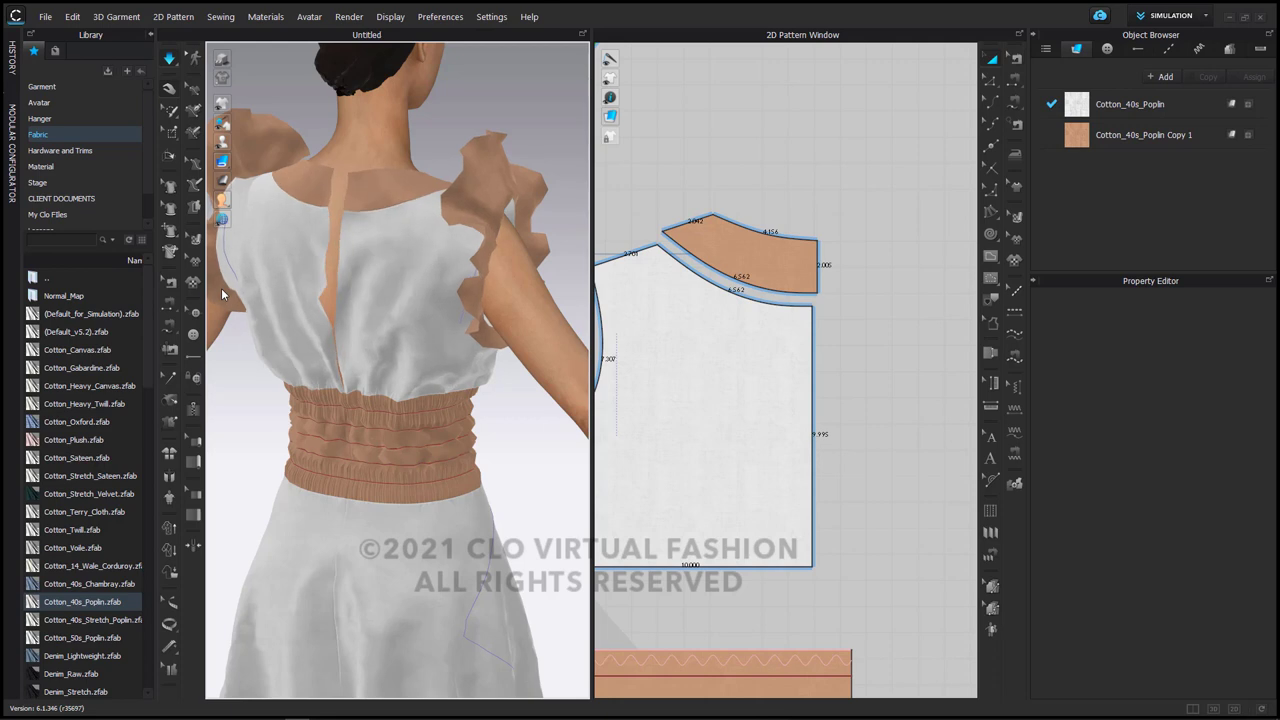
key("b")
scroll(340, 400, "up", 3)
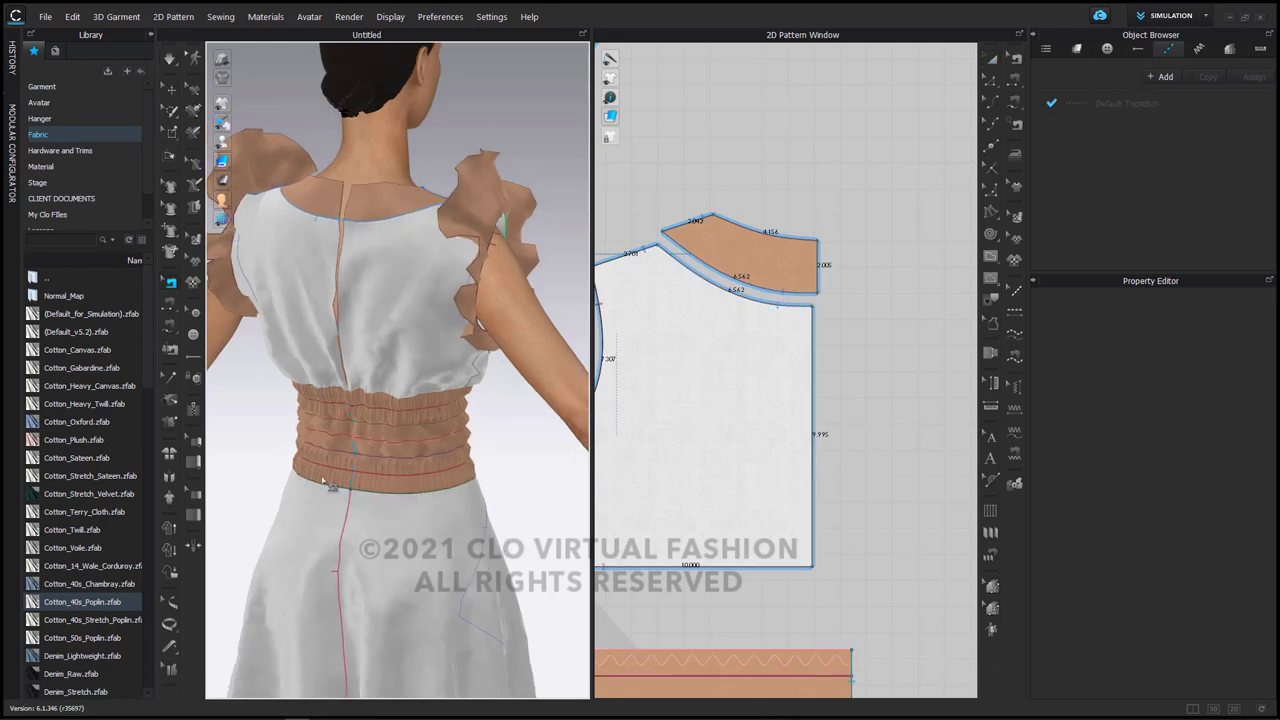
right_click_drag(300, 412, 328, 412)
key("space")
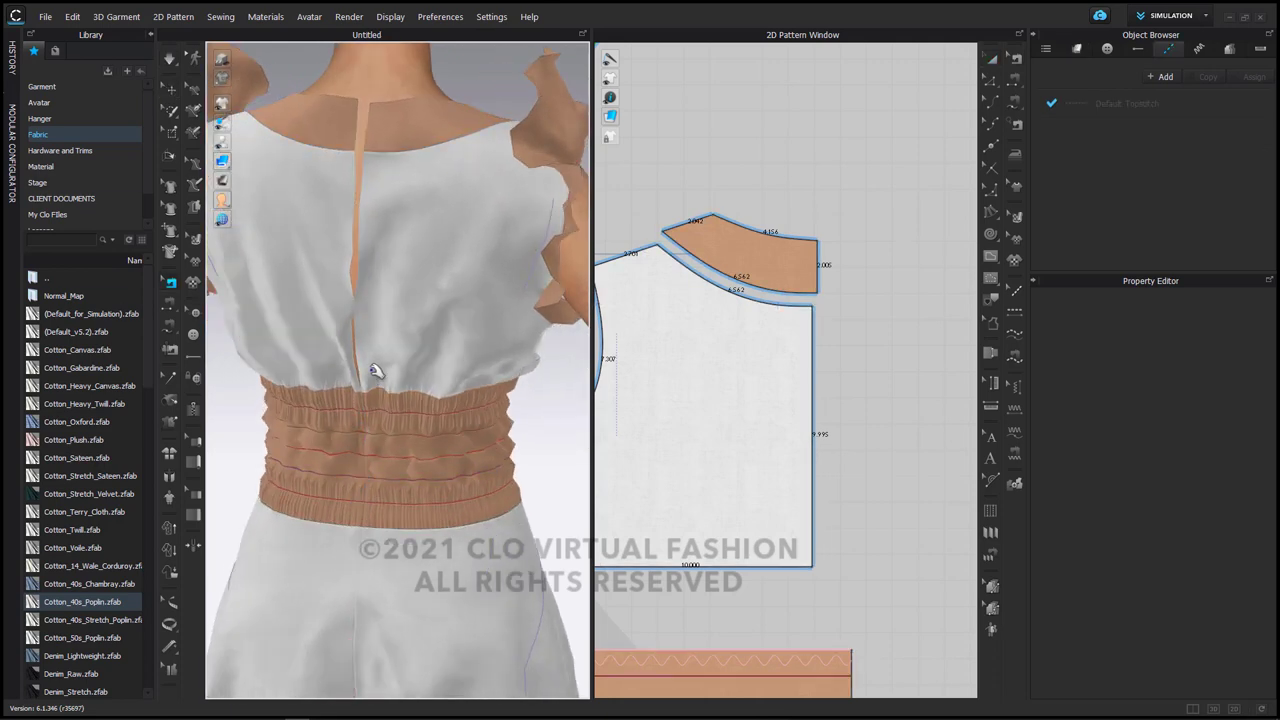
Add a zipper joining the two centre back edges, from the top of the neckline band down to the waistband.
left_click(389, 369)
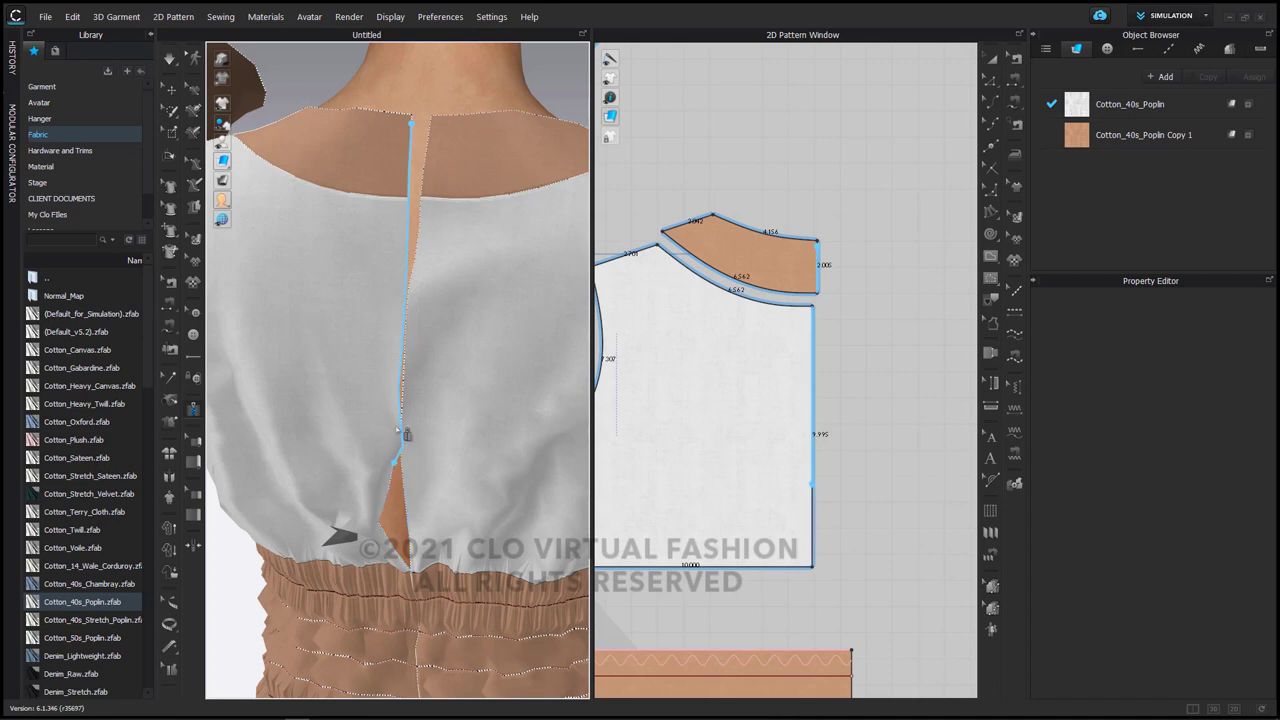
left_click(414, 570)
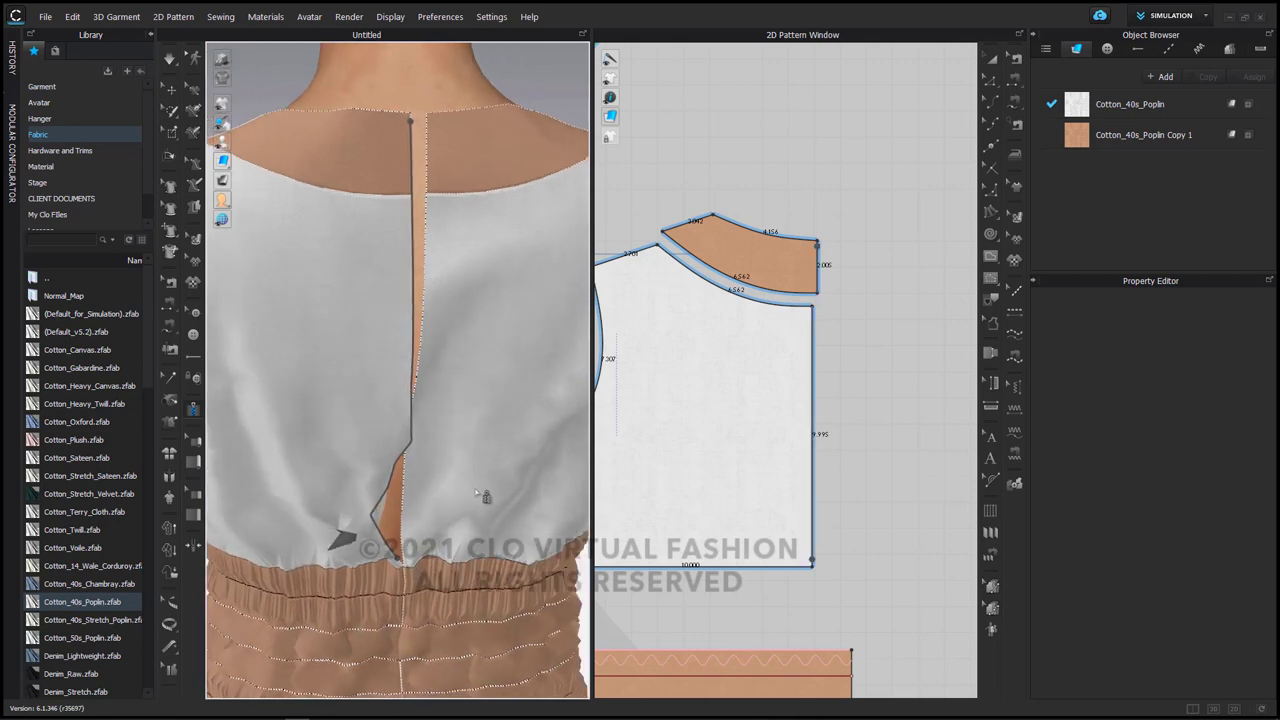
left_click(427, 122)
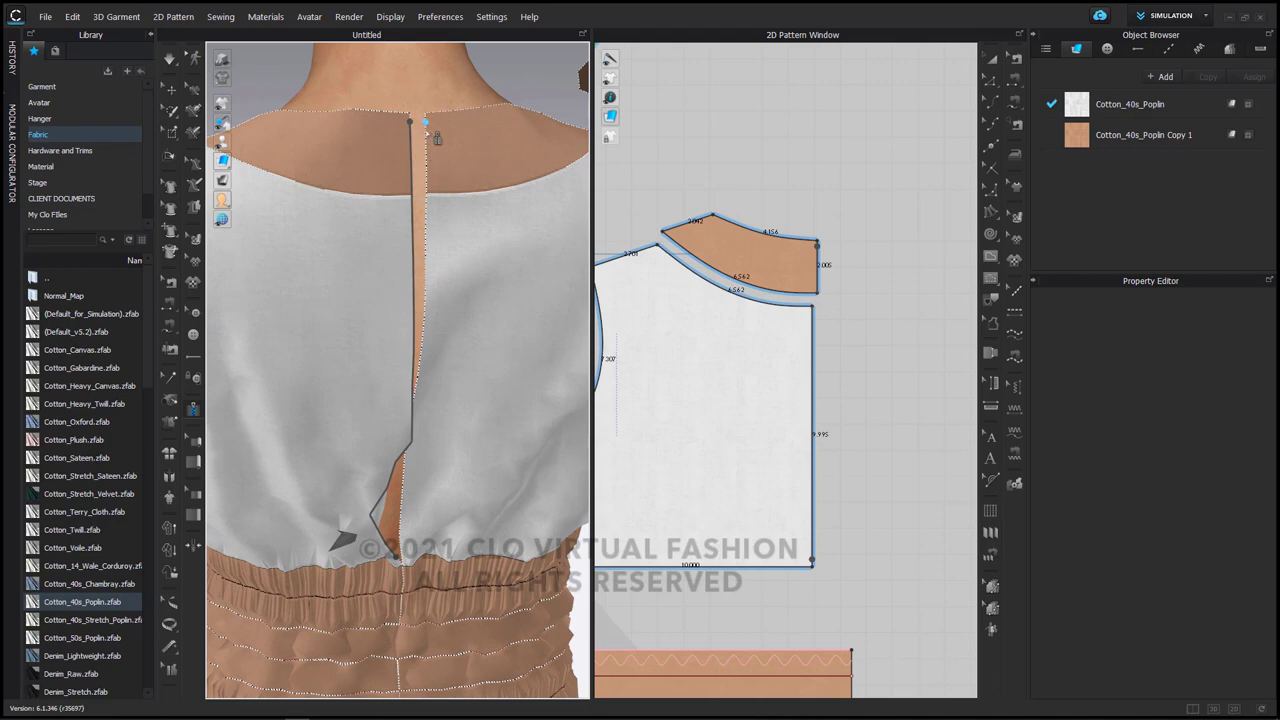
middle_click_drag(410, 503, 480, 362)
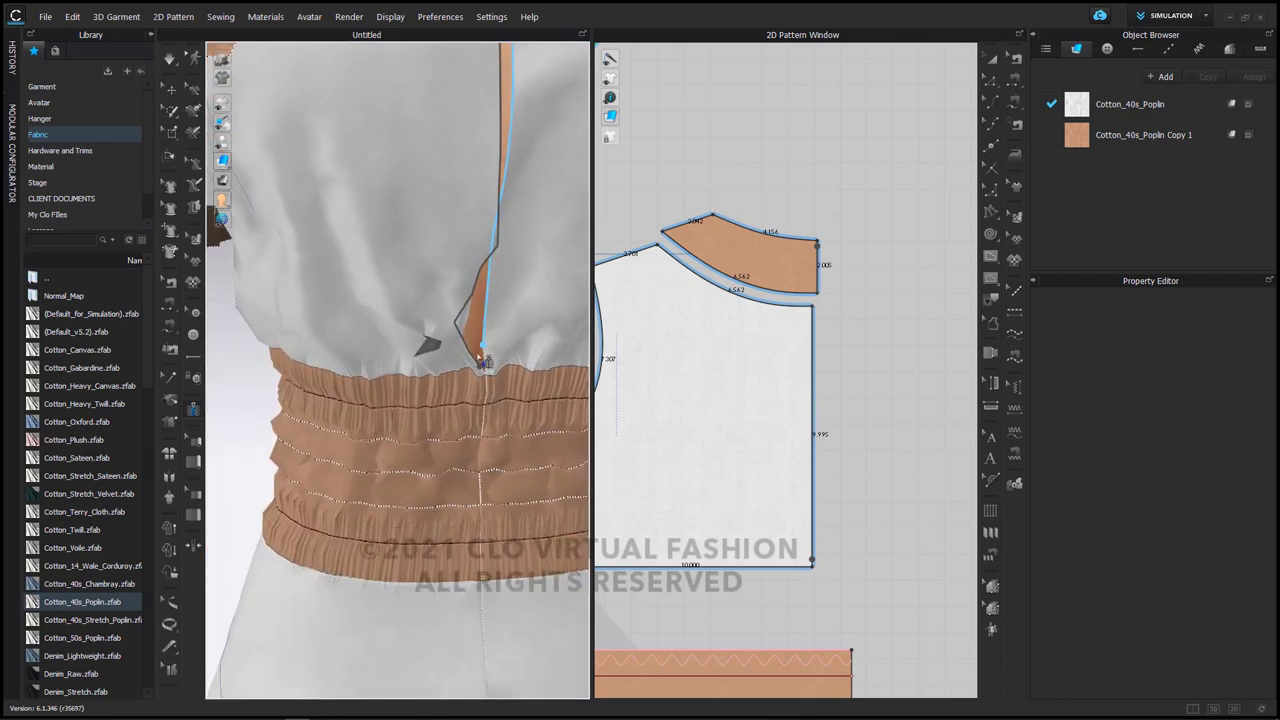
scroll(482, 366, "down", 3)
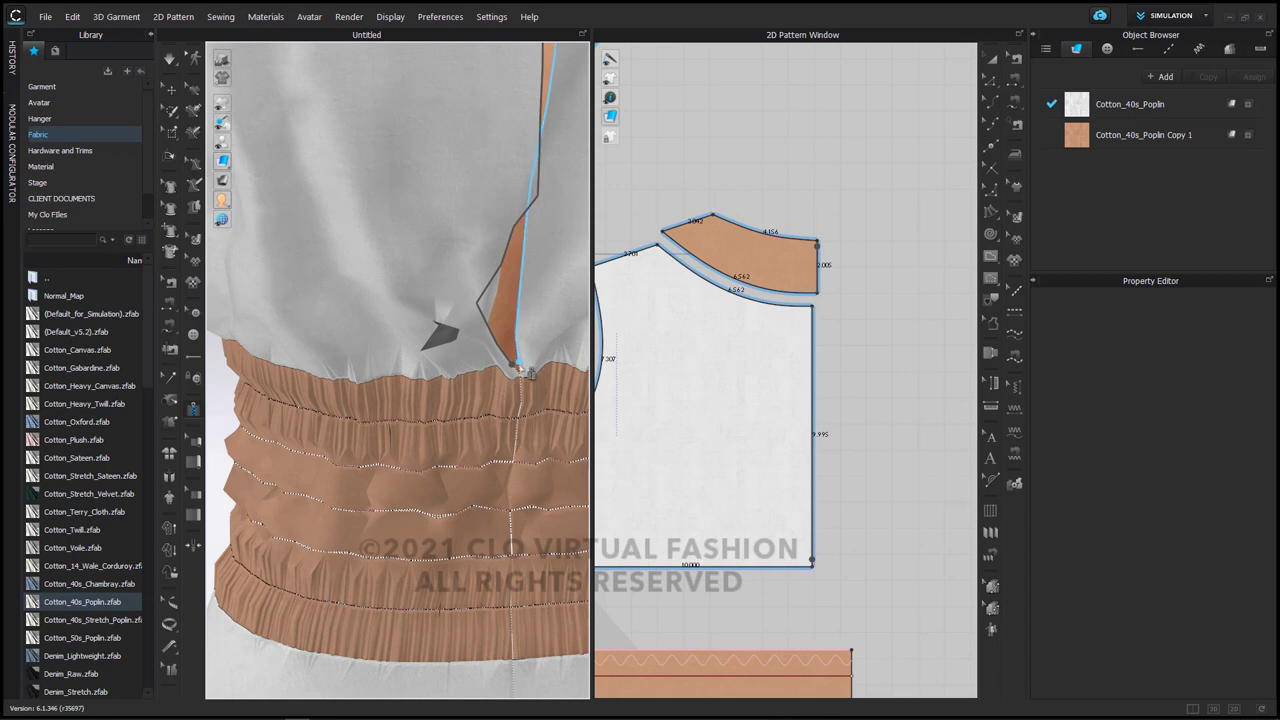
double_click(518, 368)
scroll(518, 368, "up", 2)
middle_click_drag(518, 368, 394, 602)
key("space")
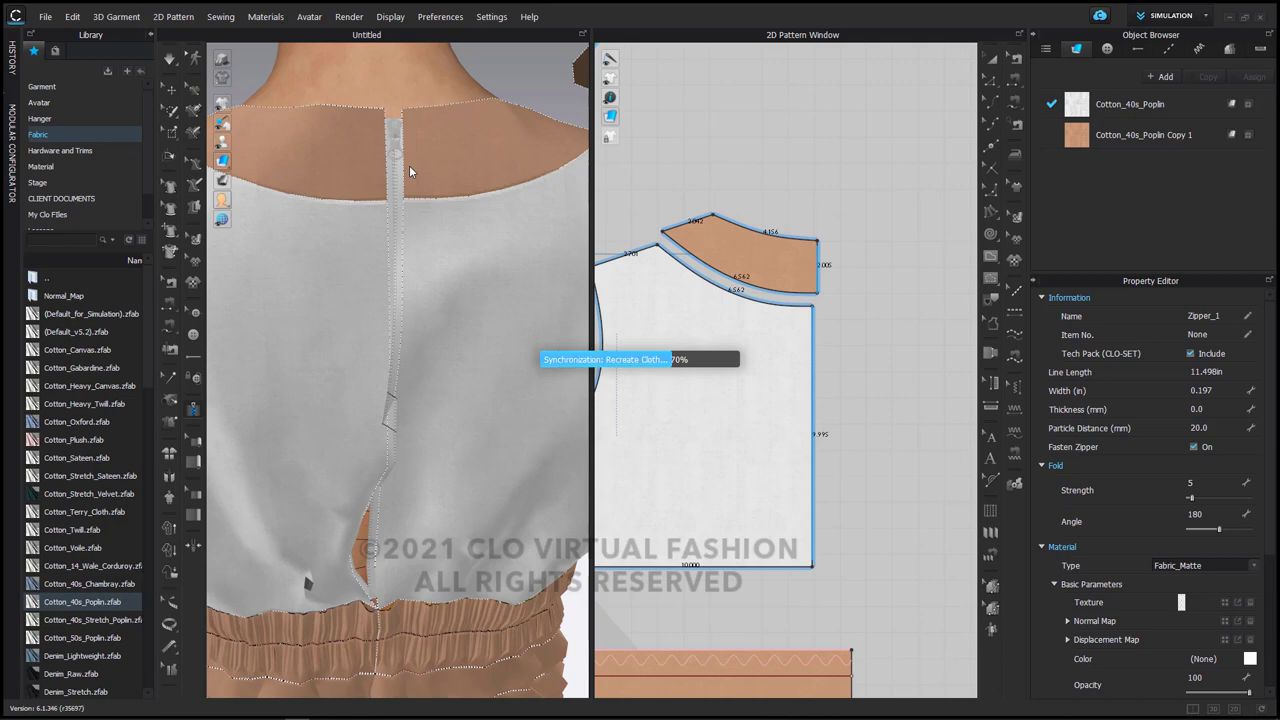
Set the centre back zipper's width to 0.1 in.
scroll(409, 172, "up", 2)
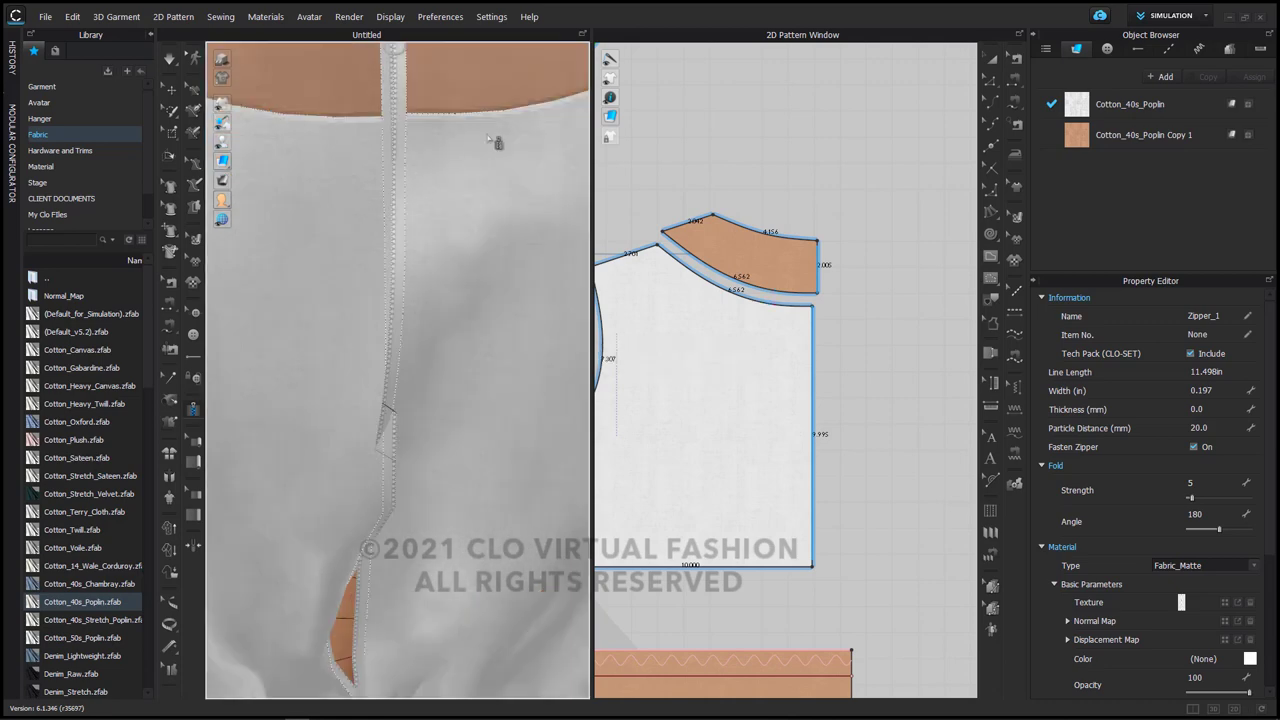
scroll(409, 132, "up", 3)
middle_click_drag(409, 132, 404, 503)
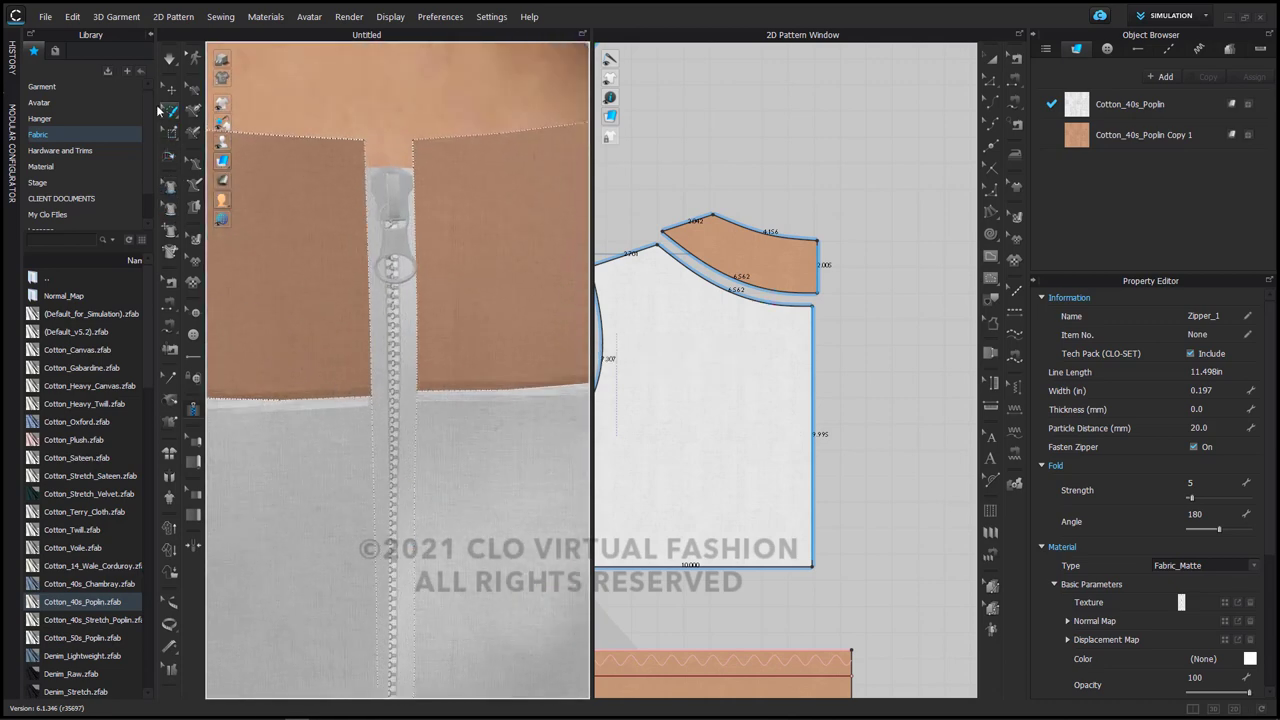
left_click(172, 90)
left_click(390, 340)
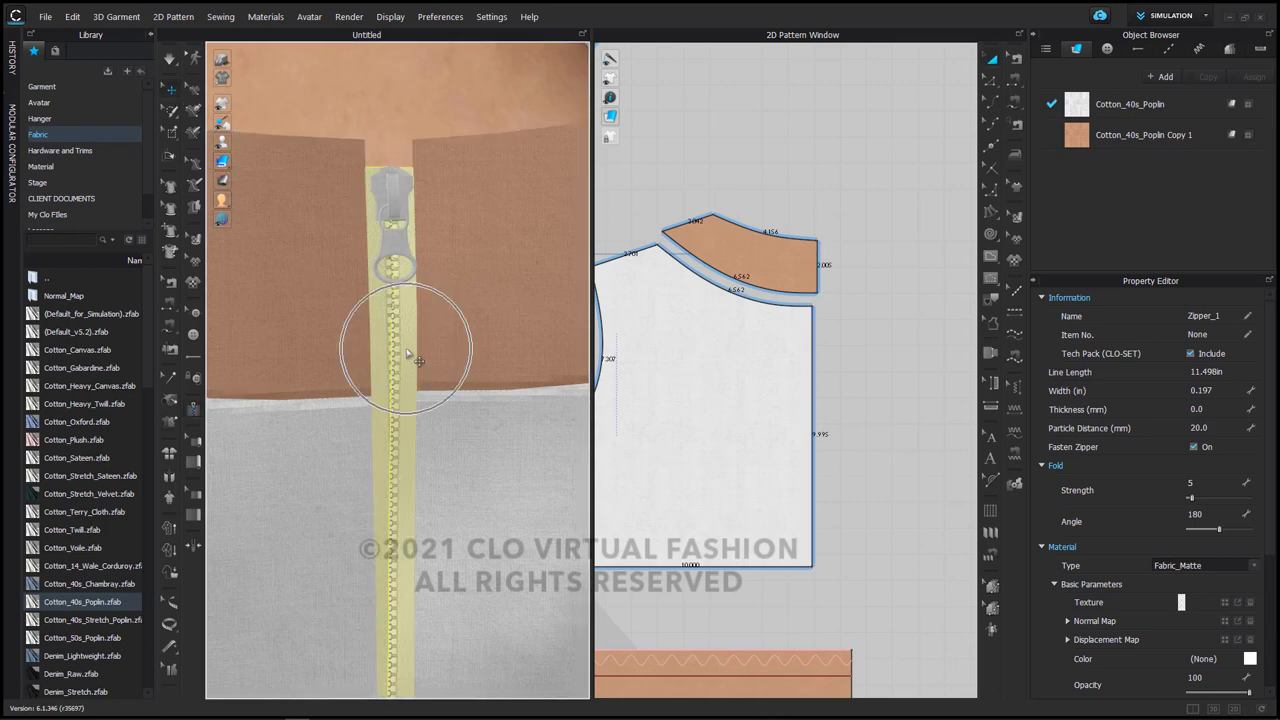
left_click(1223, 390)
type(".")
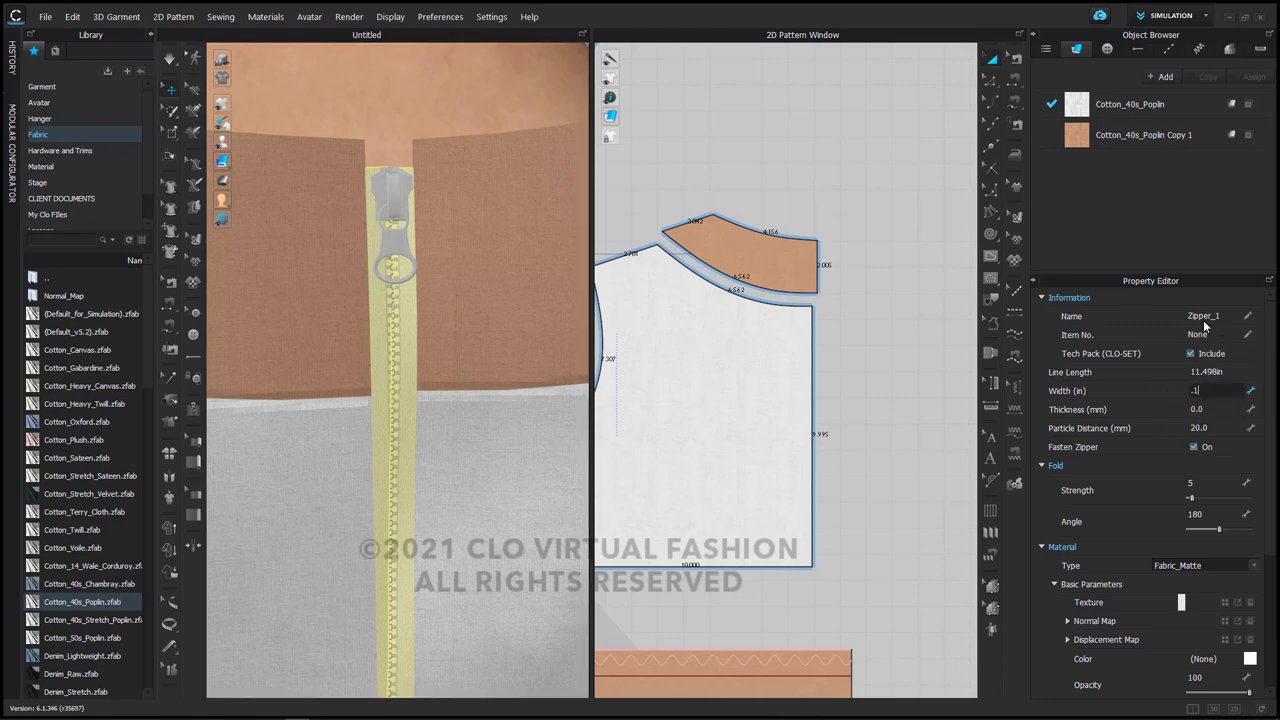
type(".1")
key("Return")
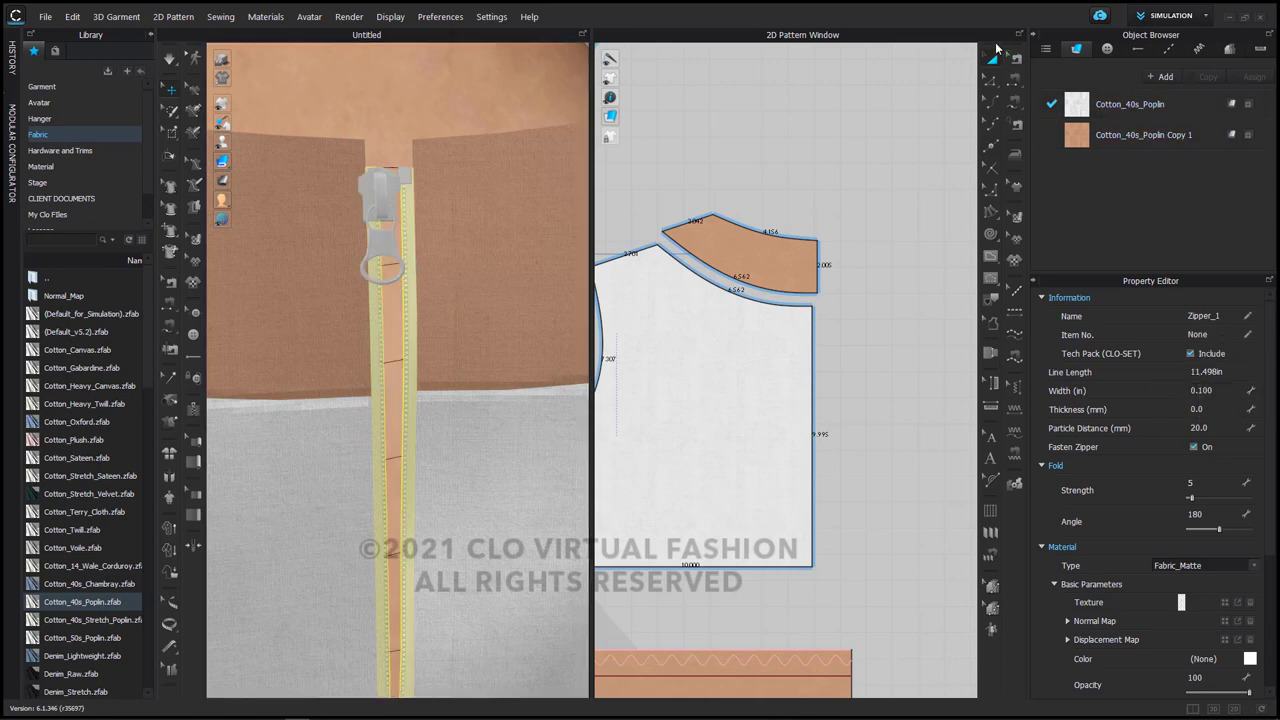
Change the zipper's slider to the rounded shape and its puller to the slim elongated shape.
left_click(386, 206)
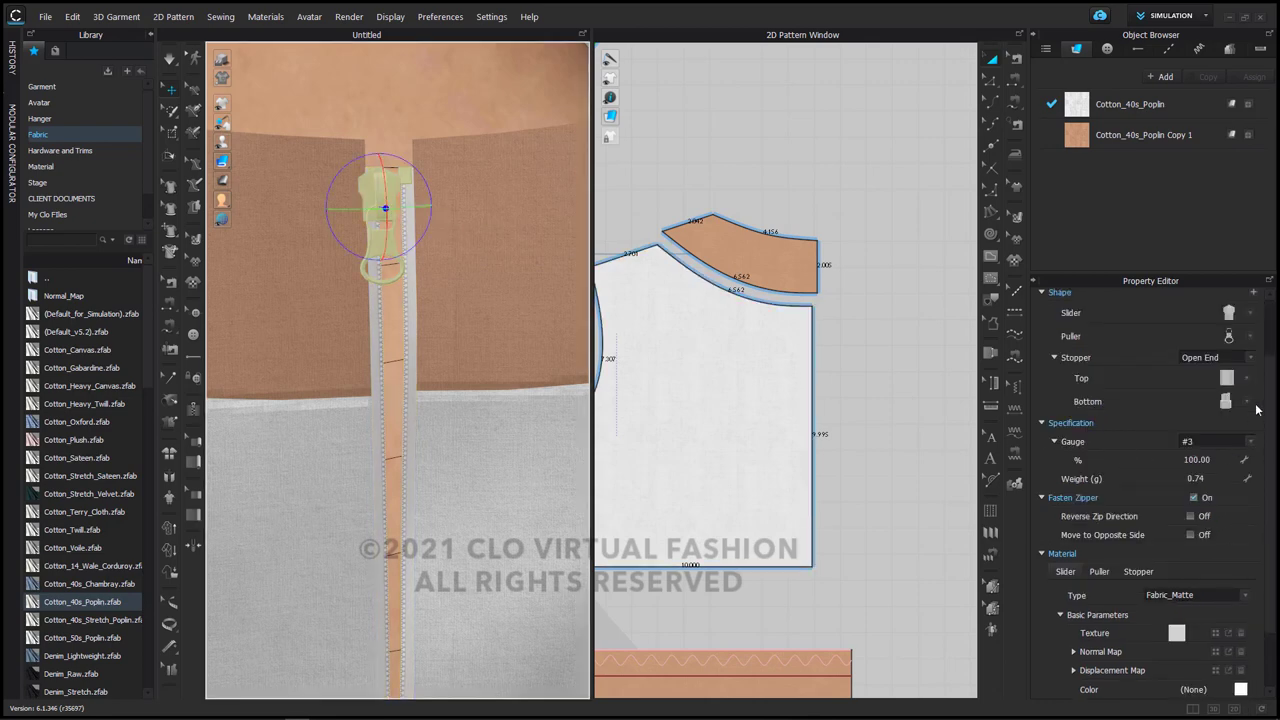
left_click(1249, 316)
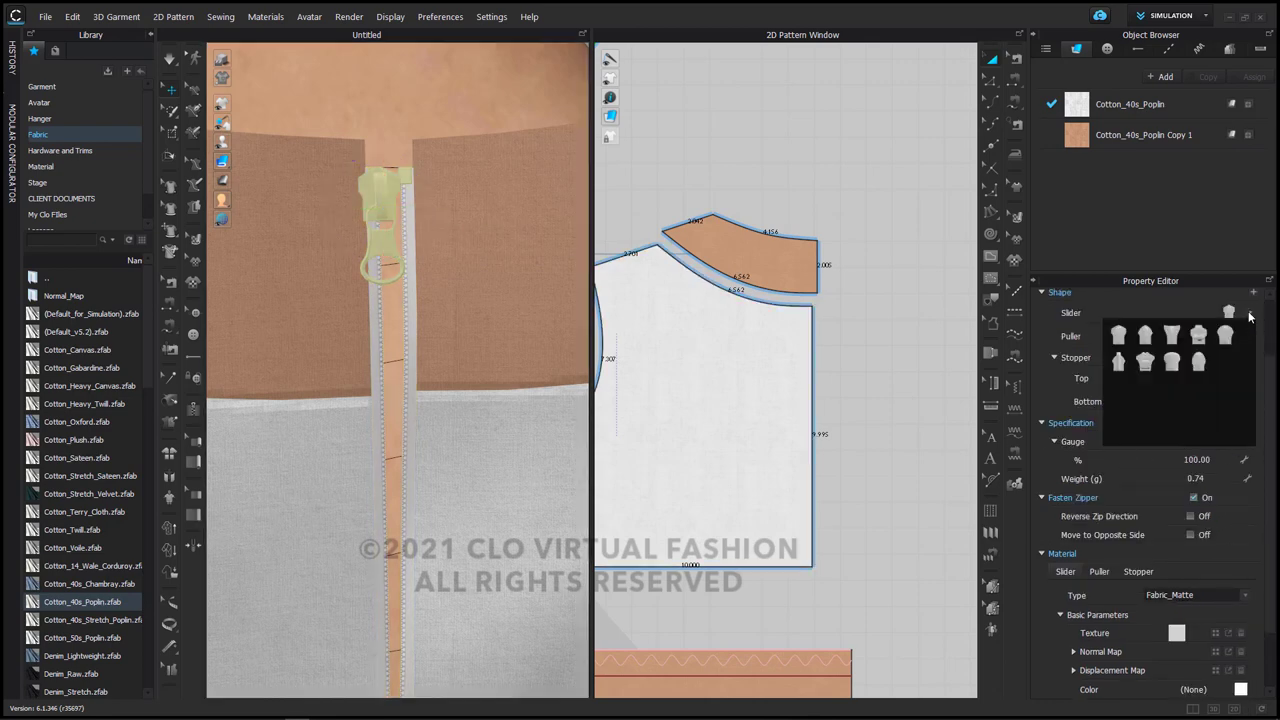
left_click(1198, 364)
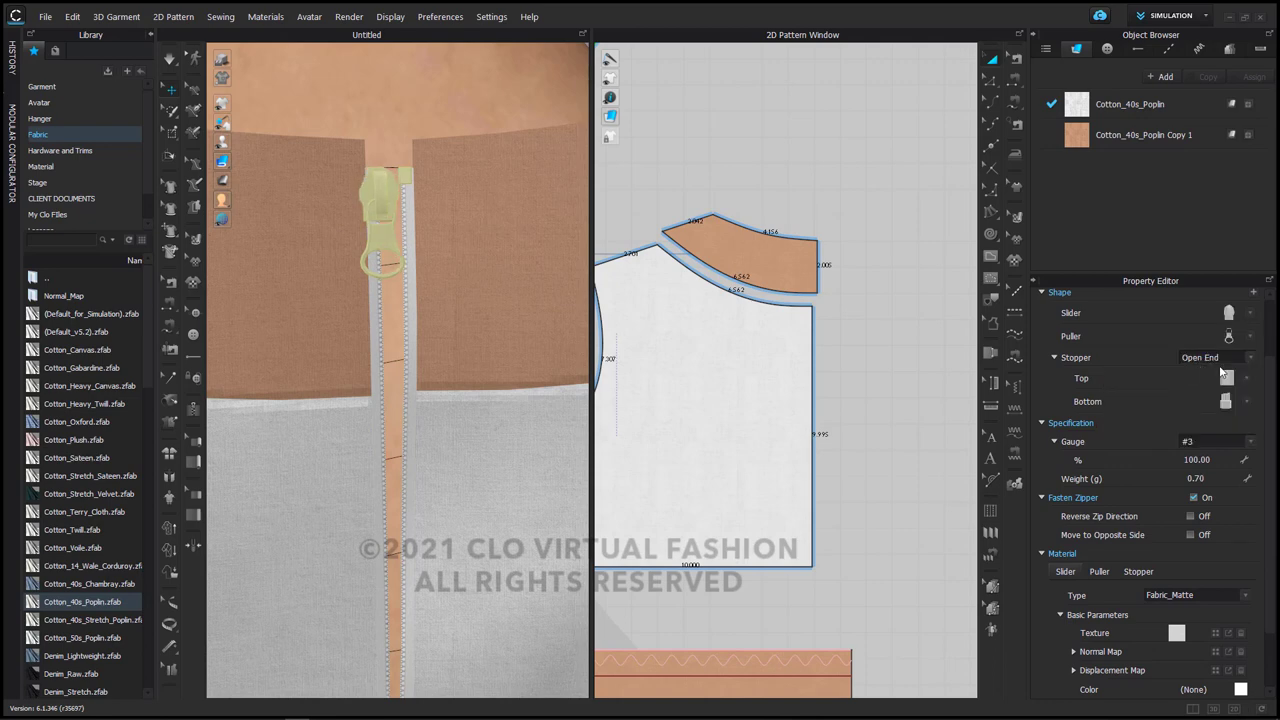
left_click(1249, 337)
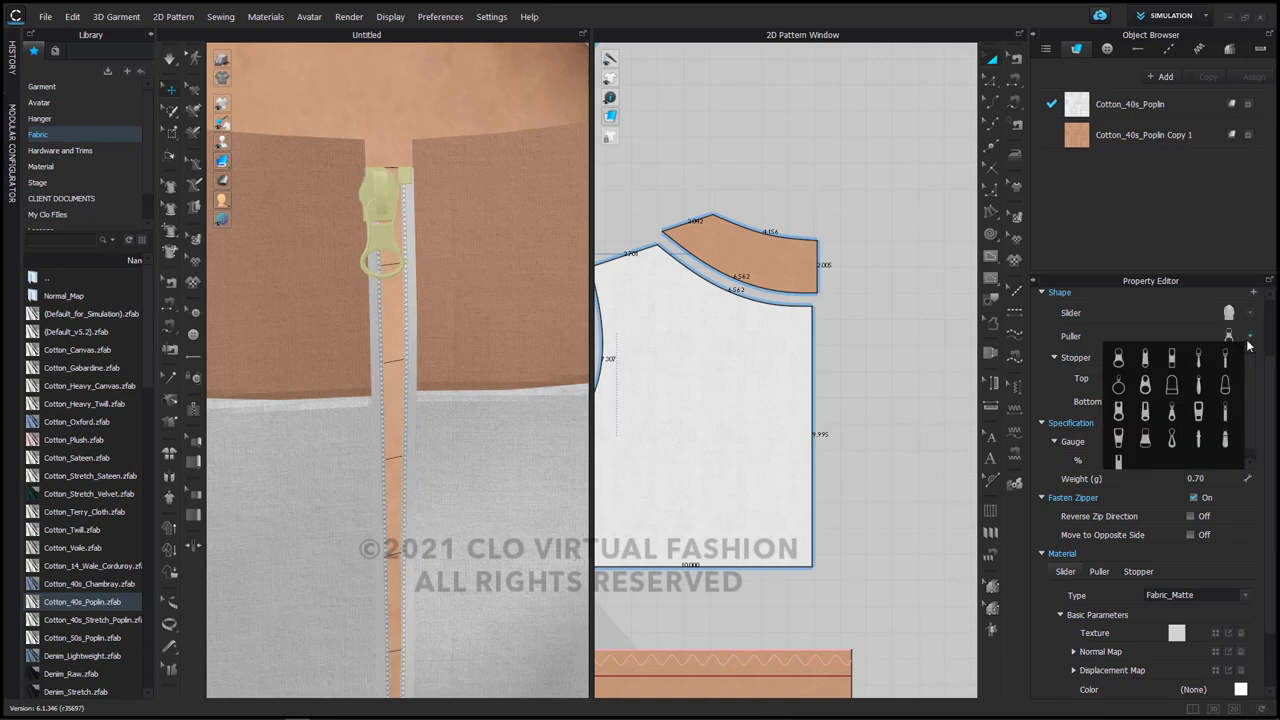
left_click(1199, 386)
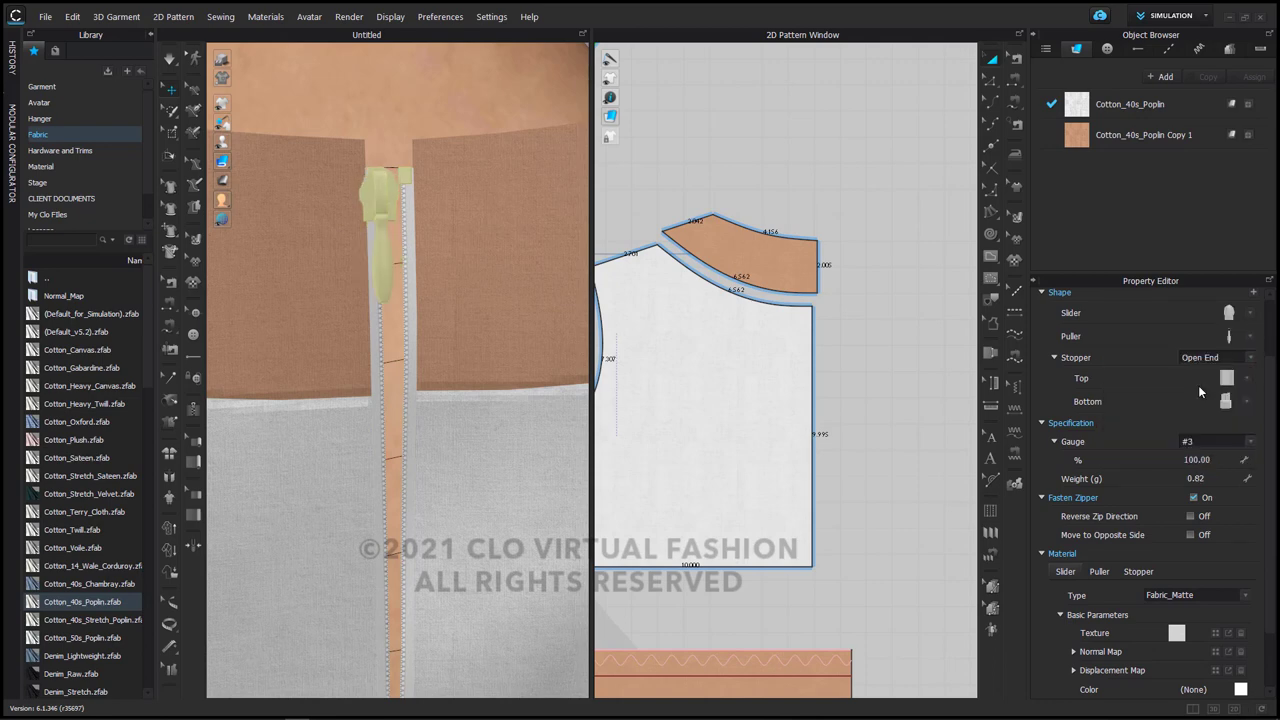
Scale the zipper slider and puller to 75% and simulate the garment.
left_click(1219, 459)
type("75")
key("Return")
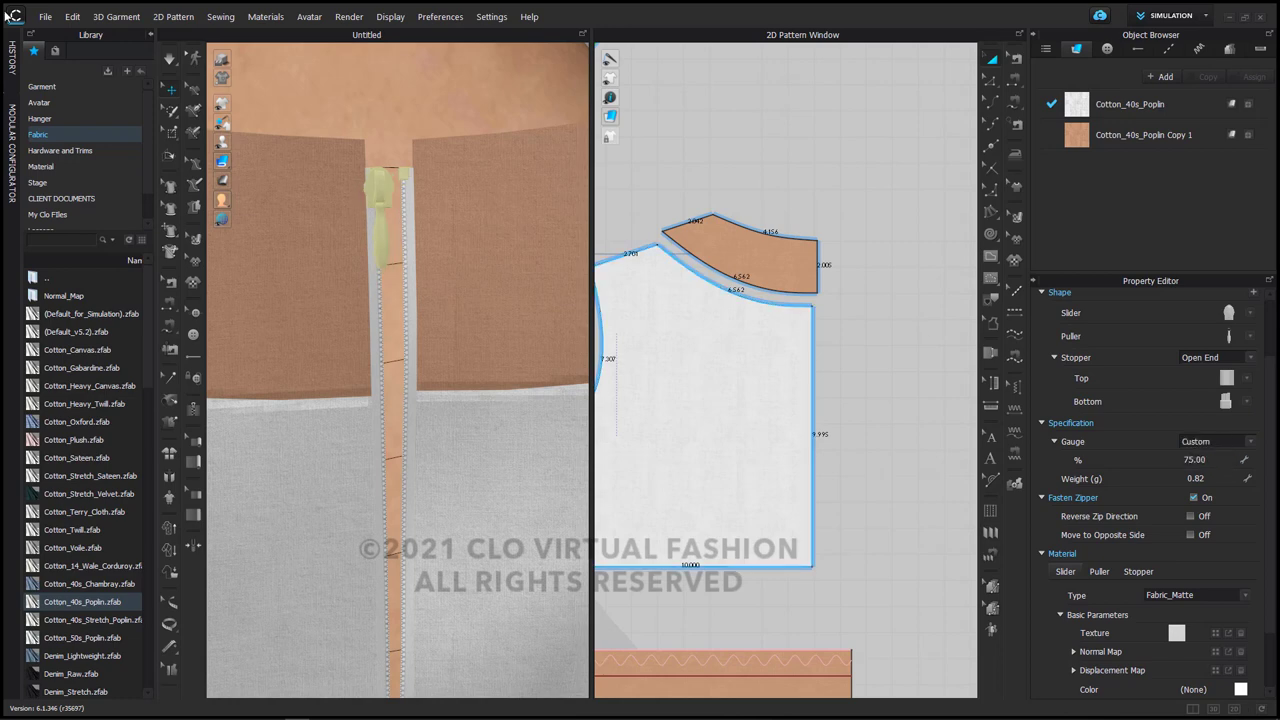
scroll(529, 288, "down", 3)
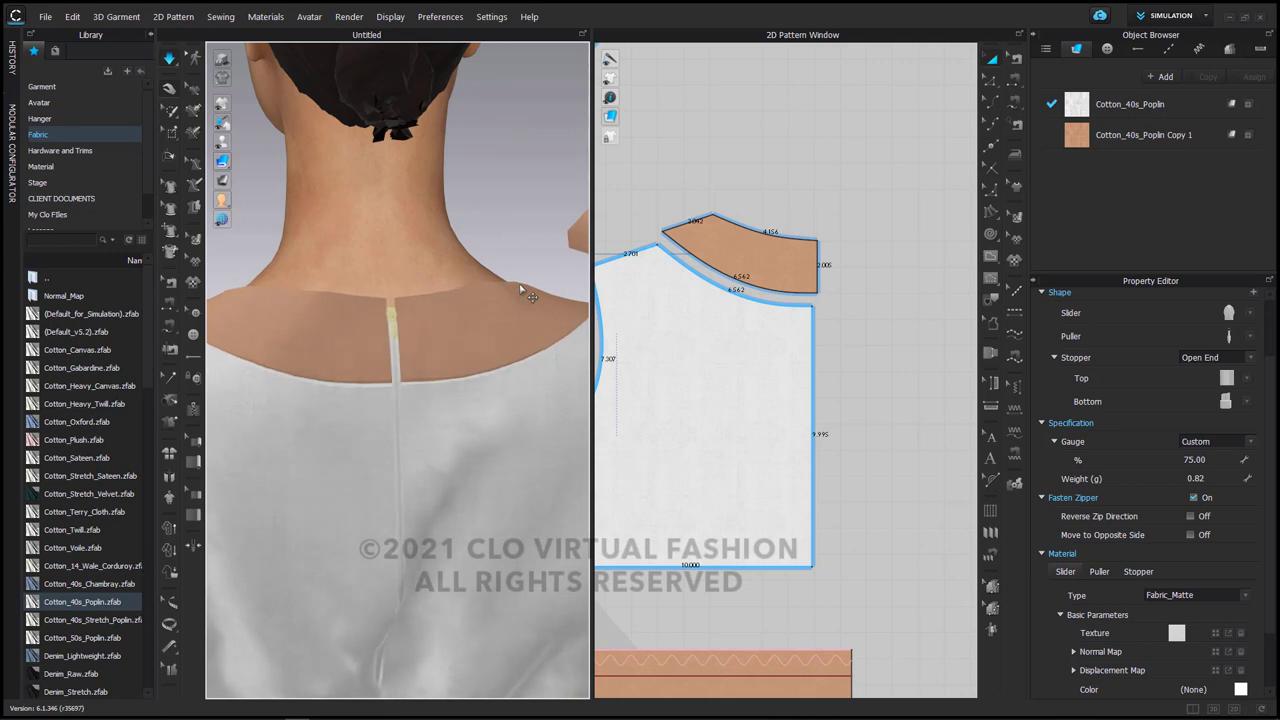
scroll(546, 409, "down", 2)
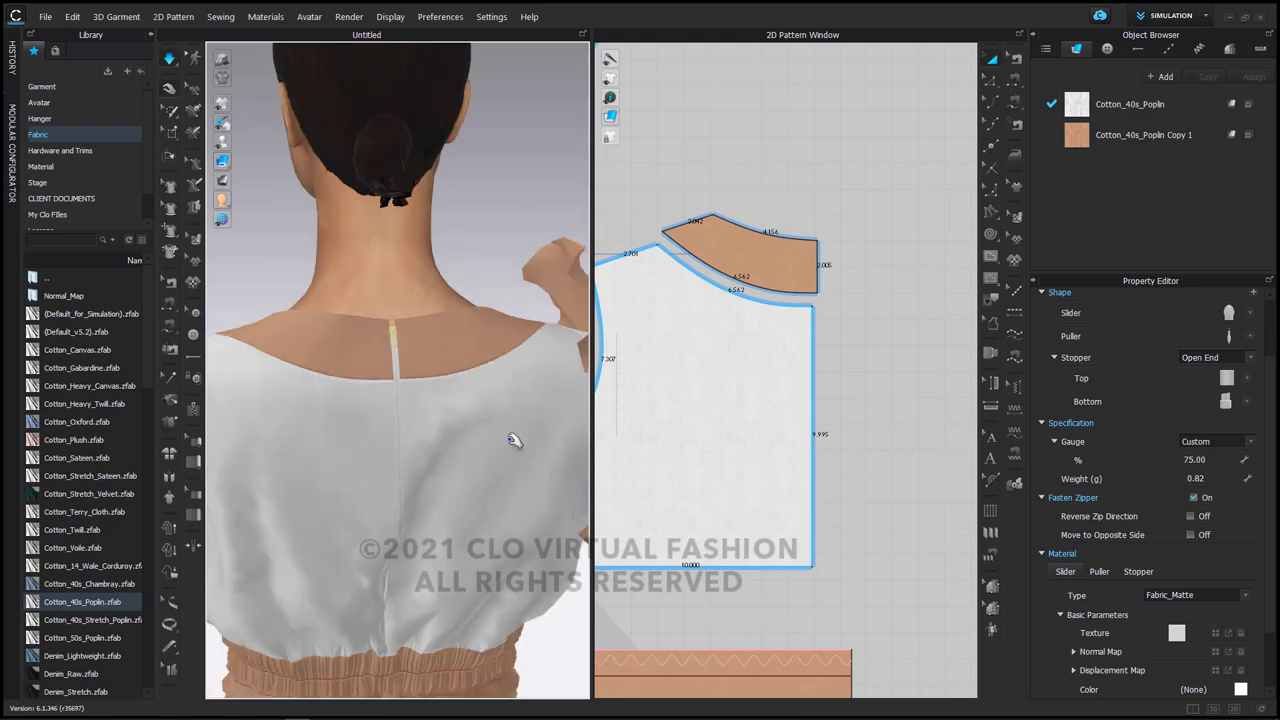
scroll(514, 443, "down", 4)
right_click_drag(283, 457, 570, 478)
key("space")
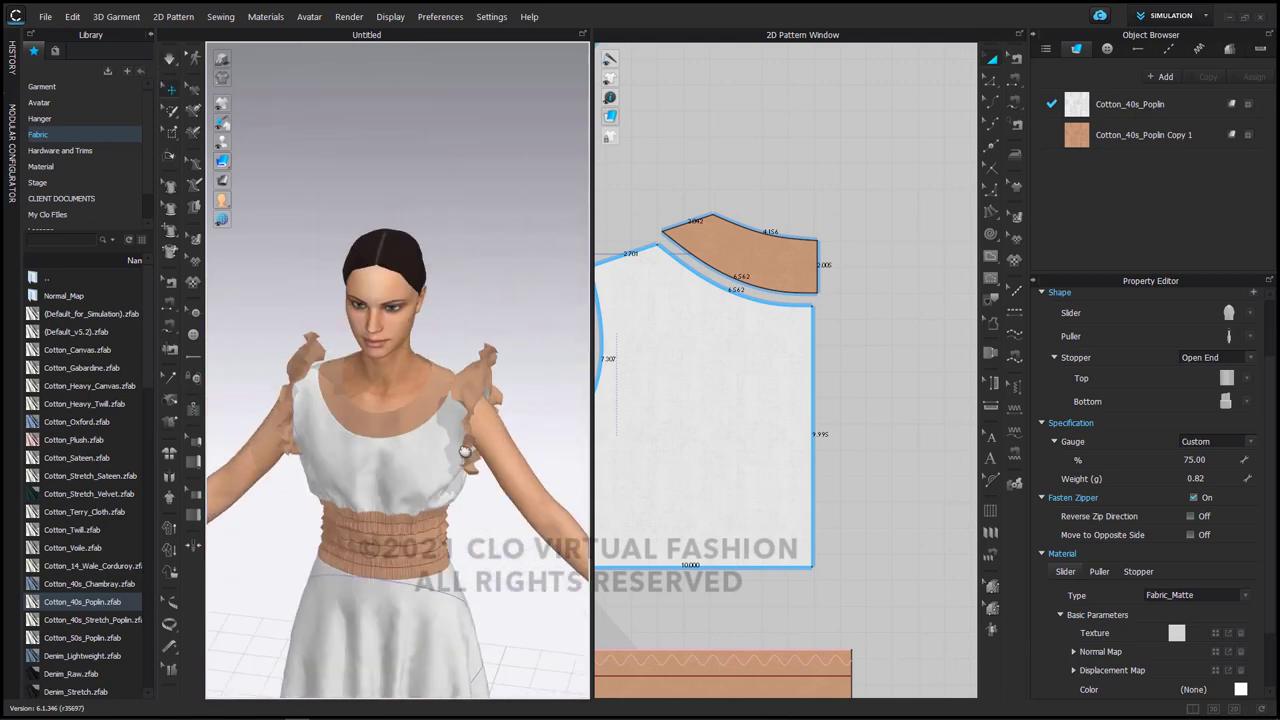
scroll(465, 452, "down", 3)
scroll(462, 297, "down", 2)
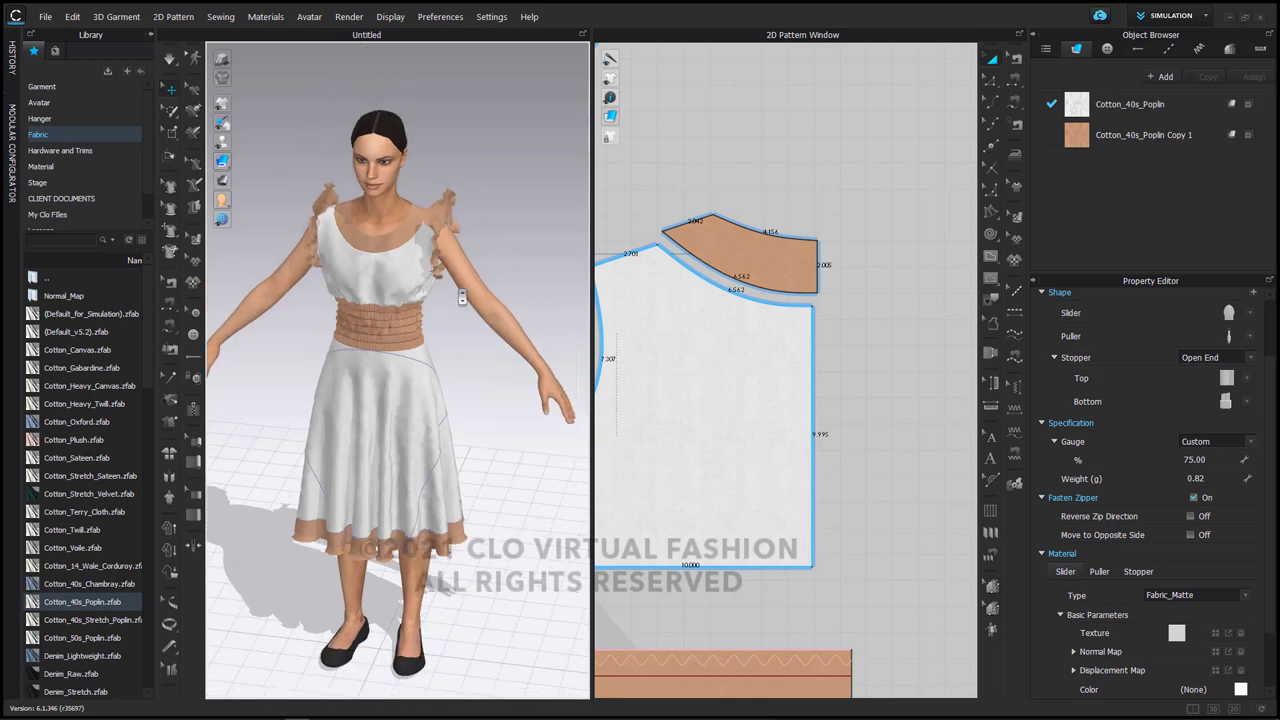
right_click_drag(462, 297, 554, 305)
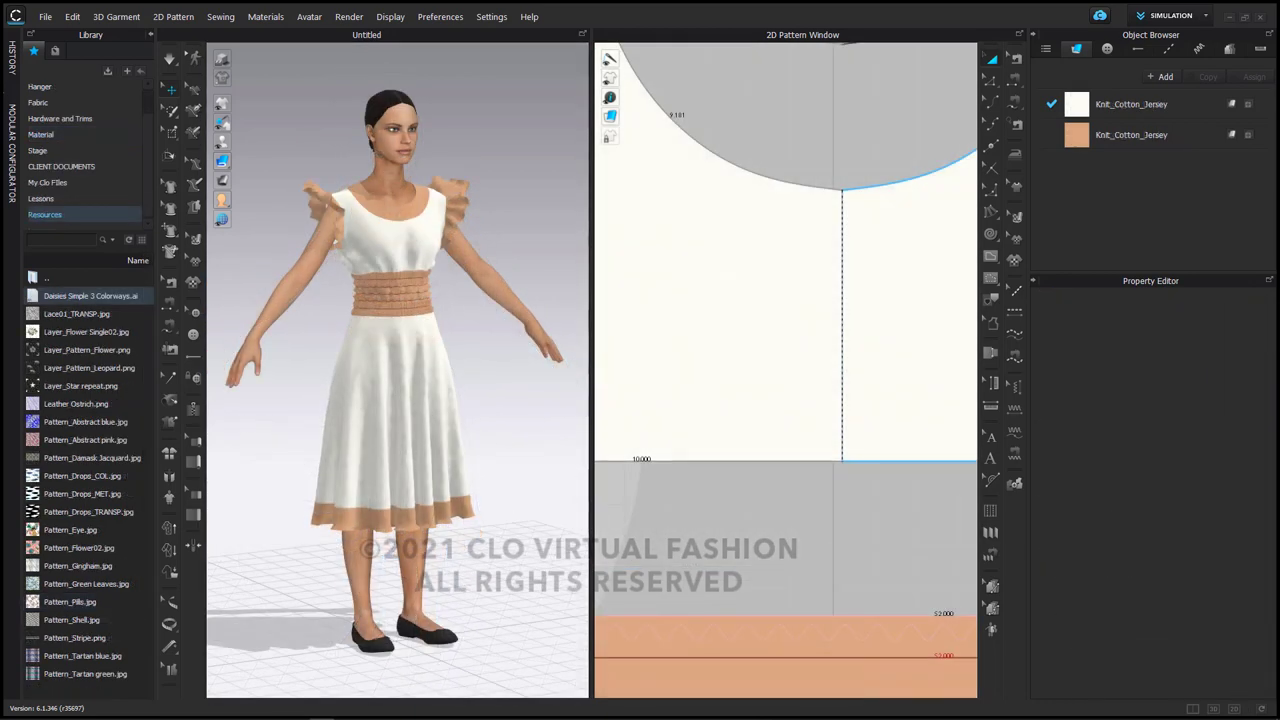
Apply the blue colorway of Daisies Simple 3 Colorways.ai as the texture of the white Knit_Cotton_Jersey fabric.
right_click_drag(528, 506, 505, 494)
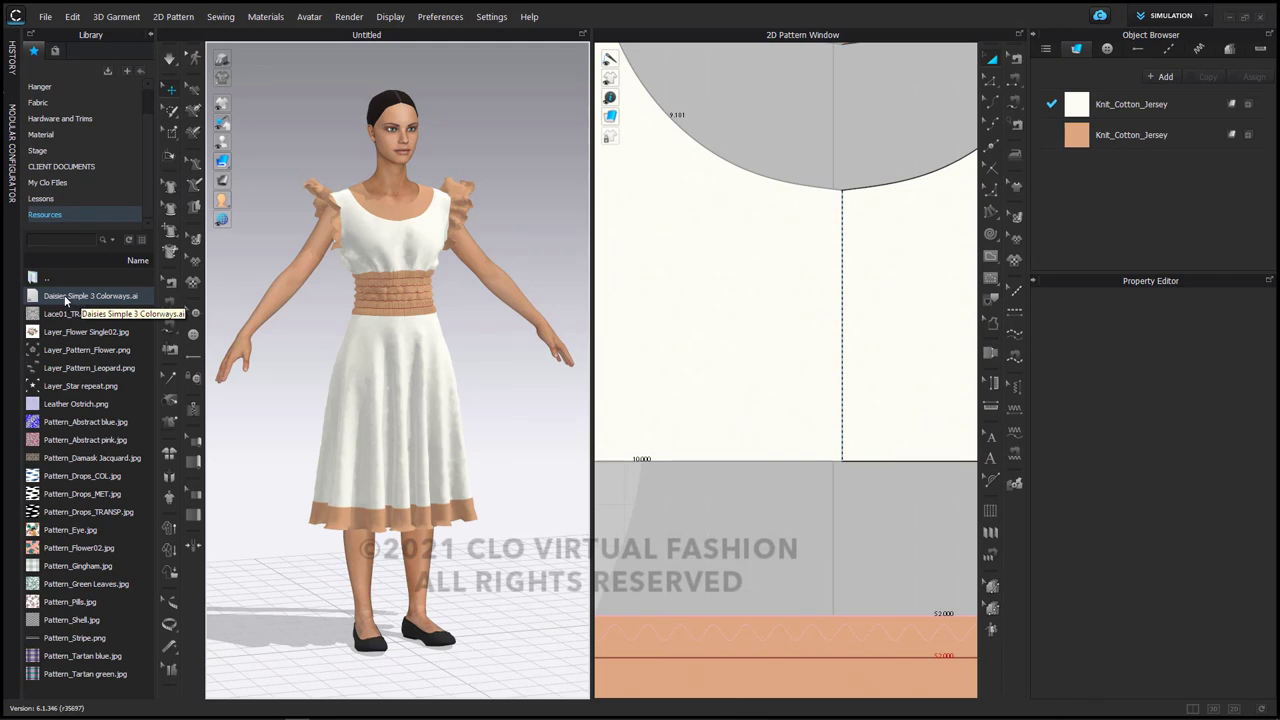
left_click_drag(66, 297, 1078, 110)
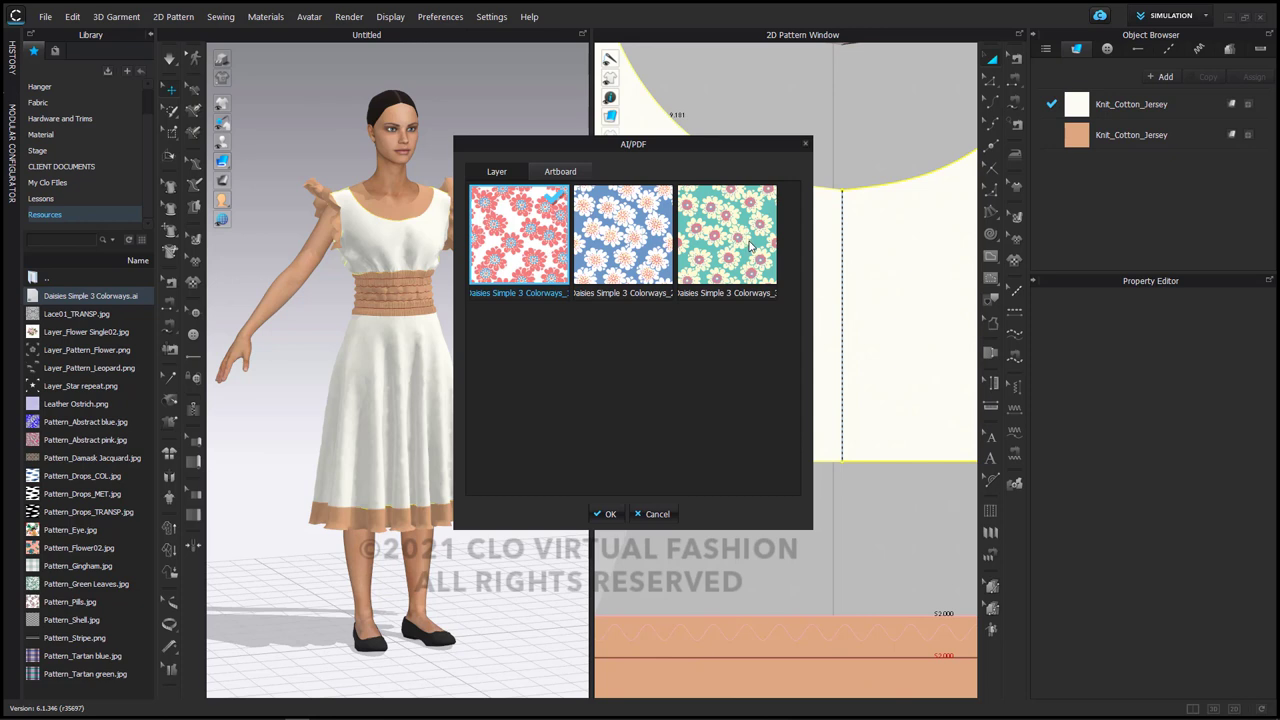
left_click(620, 272)
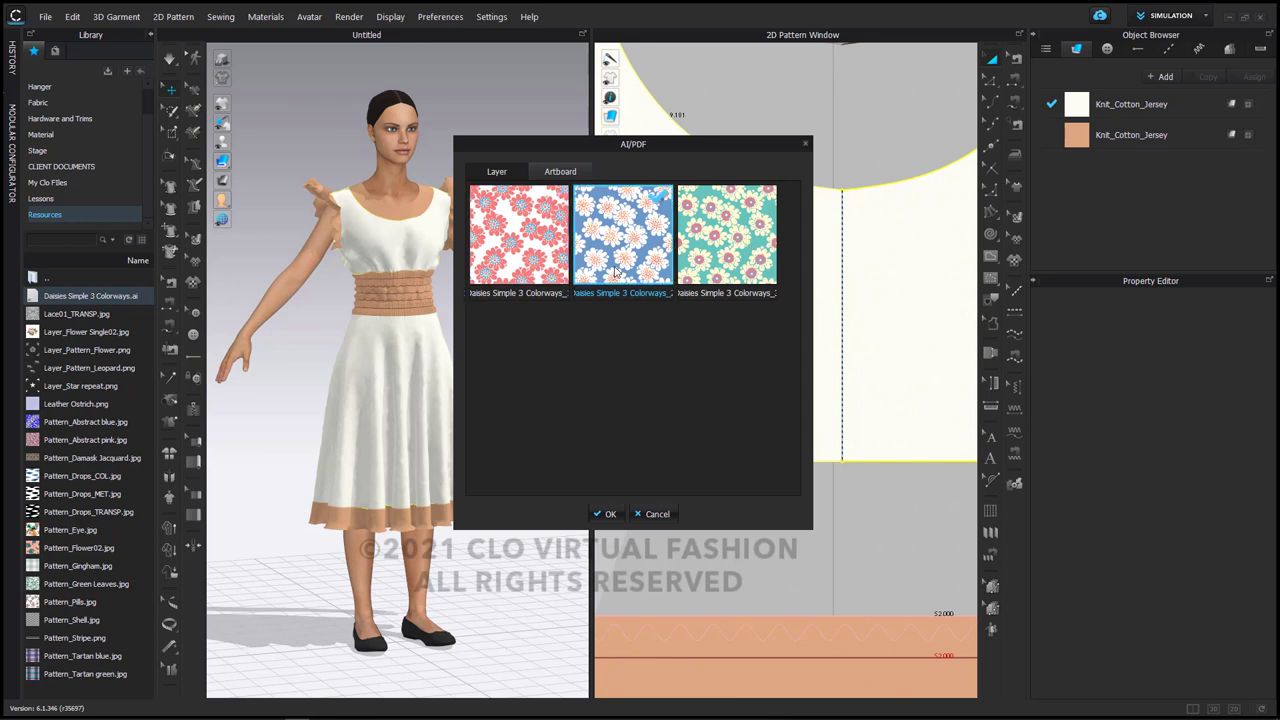
left_click(607, 514)
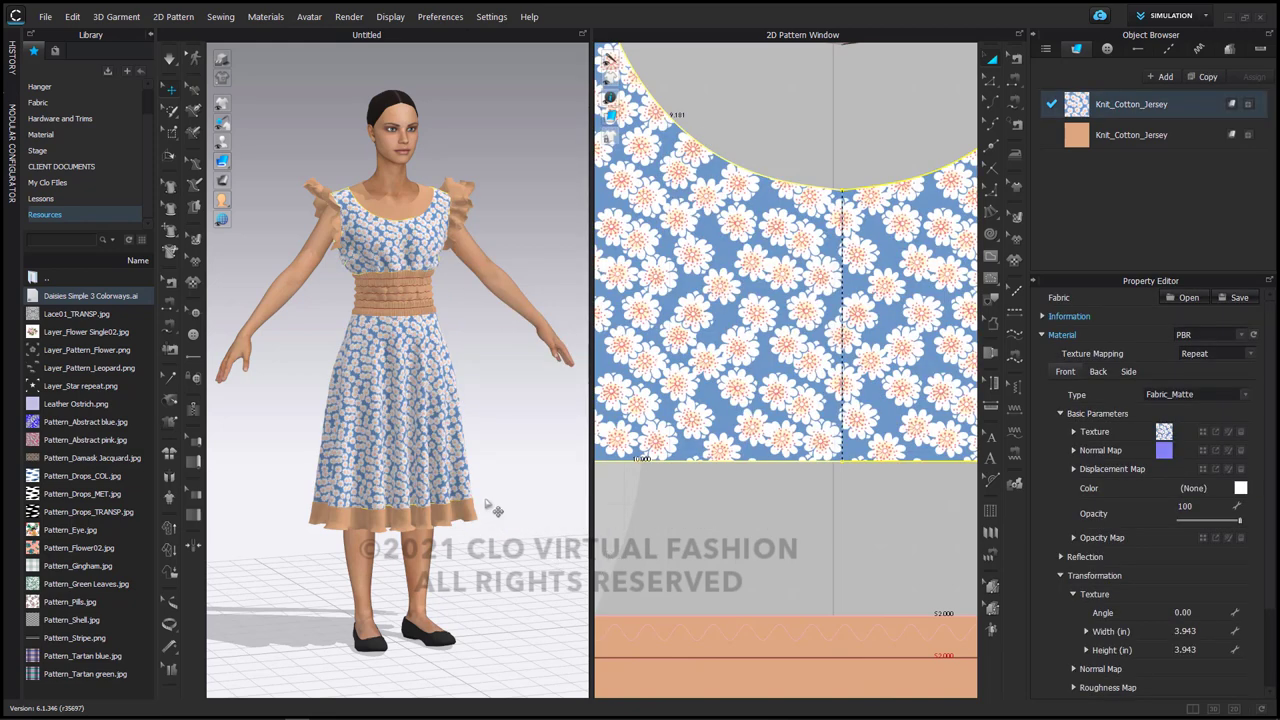
Enlarge the daisy print on the bodice and skirt with the Edit Texture tool.
scroll(345, 373, "up", 2)
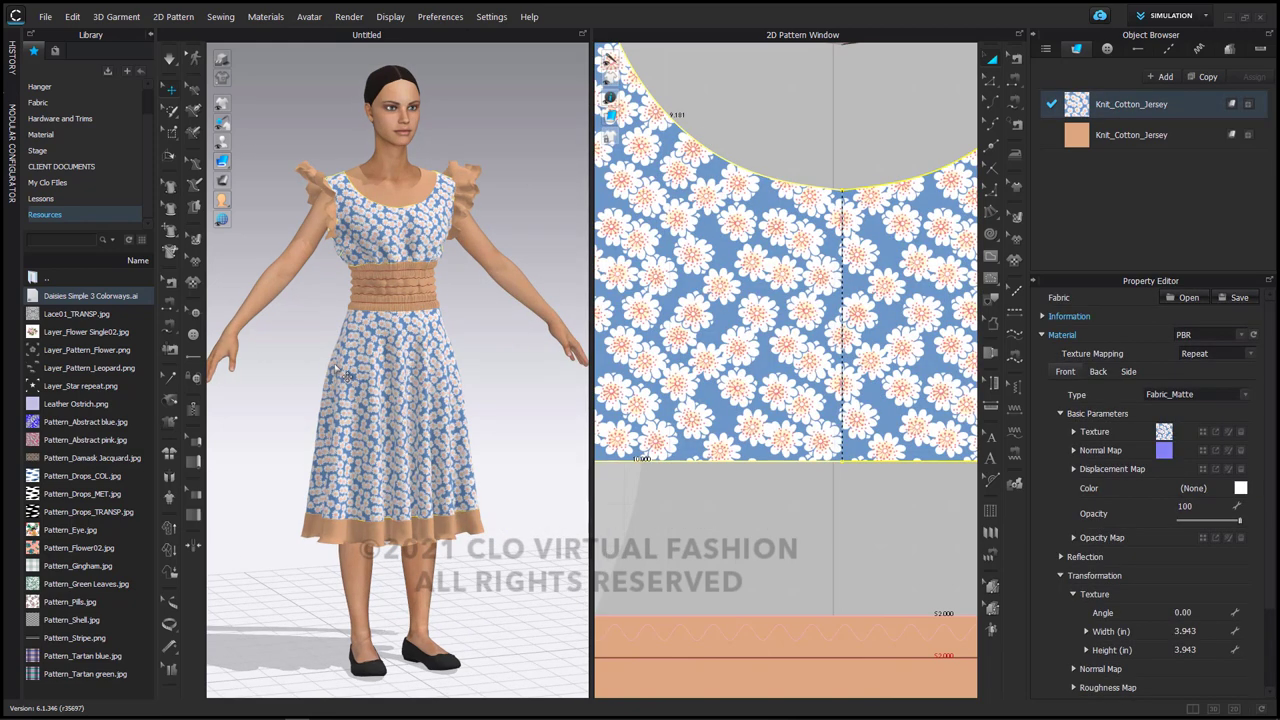
left_click(193, 243)
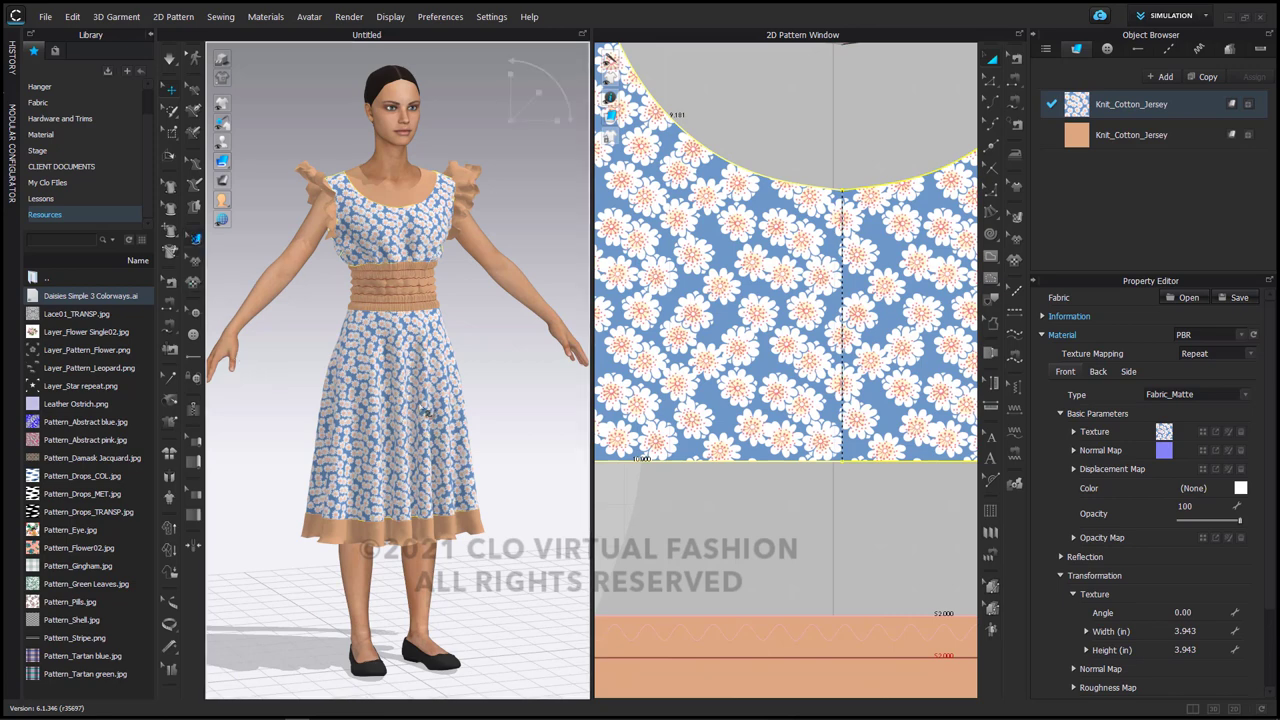
left_click(405, 365)
left_click_drag(556, 120, 580, 170)
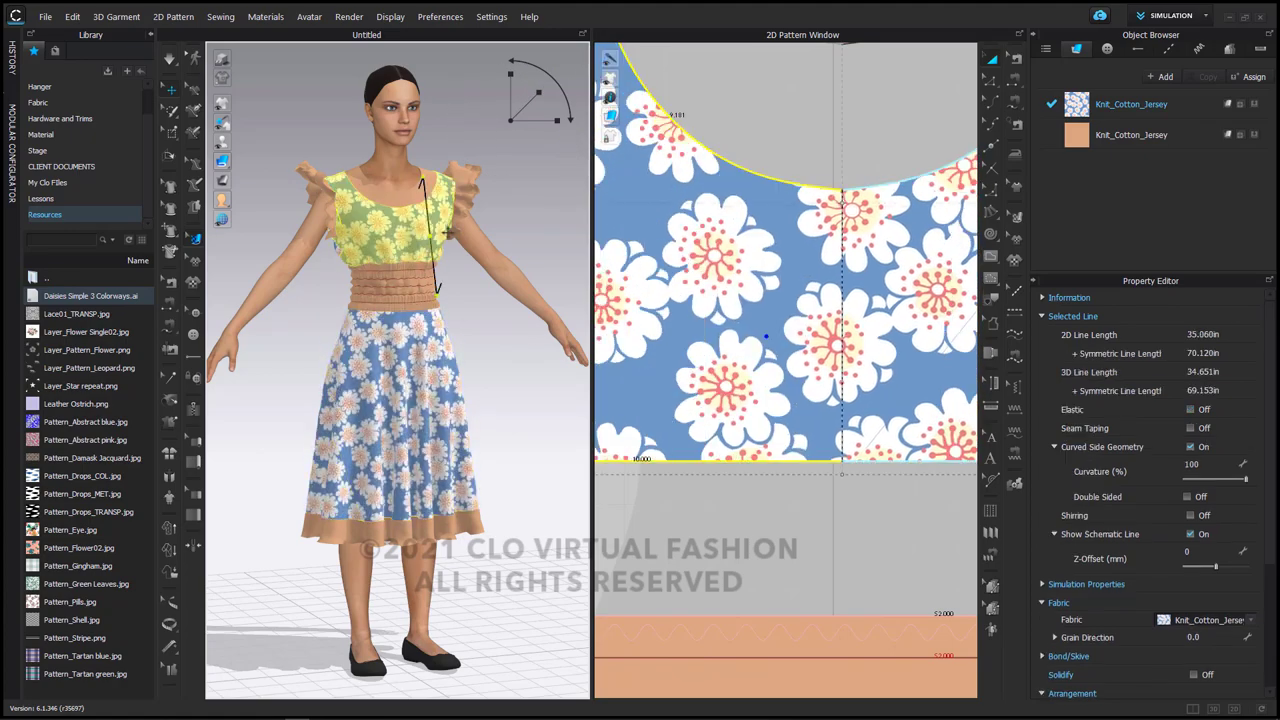
scroll(848, 416, "down", 3)
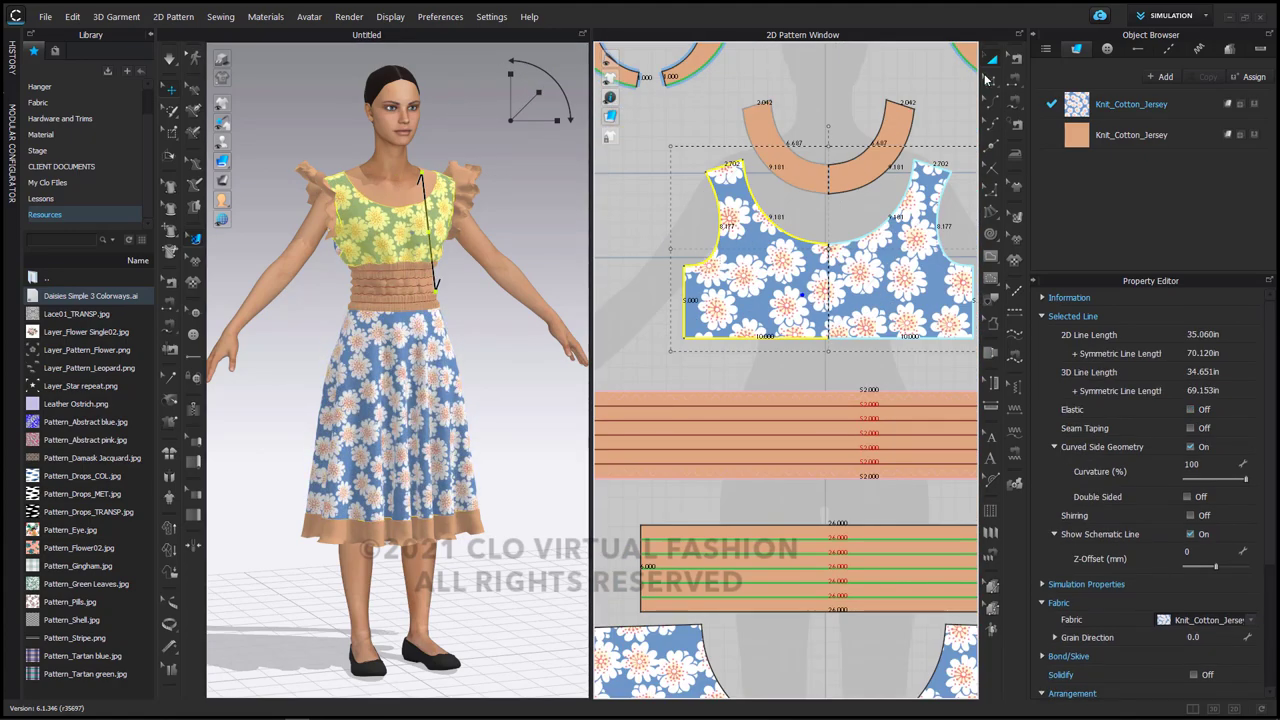
left_click(990, 81)
left_click(662, 166)
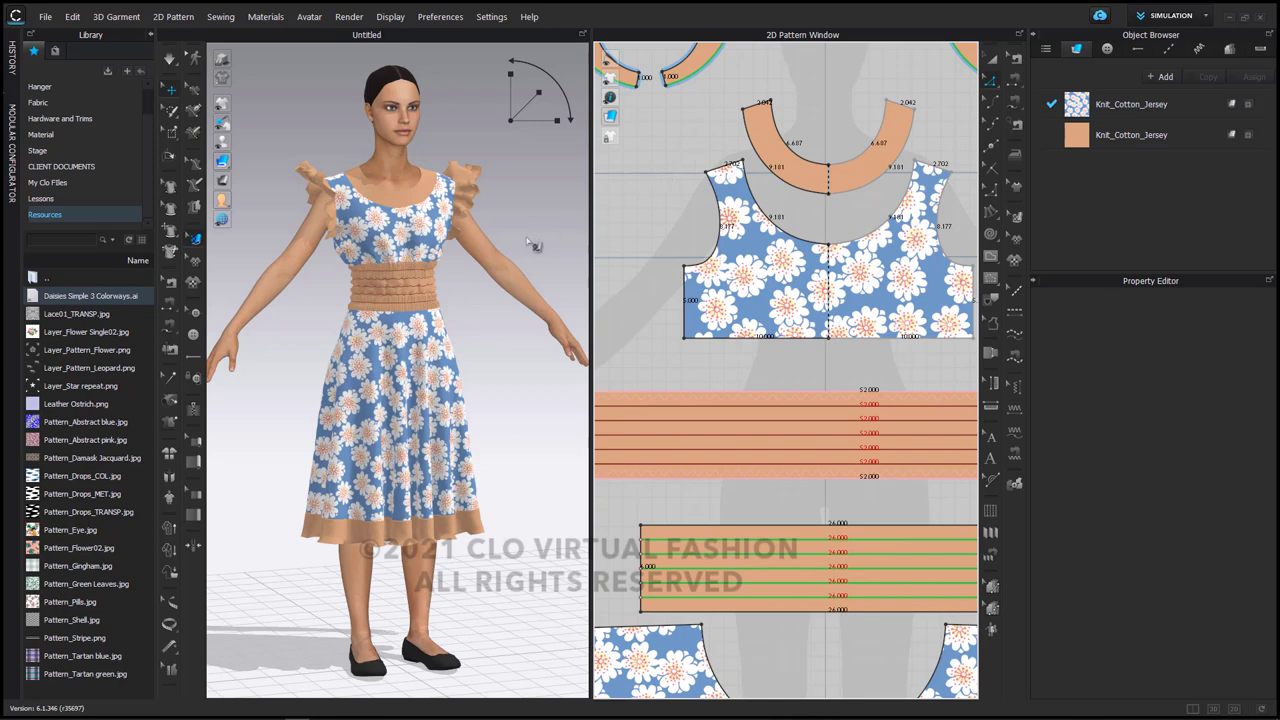
Recolour the tan Knit_Cotton_Jersey fabric with the blue 6E97CA sampled from the daisy print's background and check the dress's back.
left_click(1187, 138)
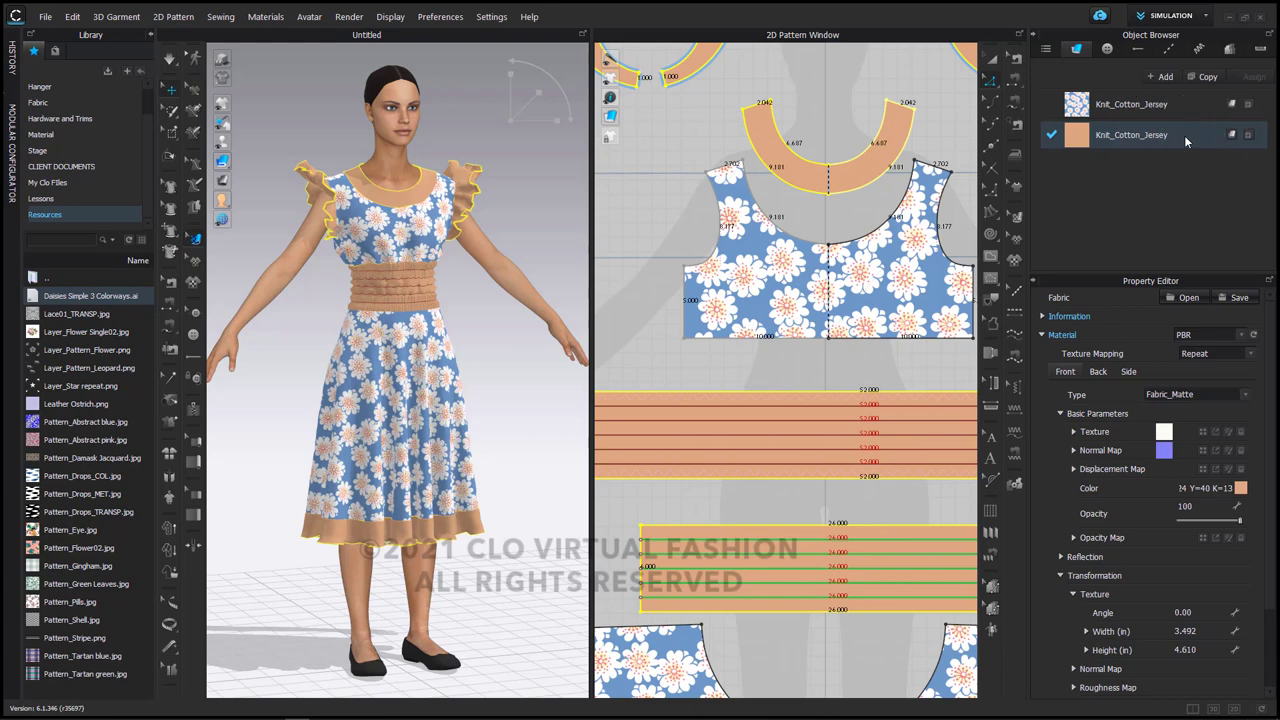
left_click(1241, 489)
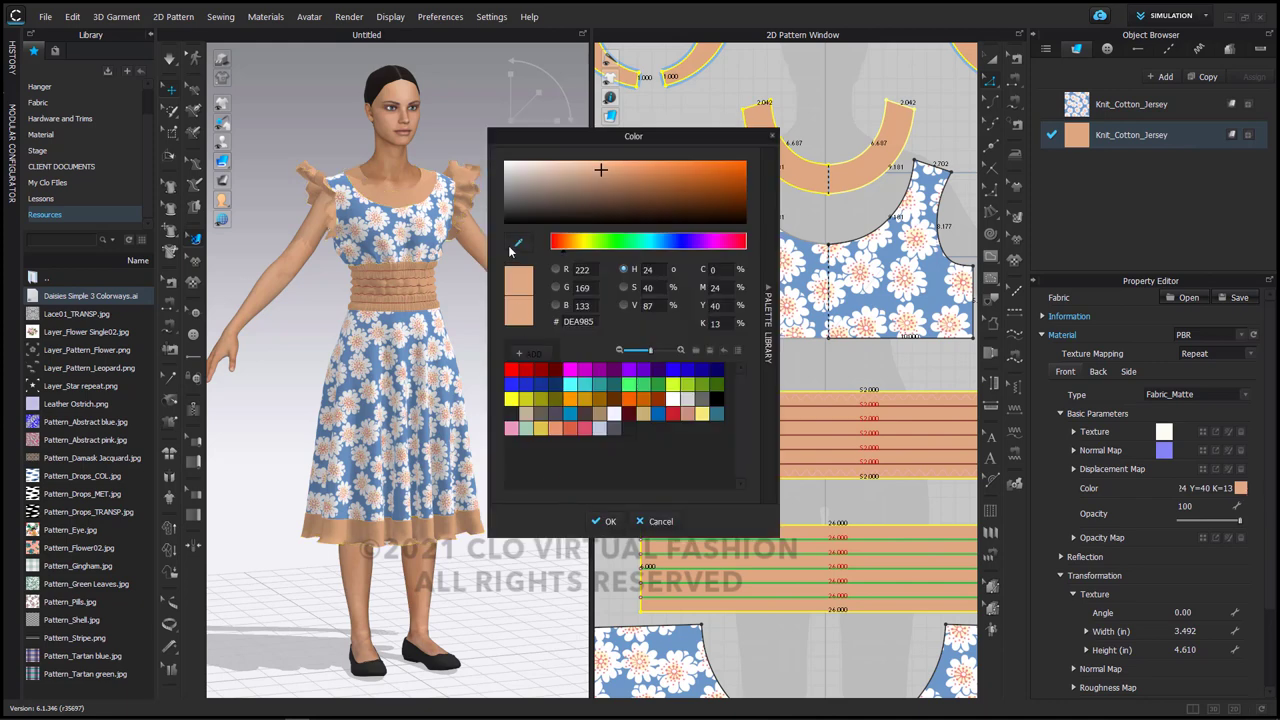
left_click(519, 246)
left_click(890, 289)
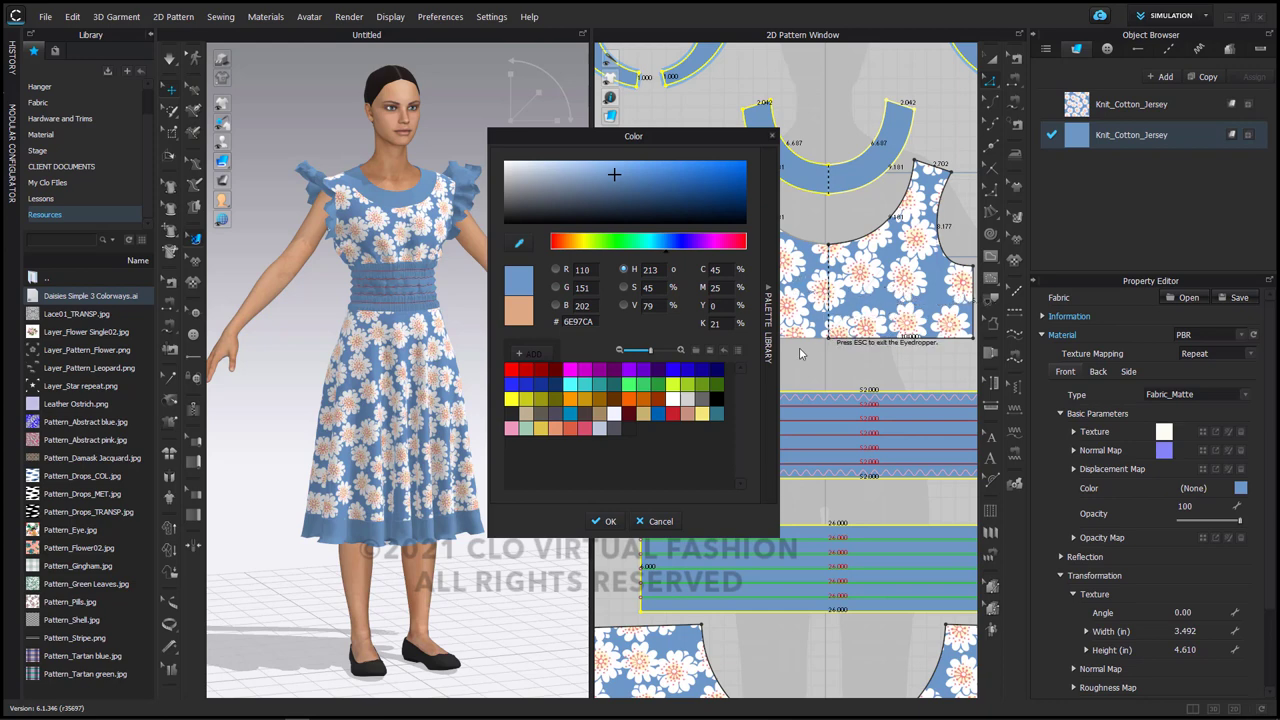
left_click(609, 522)
left_click(563, 417)
right_click_drag(365, 272, 540, 286)
scroll(426, 289, "up", 4)
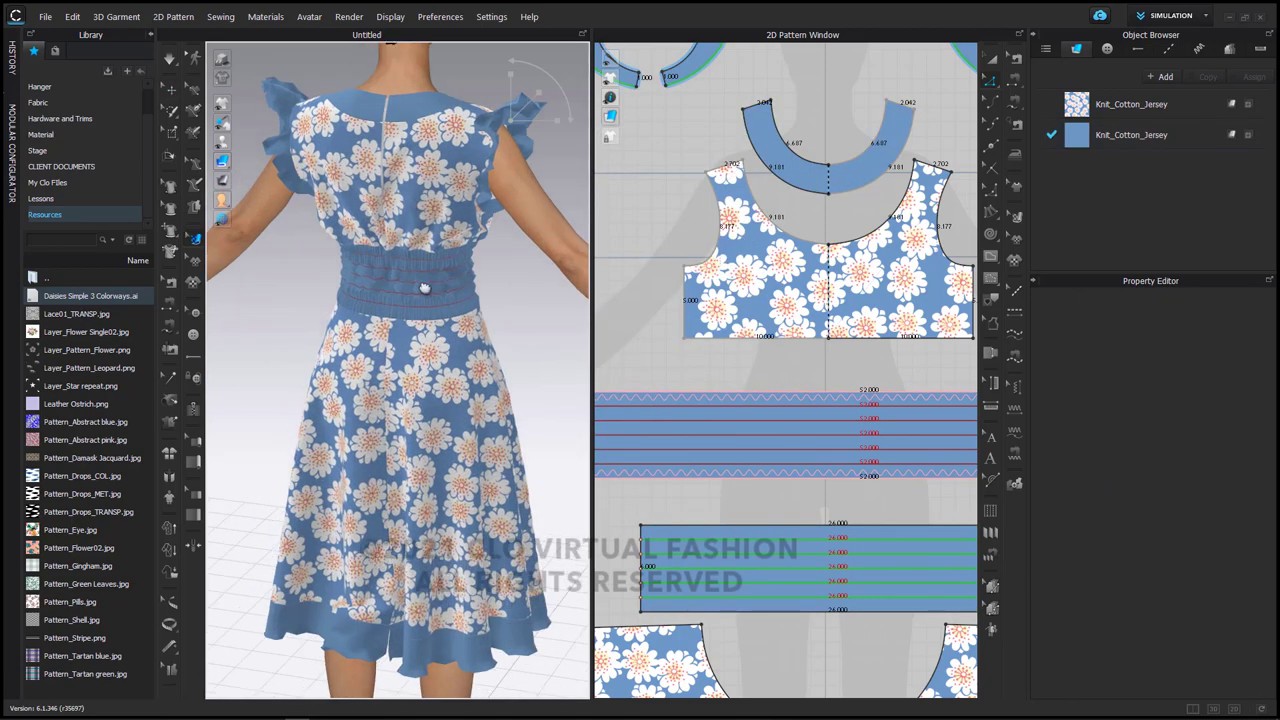
Replace the texture of the centre back zipper tape with Nylon.png.
middle_click_drag(426, 289, 427, 410)
scroll(427, 412, "up", 10)
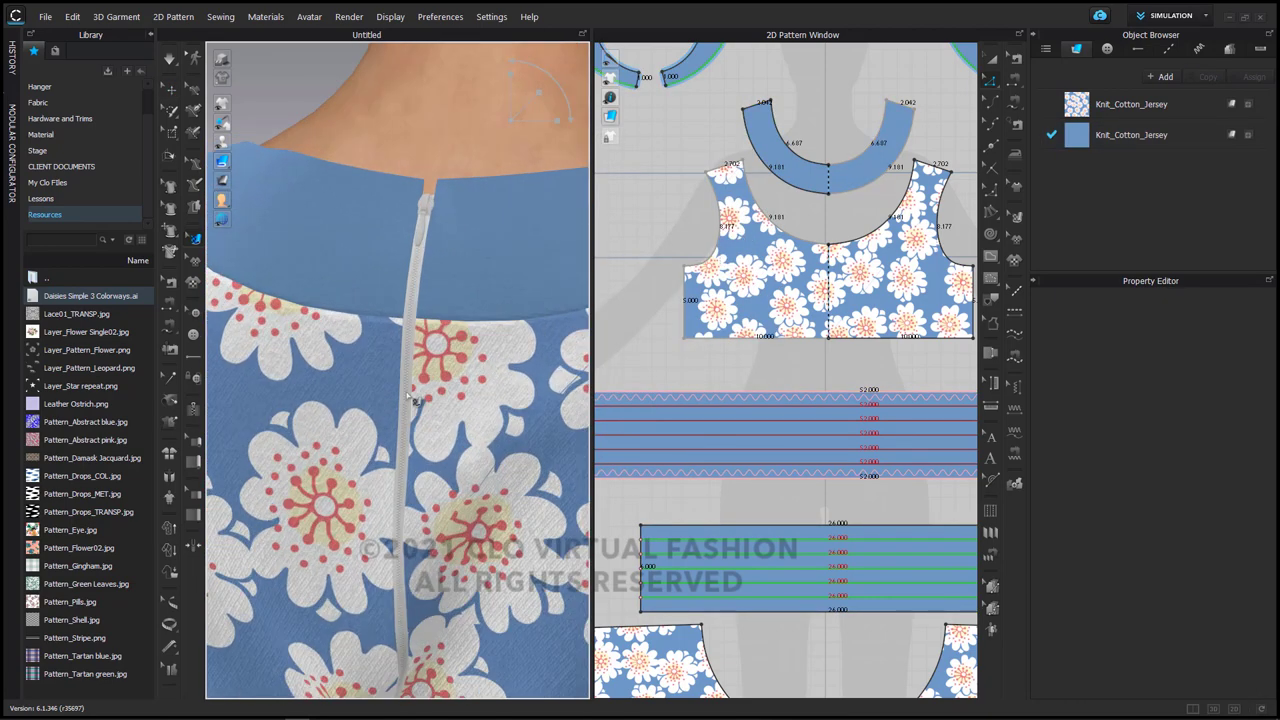
left_click(171, 89)
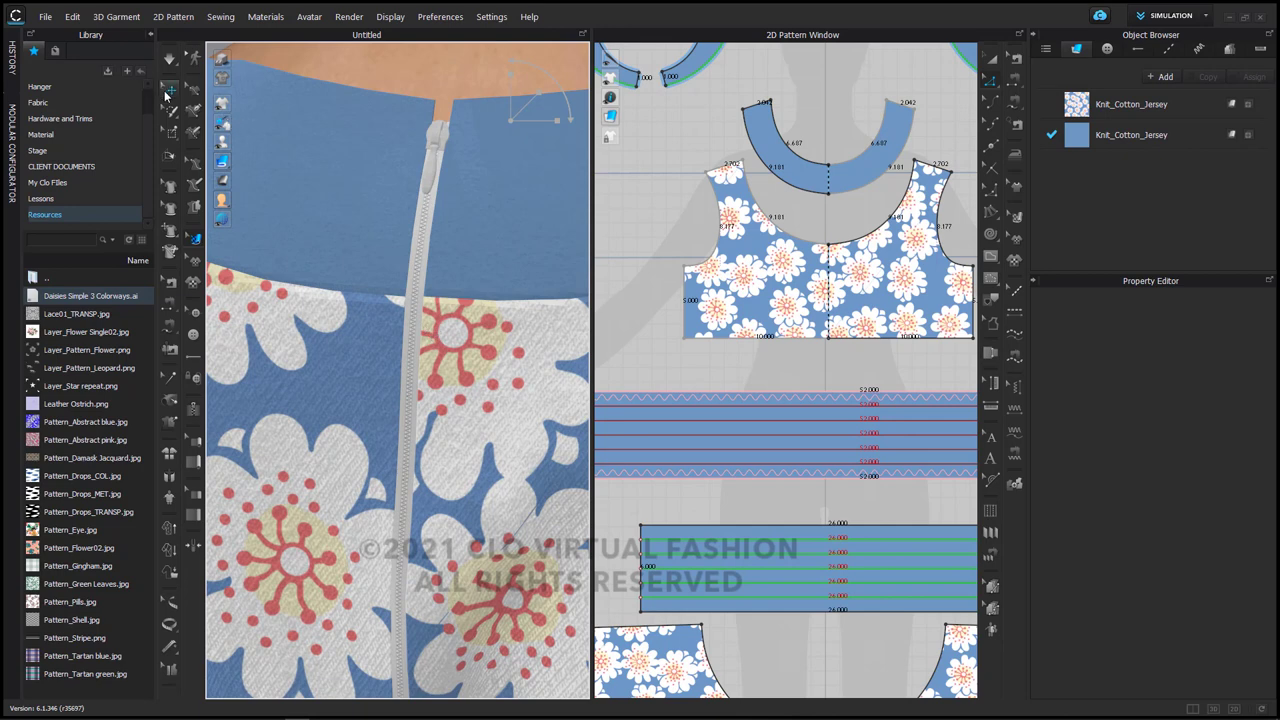
left_click(410, 327)
scroll(428, 340, "up", 5)
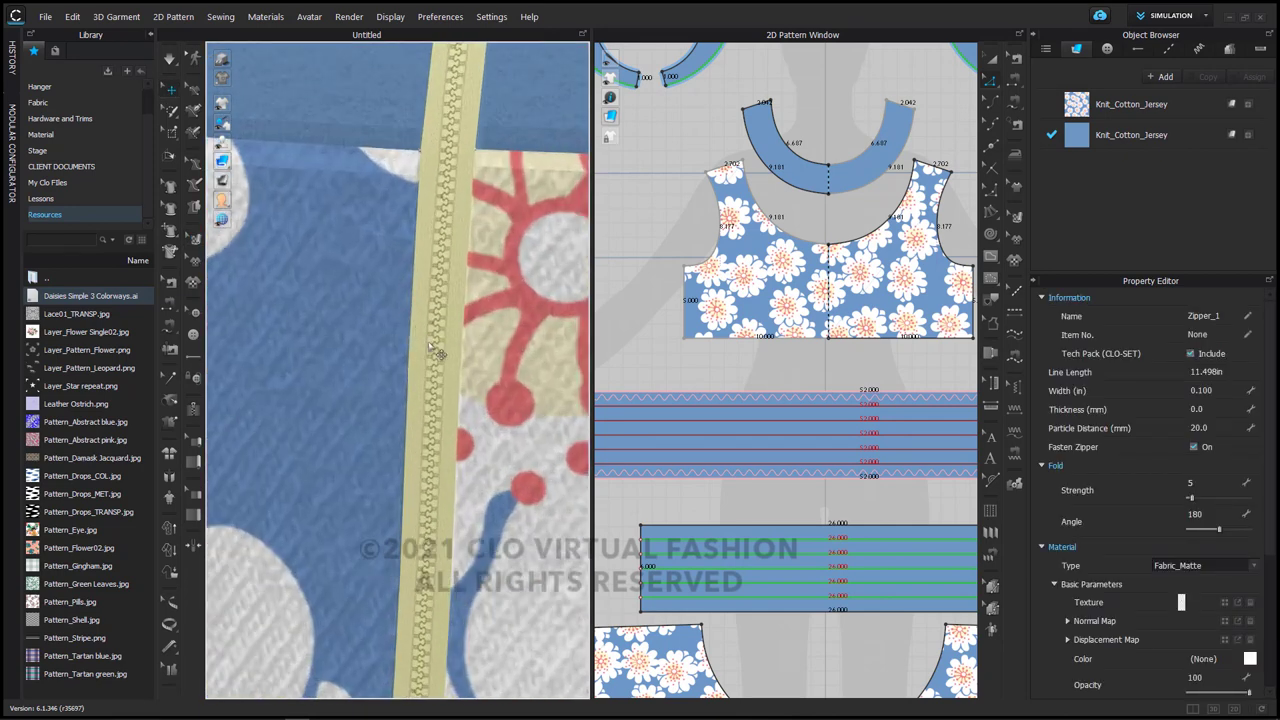
left_click(430, 347)
left_click(431, 347)
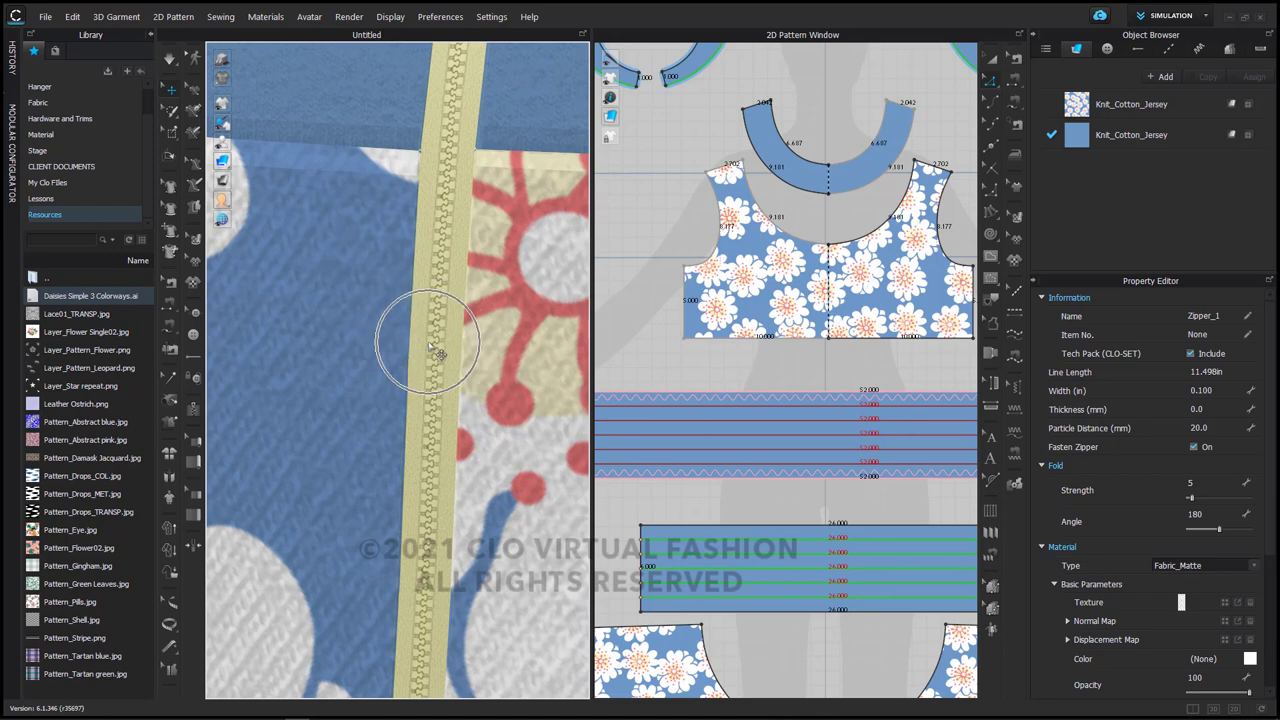
left_click(1183, 603)
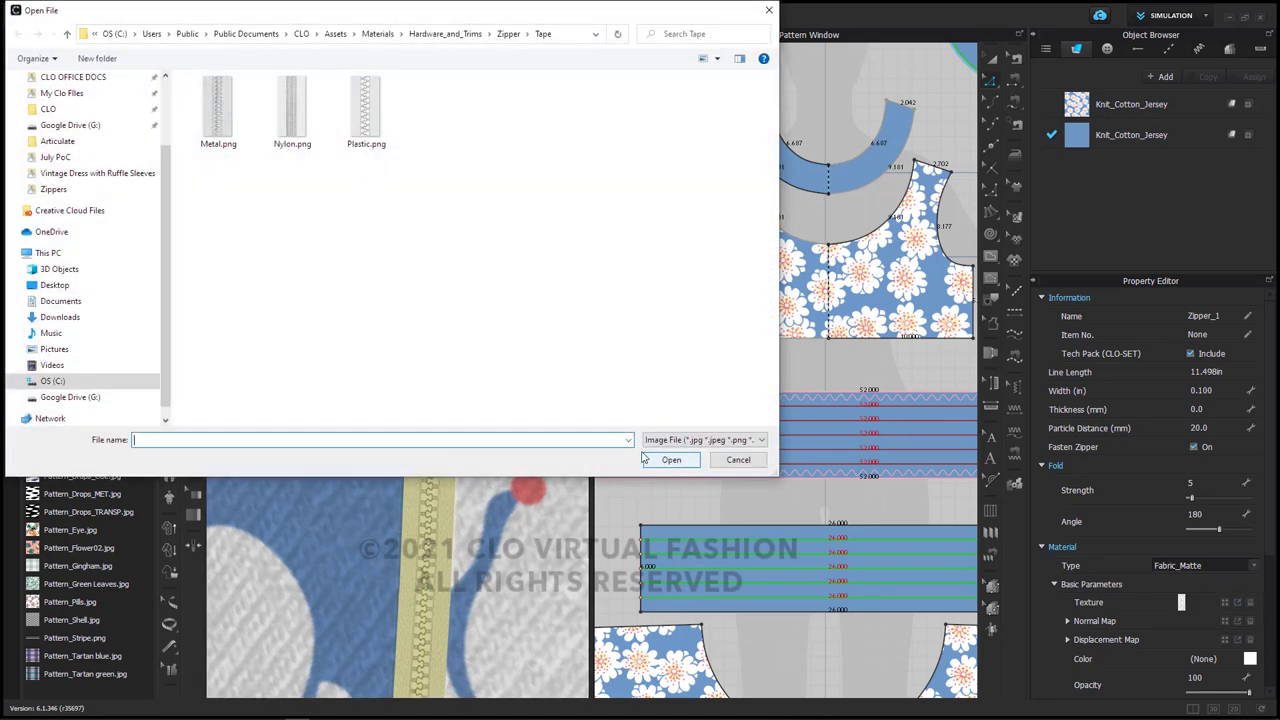
left_click(285, 121)
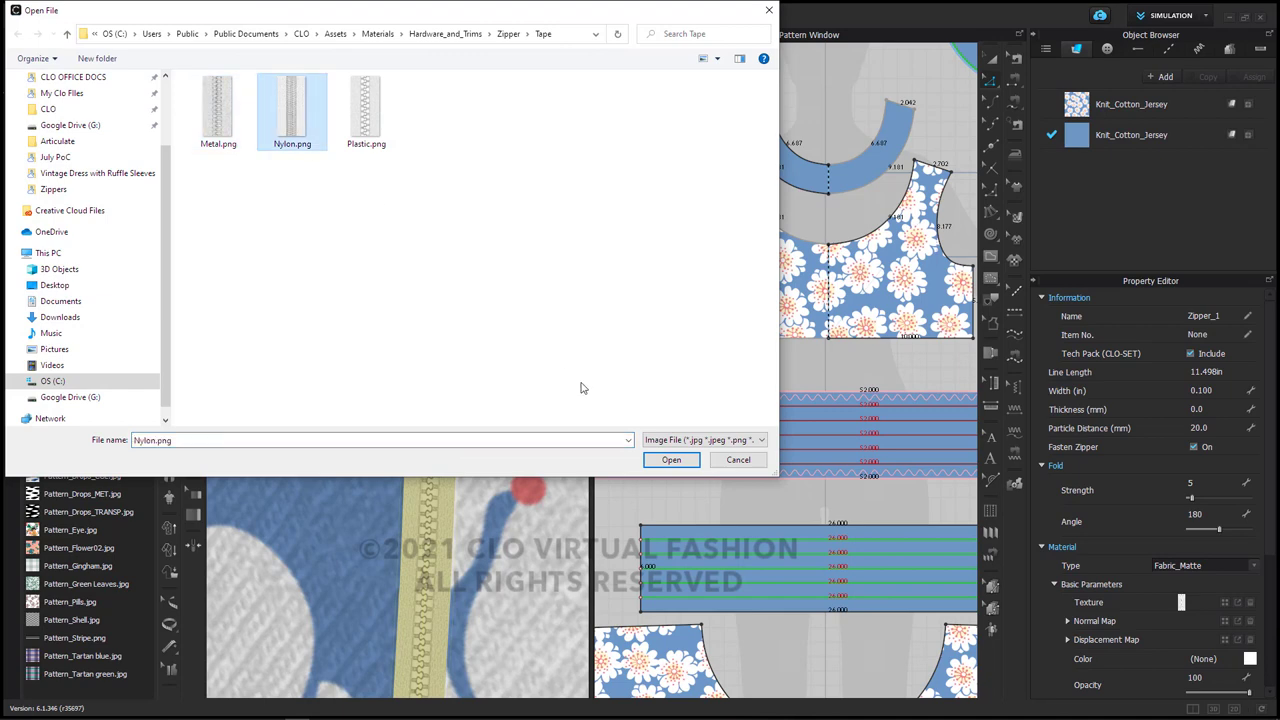
left_click(671, 460)
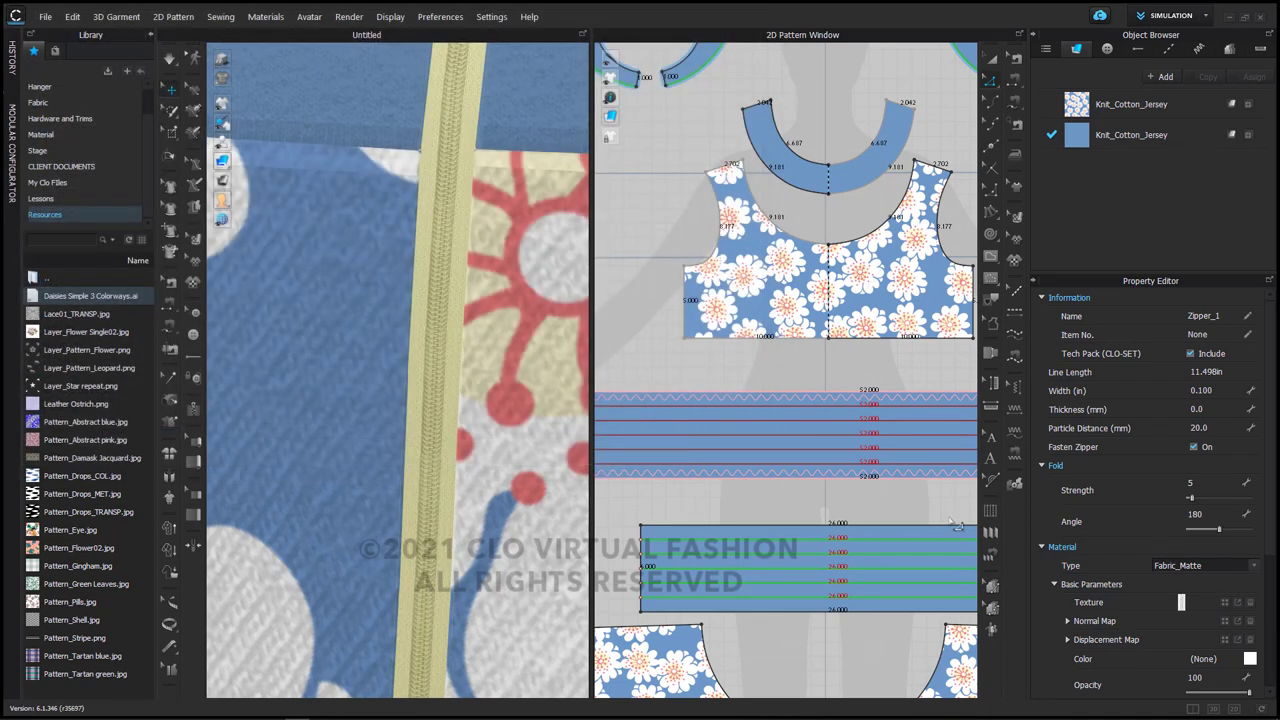
Recolour the zipper tape with the blue 6E96C1 sampled from the neckband pattern piece.
left_click(1250, 659)
left_click(518, 242)
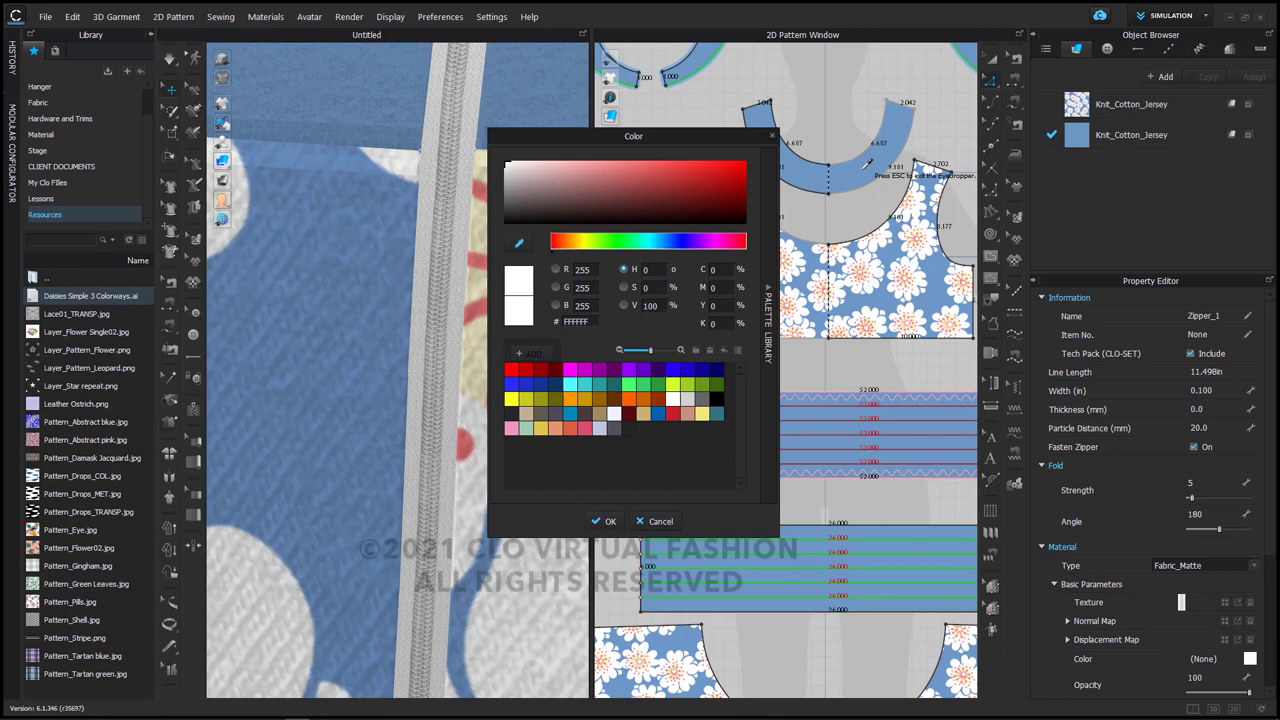
left_click(867, 163)
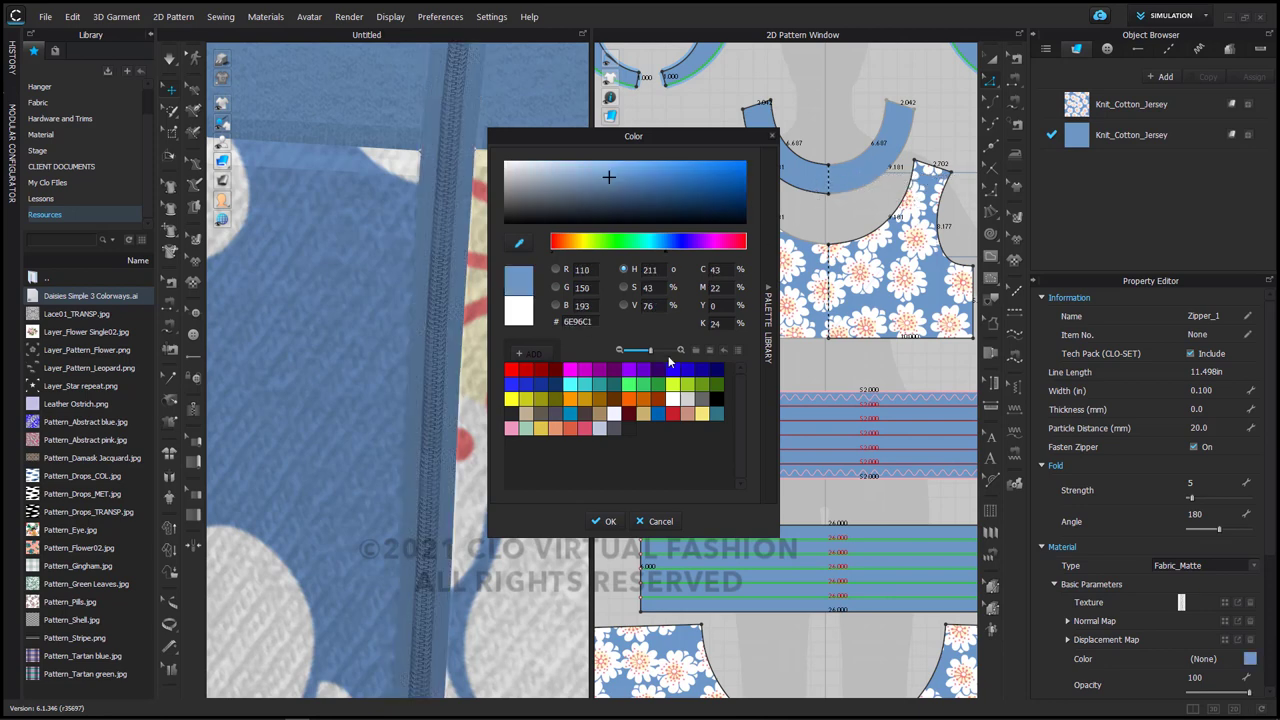
left_click(604, 521)
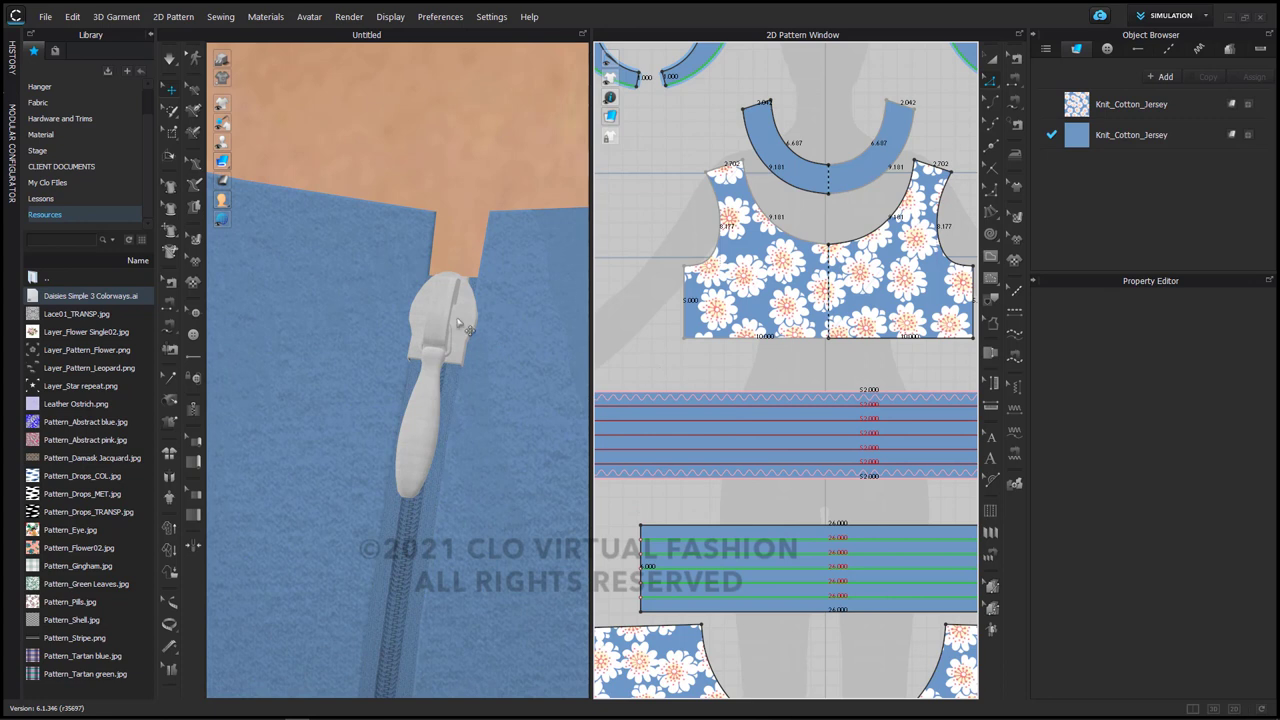
Set the zipper slider's material type to Plastic and colour it with the blue 6D96C1 sampled from the neckband.
left_click(460, 330)
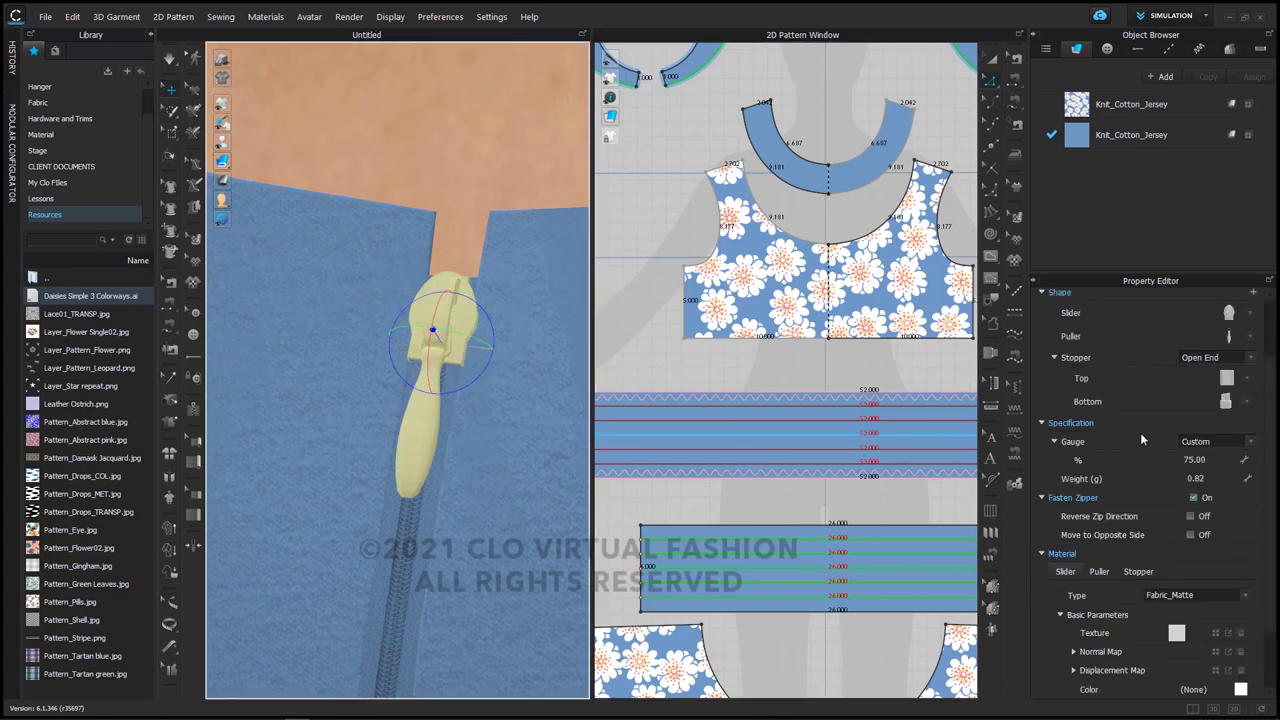
left_click(1193, 596)
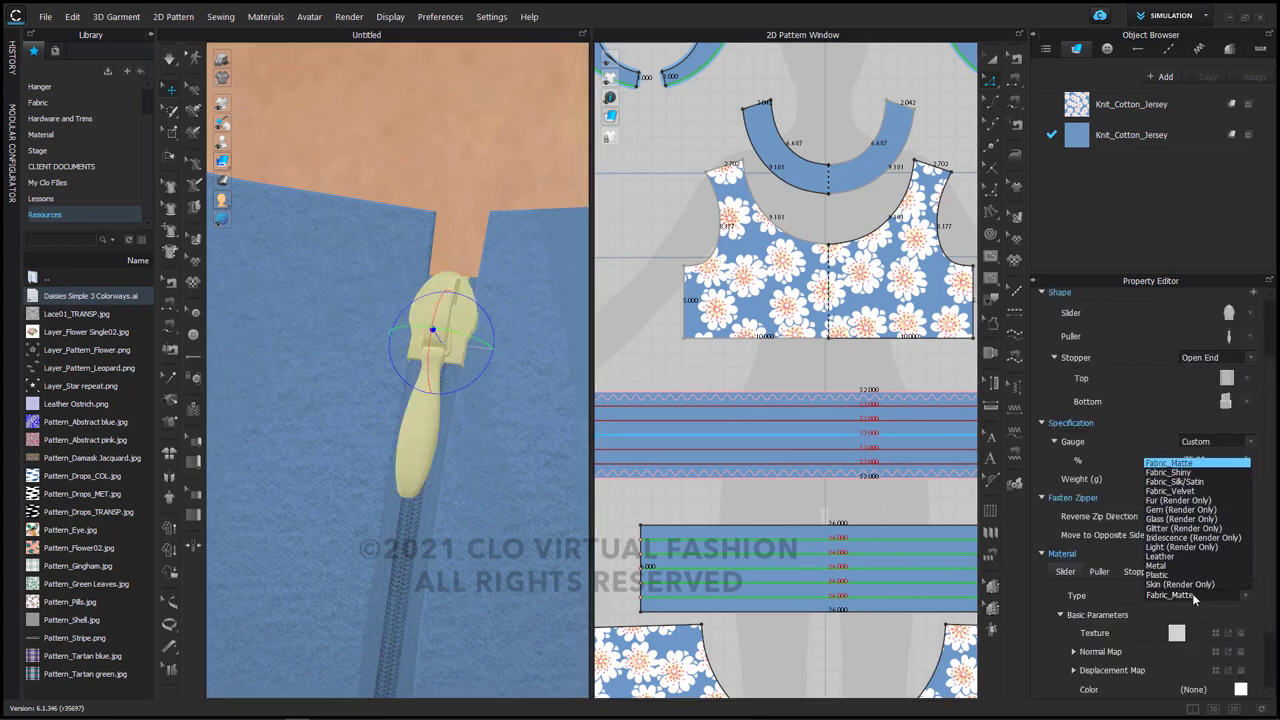
left_click(1175, 575)
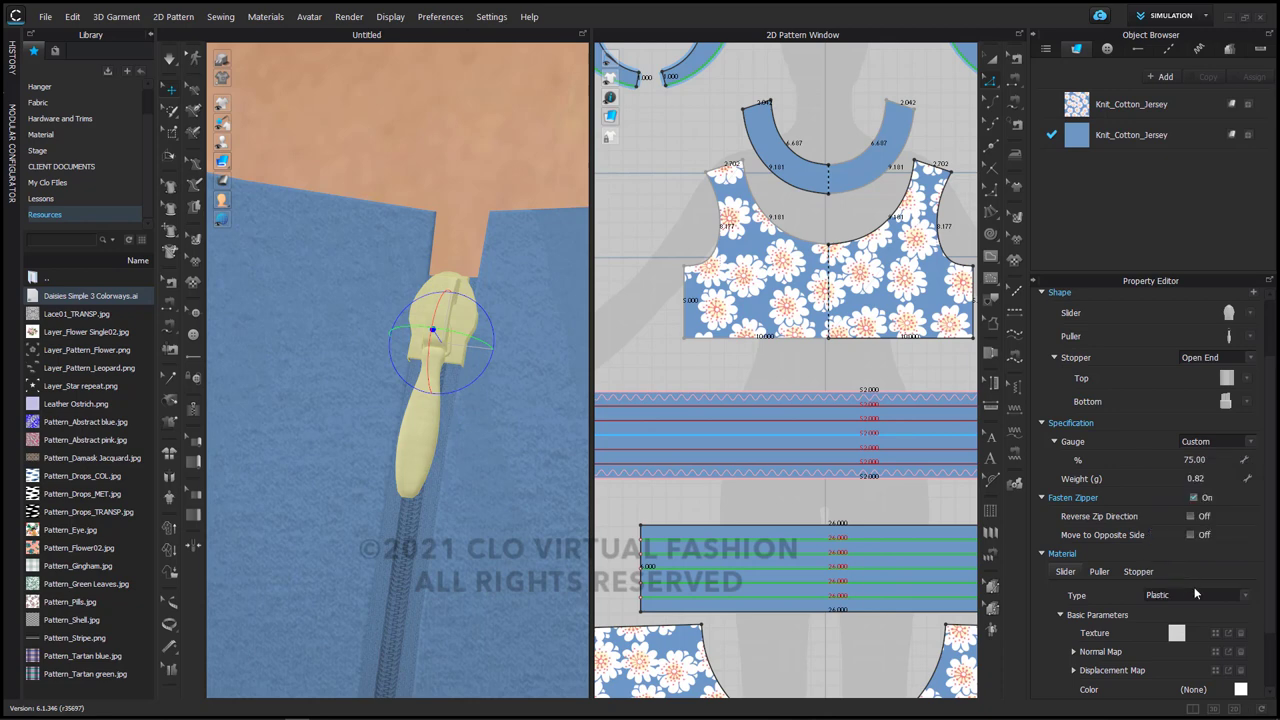
left_click(1240, 689)
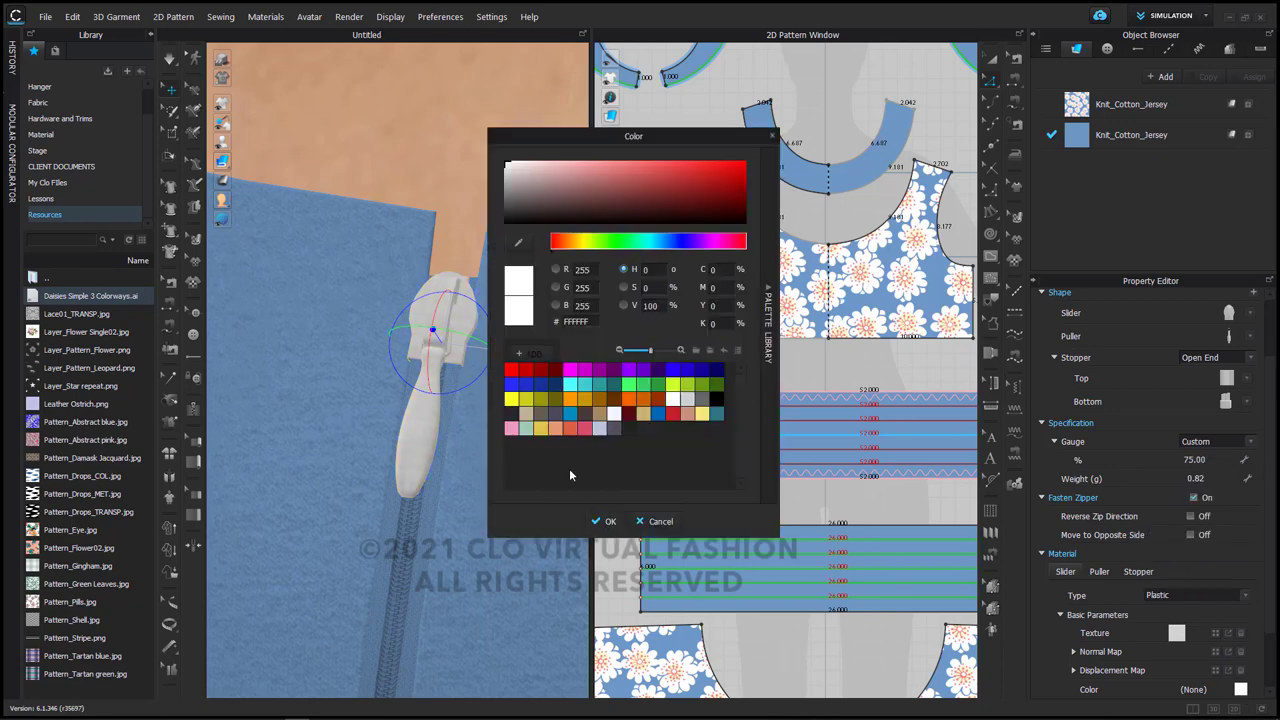
left_click(518, 244)
left_click(874, 154)
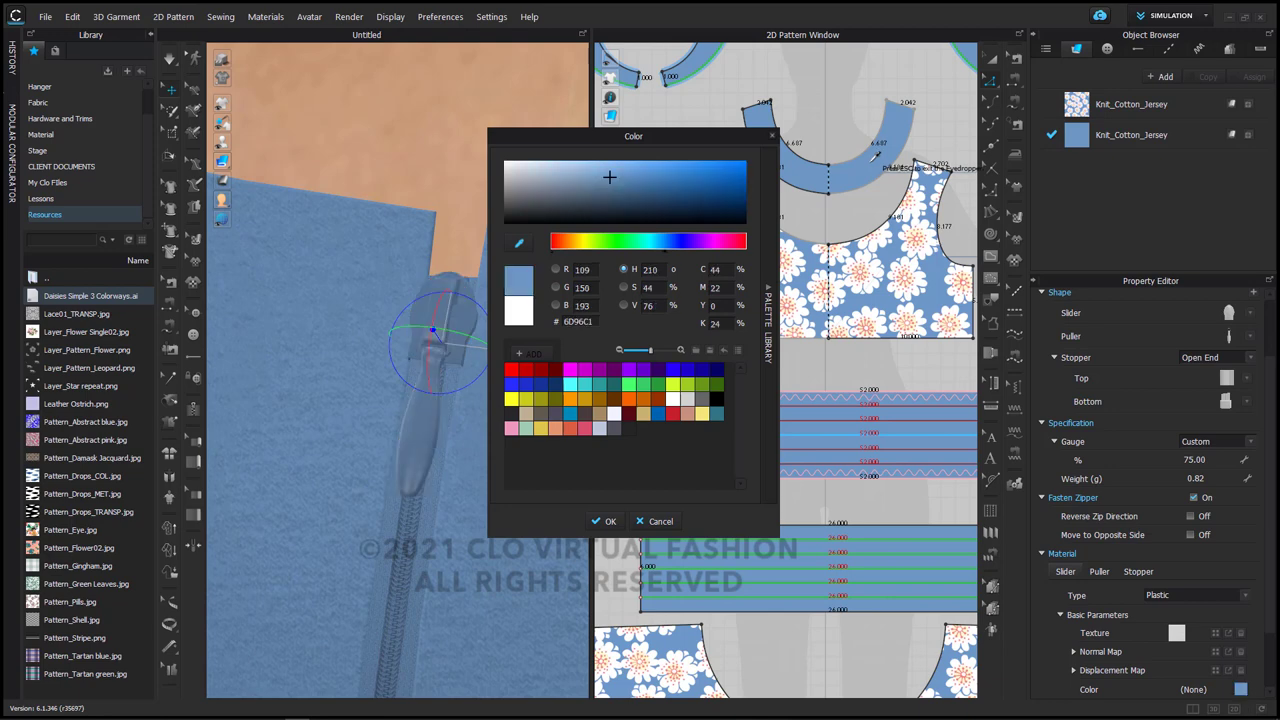
left_click(600, 527)
Select both of the avatar's black ballet flats together and remove their texture.
key("3")
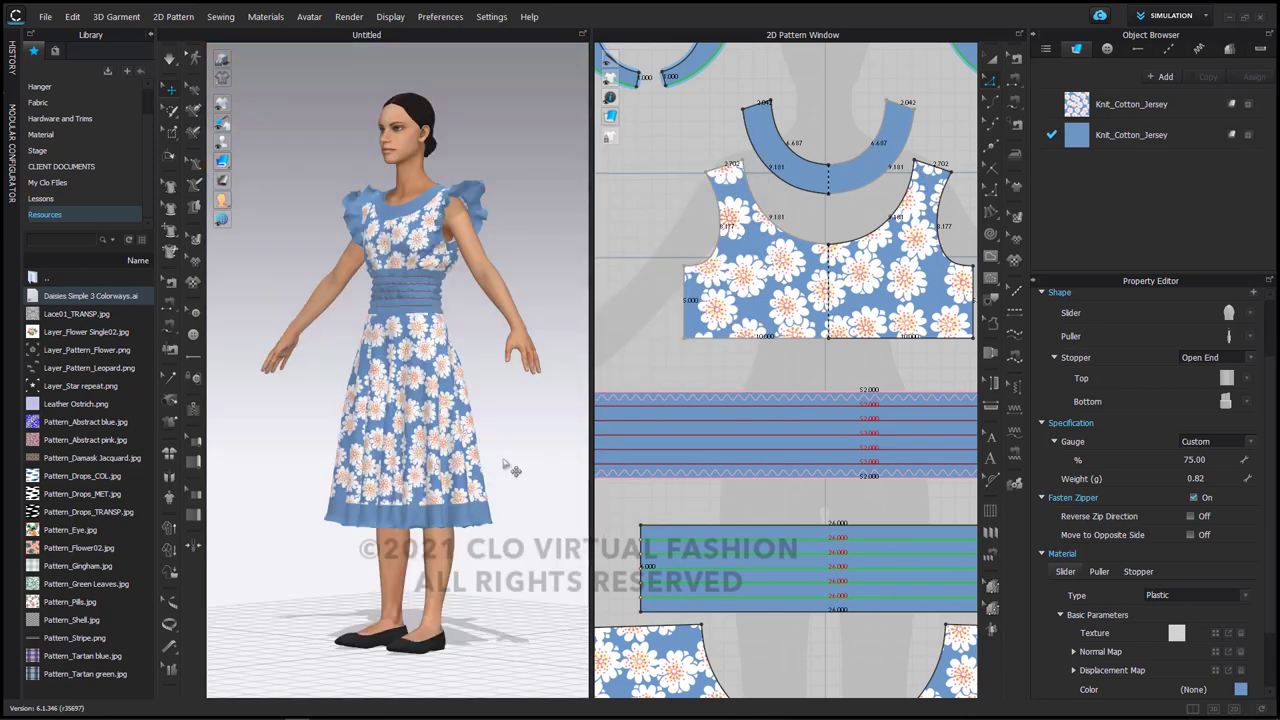
scroll(385, 600, "up", 5)
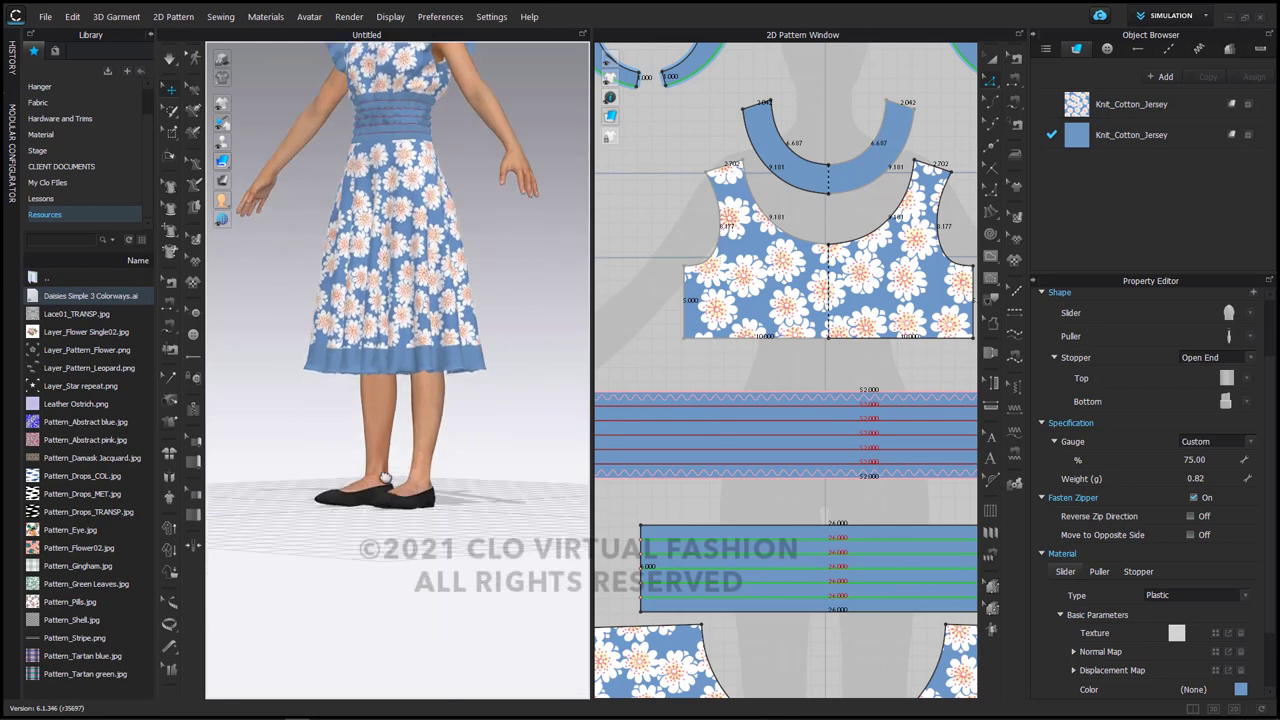
scroll(382, 476, "up", 8)
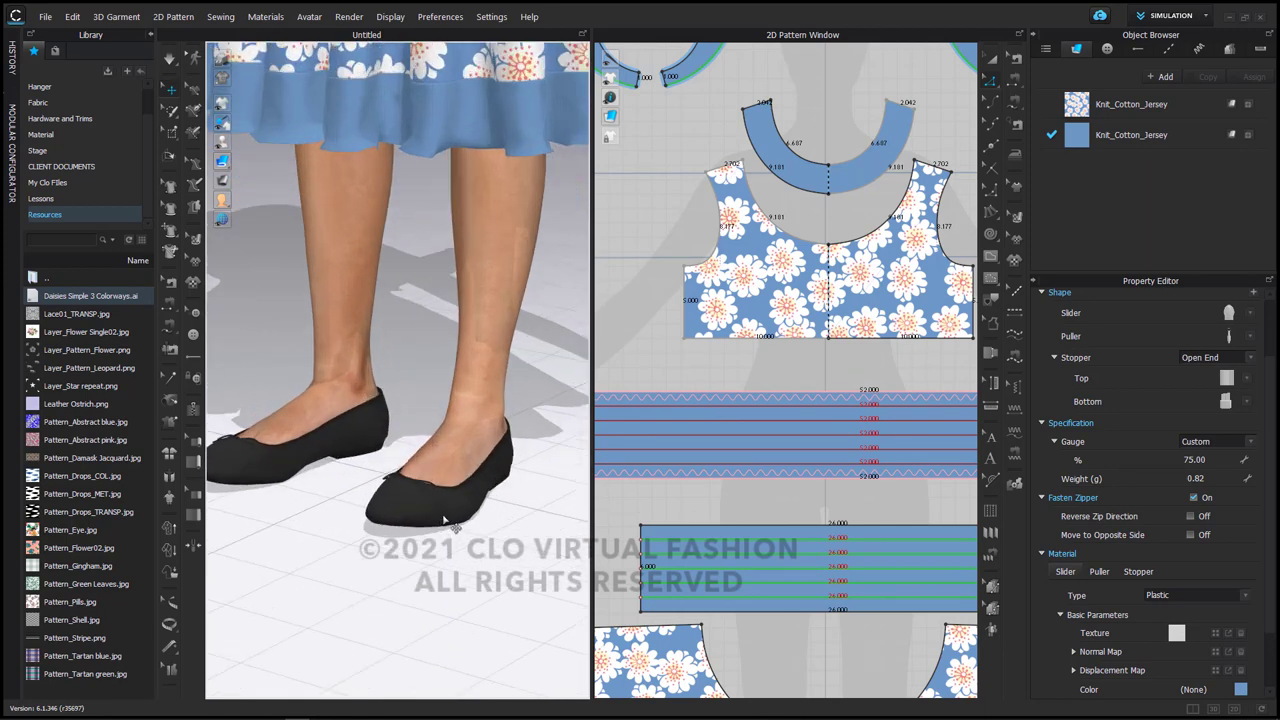
left_click(447, 514)
scroll(447, 514, "up", 2)
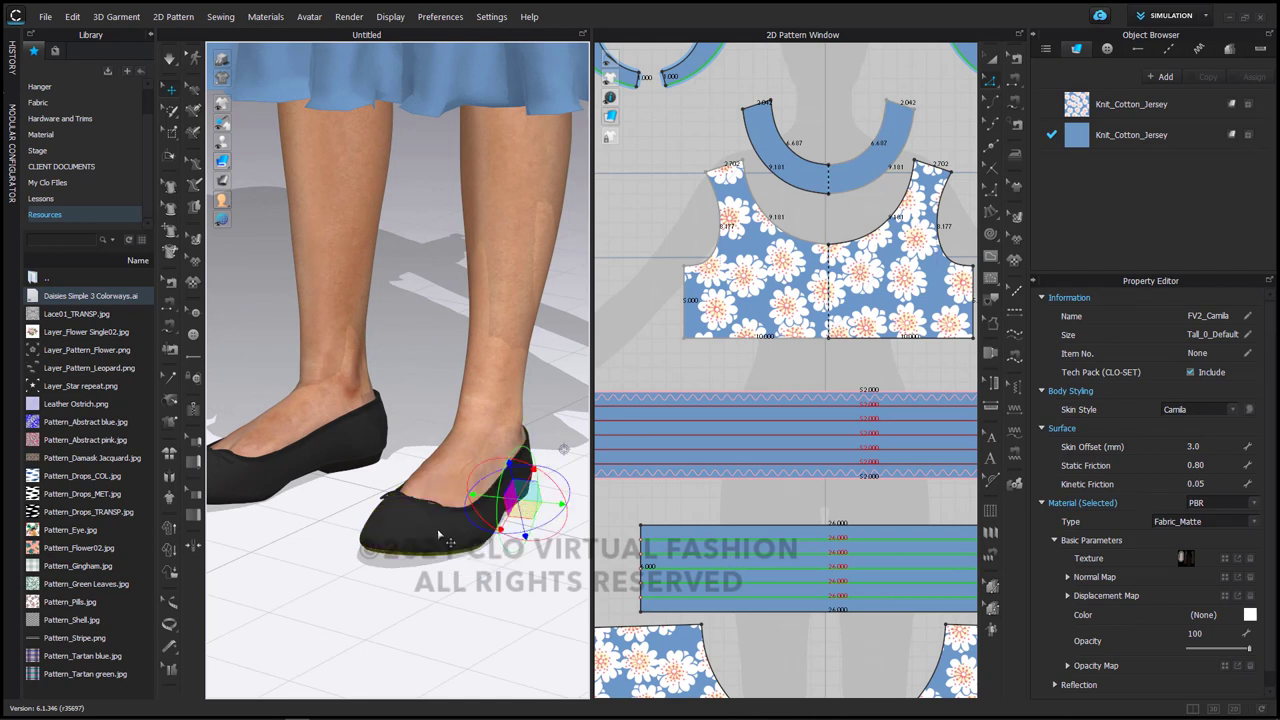
left_click(325, 458)
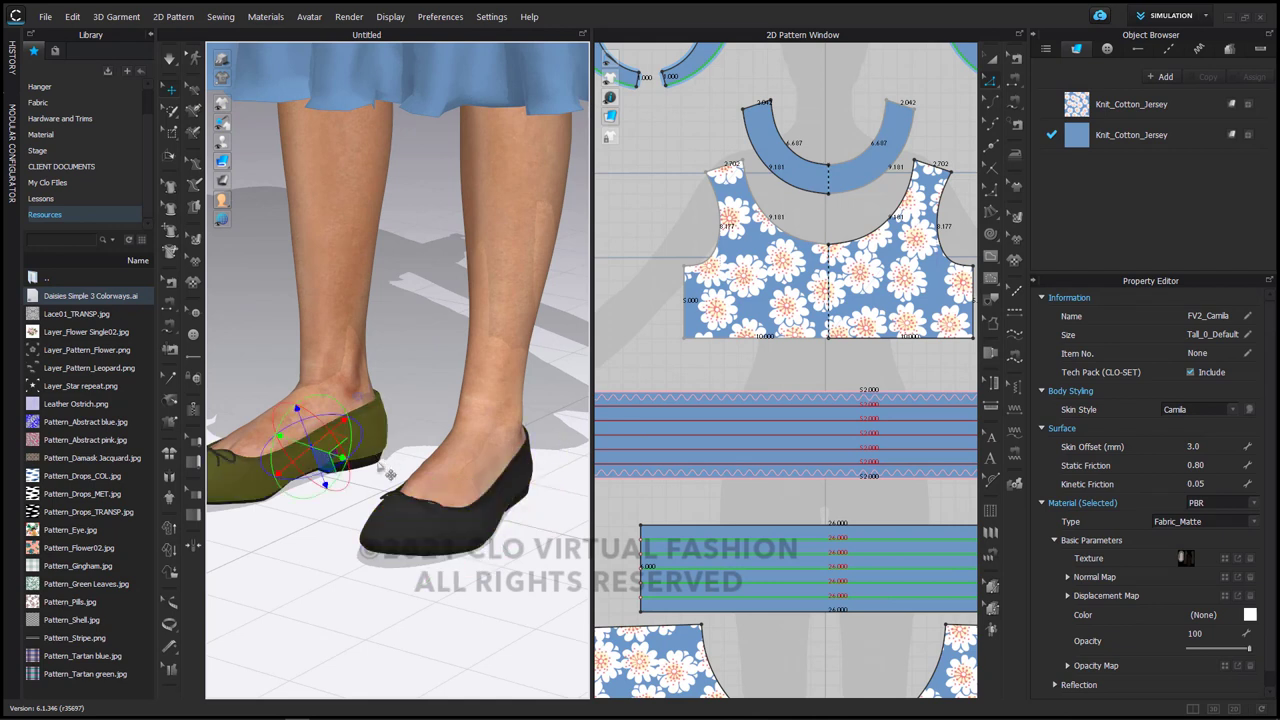
left_click(416, 527)
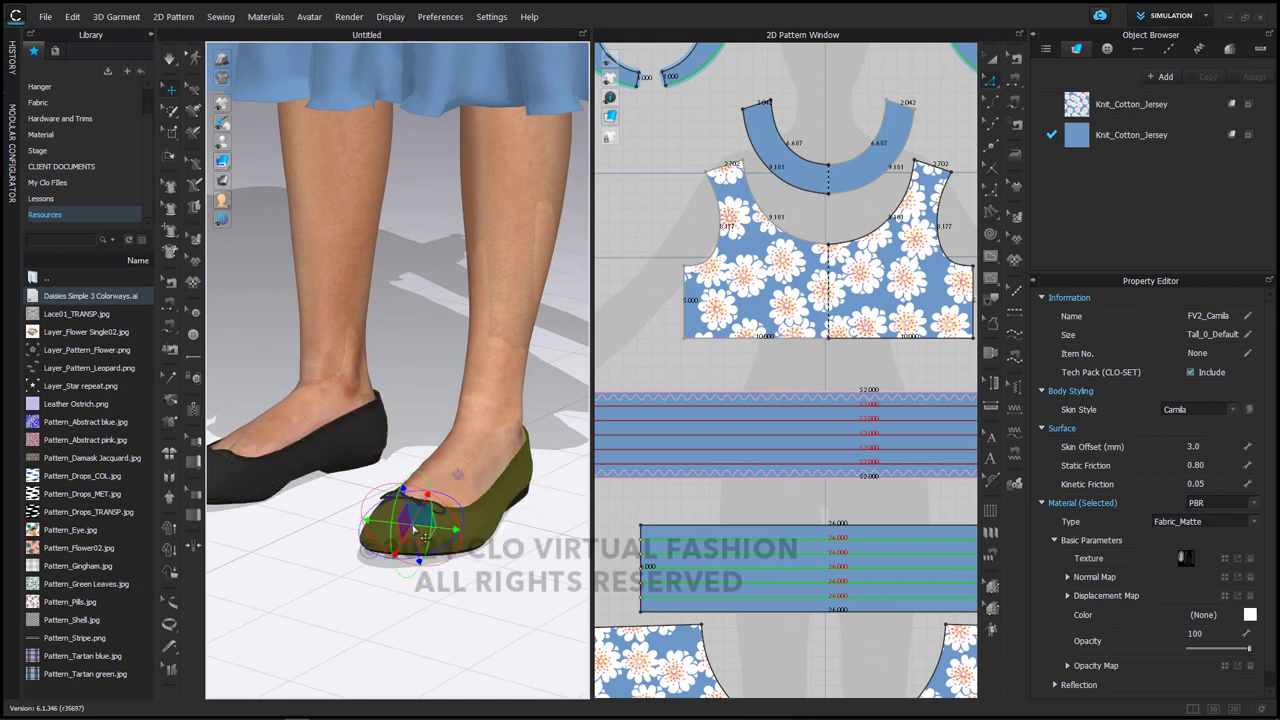
left_click(357, 441, "shift")
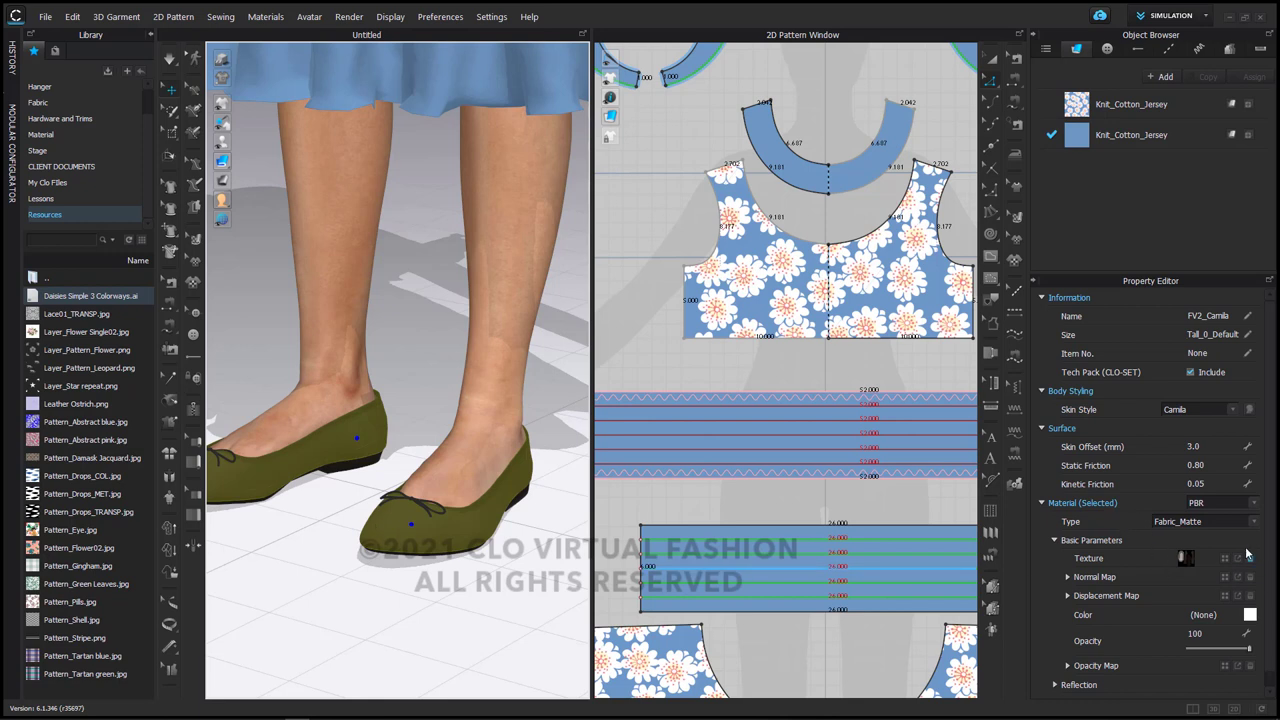
left_click(1184, 559)
left_click(1185, 561)
left_click(1250, 559)
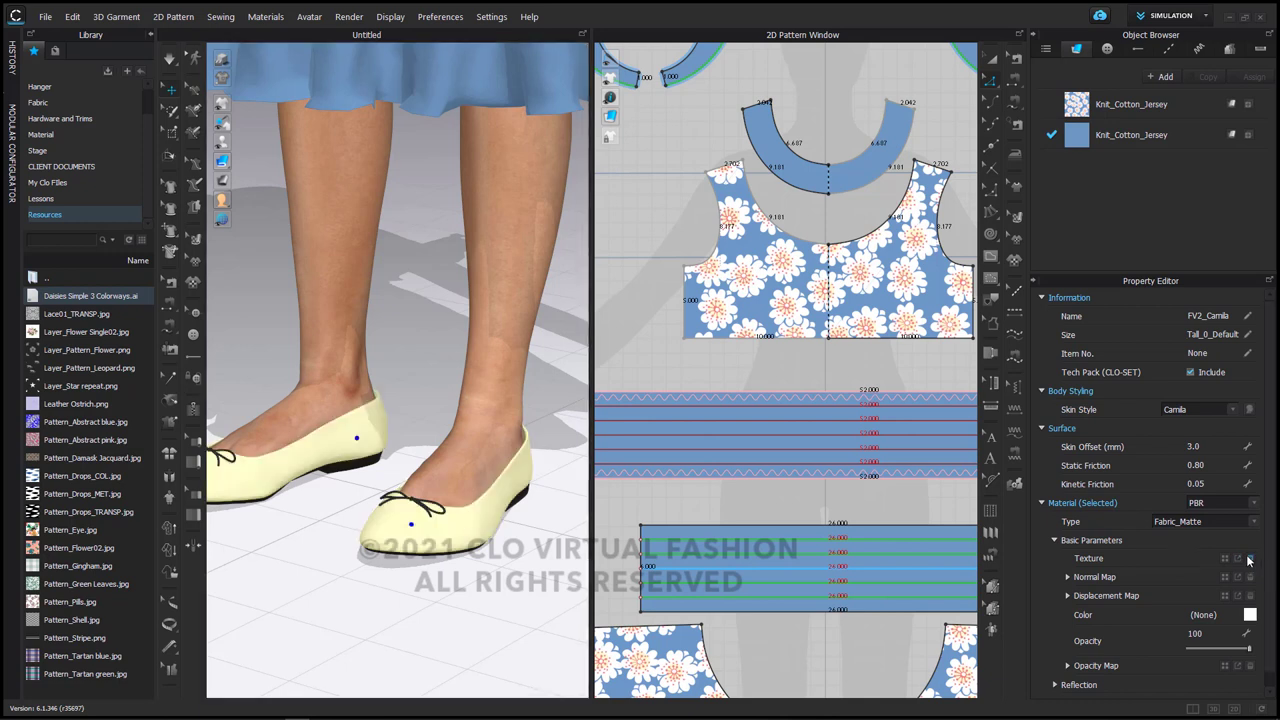
Set the shoes' material type to Fabric_Silk/Satin and colour them with the blue 6E96C2 sampled from the neckband.
left_click(1218, 521)
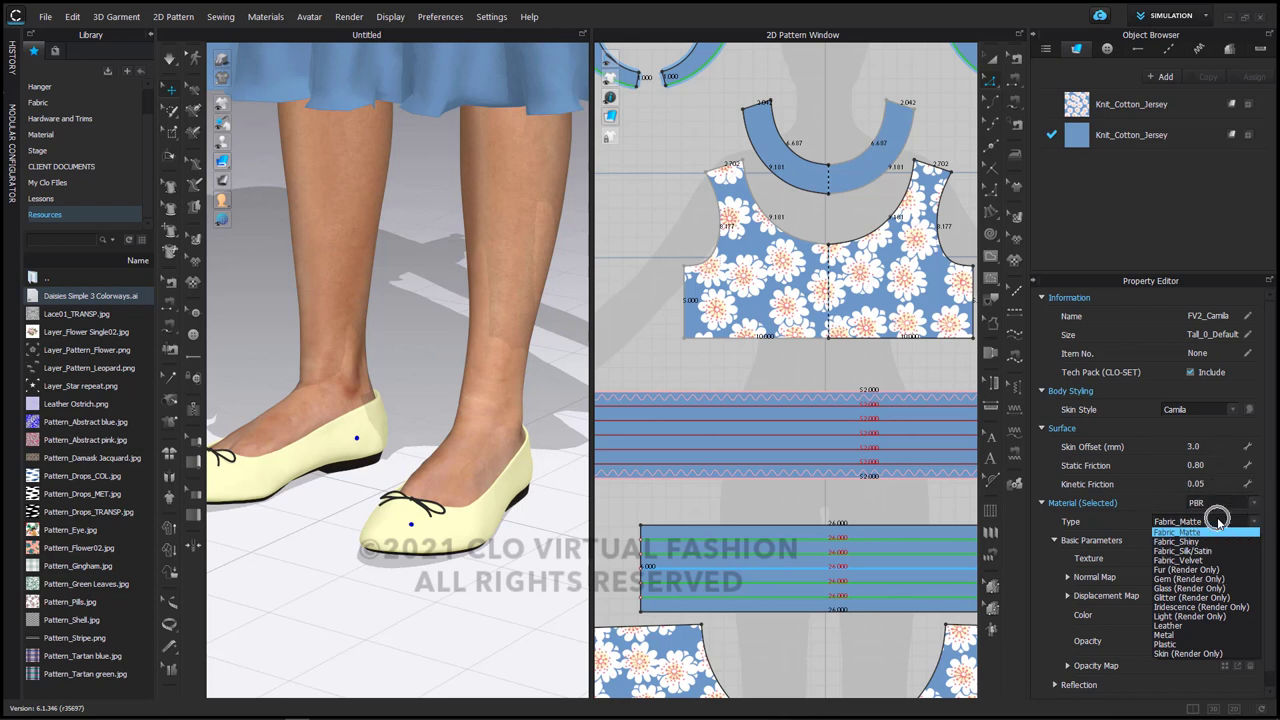
left_click(1216, 551)
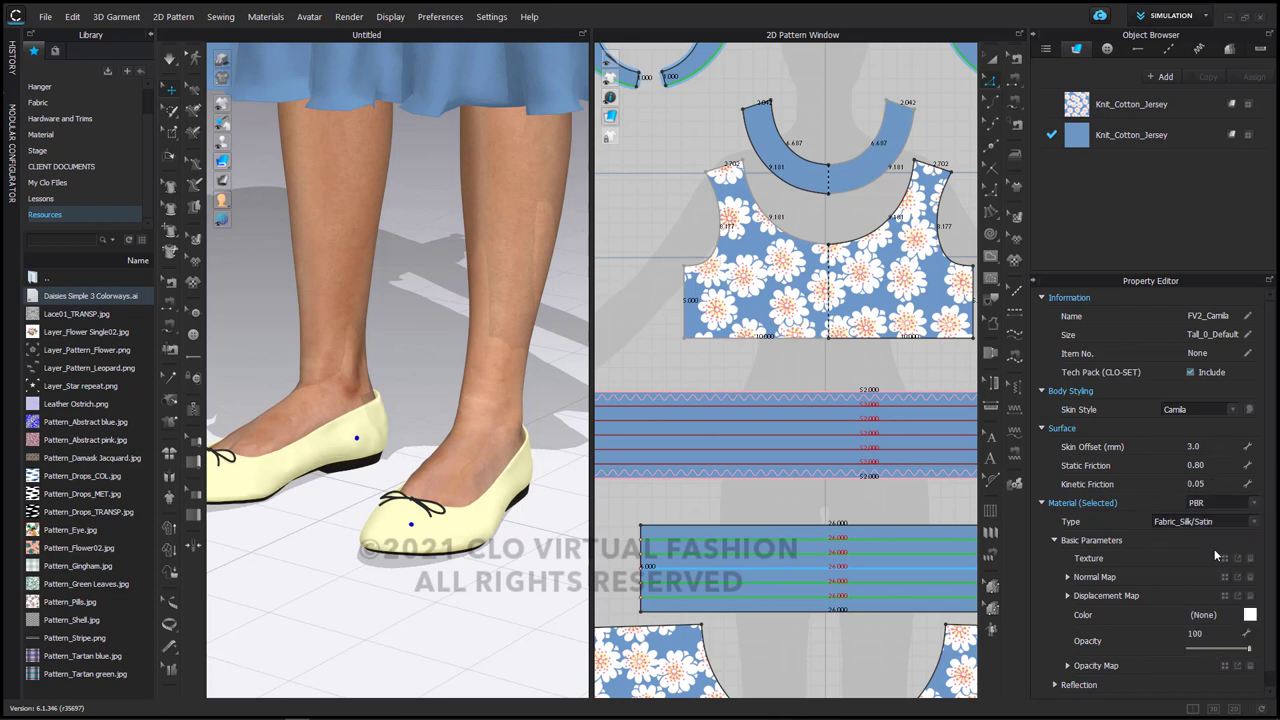
left_click(1250, 616)
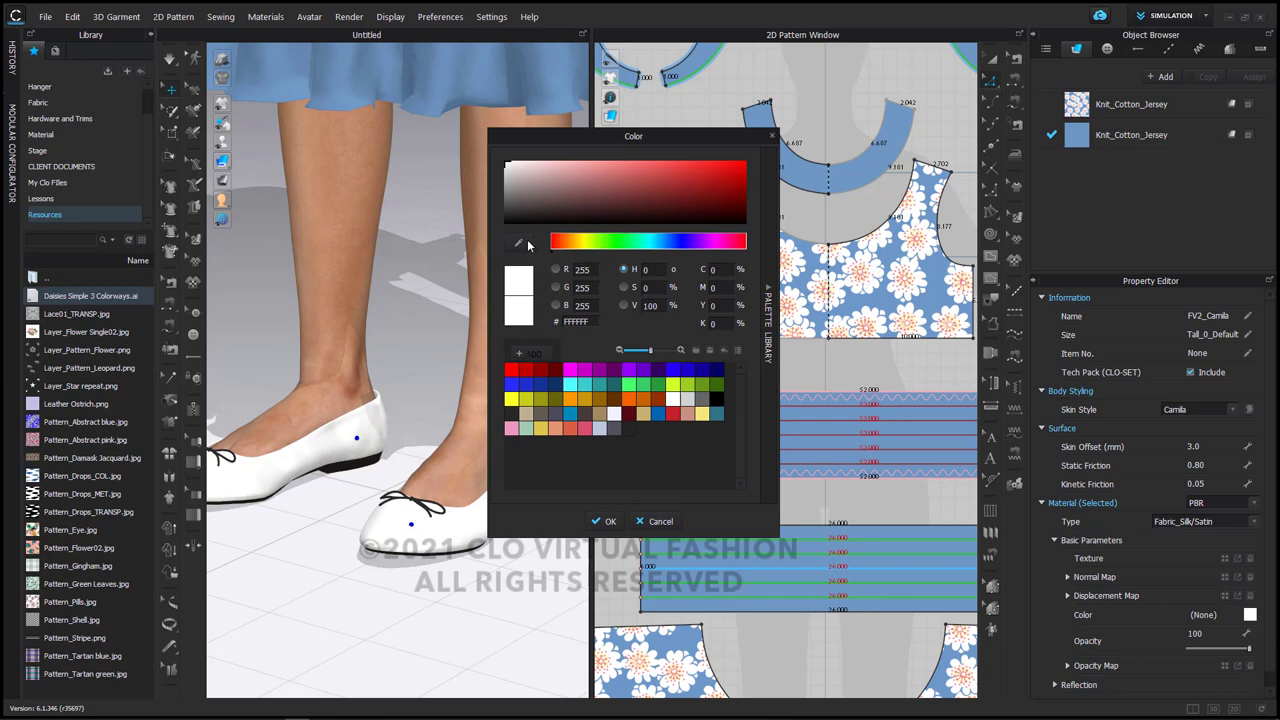
left_click(519, 243)
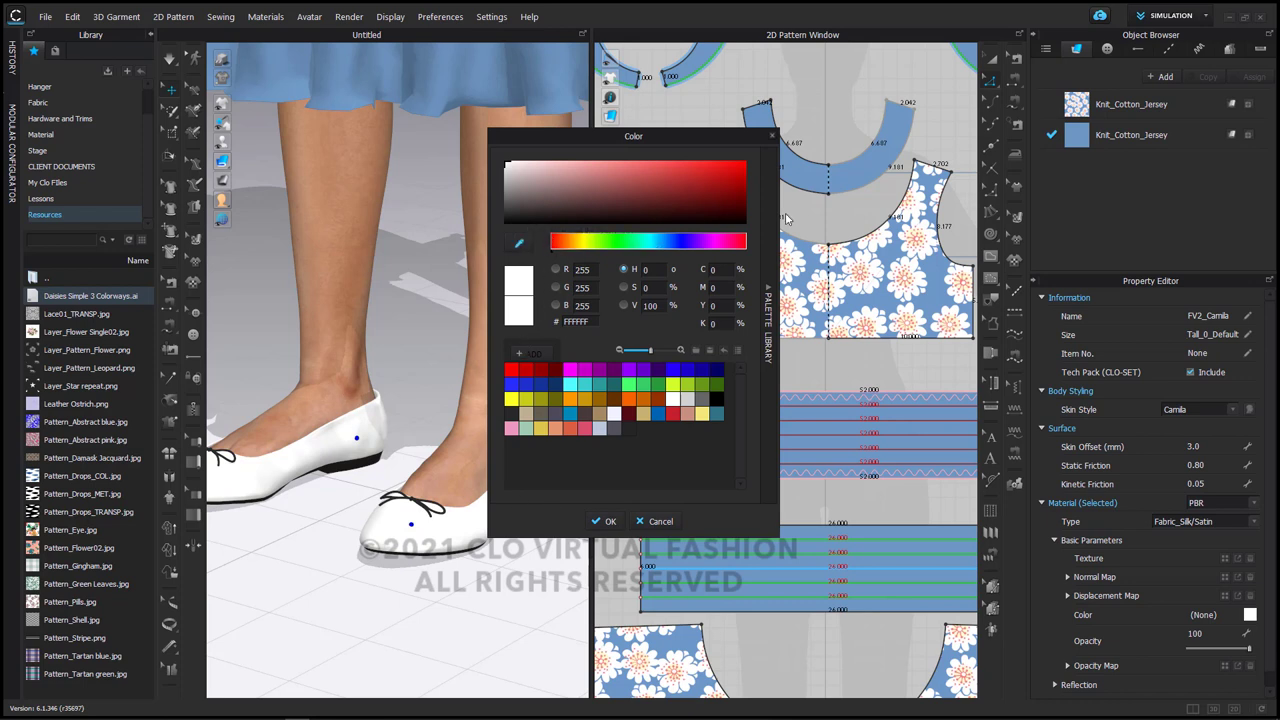
left_click(862, 160)
key("Escape")
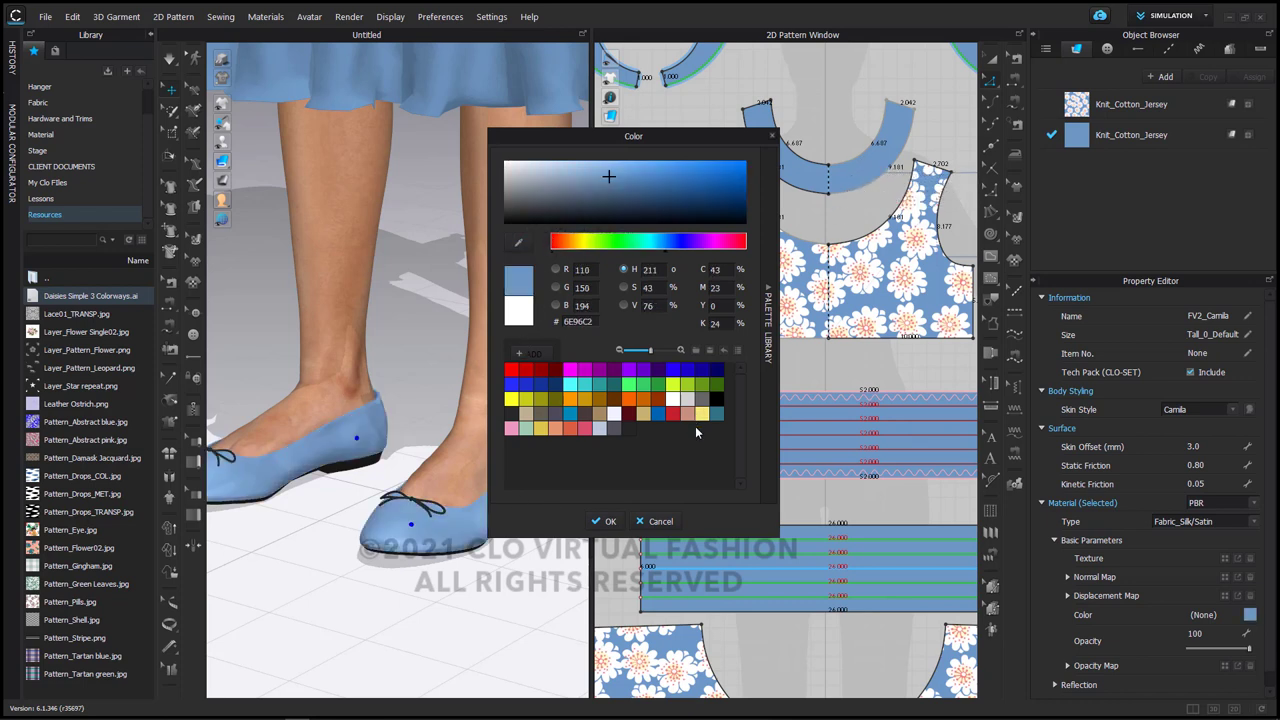
left_click(610, 522)
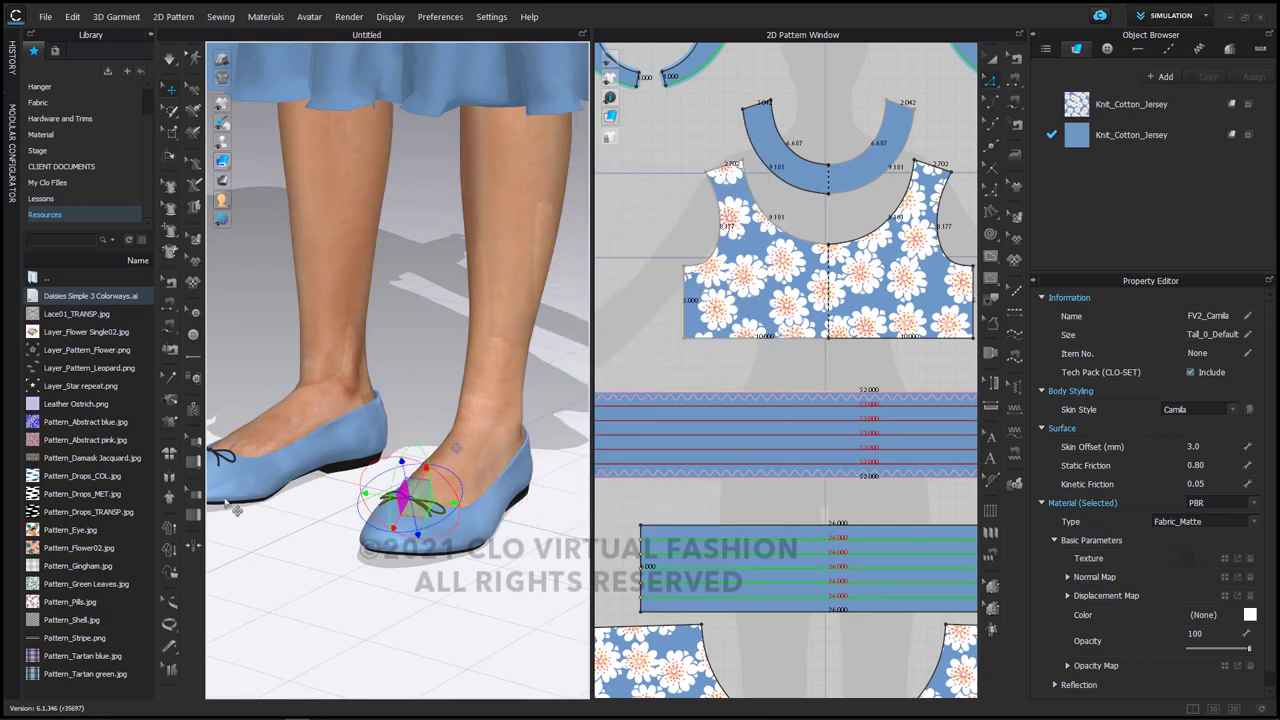
right_click_drag(225, 503, 400, 529)
left_click(400, 529)
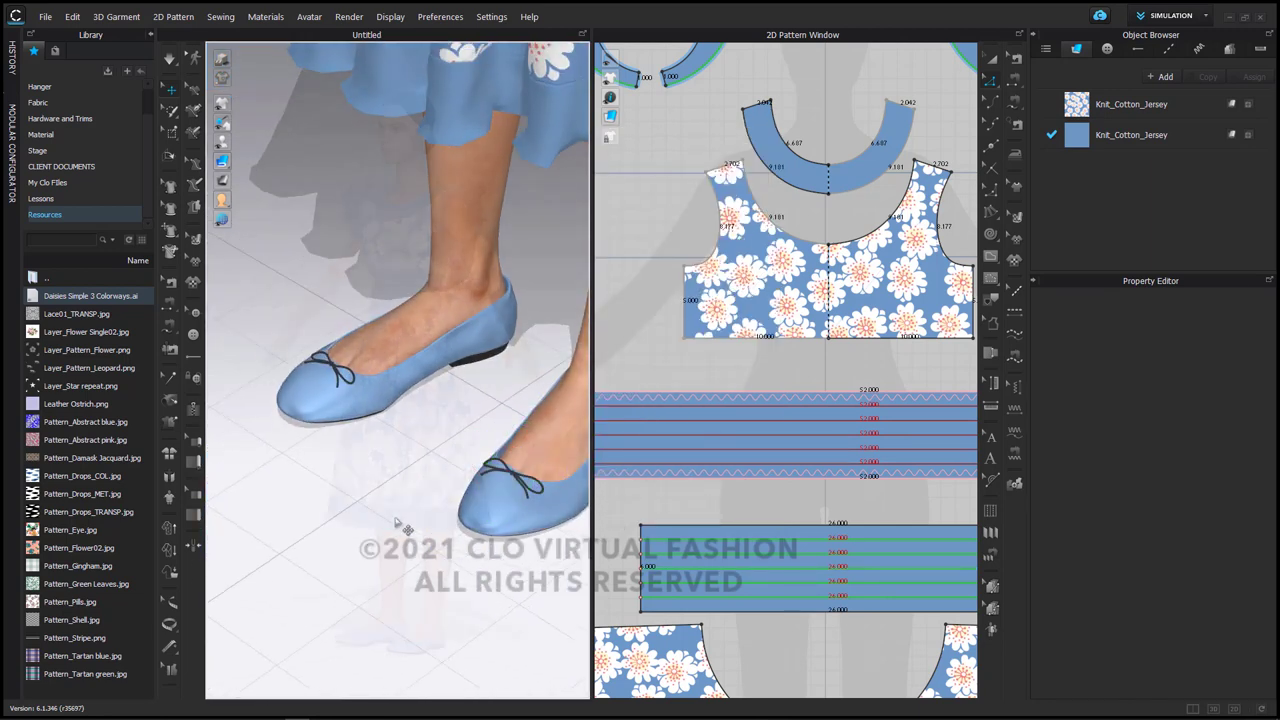
scroll(443, 432, "down", 5)
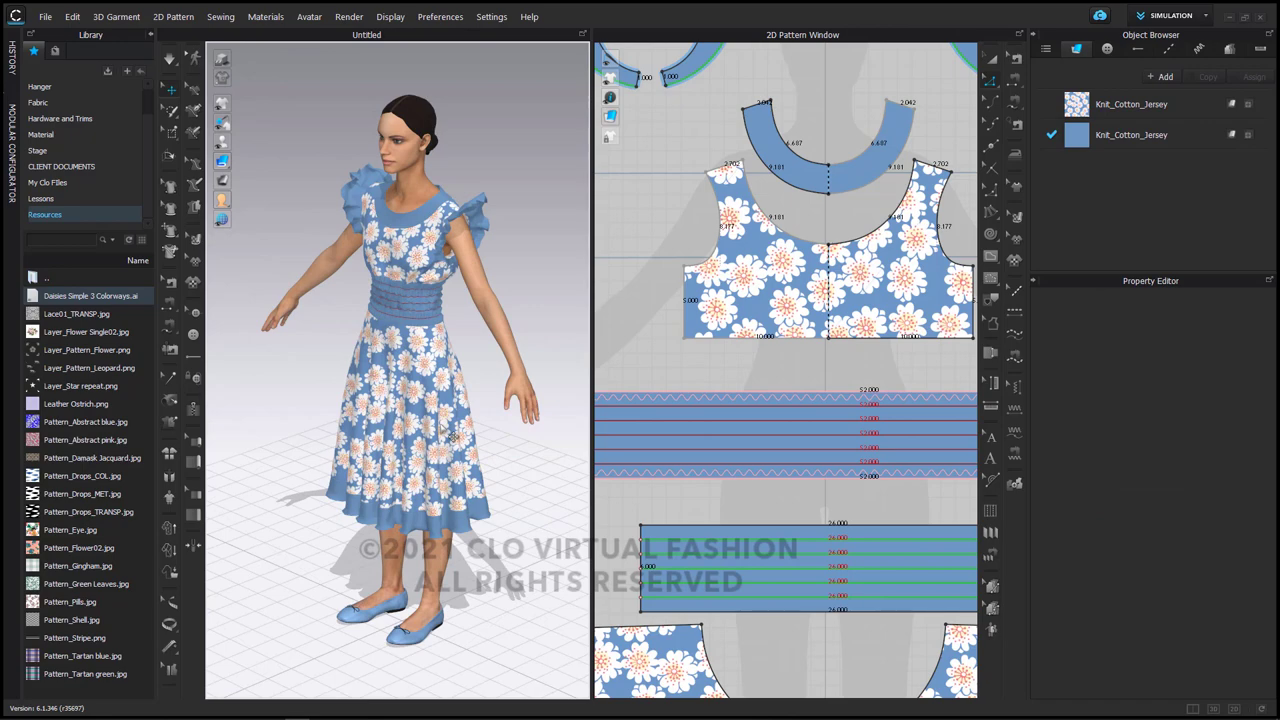